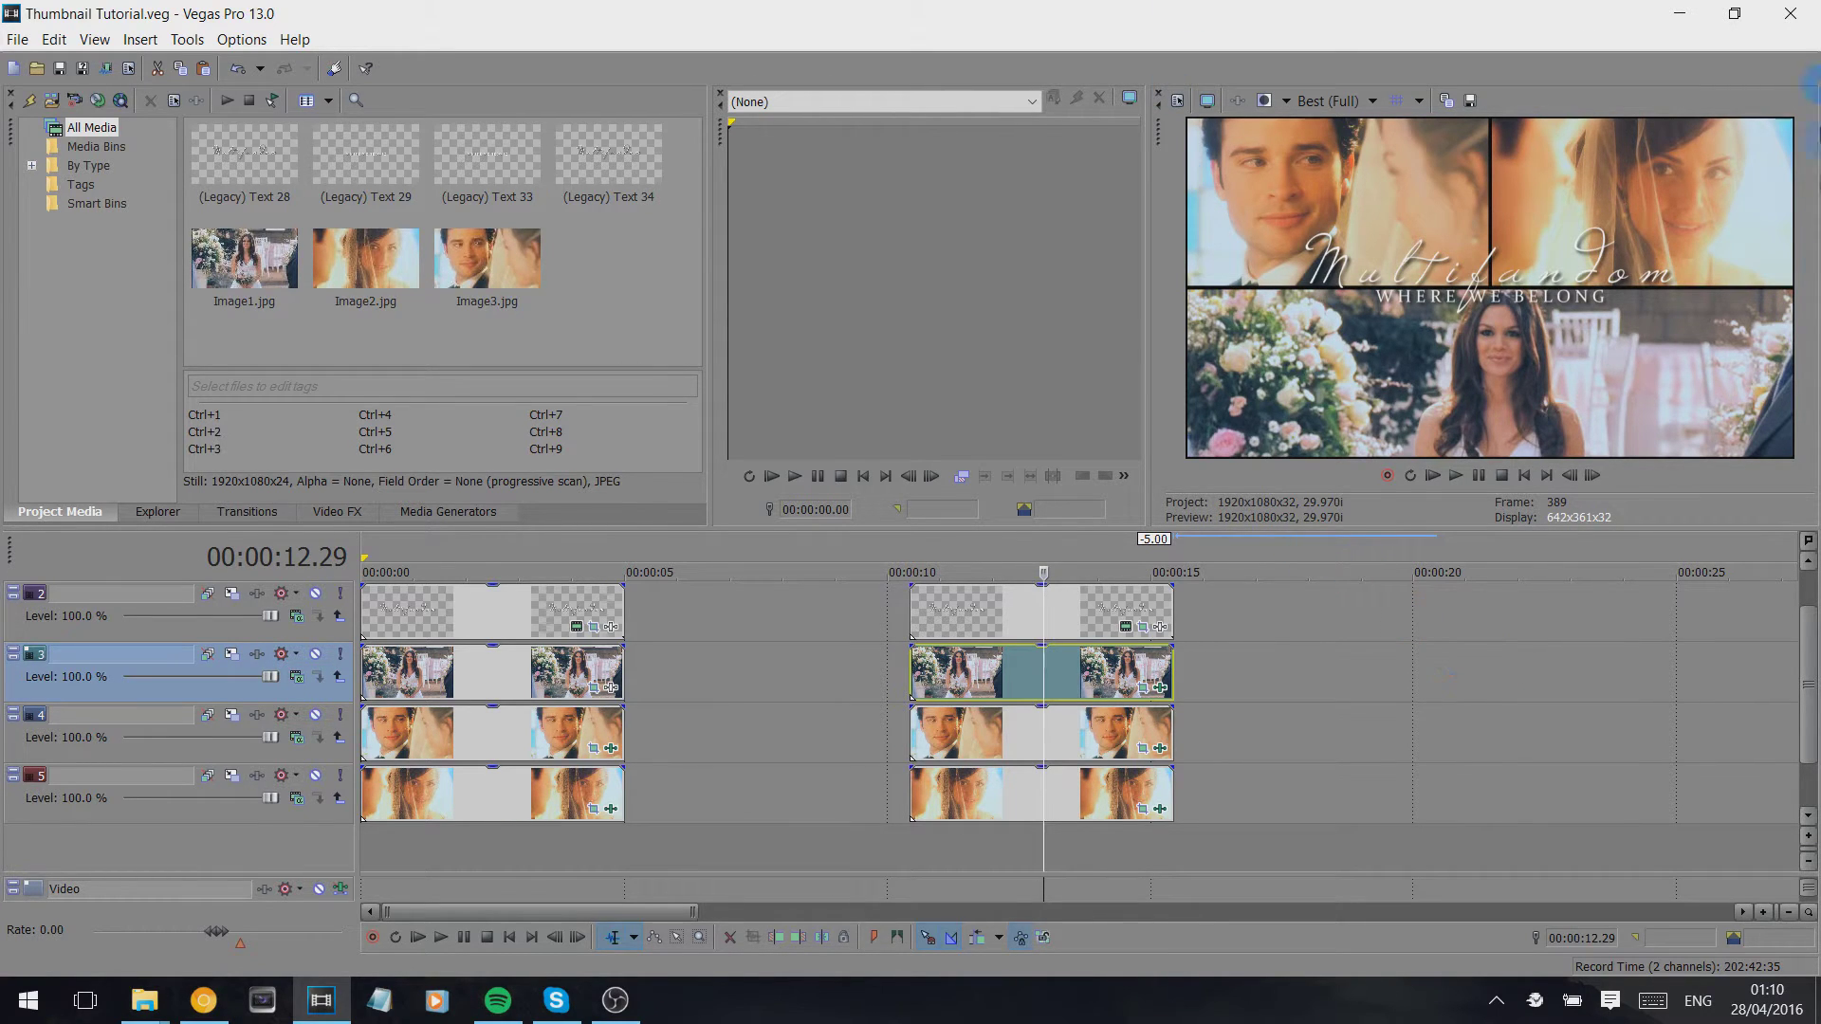
Preview the finished grid thumbnail frame and bring up Save Snapshot to File.
click(530, 663)
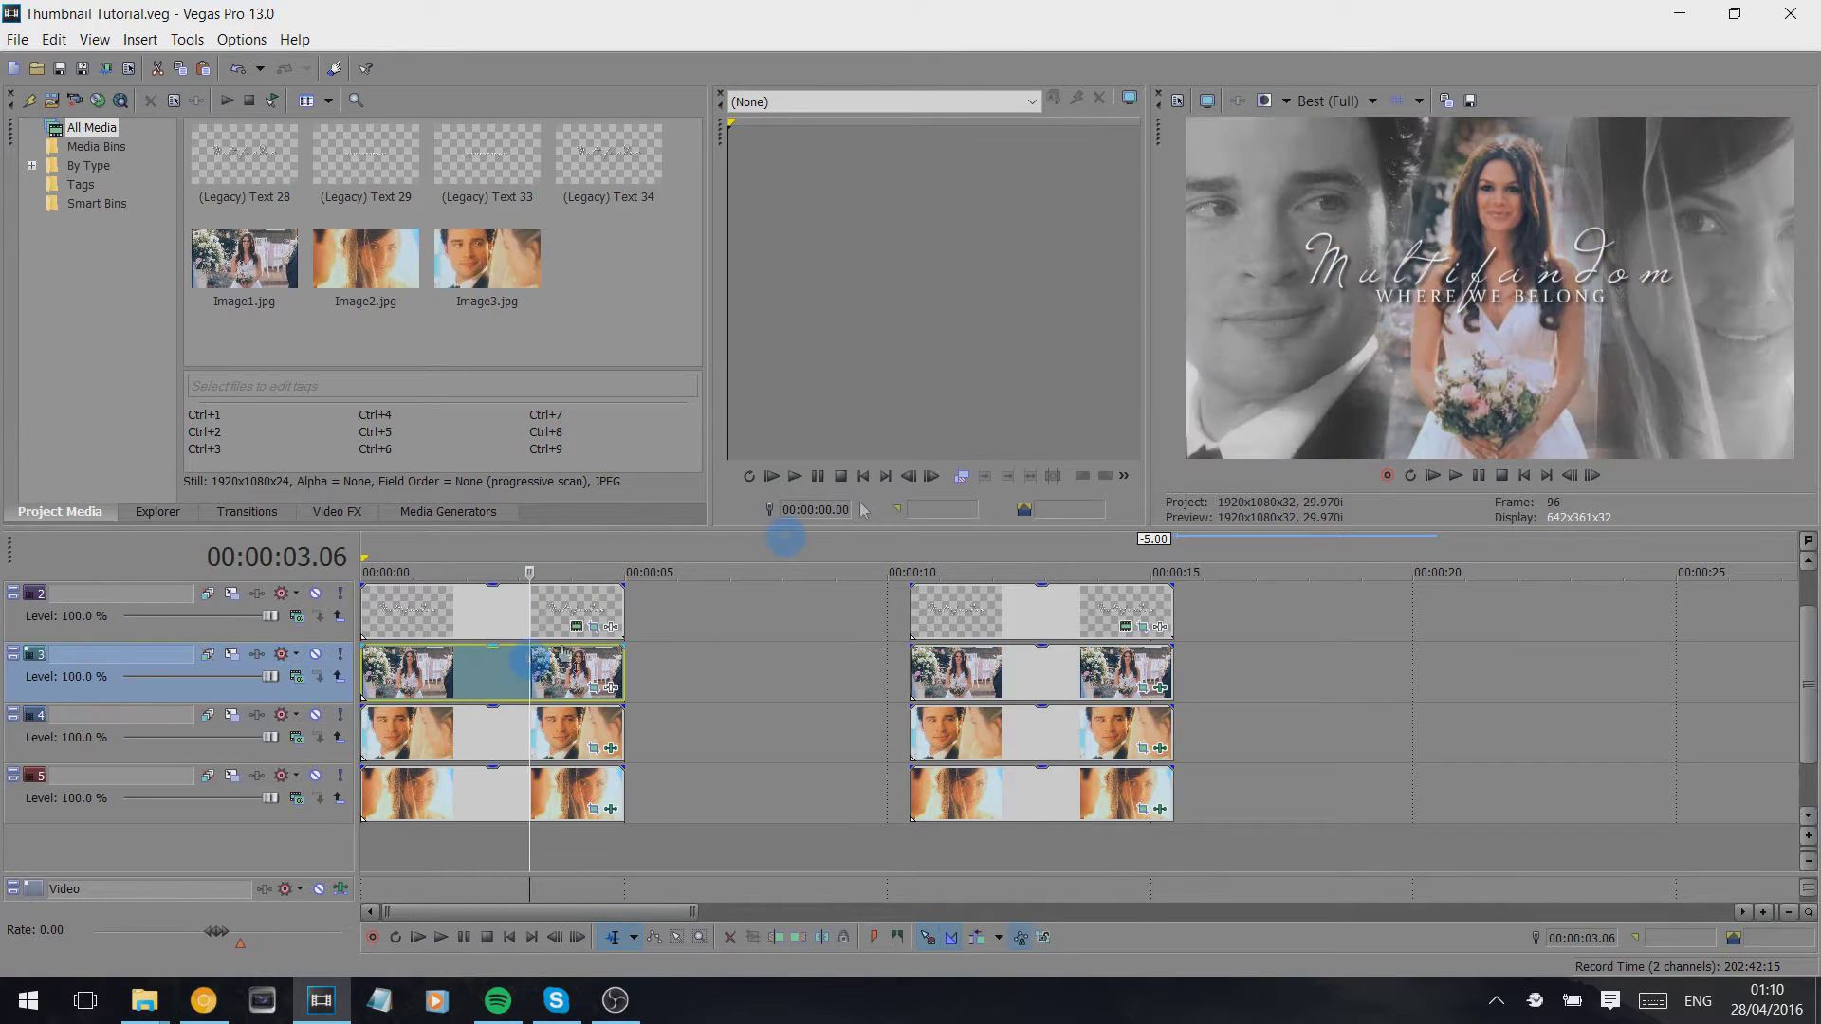
click(1068, 689)
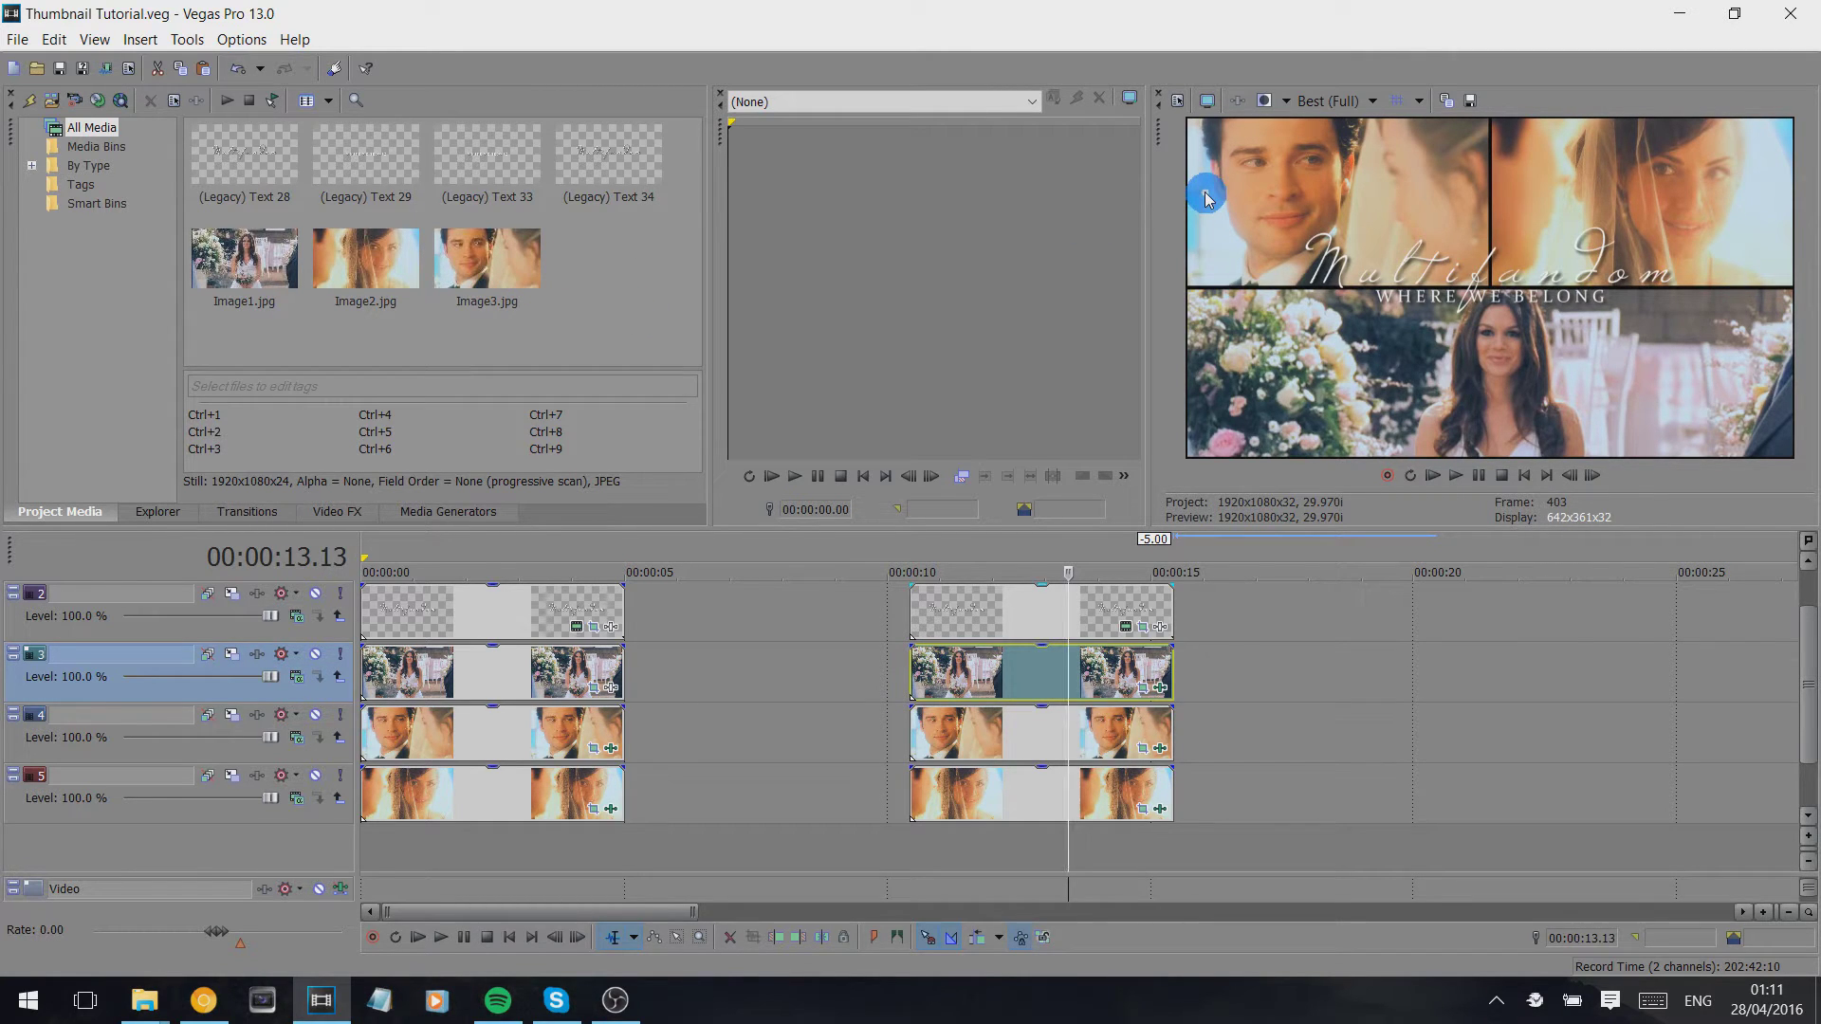
click(1479, 99)
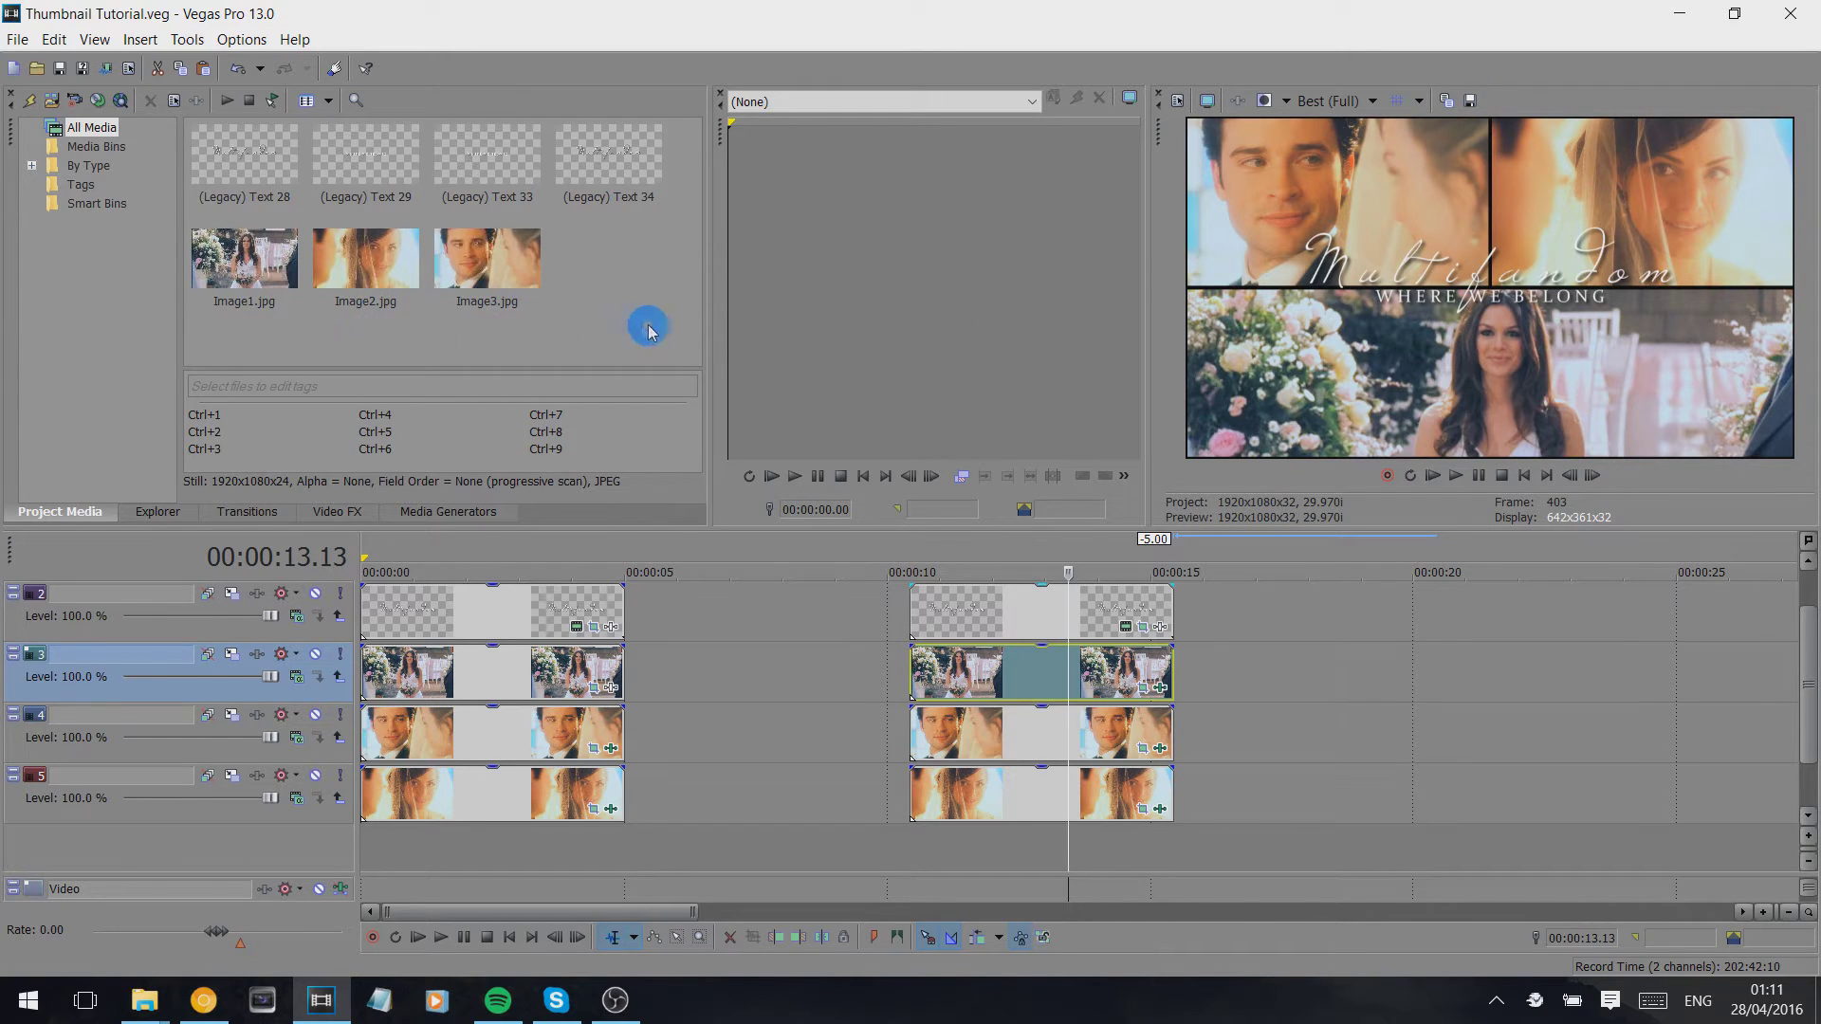
Reopen the snapshot save dialog and cancel it without saving.
click(1472, 100)
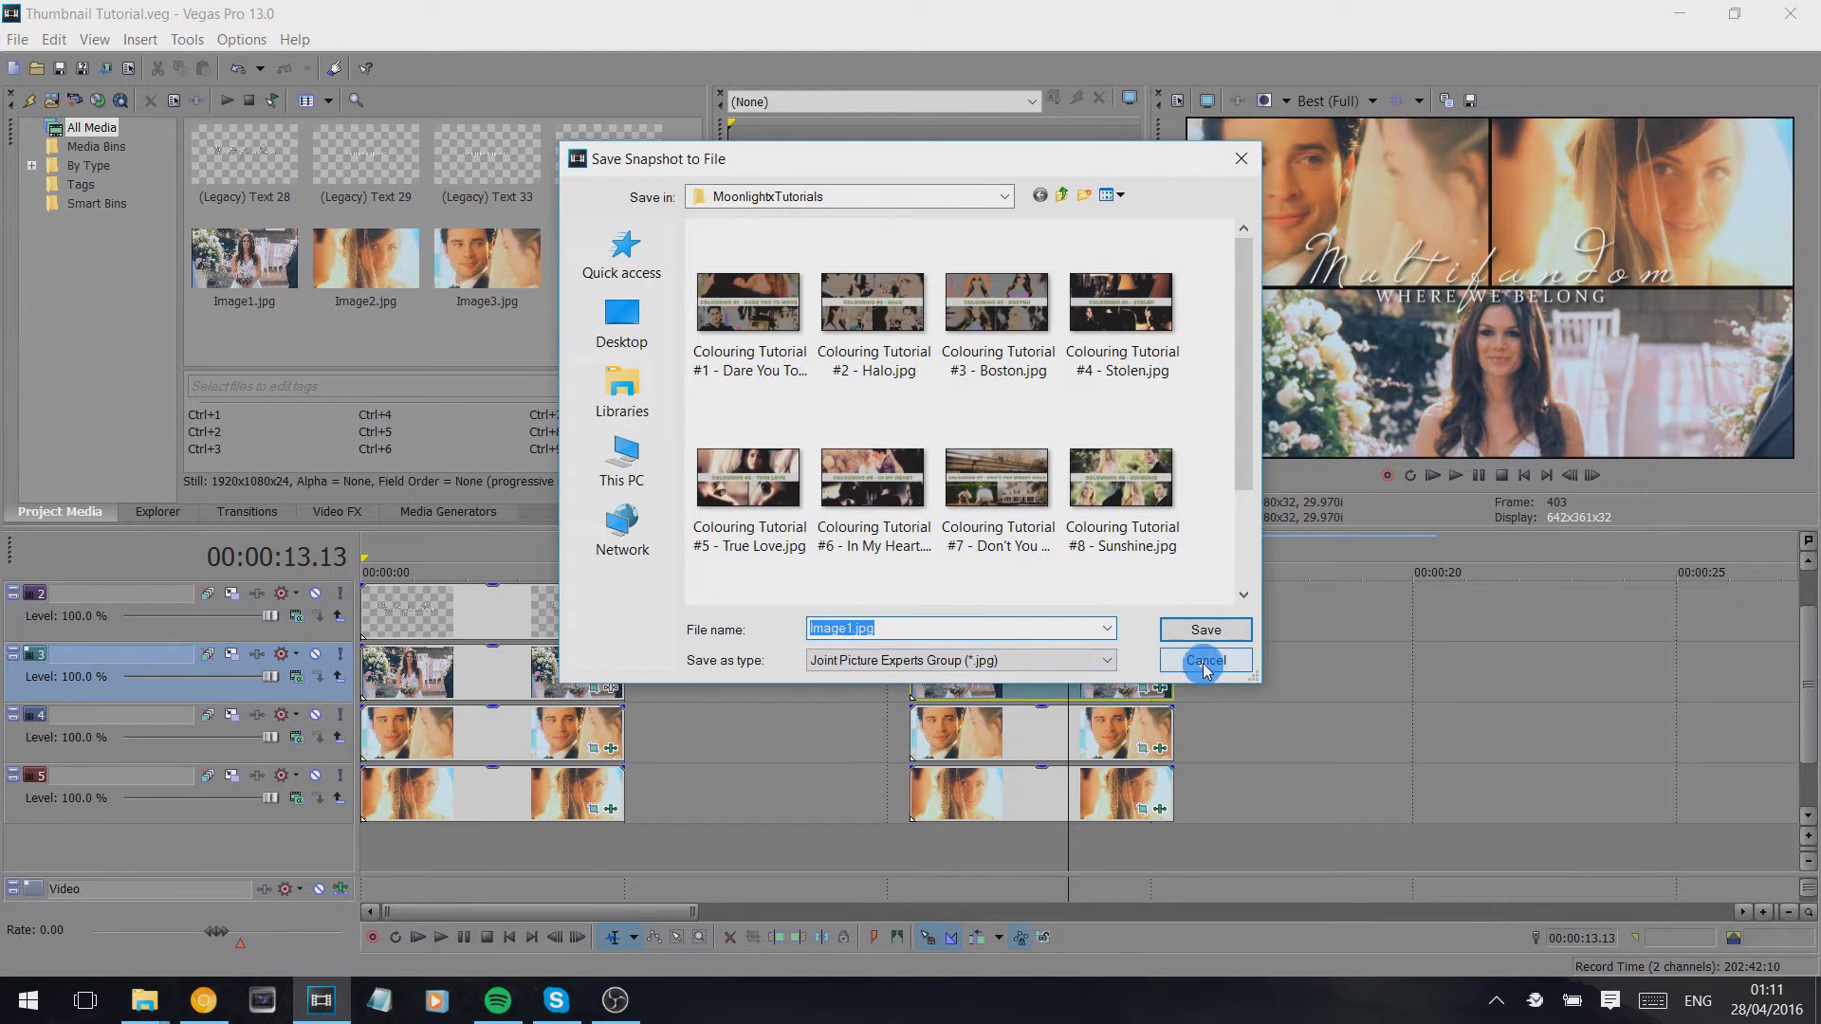
click(1206, 664)
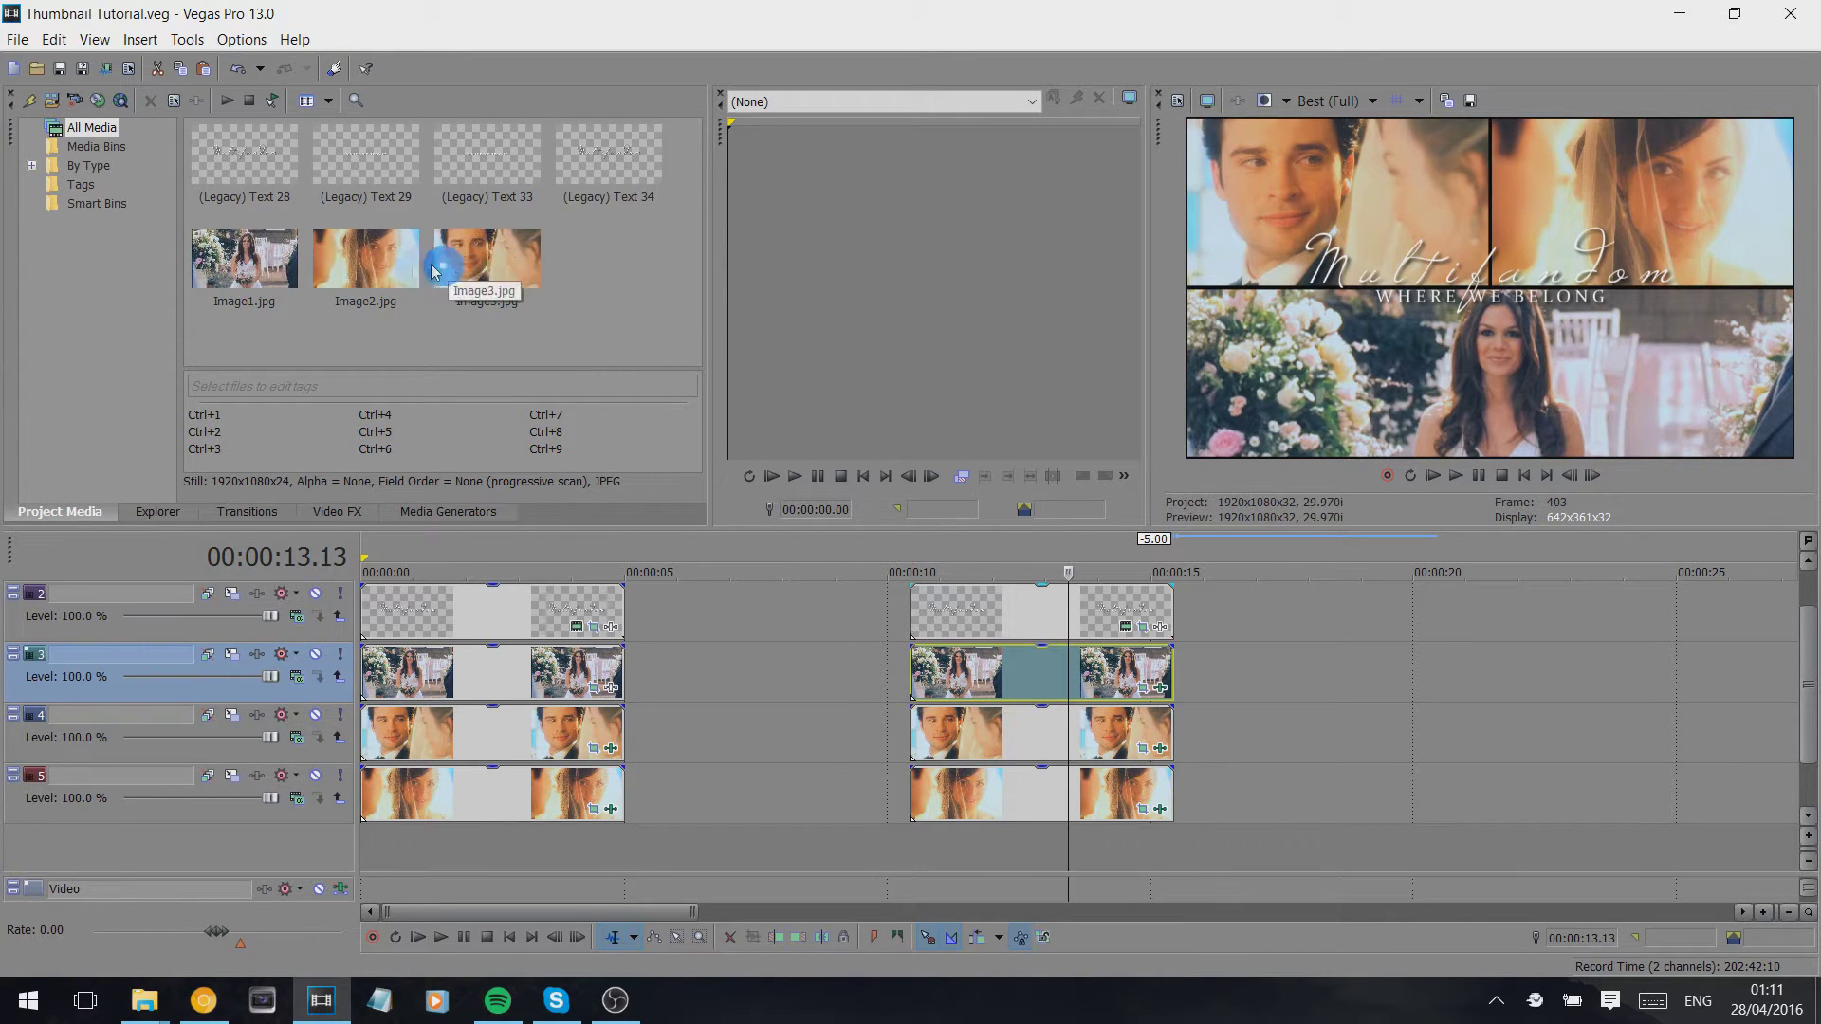
Place Image1 on track 3, Image3 on track 4 and Image2 on track 5 at 00:00:20.
click(234, 275)
drag(233, 275, 1408, 678)
drag(424, 321, 1419, 796)
drag(486, 264, 1488, 739)
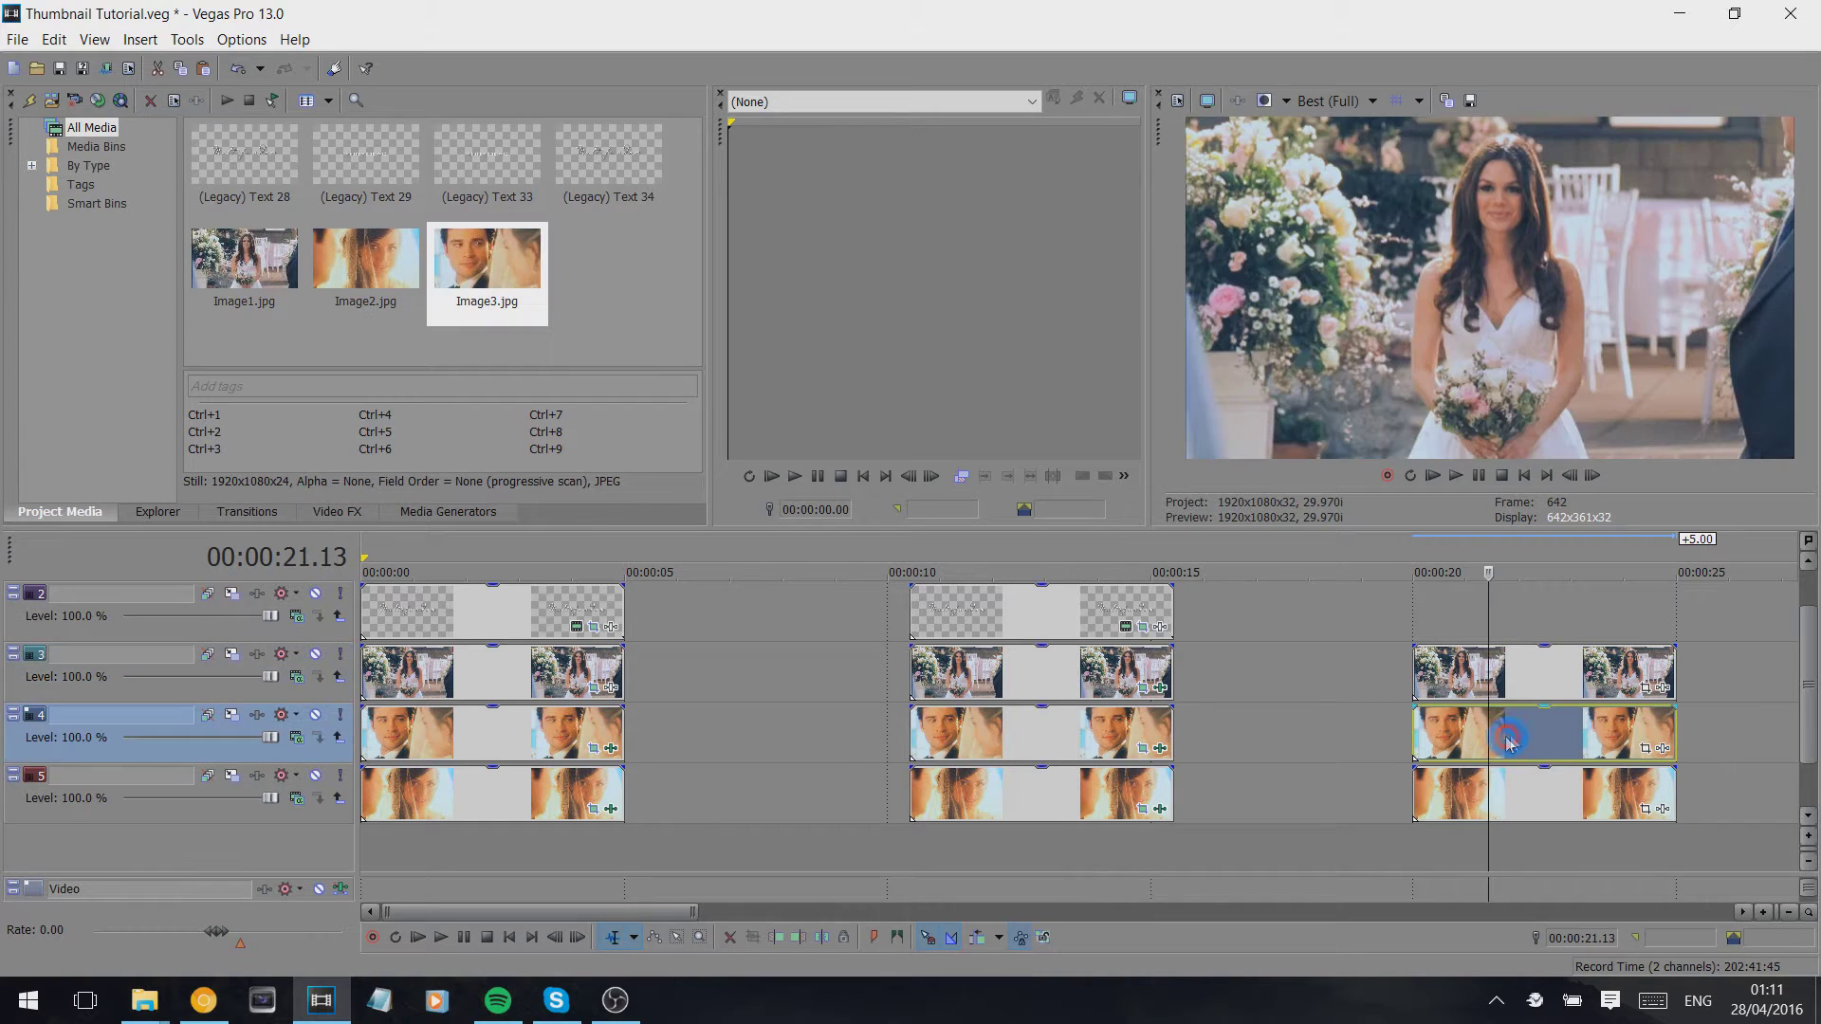
click(1036, 735)
click(1079, 671)
click(1545, 688)
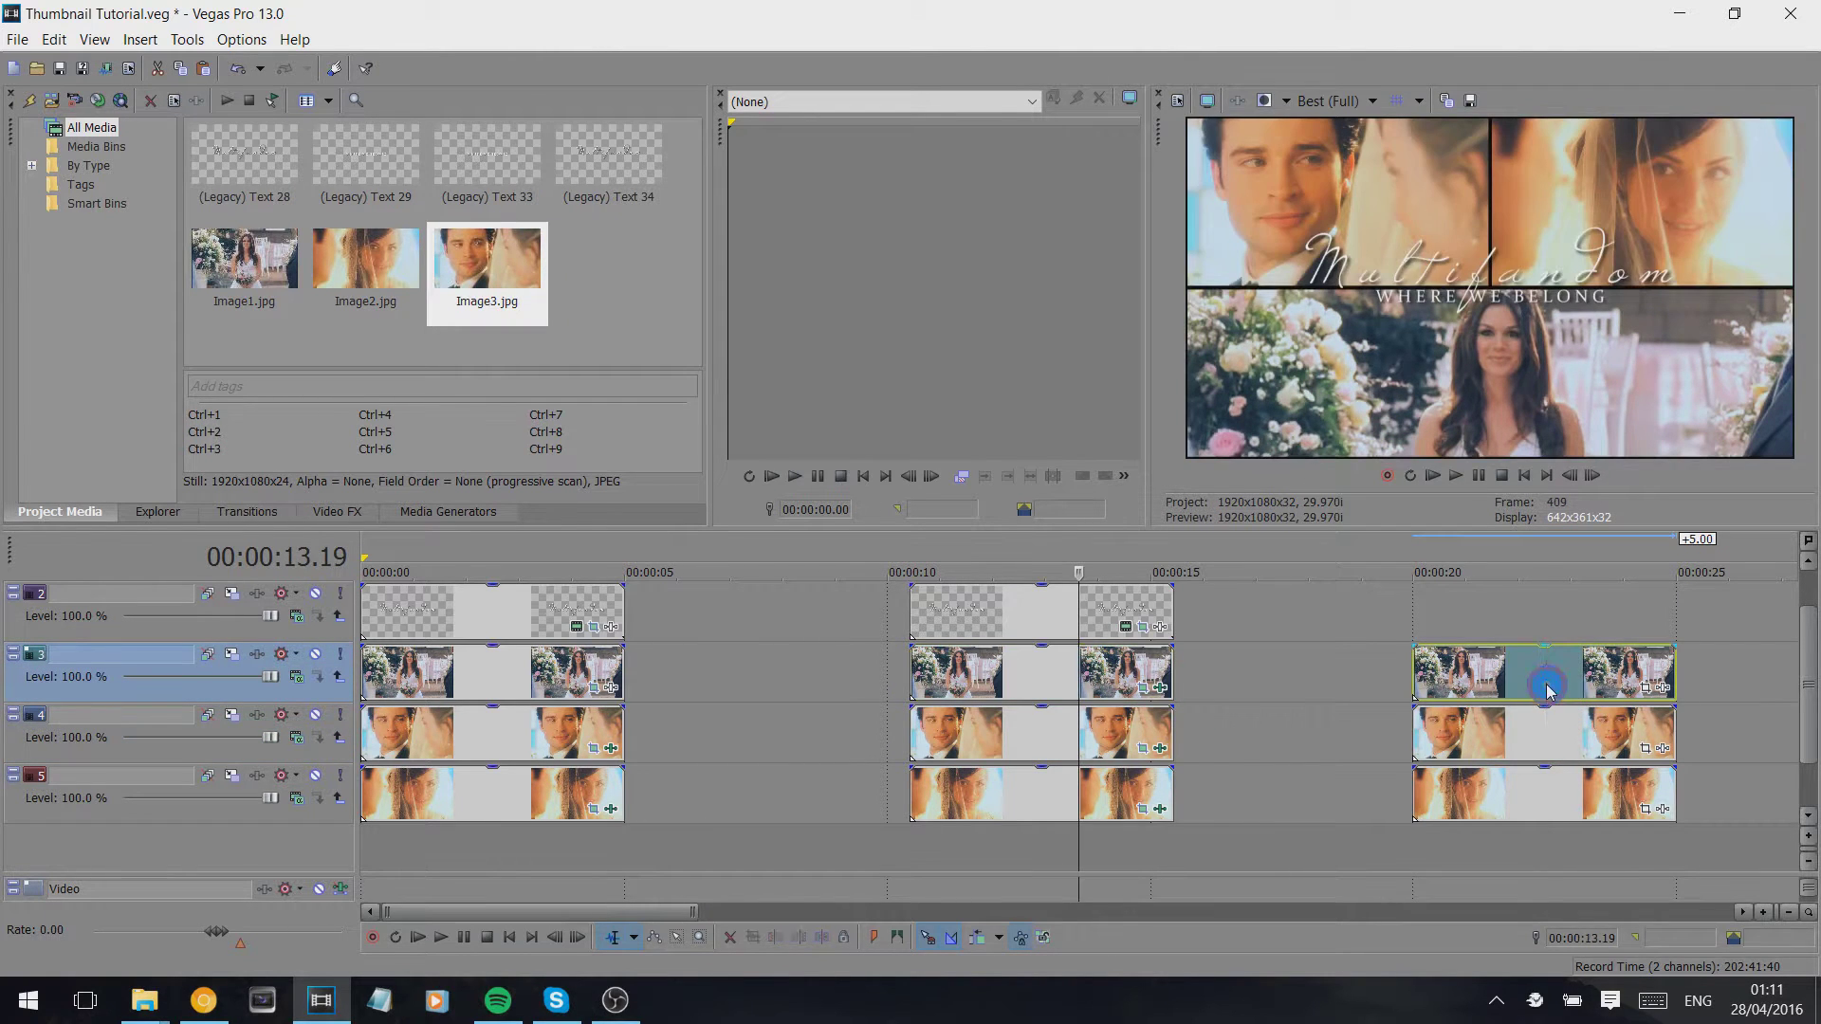
drag(641, 912, 724, 912)
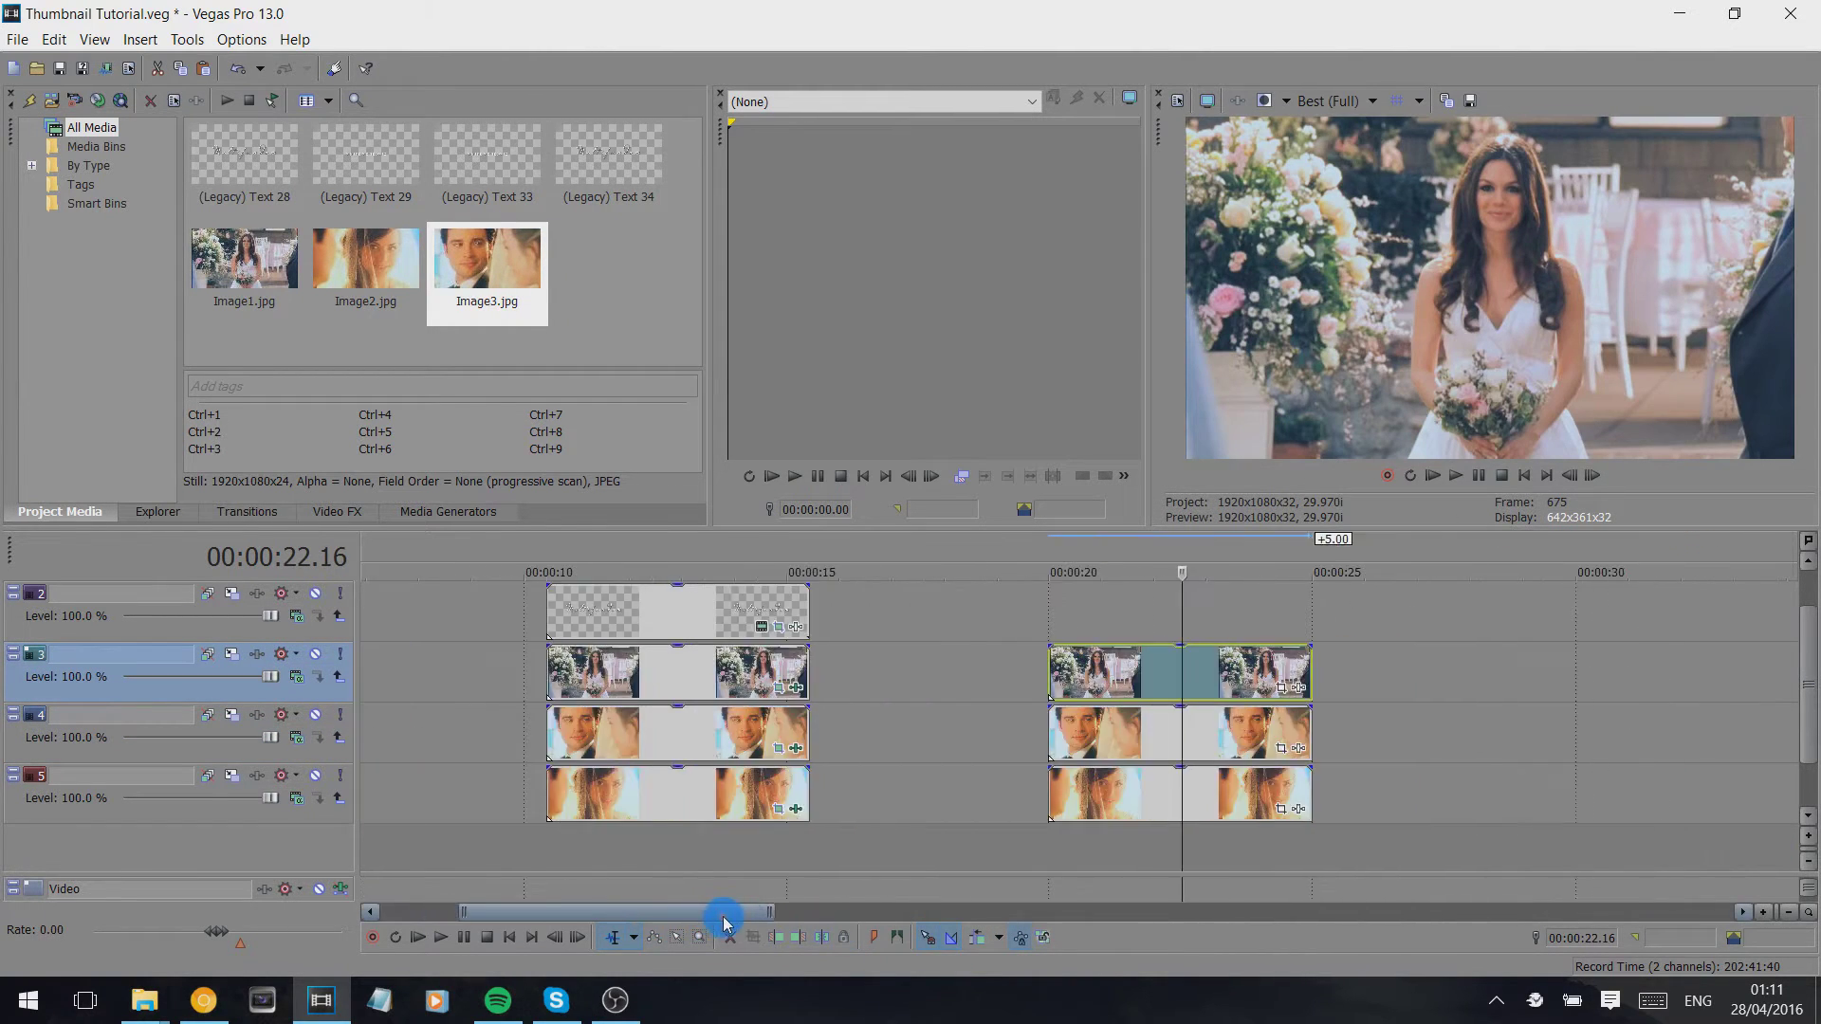
click(337, 511)
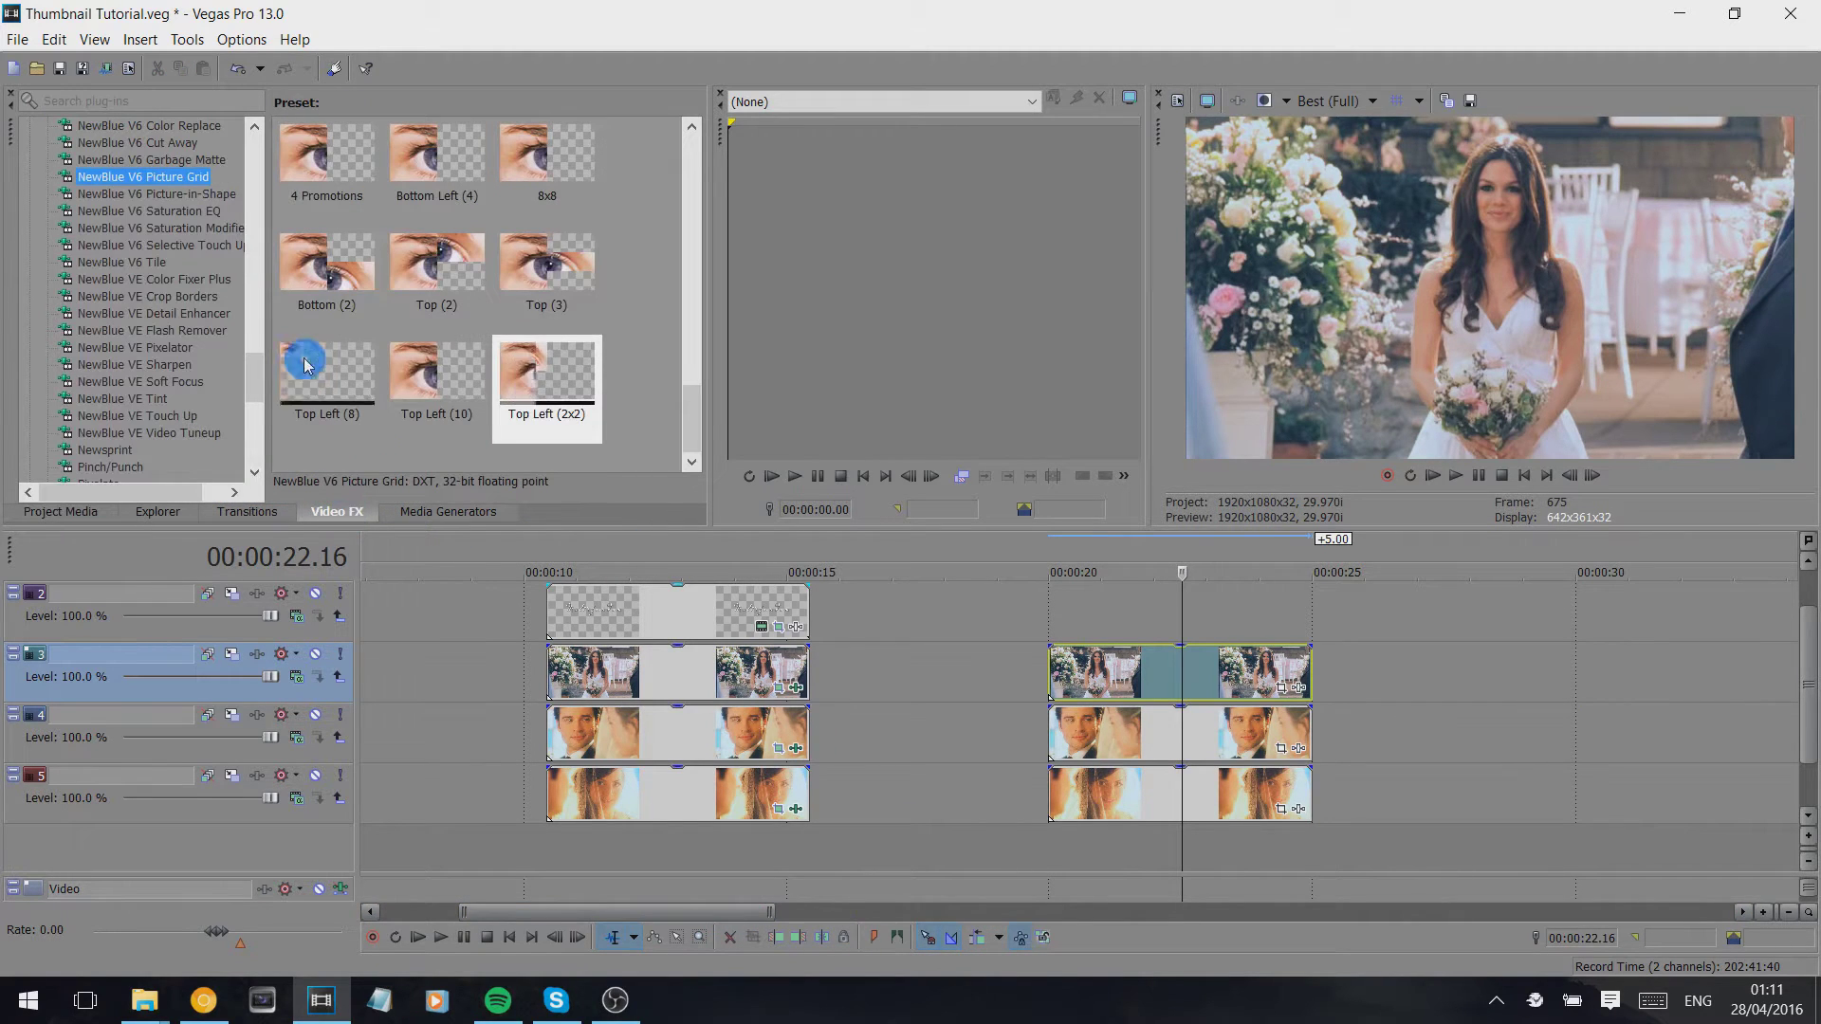
Apply the NewBlue V6 Picture Grid Top Left (2x2) preset to the Image3 and Image1 clips.
click(207, 189)
click(538, 381)
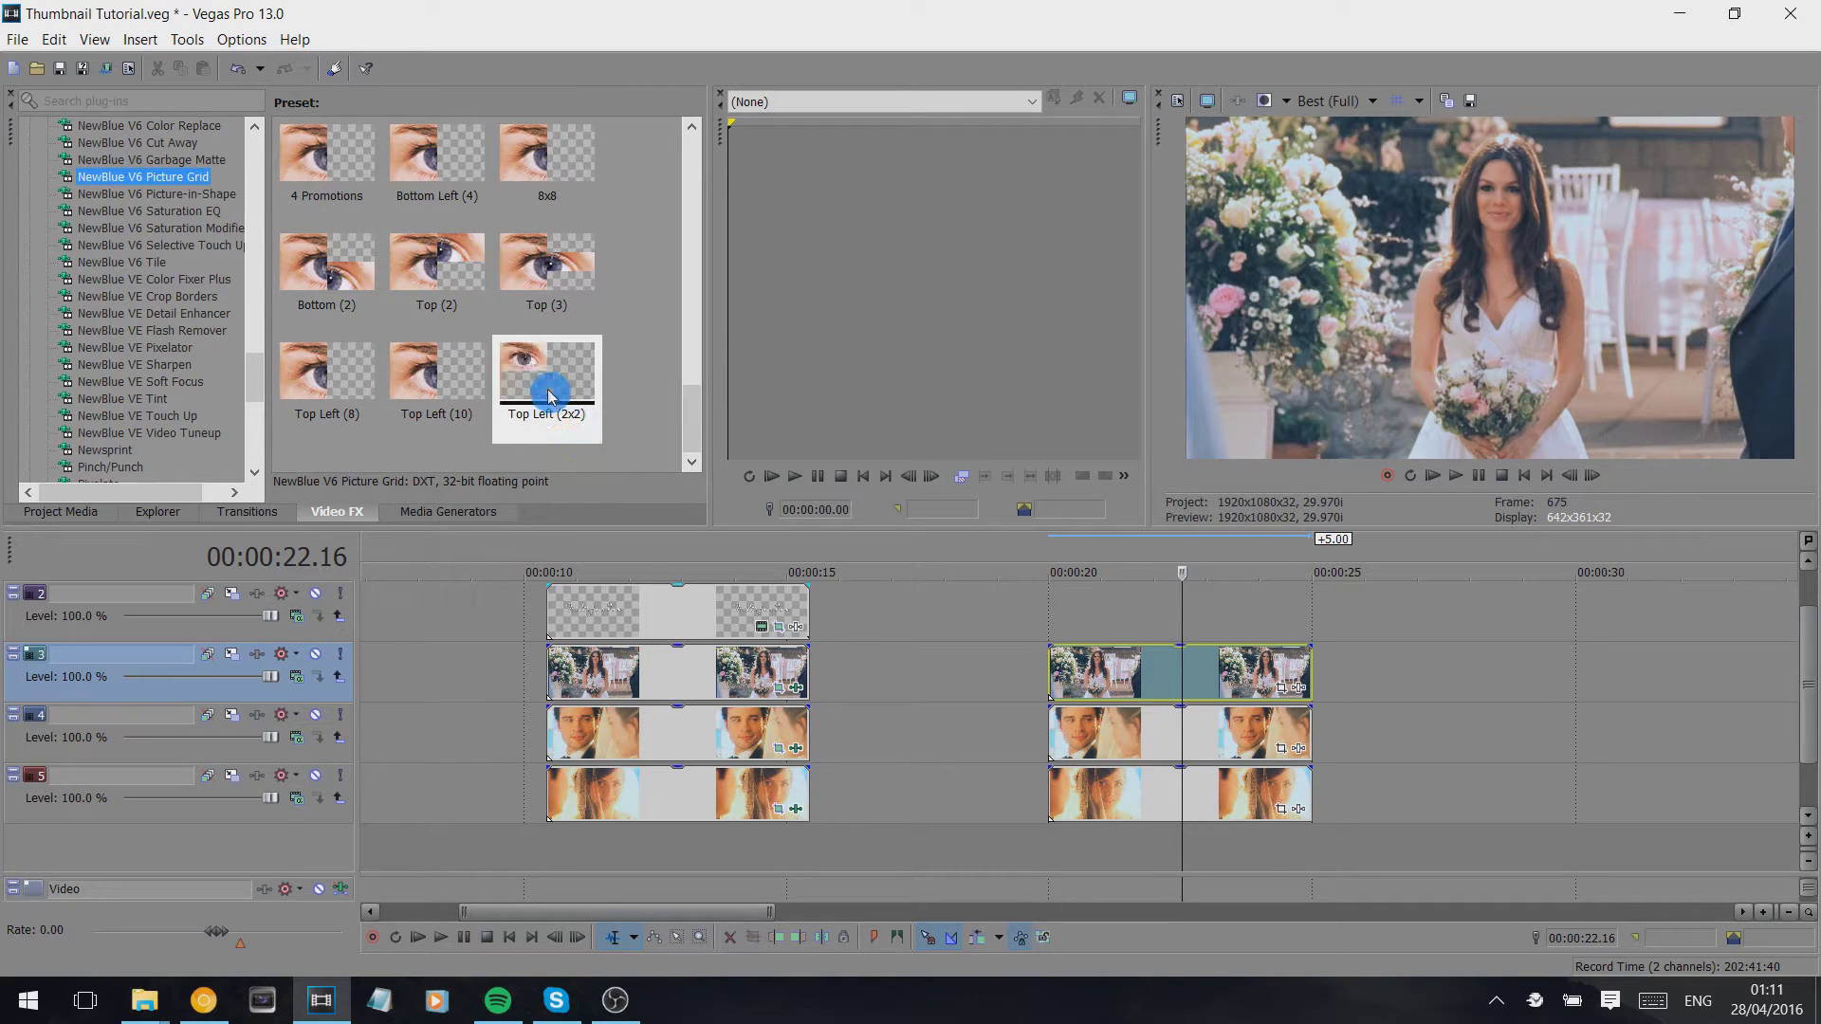
drag(550, 396, 1168, 744)
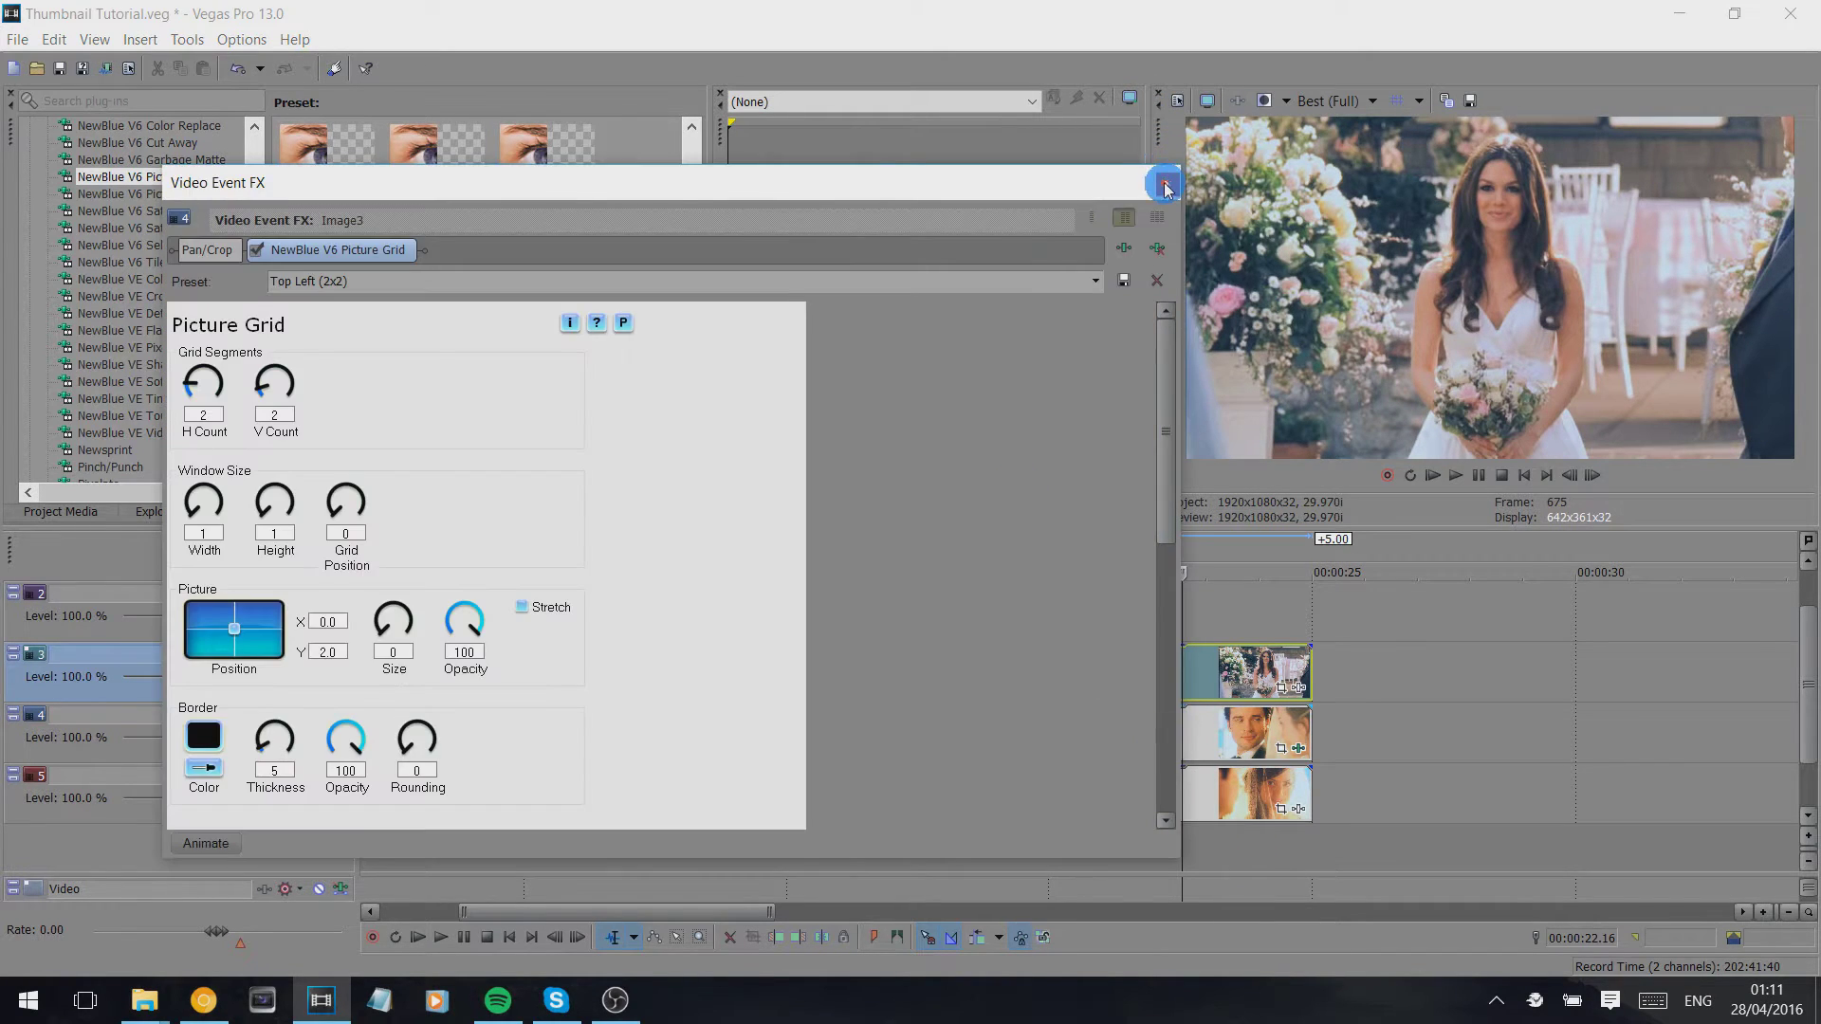
click(1165, 182)
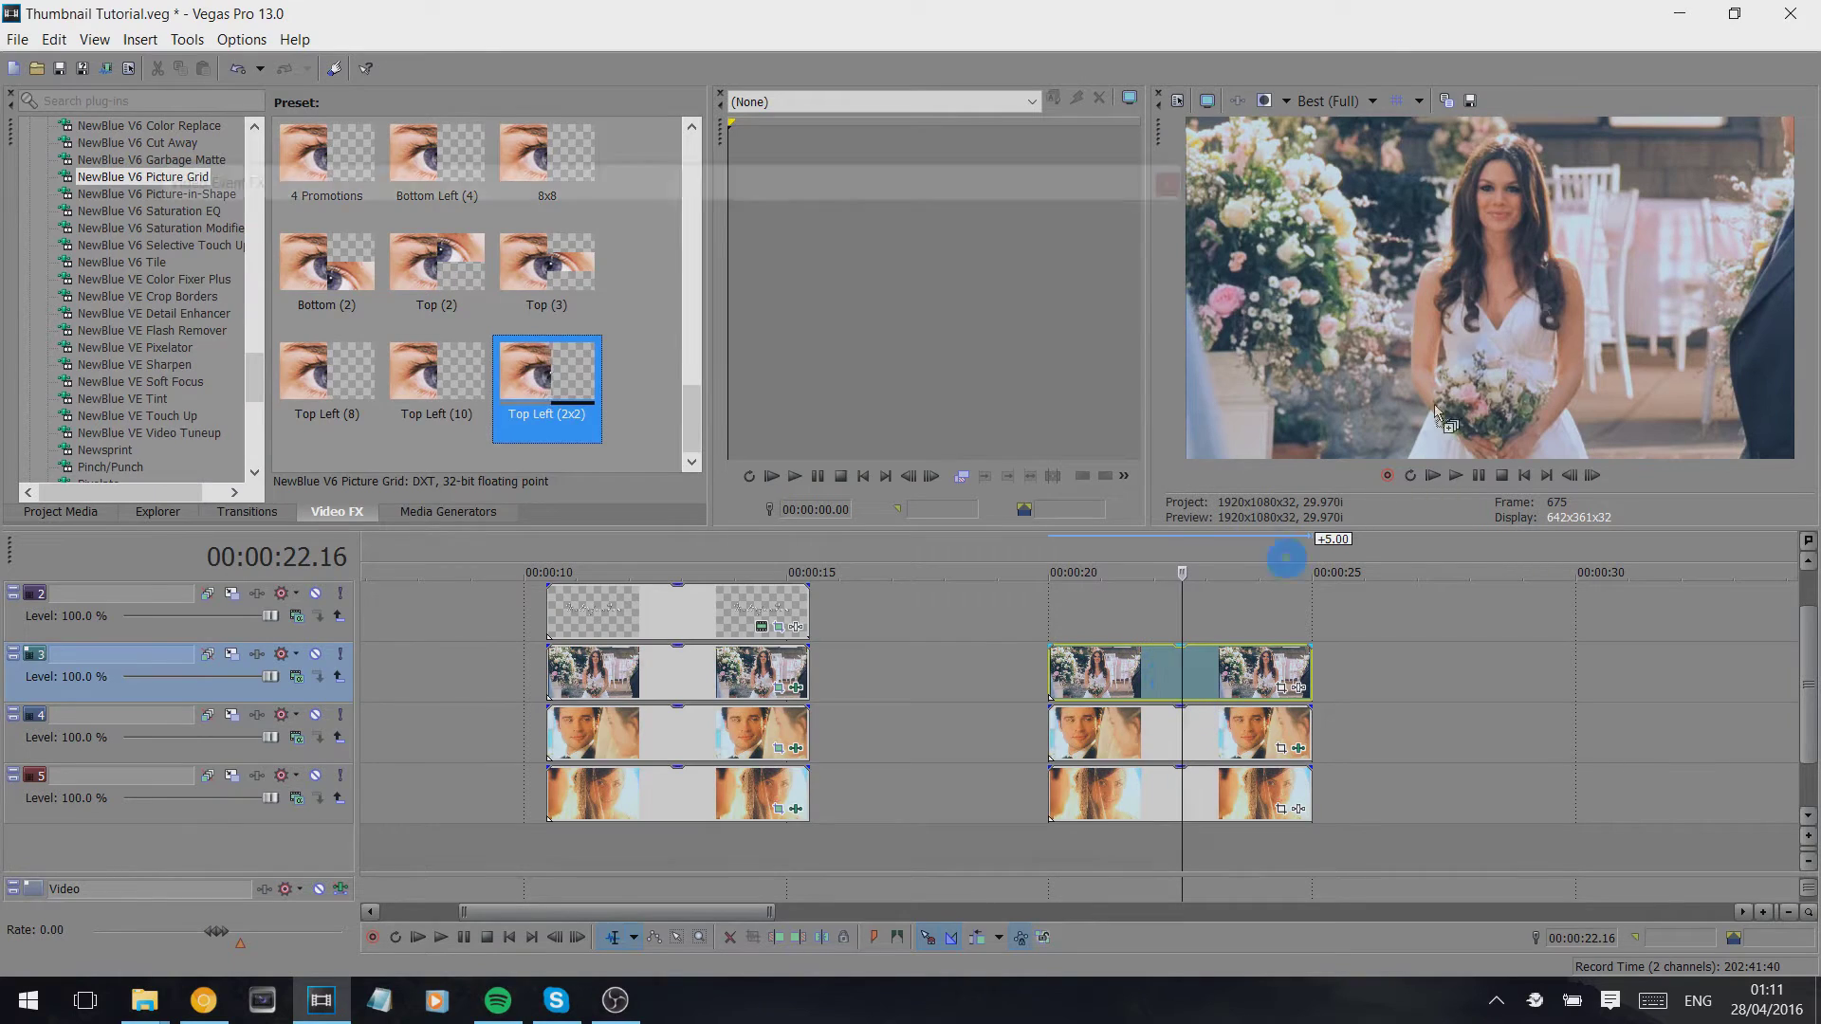
drag(1437, 417, 1423, 408)
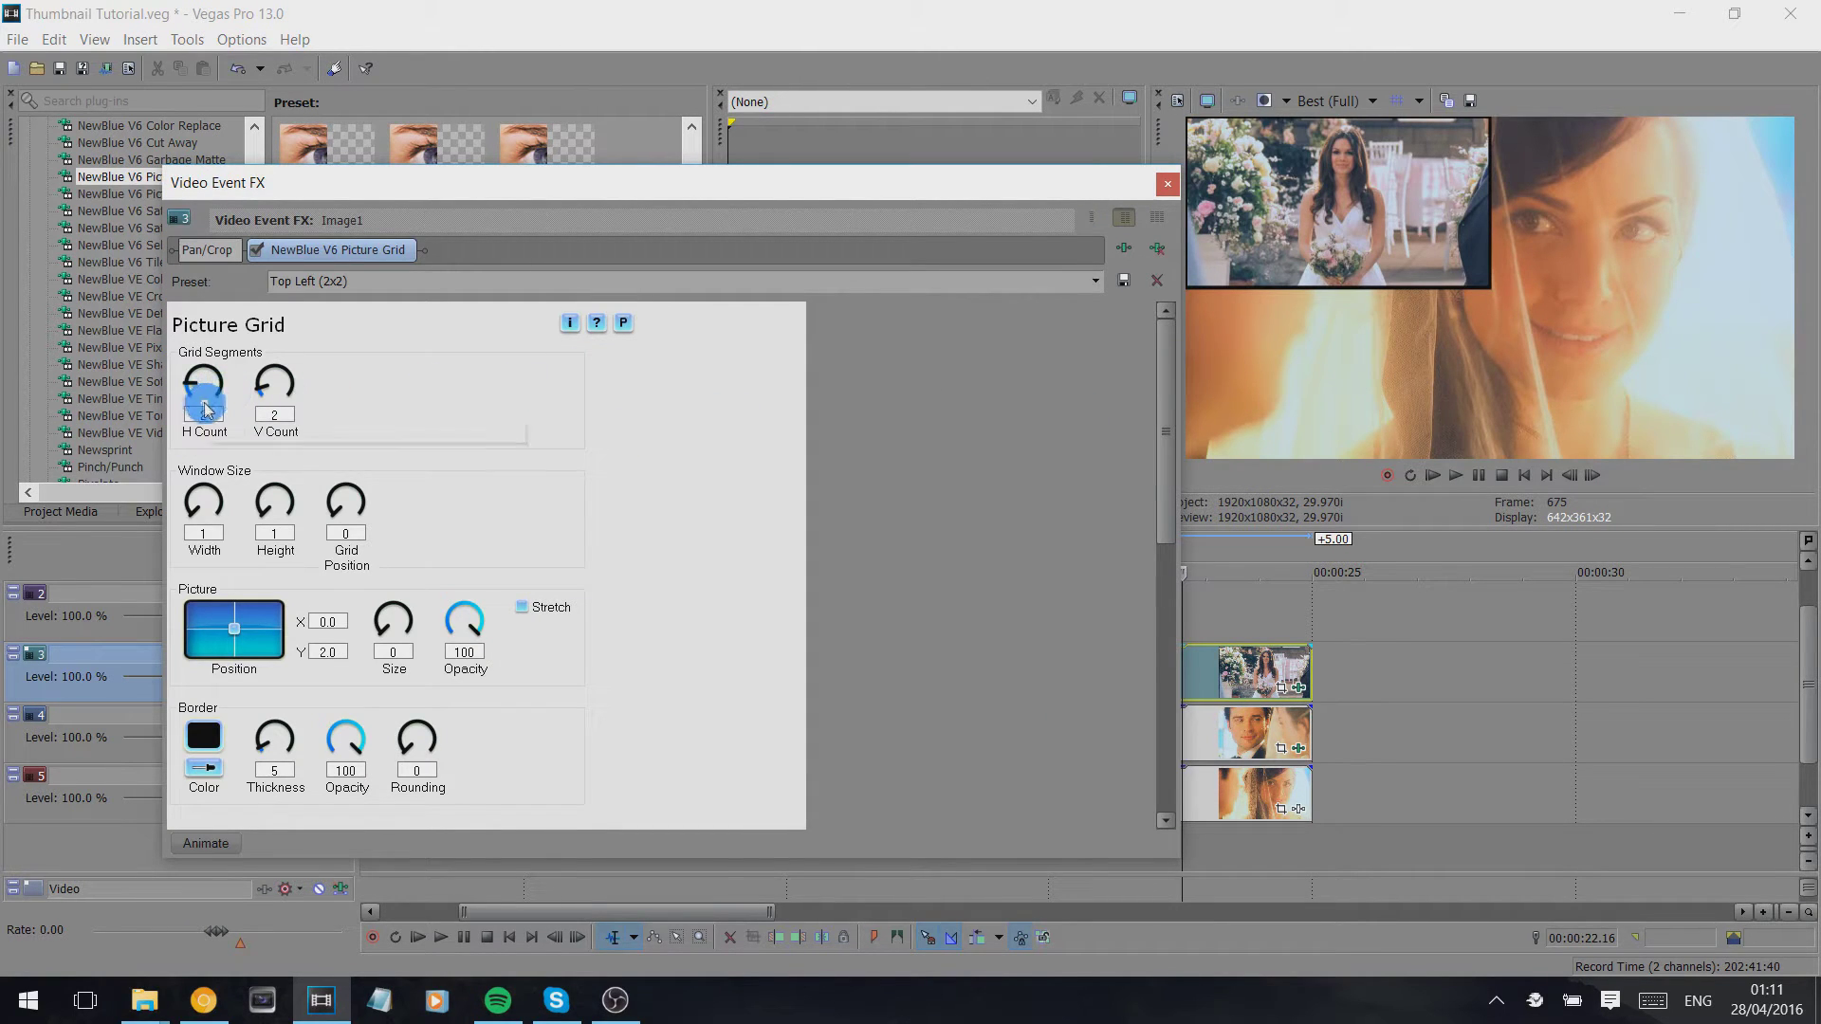
Set Image1's Picture Grid to H Count 1, V Count 2 and Grid Position 100.
click(272, 393)
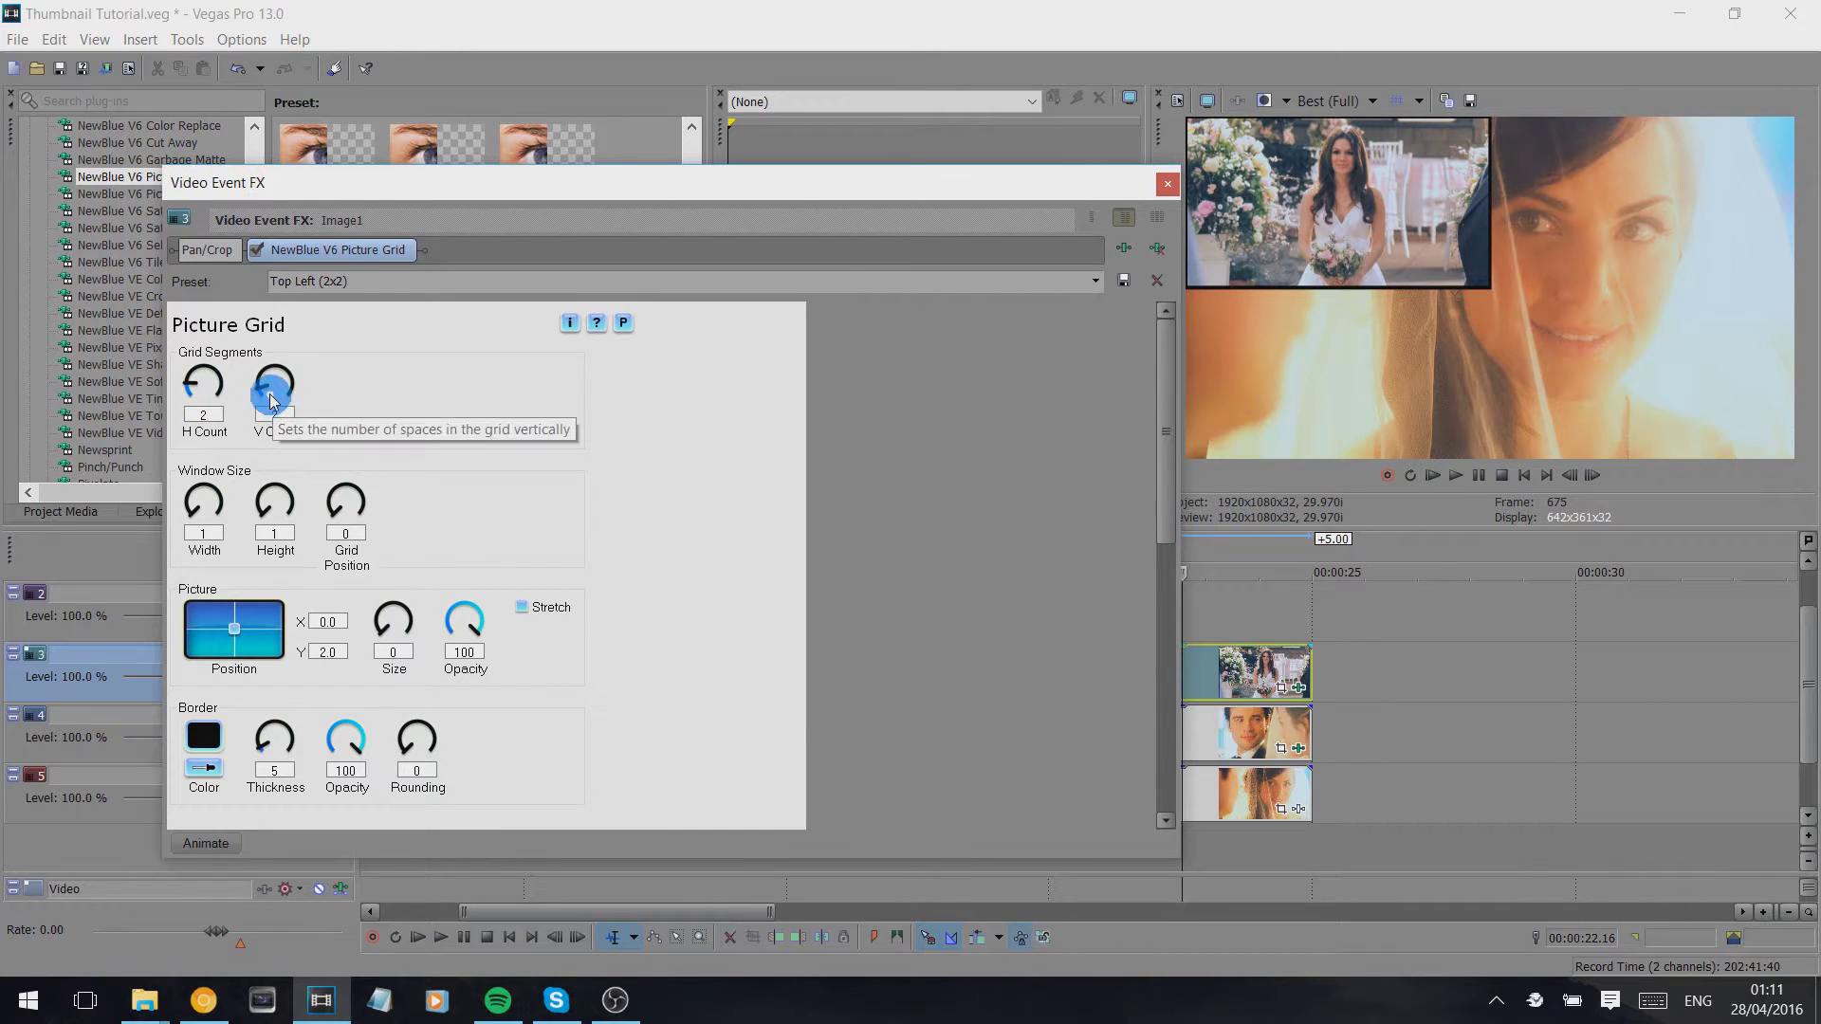
drag(273, 398, 197, 398)
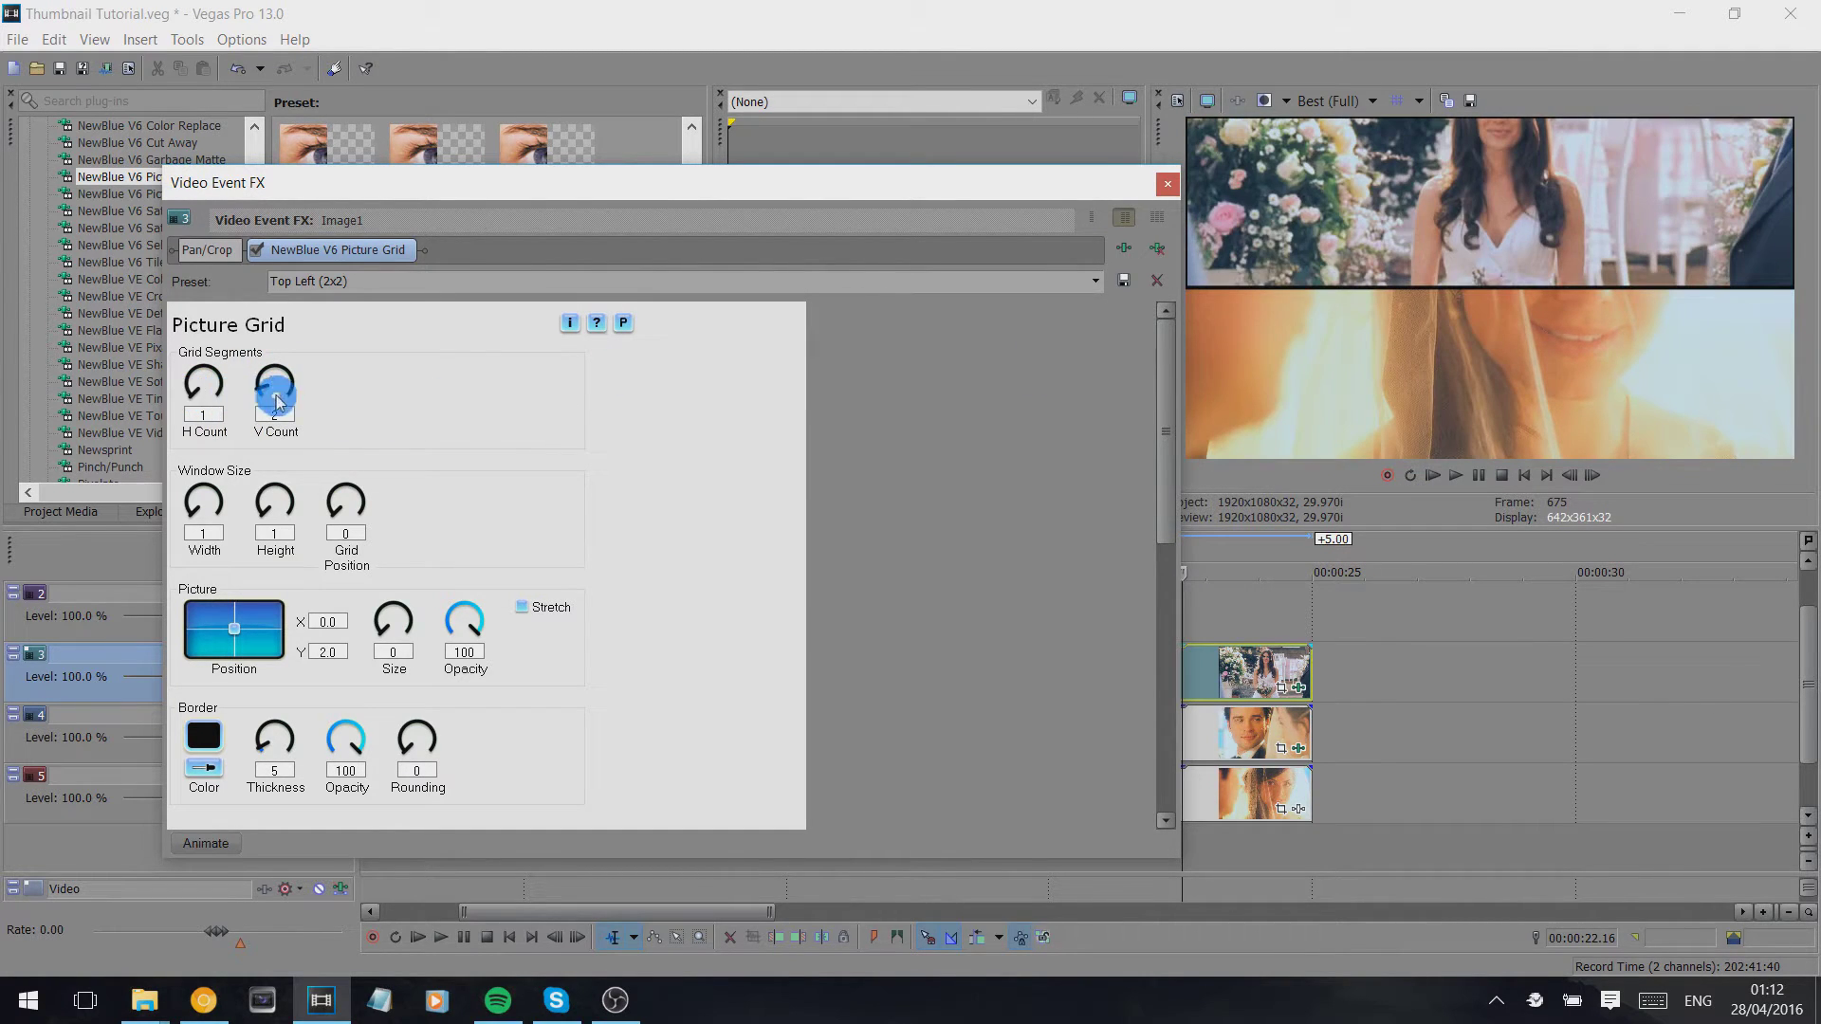
click(425, 507)
click(360, 513)
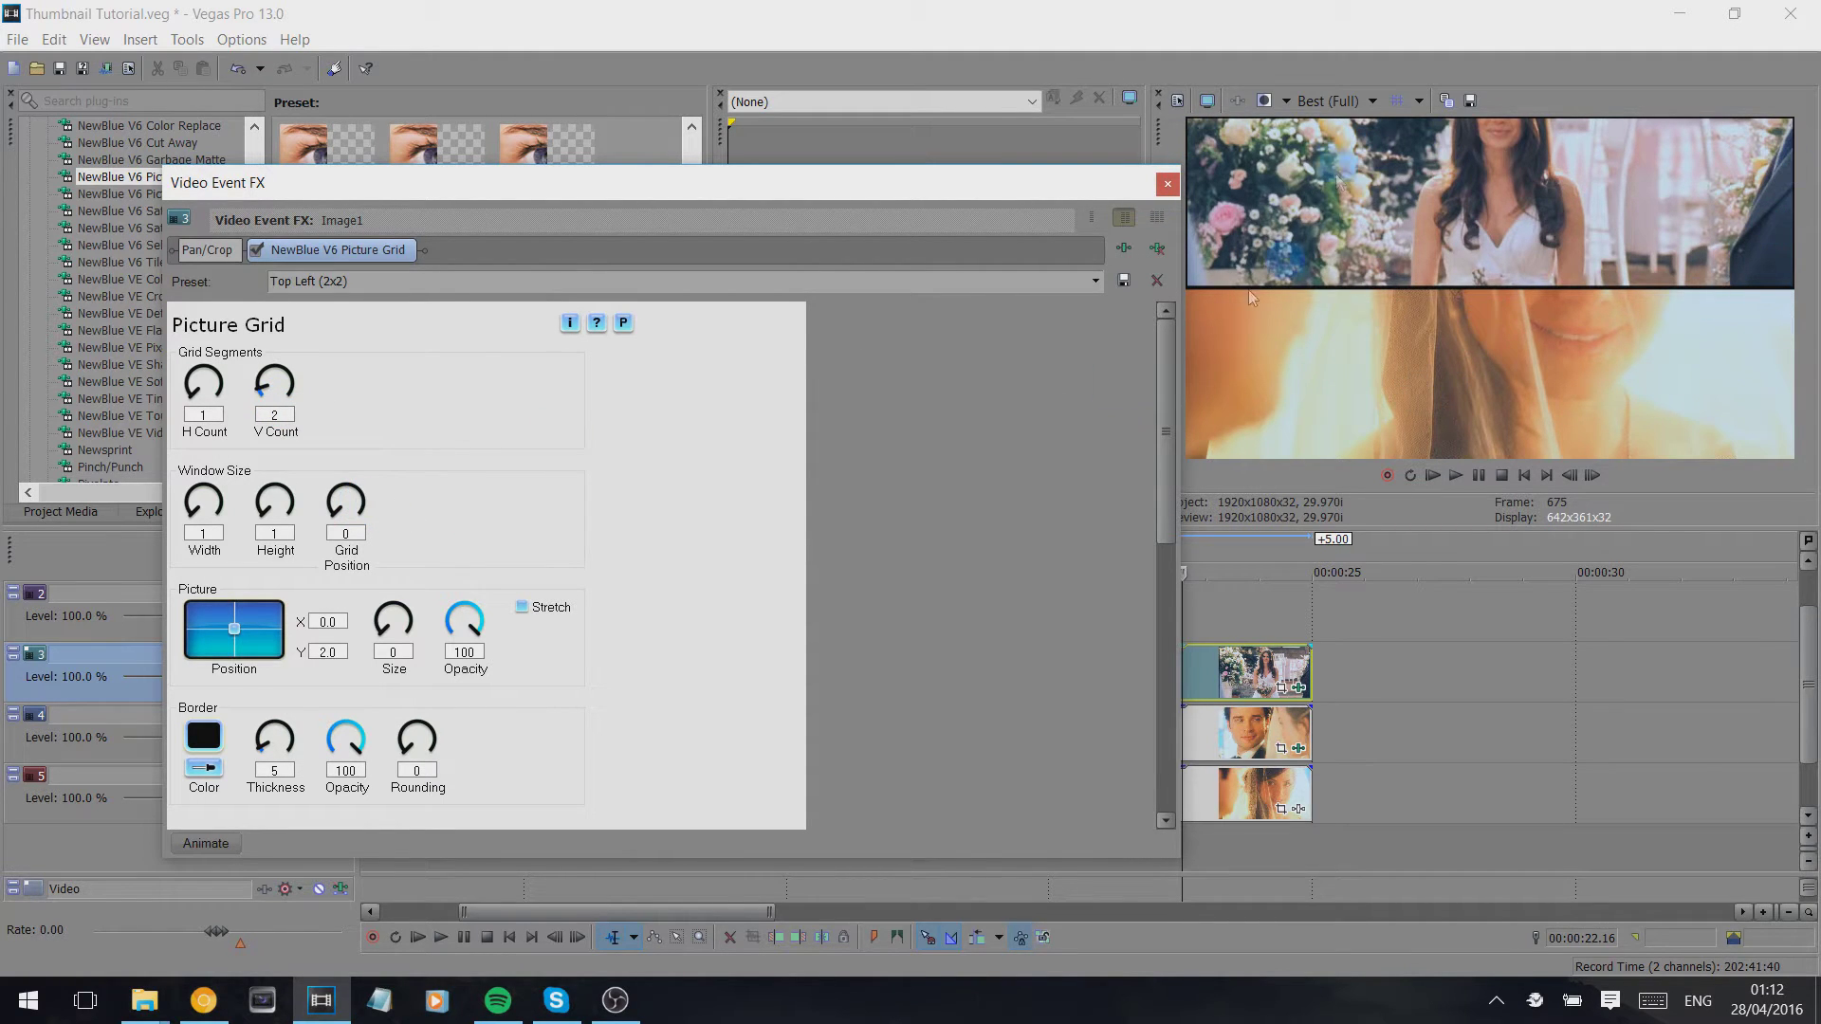
drag(365, 513, 403, 517)
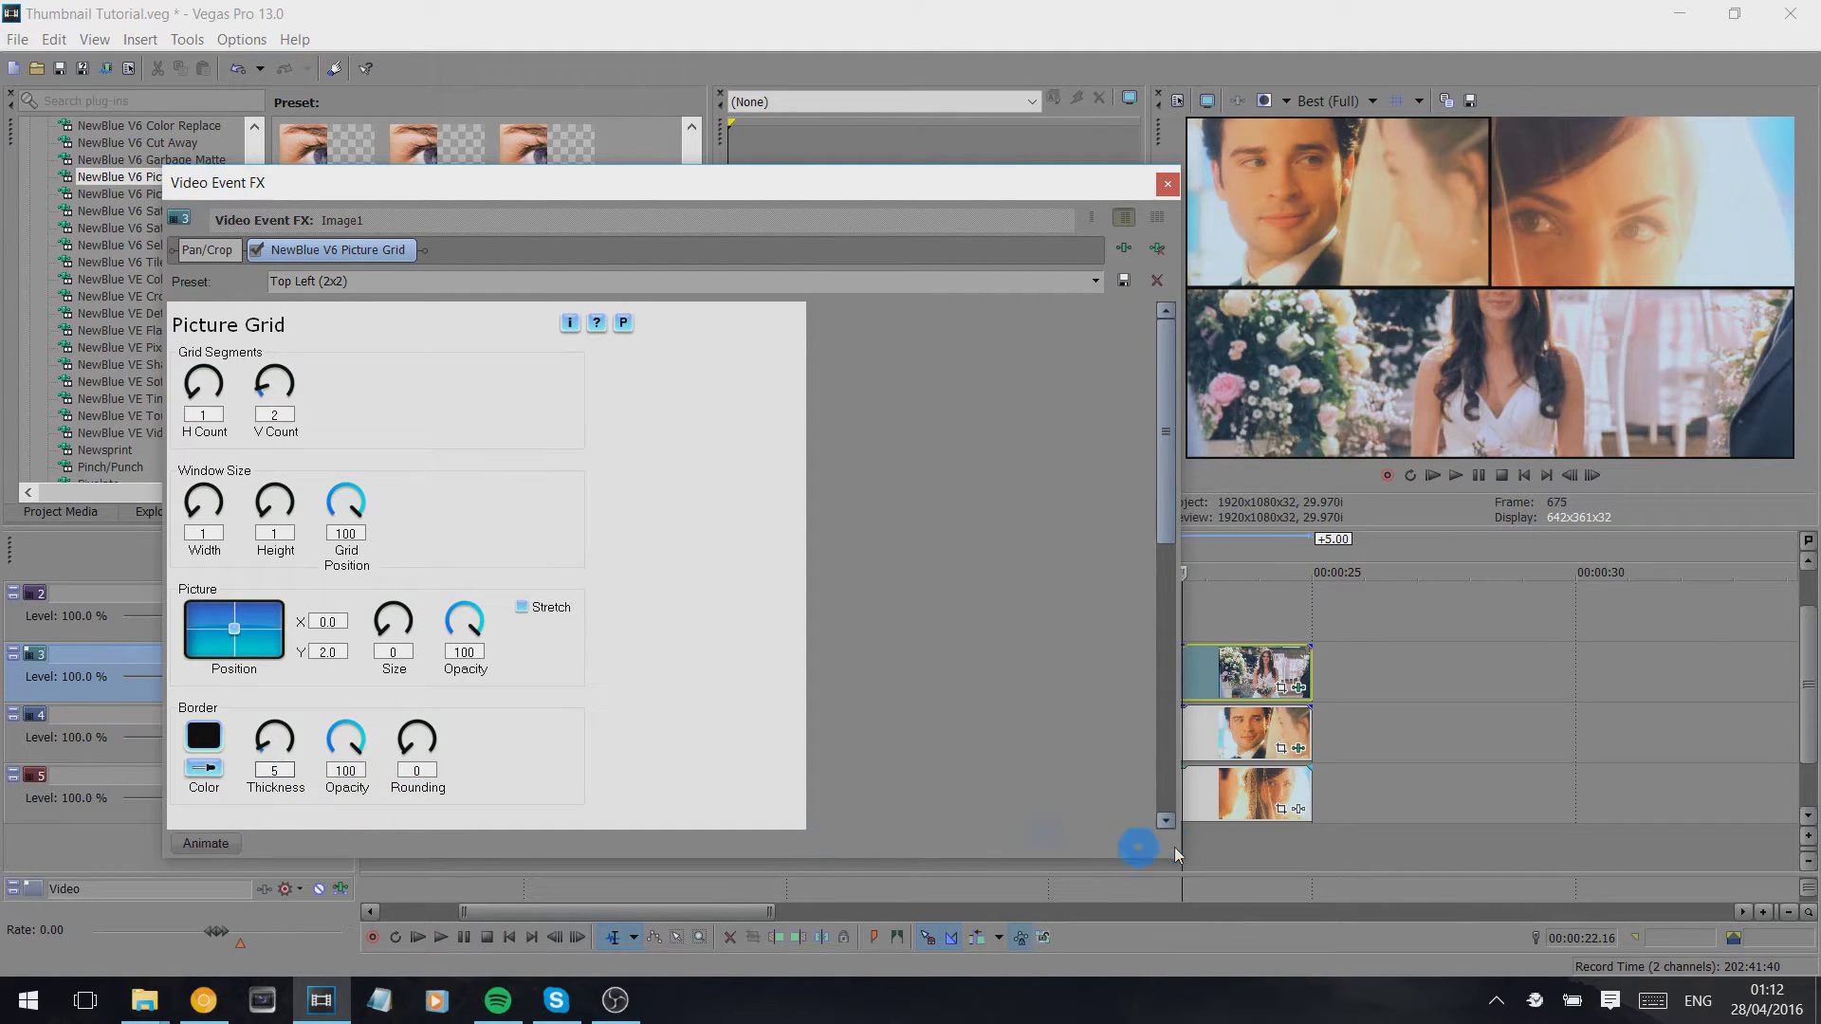
click(1281, 689)
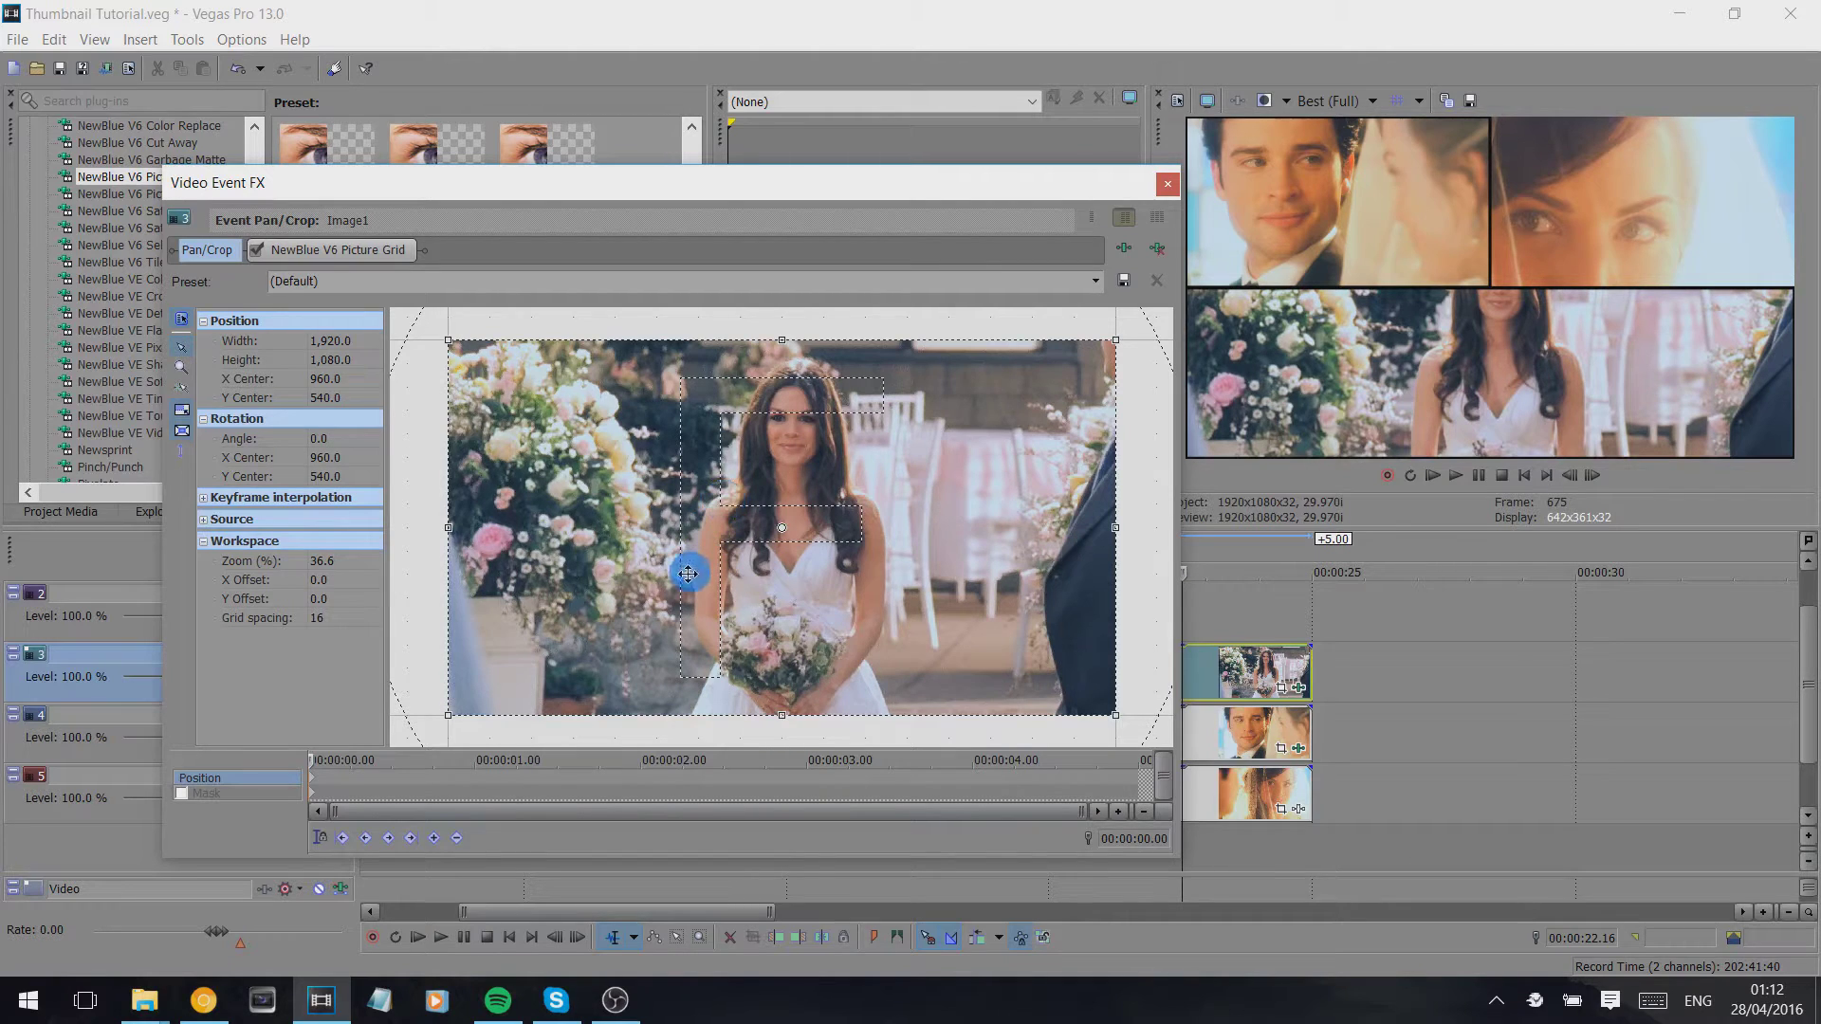
Move Image1's Pan/Crop frame up to Y Center 359.8 so the bride's face shows.
drag(689, 518, 688, 456)
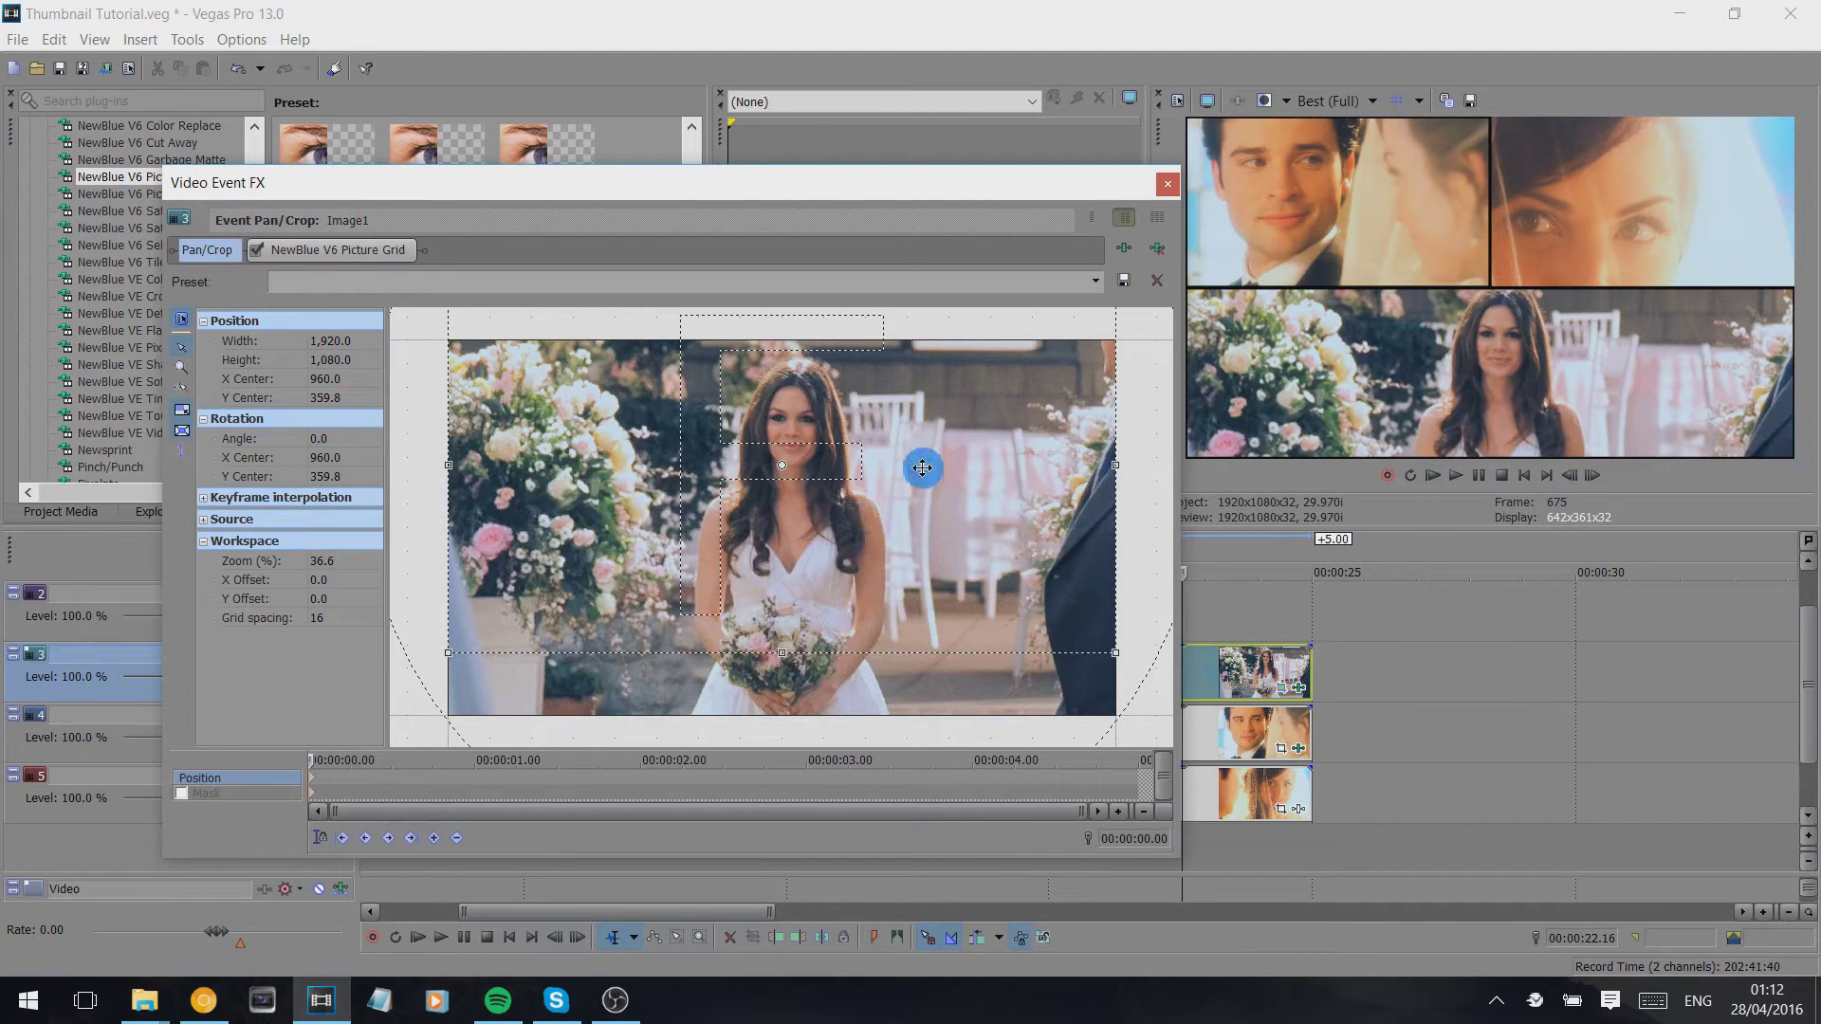
click(1168, 184)
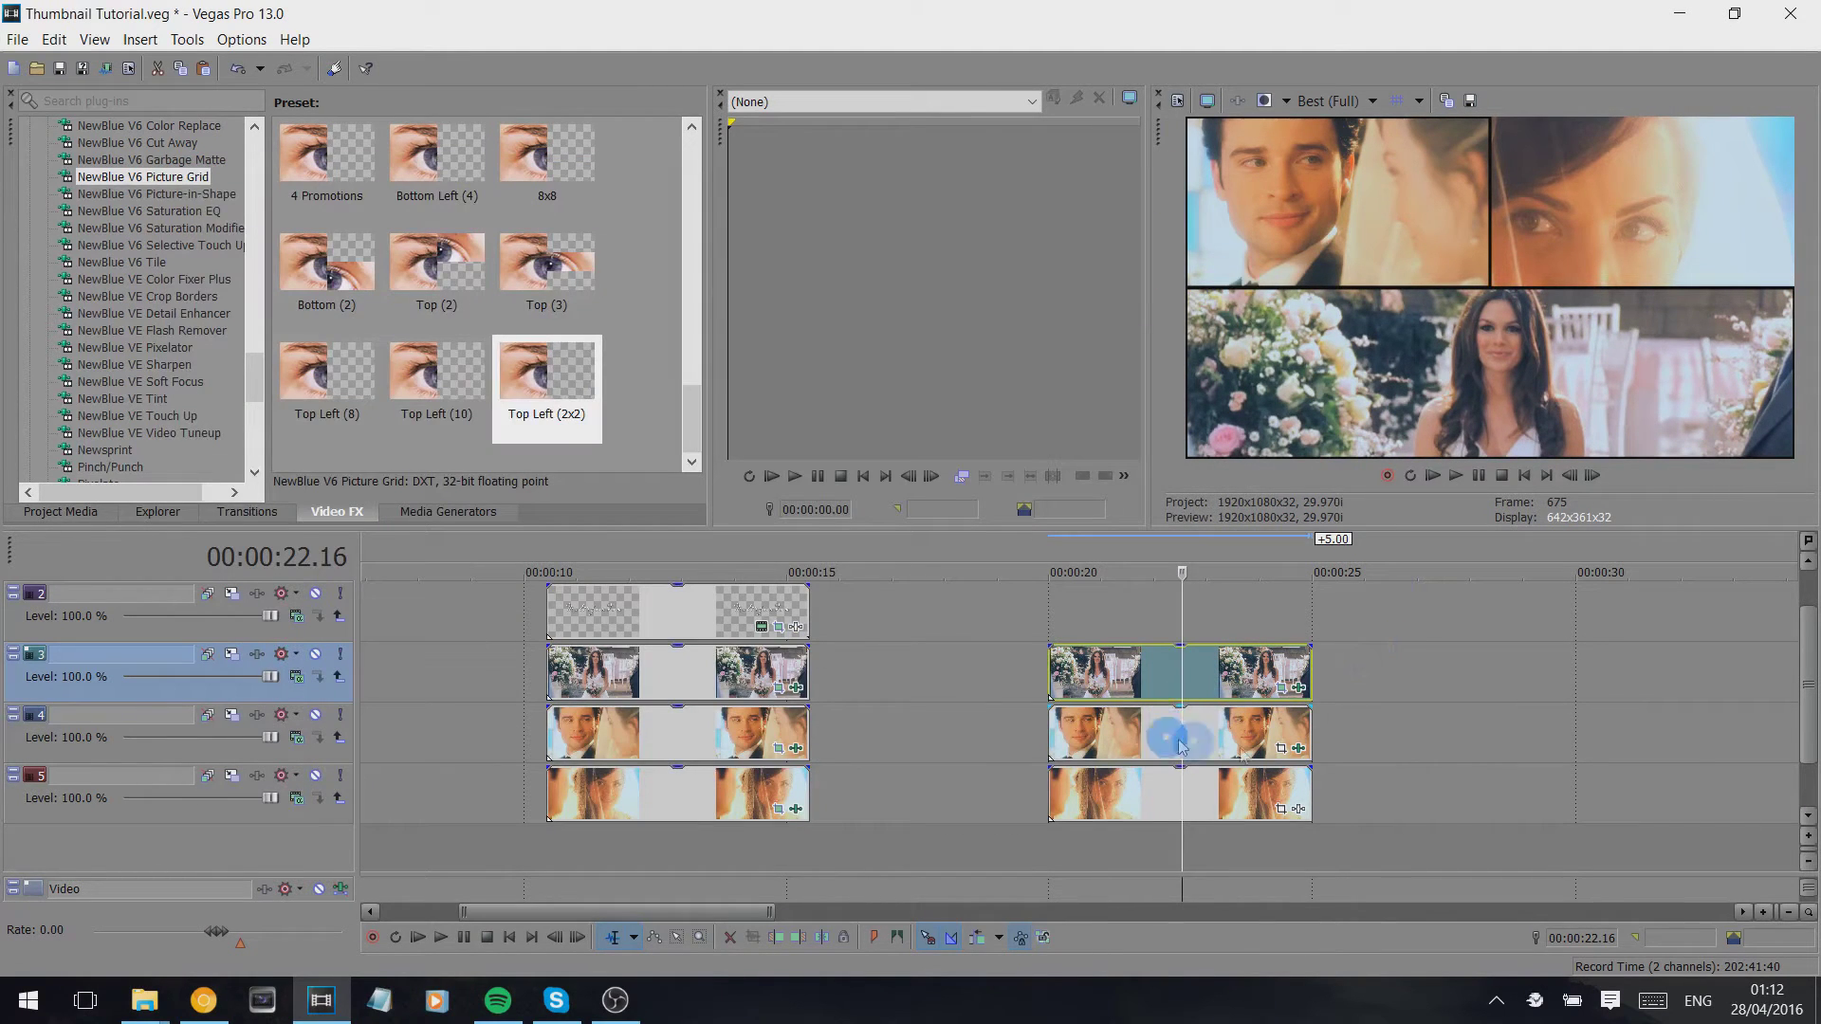
Apply Top Left (2x2) to Image2 with Grid Position 45, placing it top-right.
click(1300, 750)
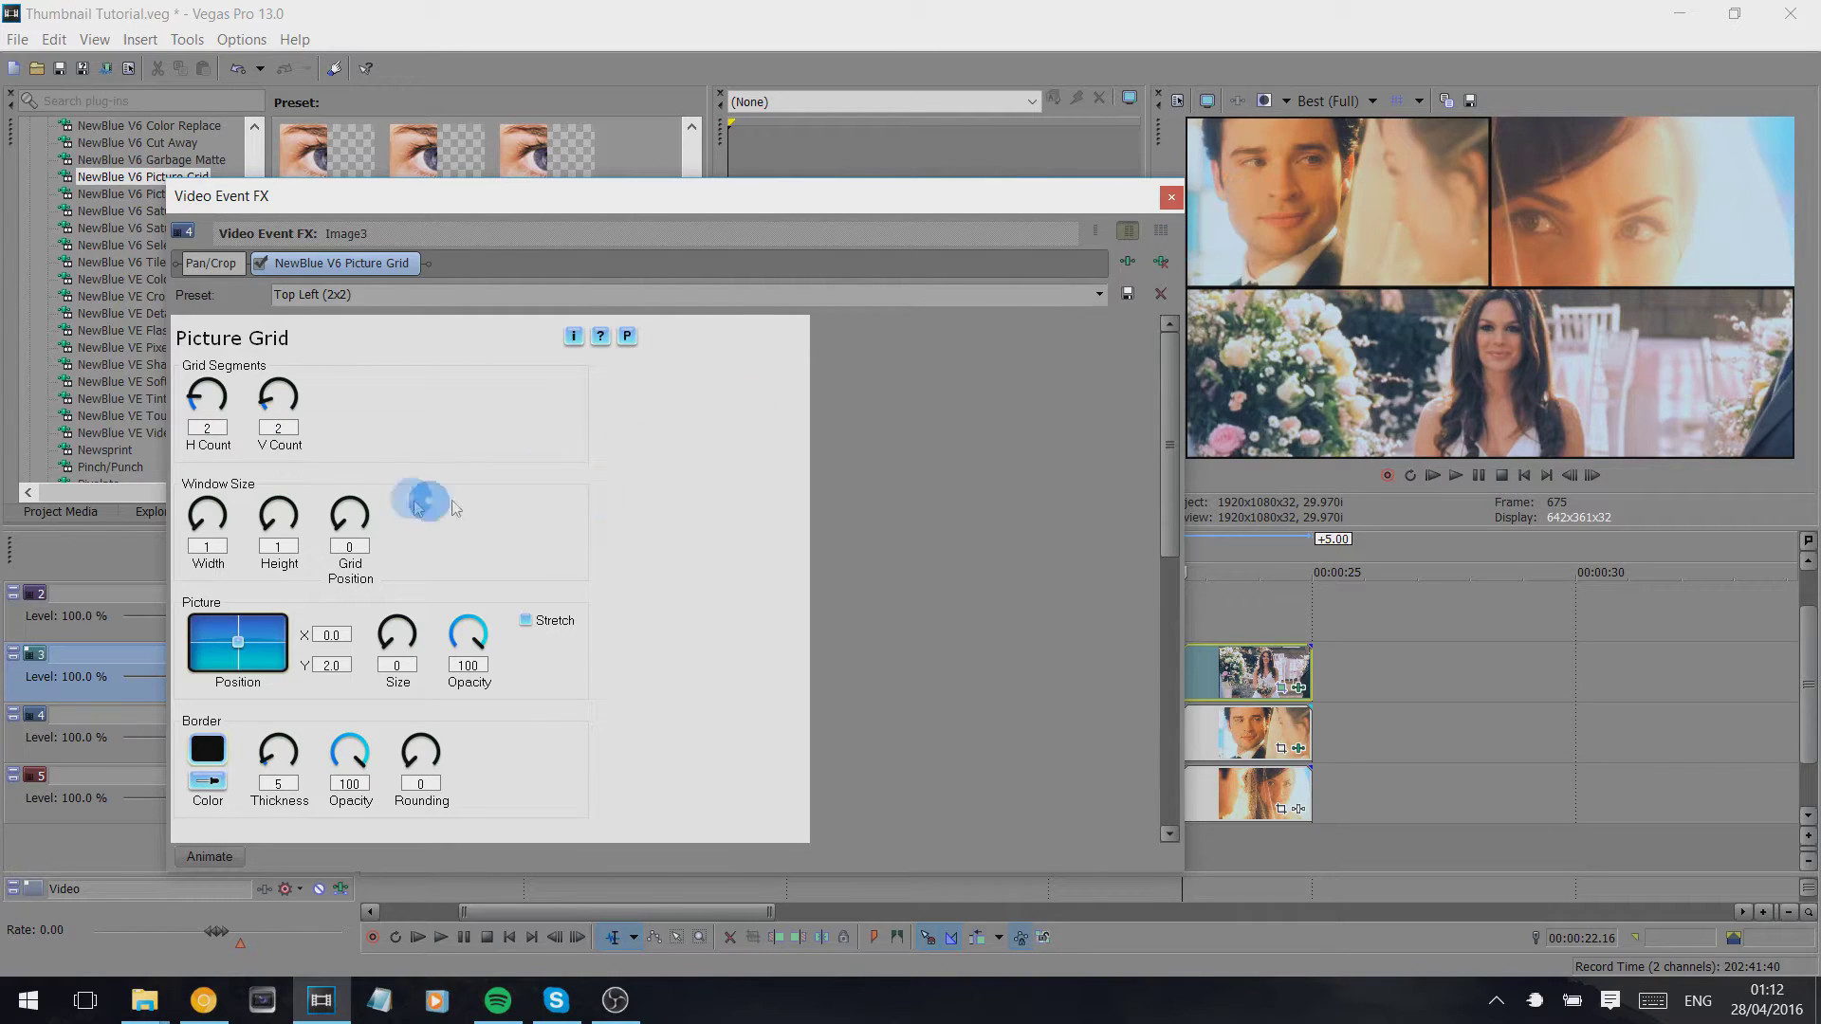
click(1174, 197)
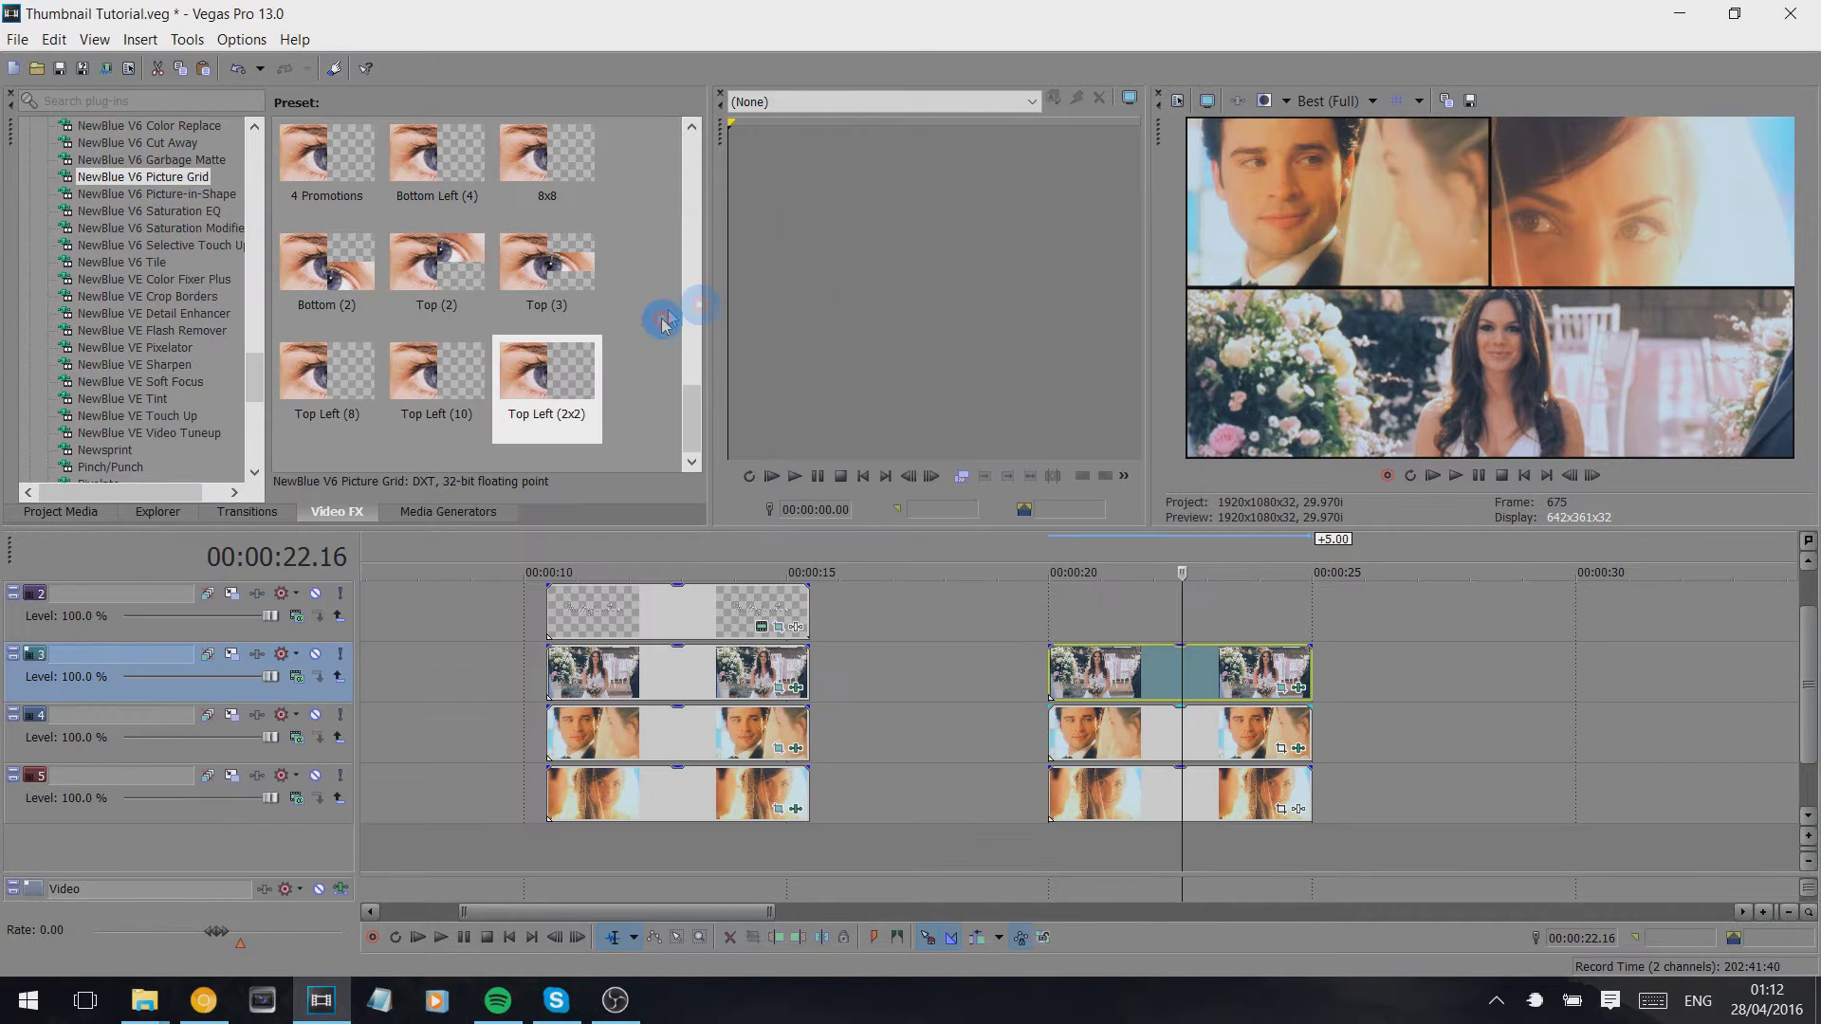
drag(585, 378, 1224, 806)
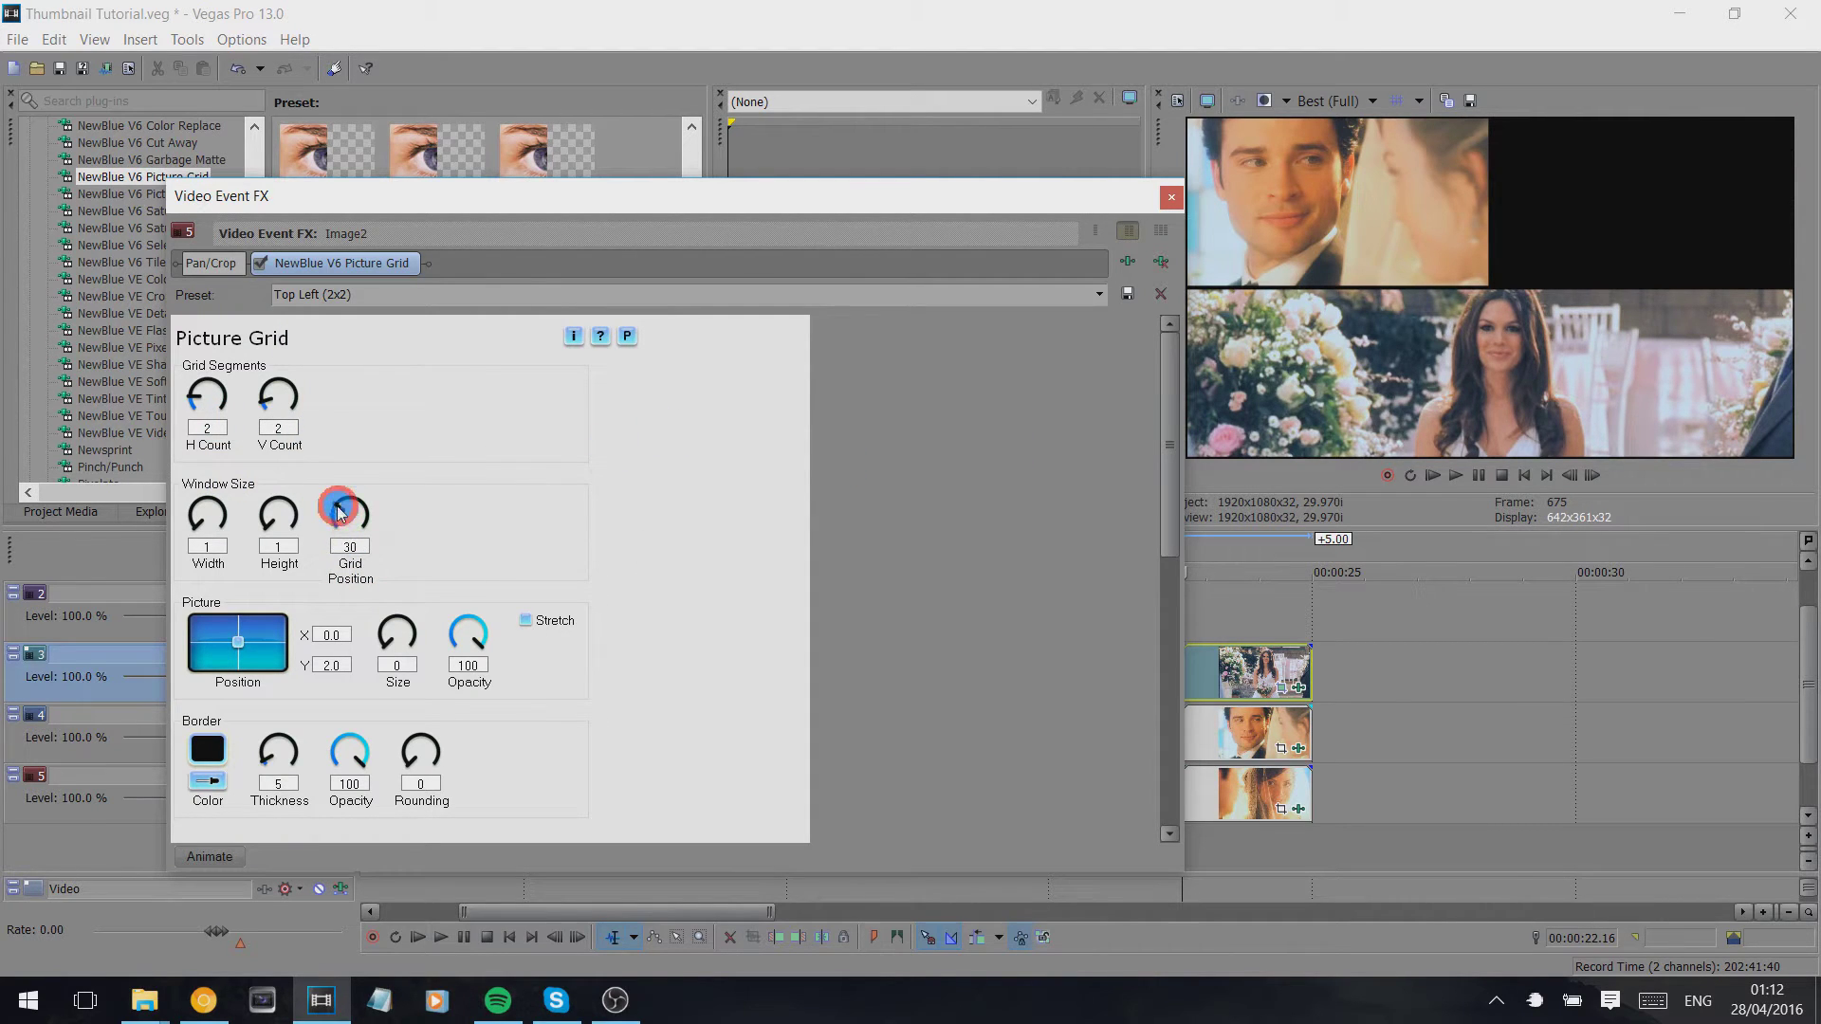
drag(340, 512, 349, 506)
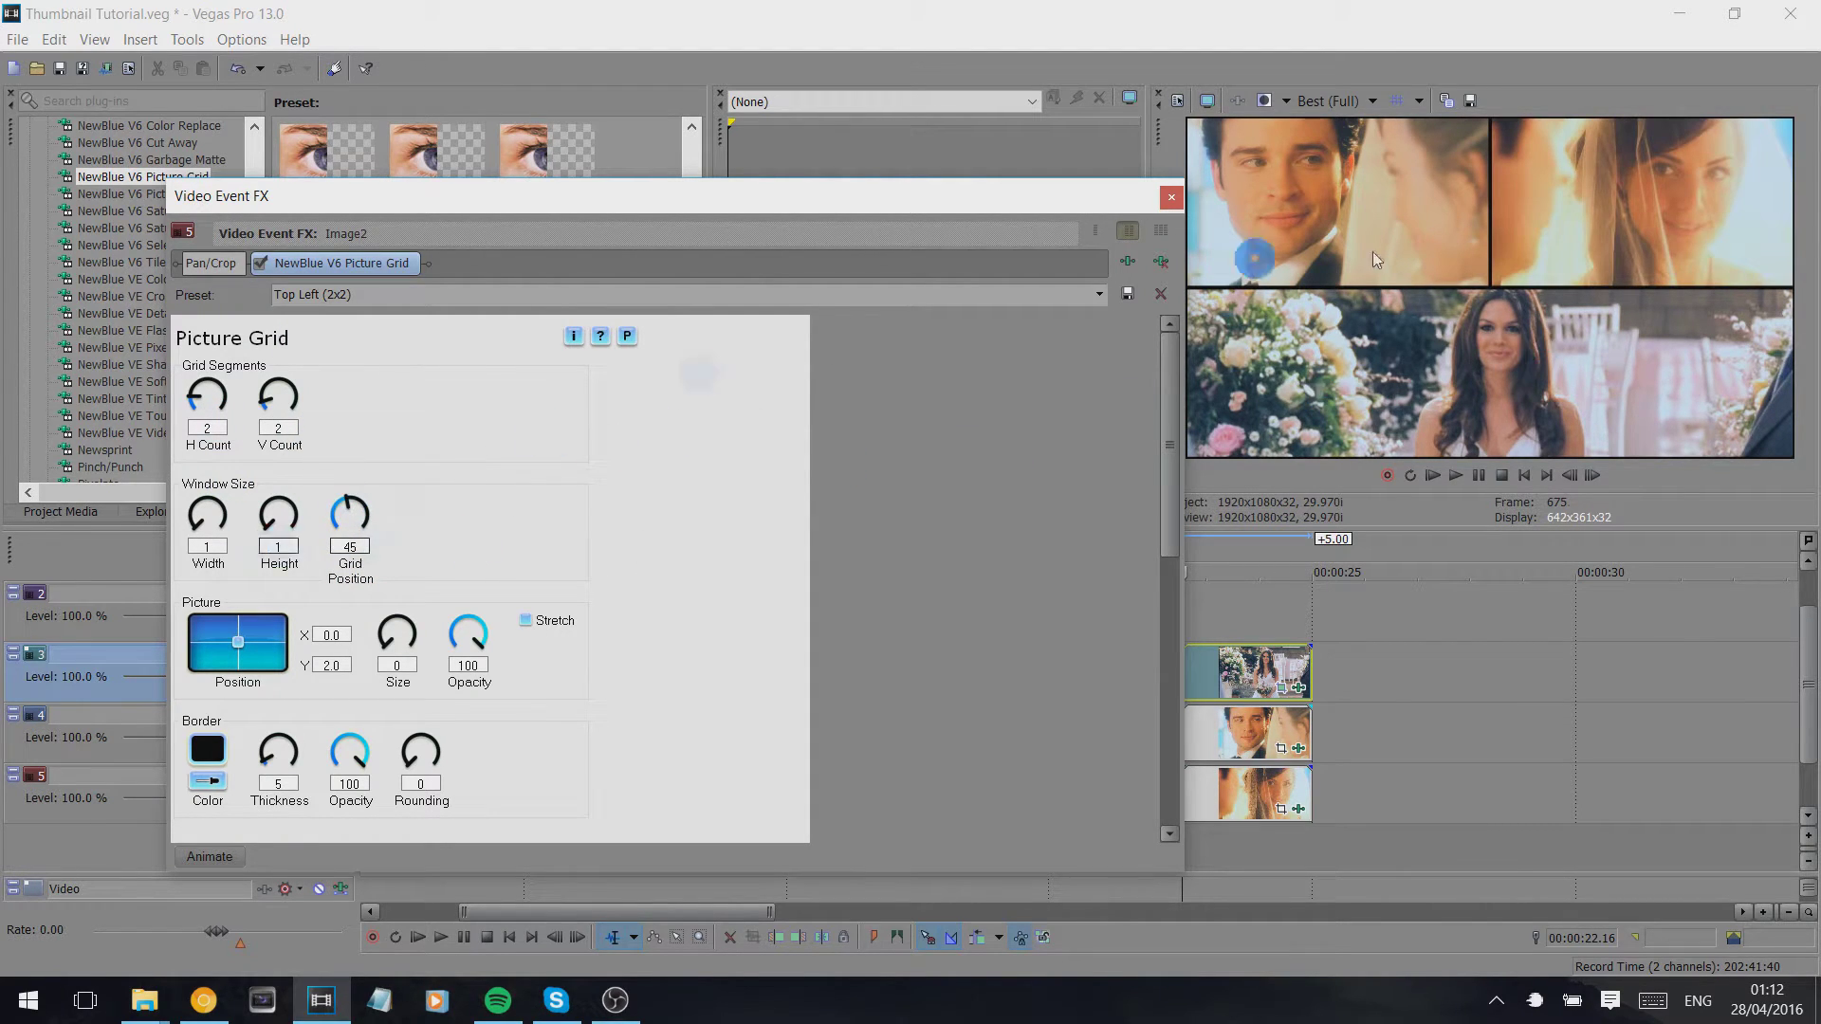
click(1171, 196)
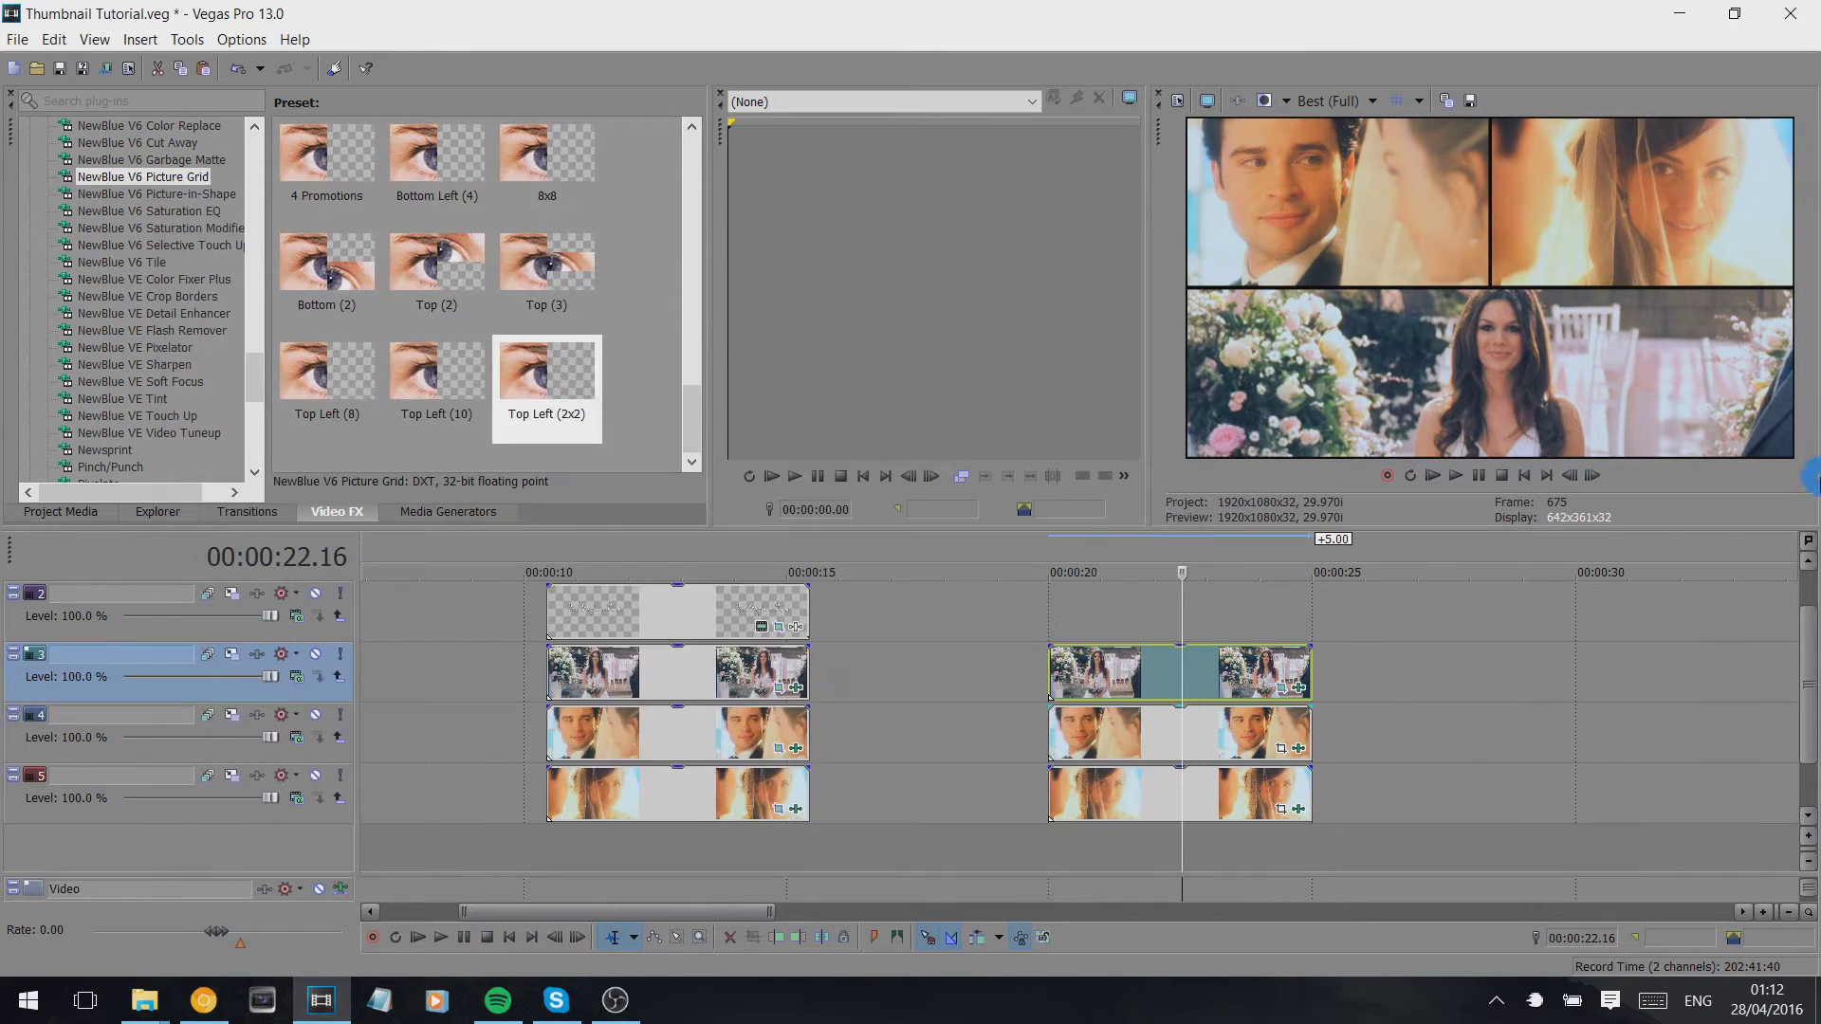
scroll(1811, 648, up, 1)
Add the Thumbnail Text #1 title preset to track 2 at 00:00:20.
click(428, 513)
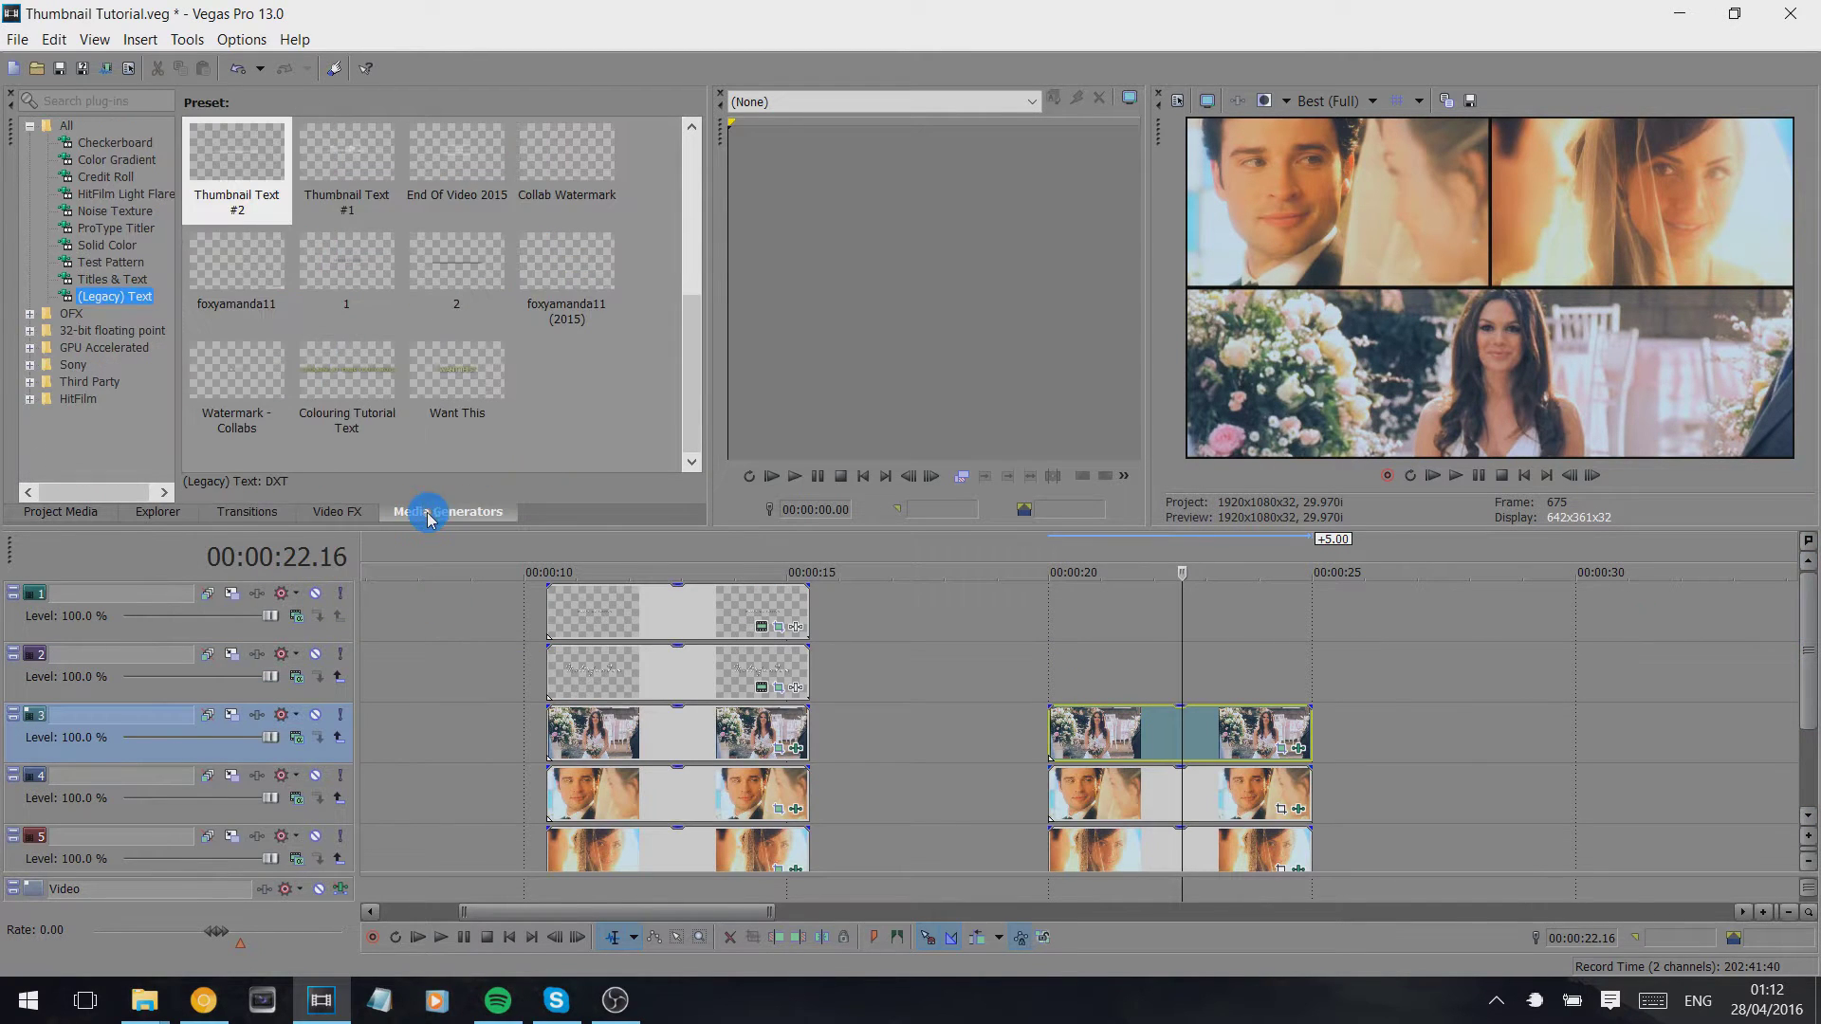
click(327, 154)
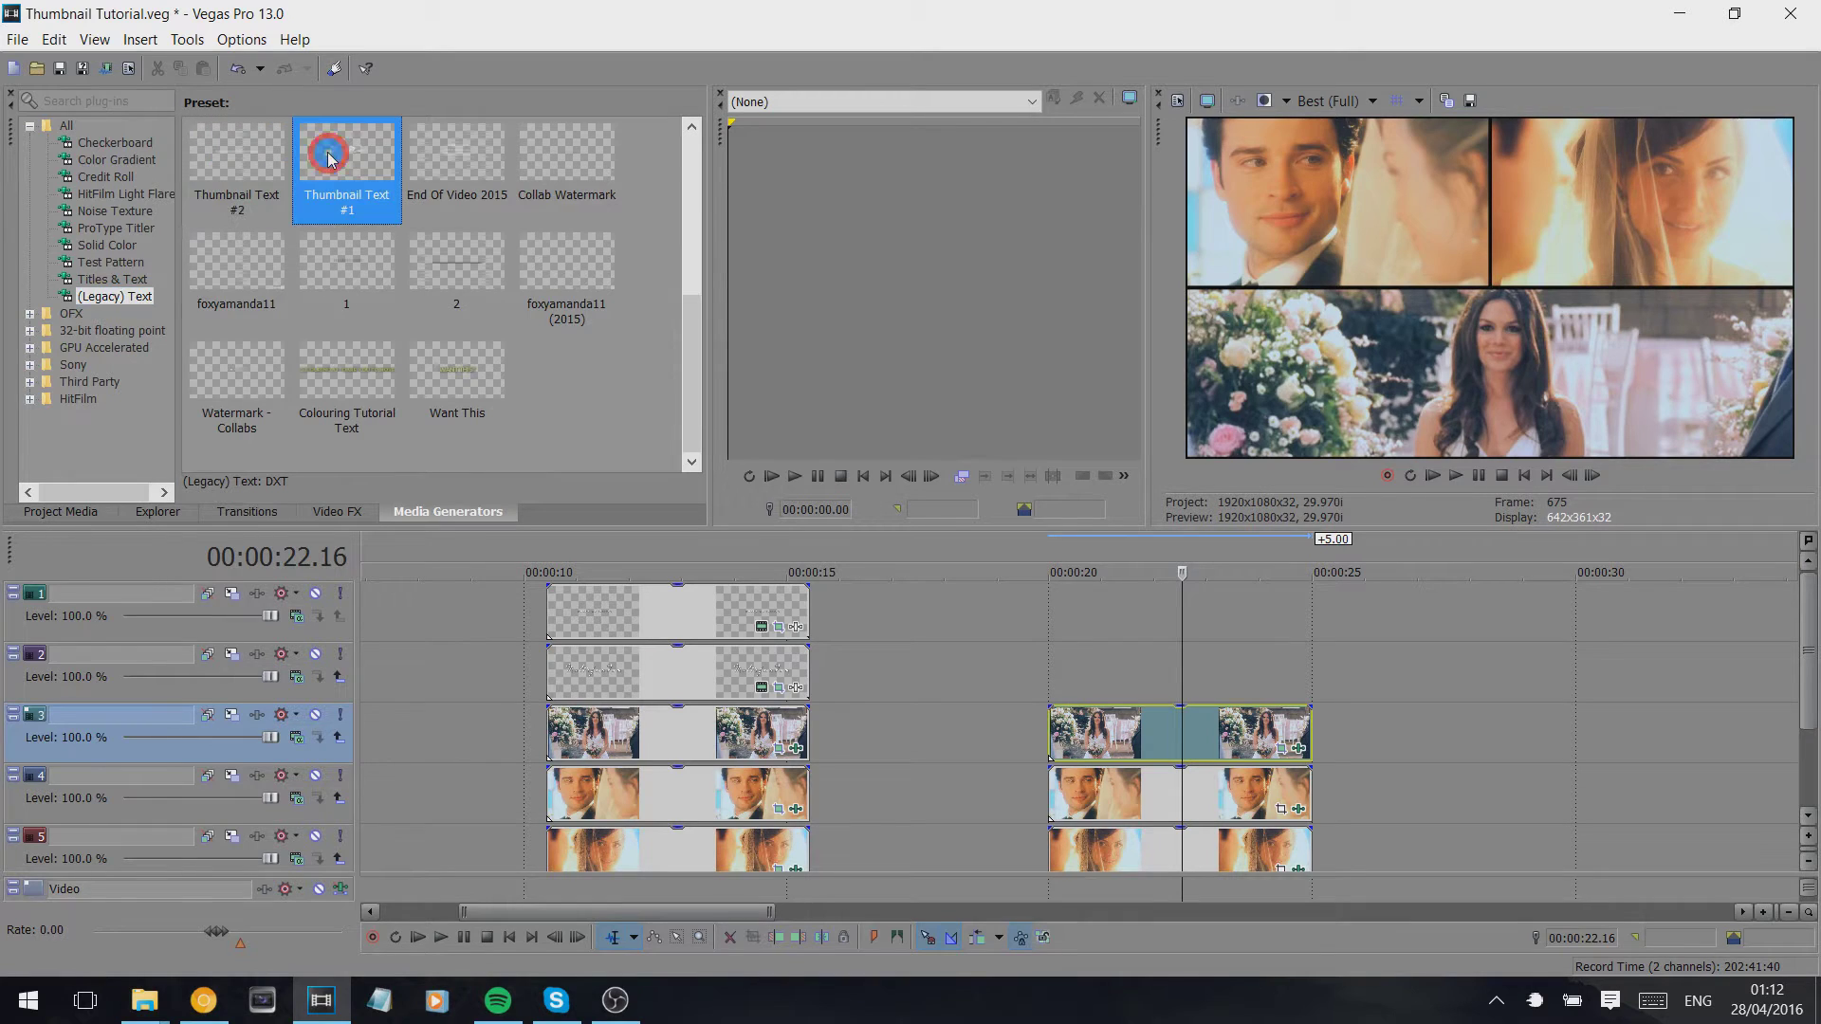
drag(389, 181, 1065, 680)
drag(1311, 674, 1572, 673)
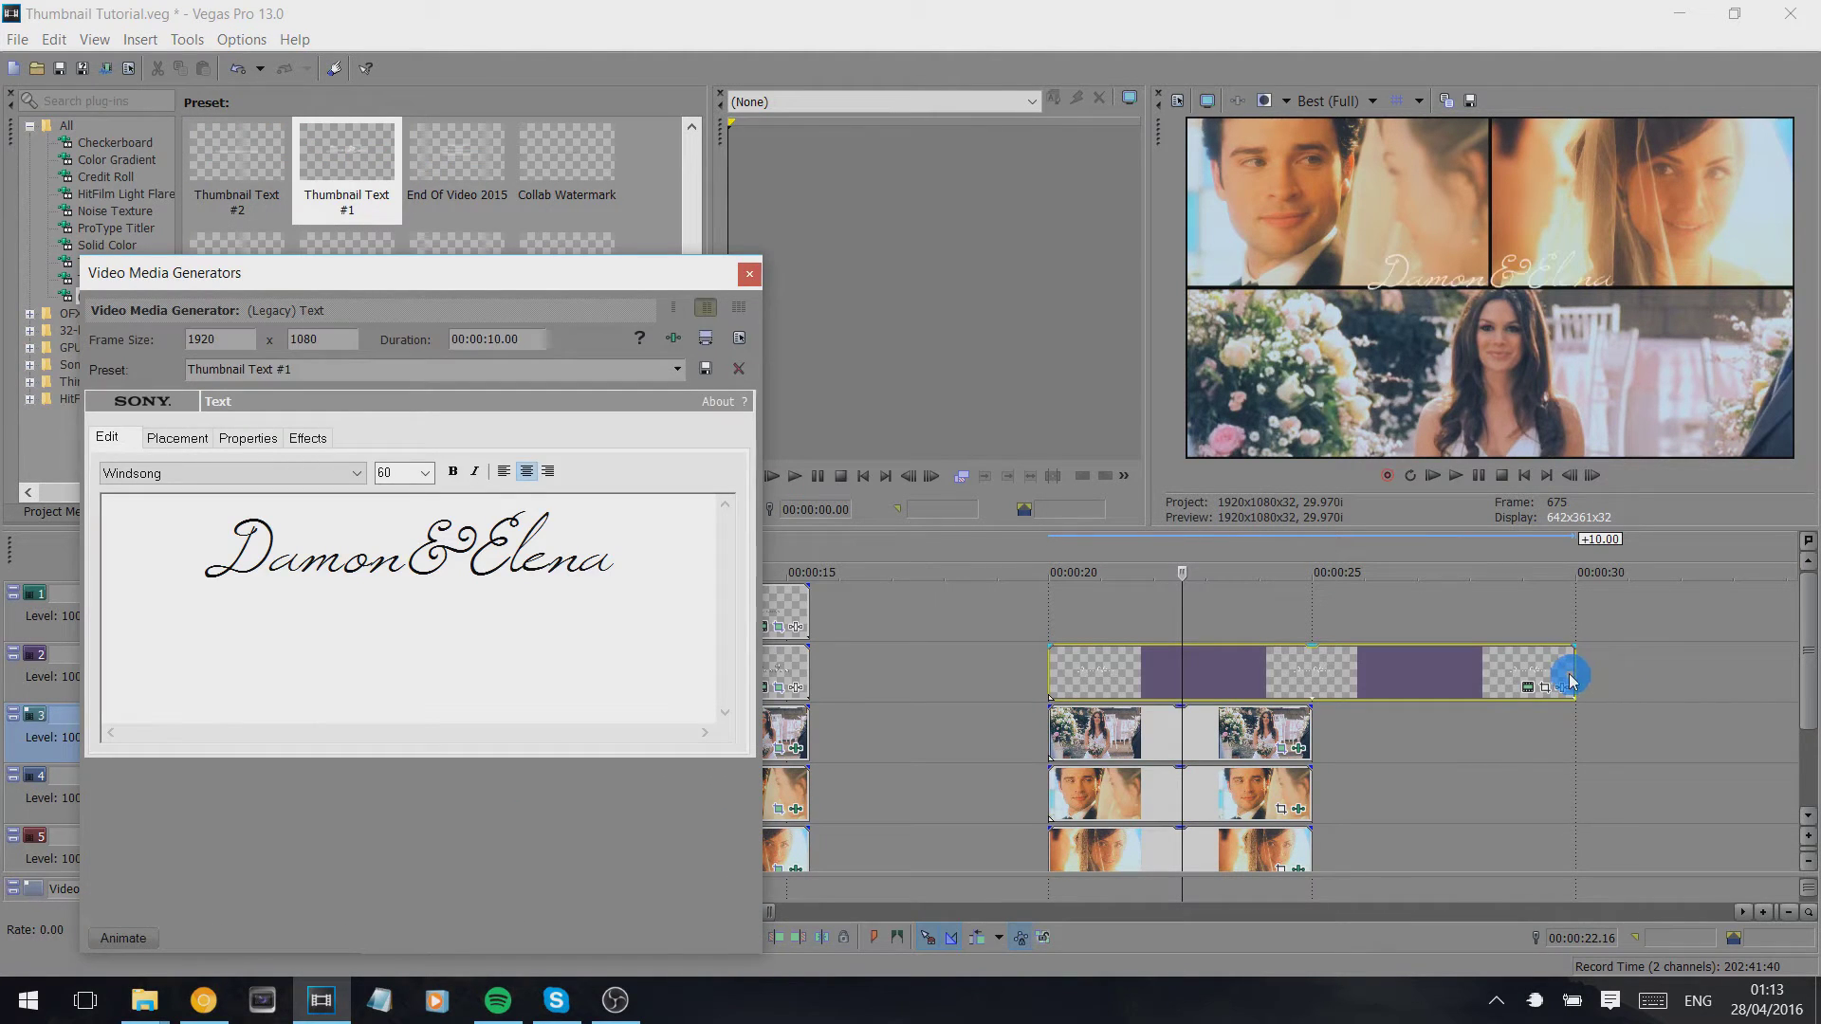
click(1569, 678)
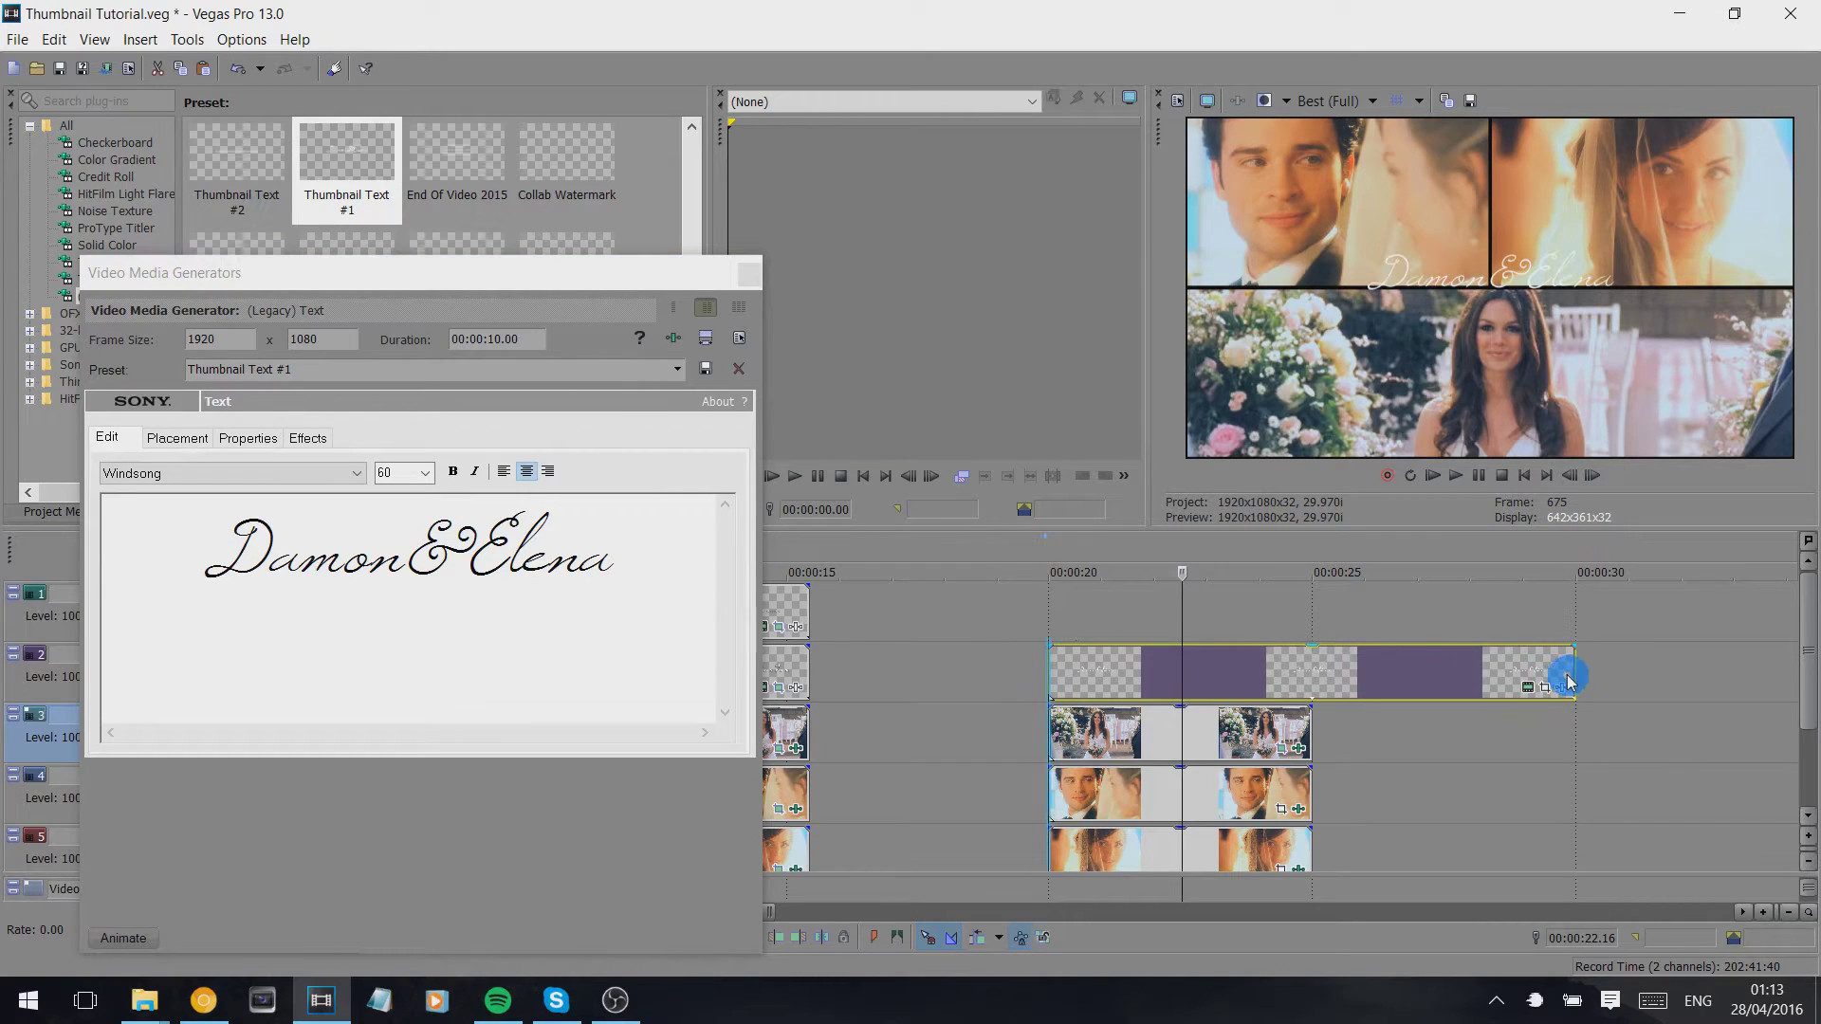
Replace the title text 'Damon&Elena' with 'Multifandom'.
click(708, 570)
drag(708, 570, 191, 538)
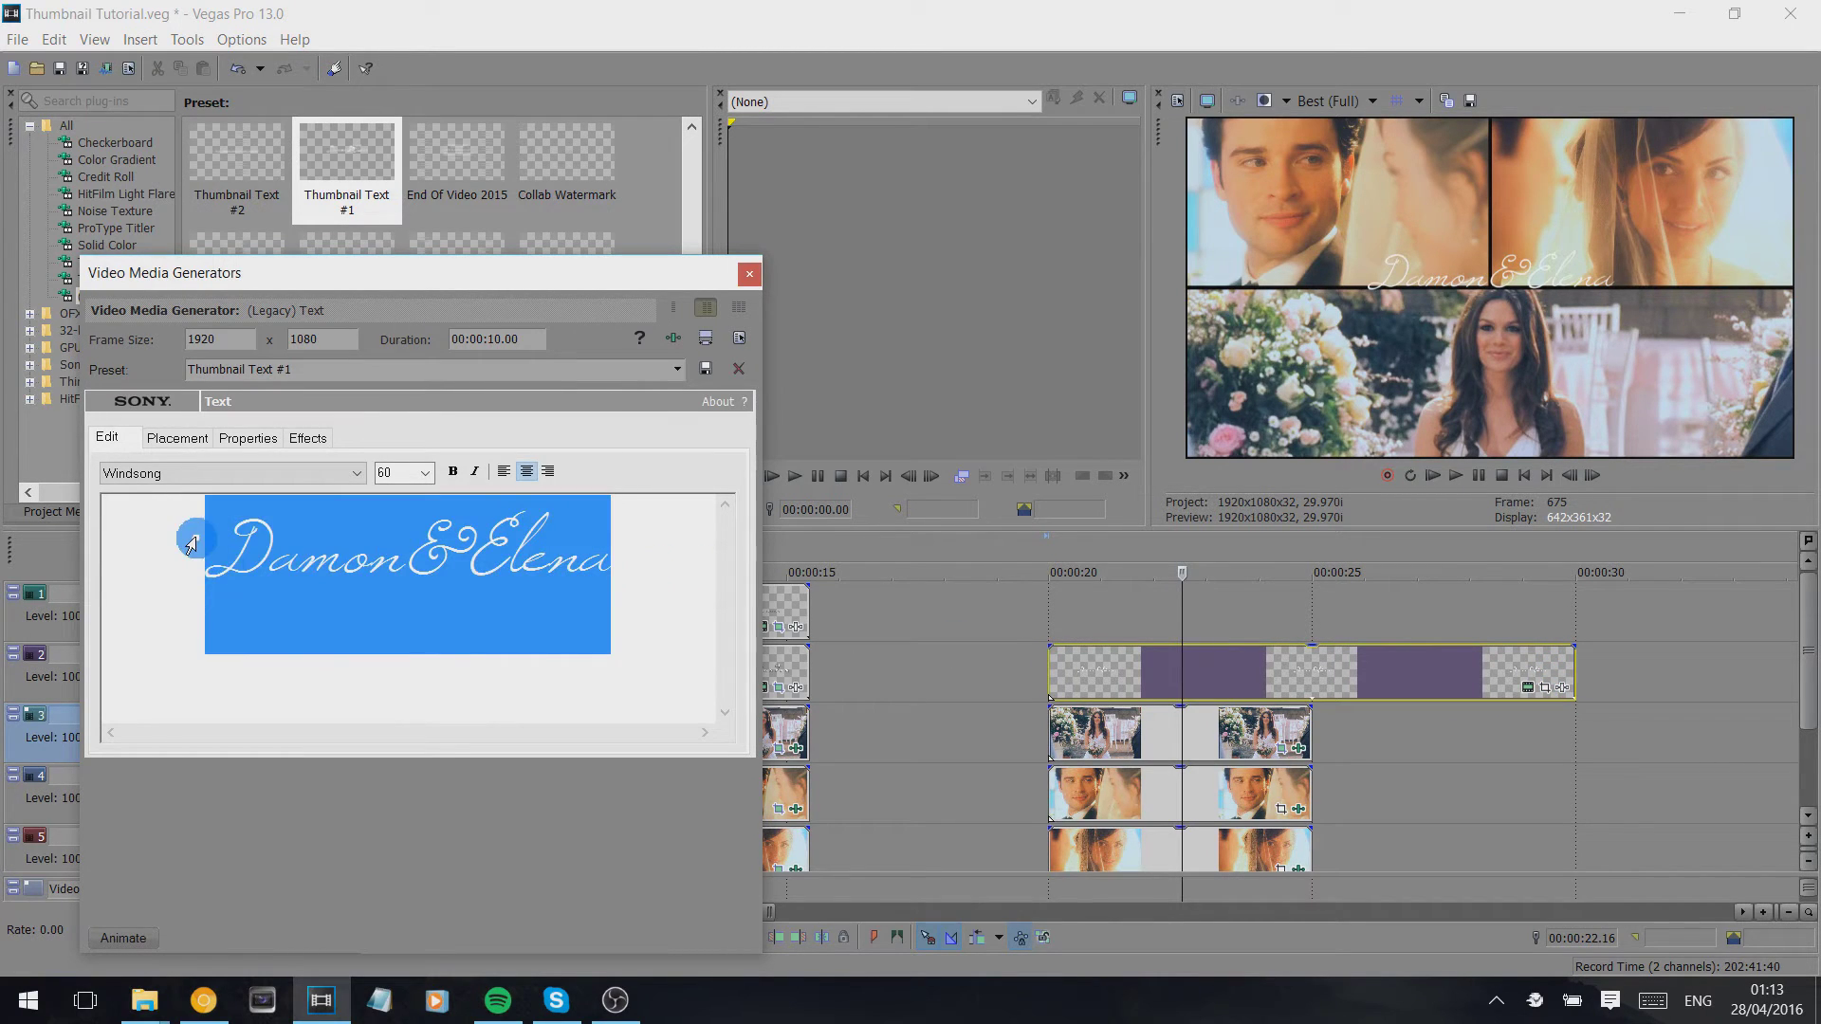
text(Multifandoms)
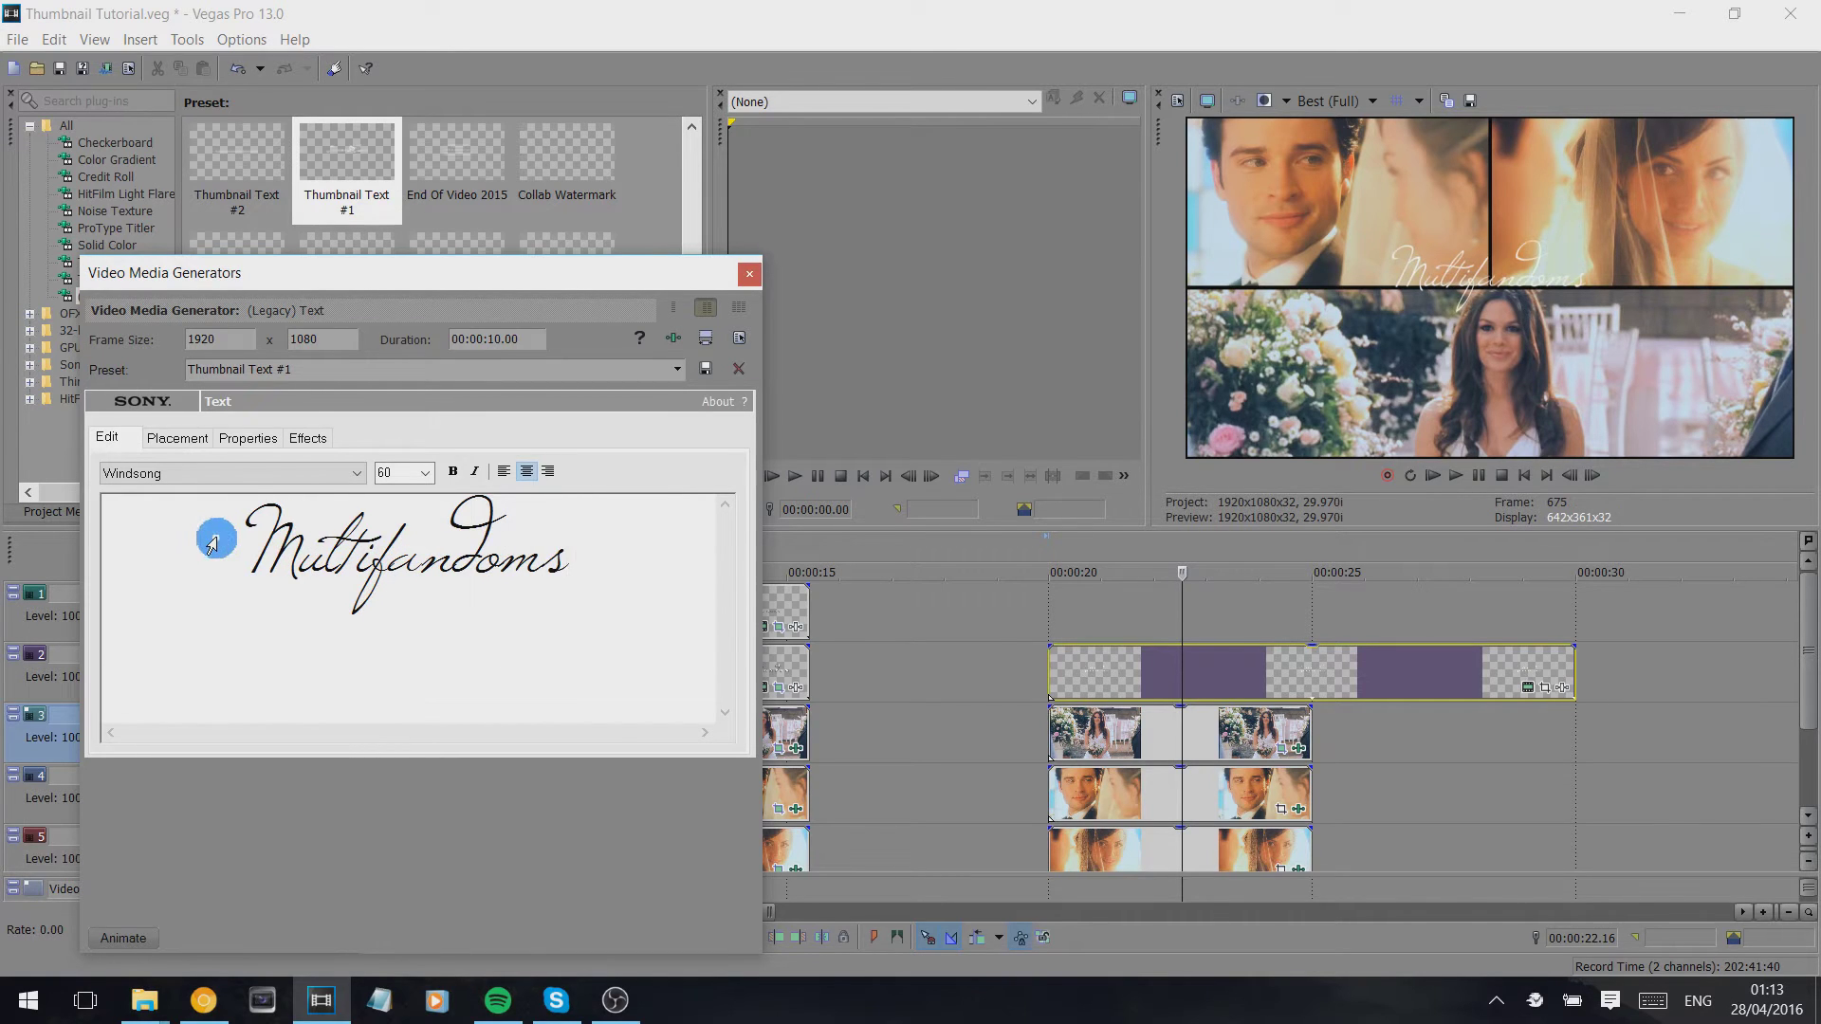
key(BackSpace)
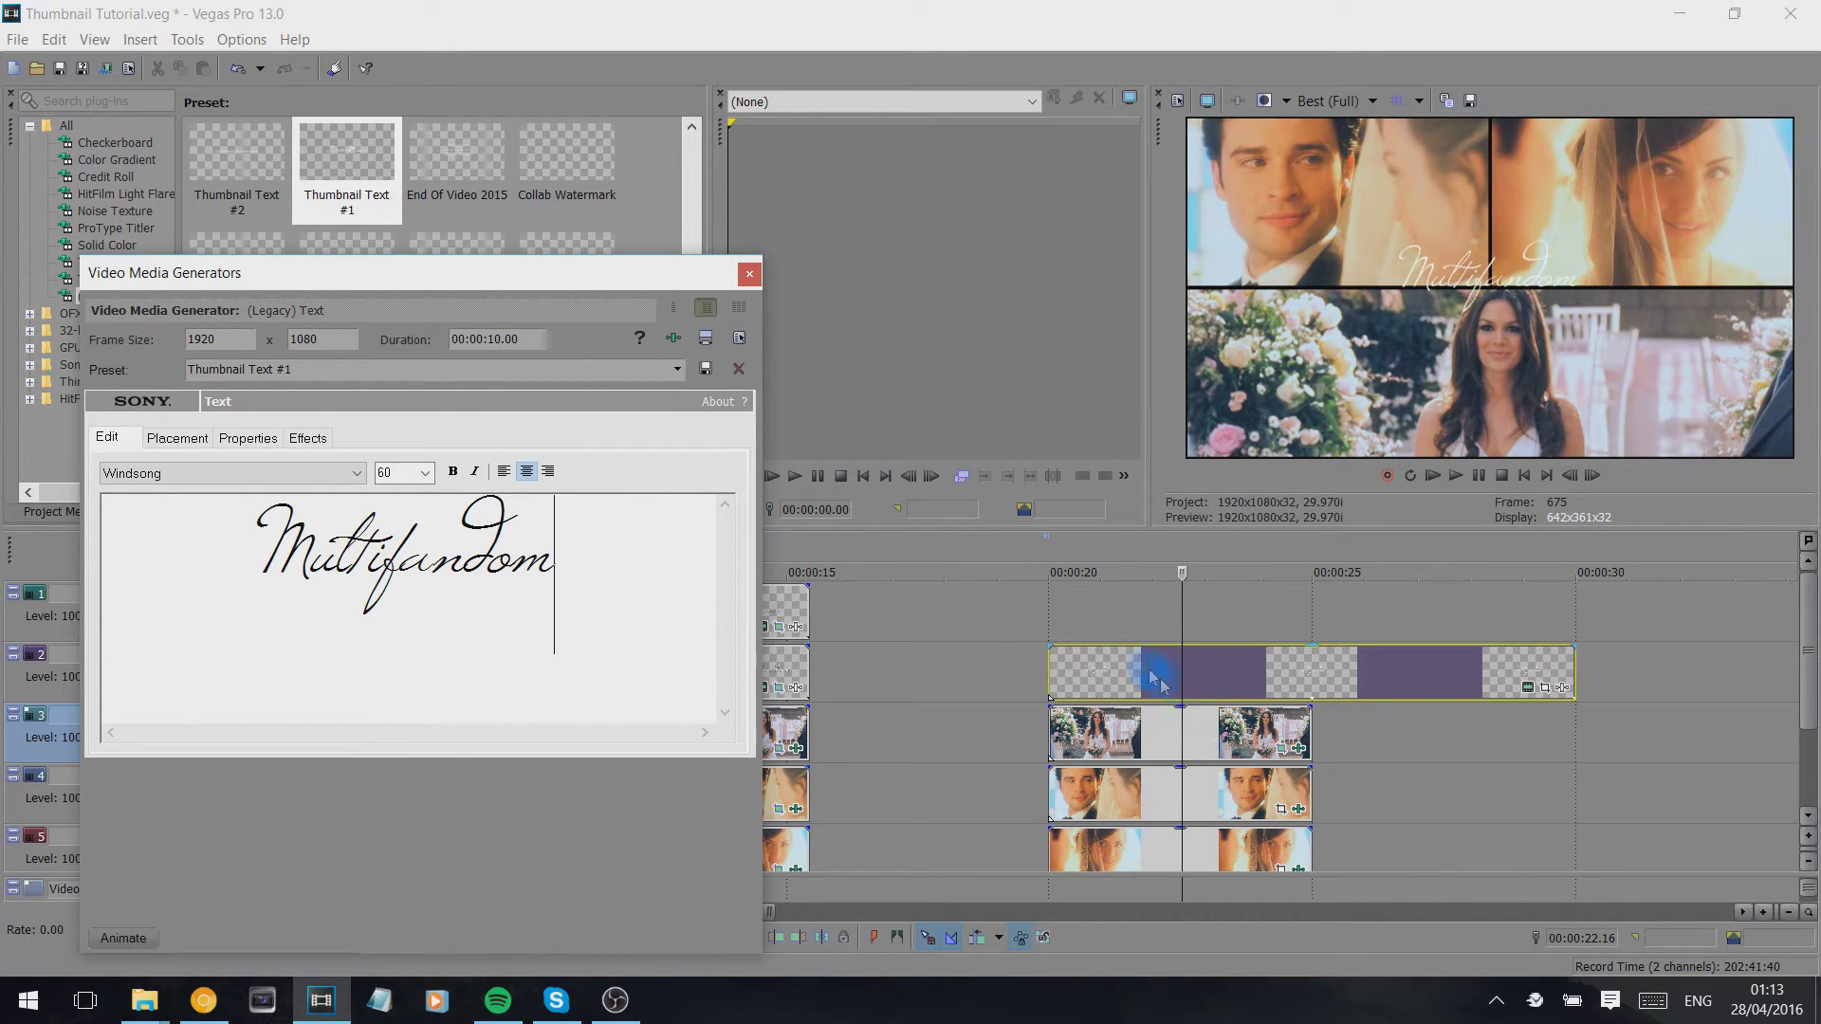
click(308, 439)
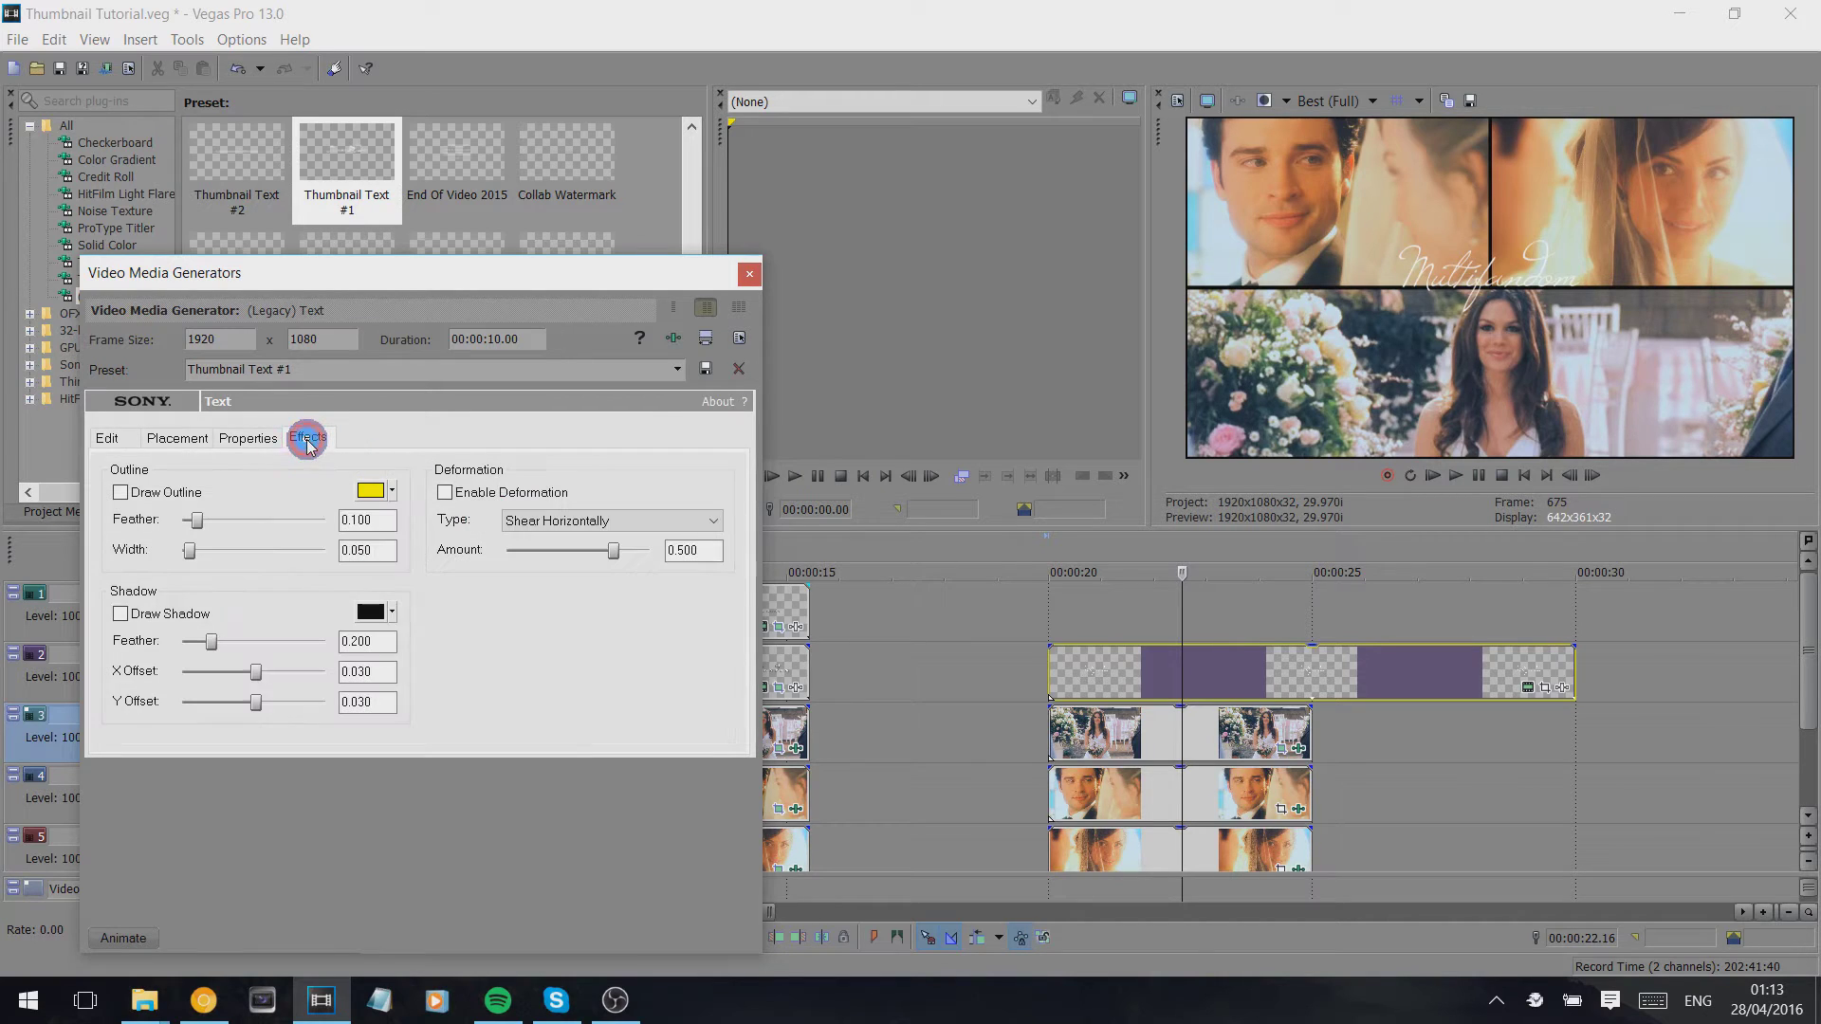
Turn on the Multifandom title's drop shadow with a 0.100 feather.
click(137, 618)
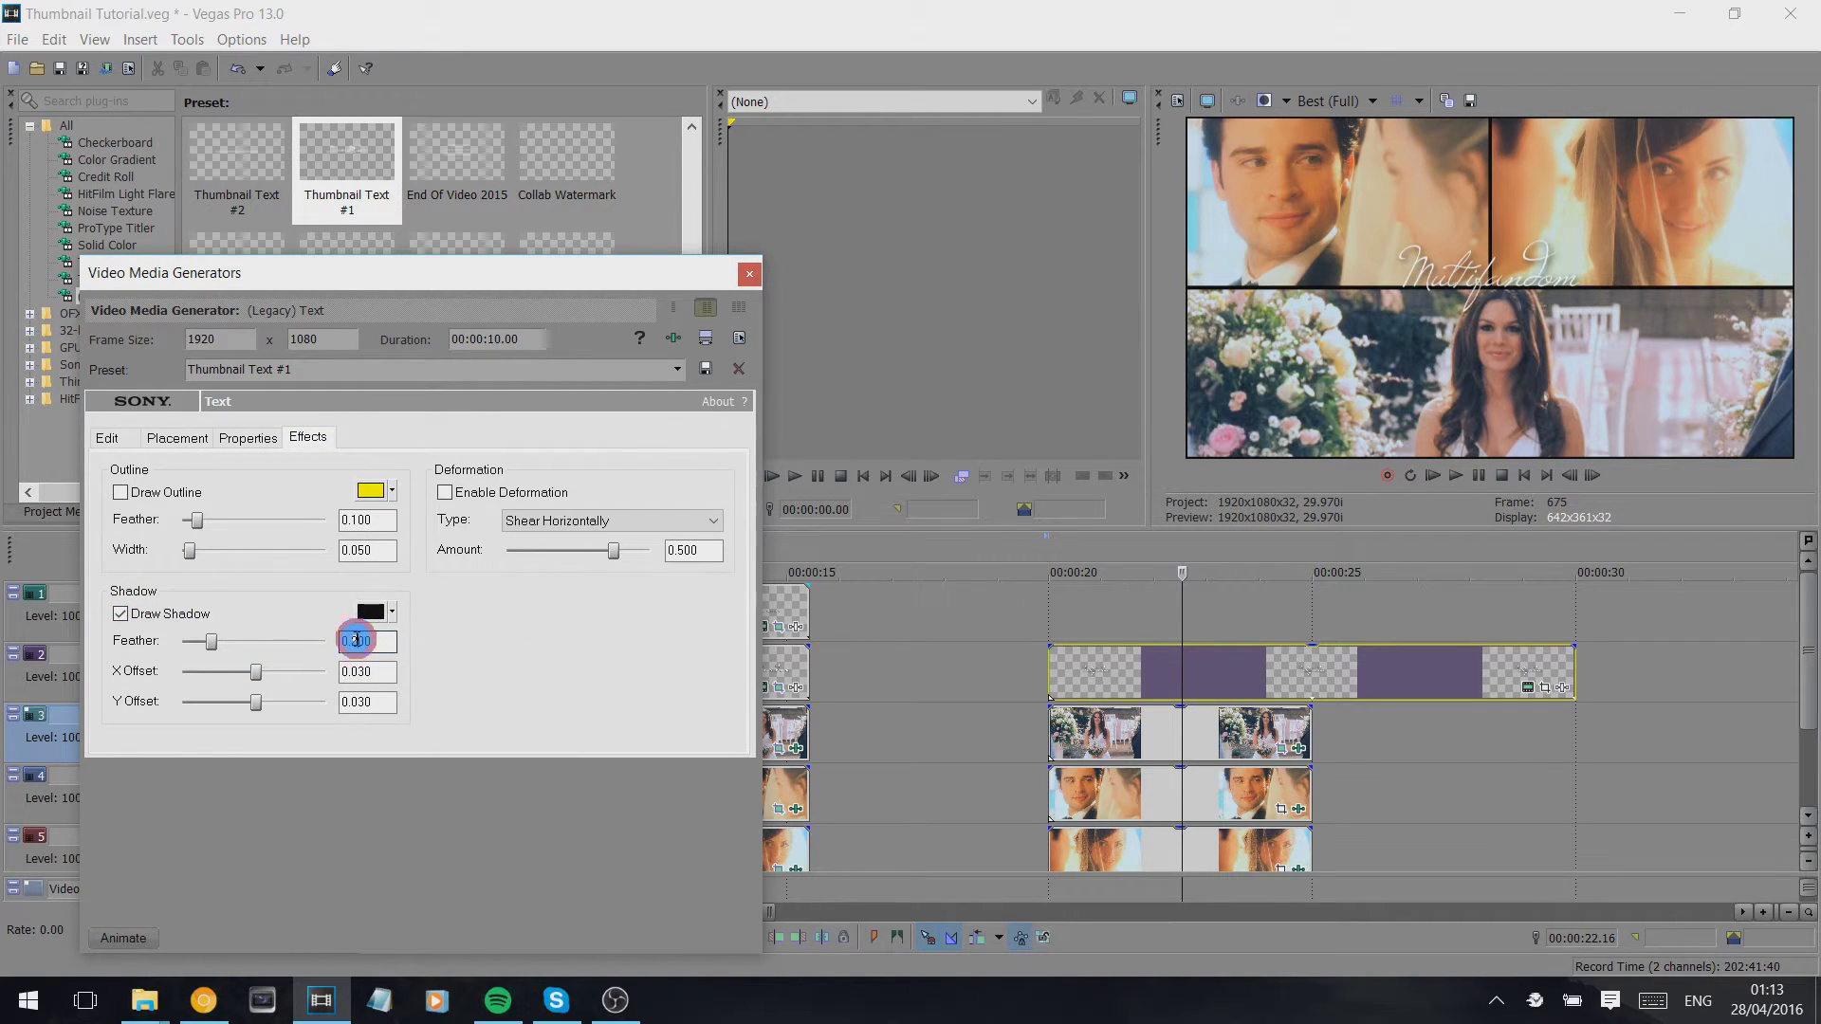
text(2)
click(546, 644)
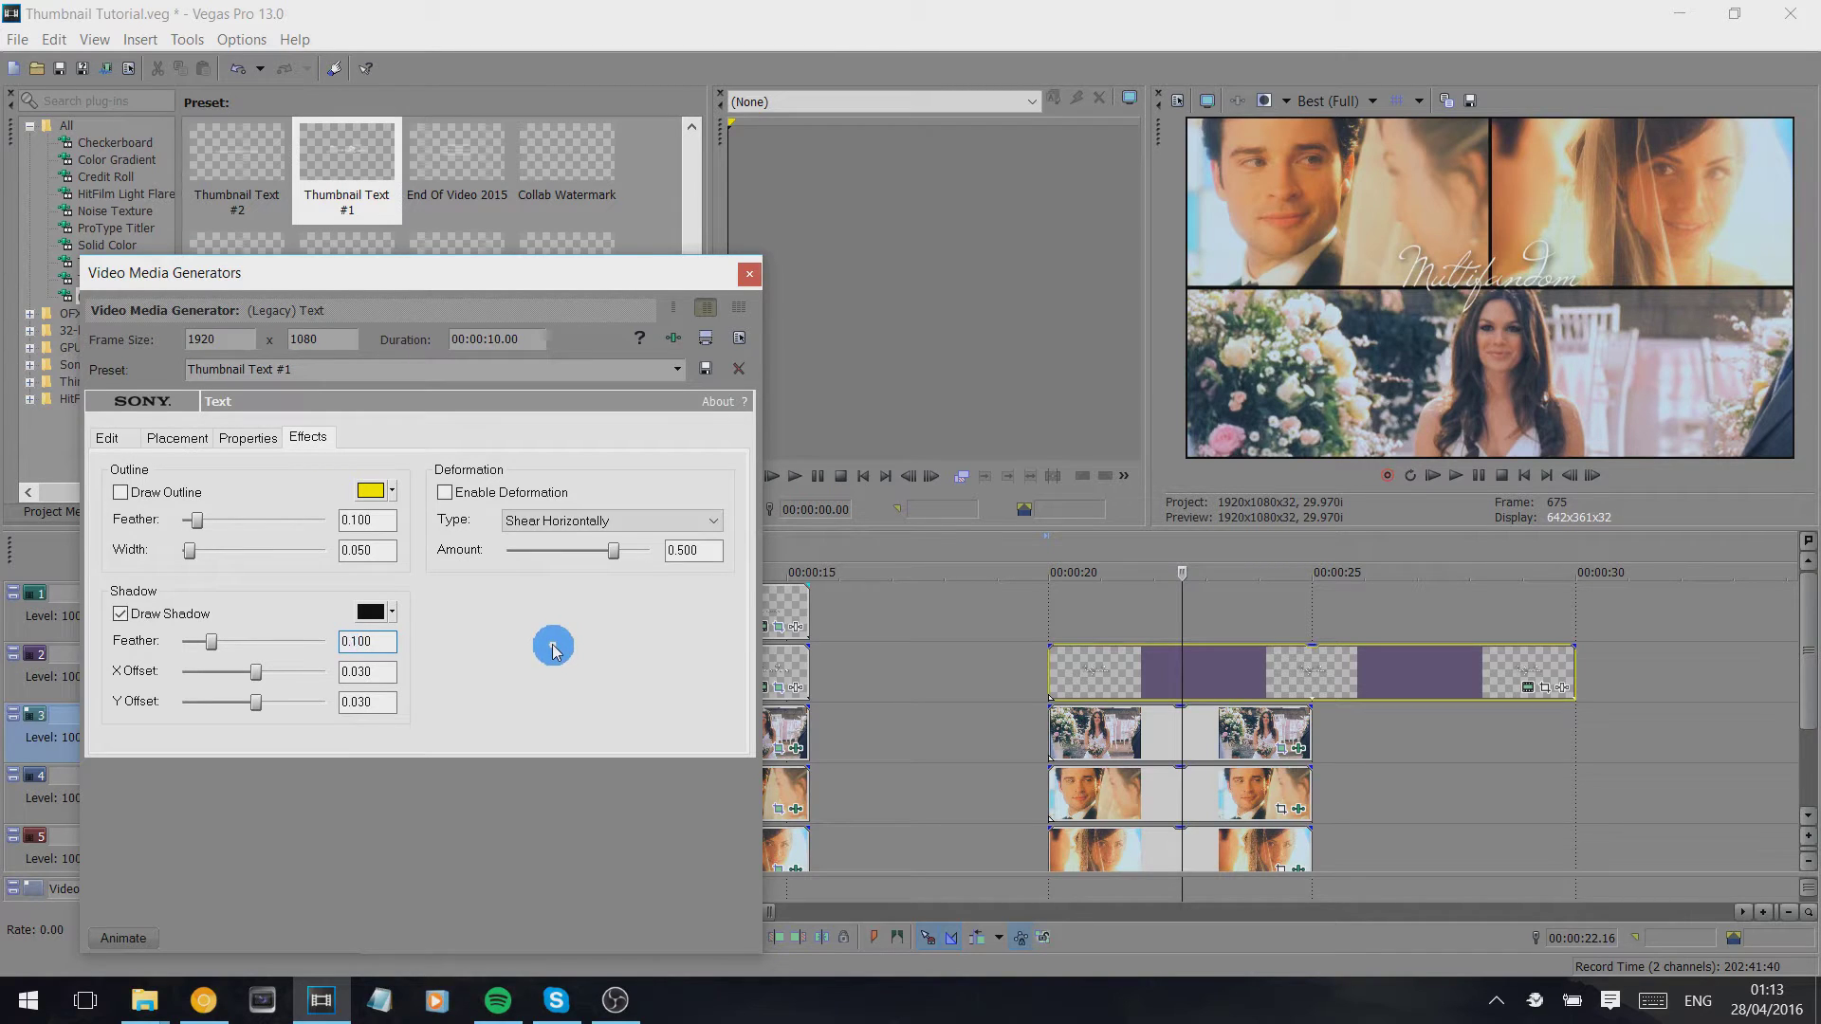
click(552, 645)
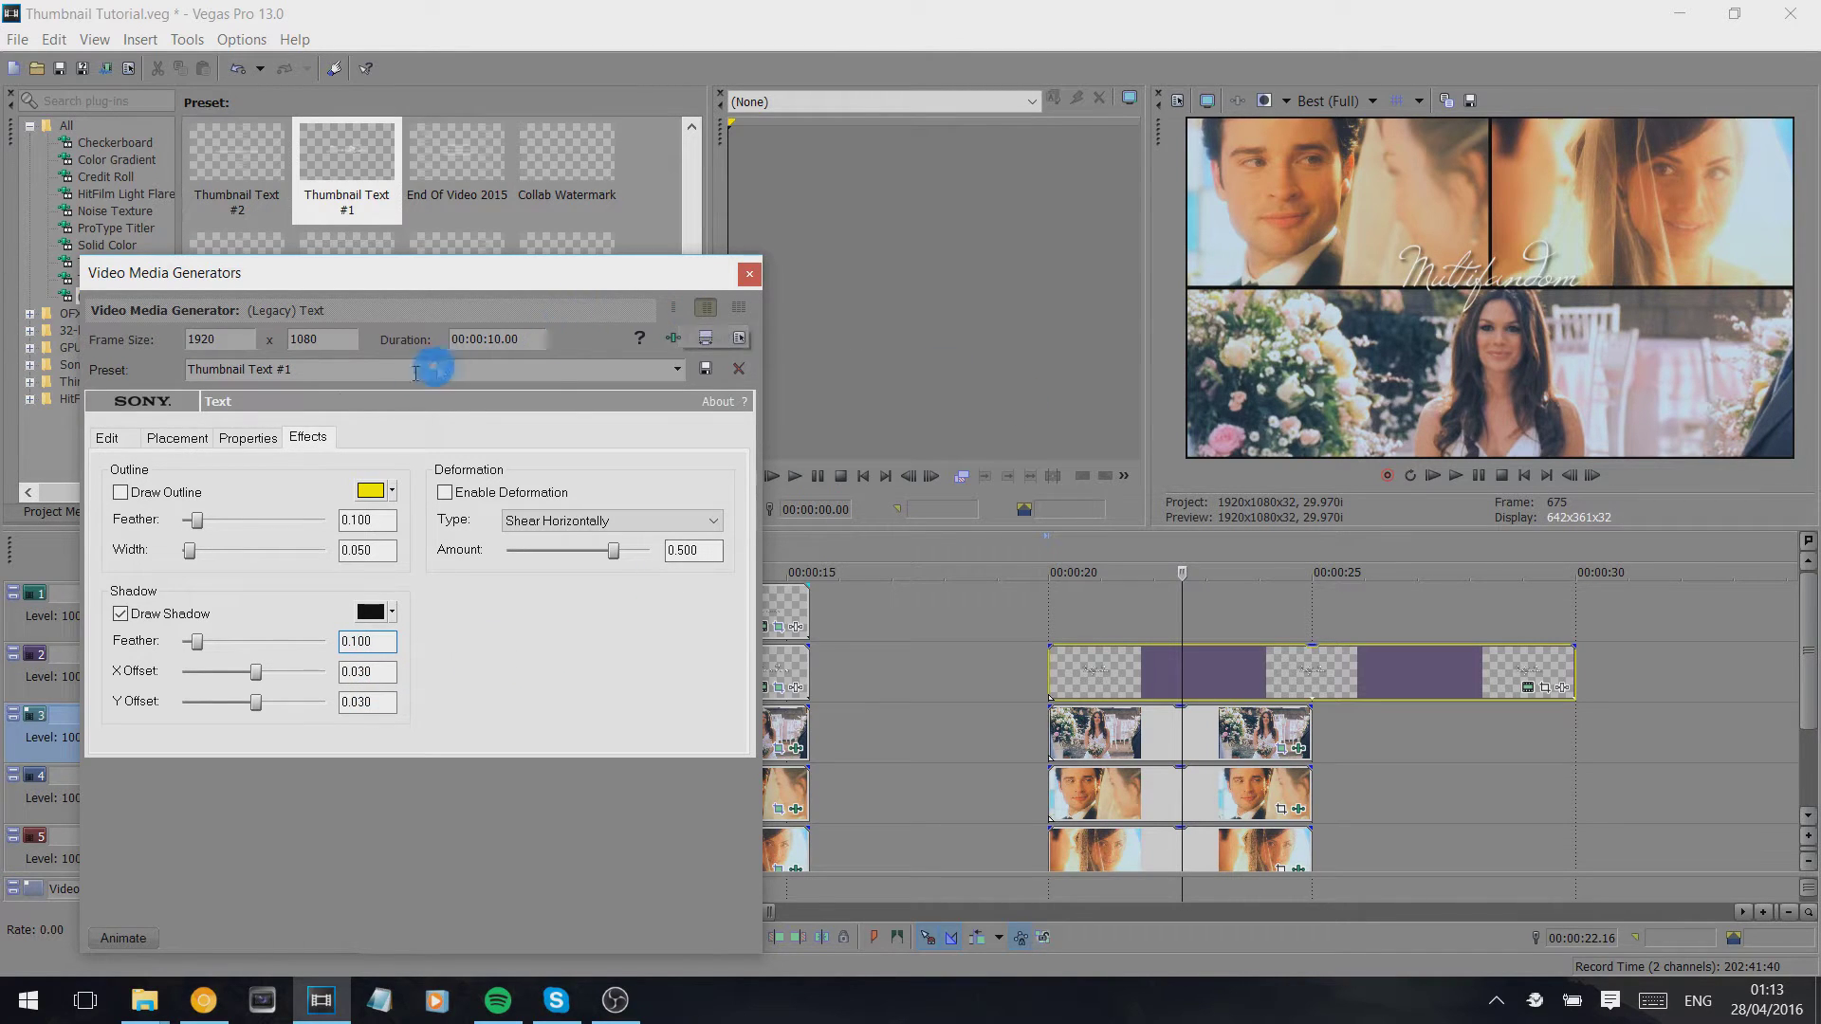
Widen the title's tracking to 1.256 and scaling to 1.282.
click(244, 443)
click(263, 679)
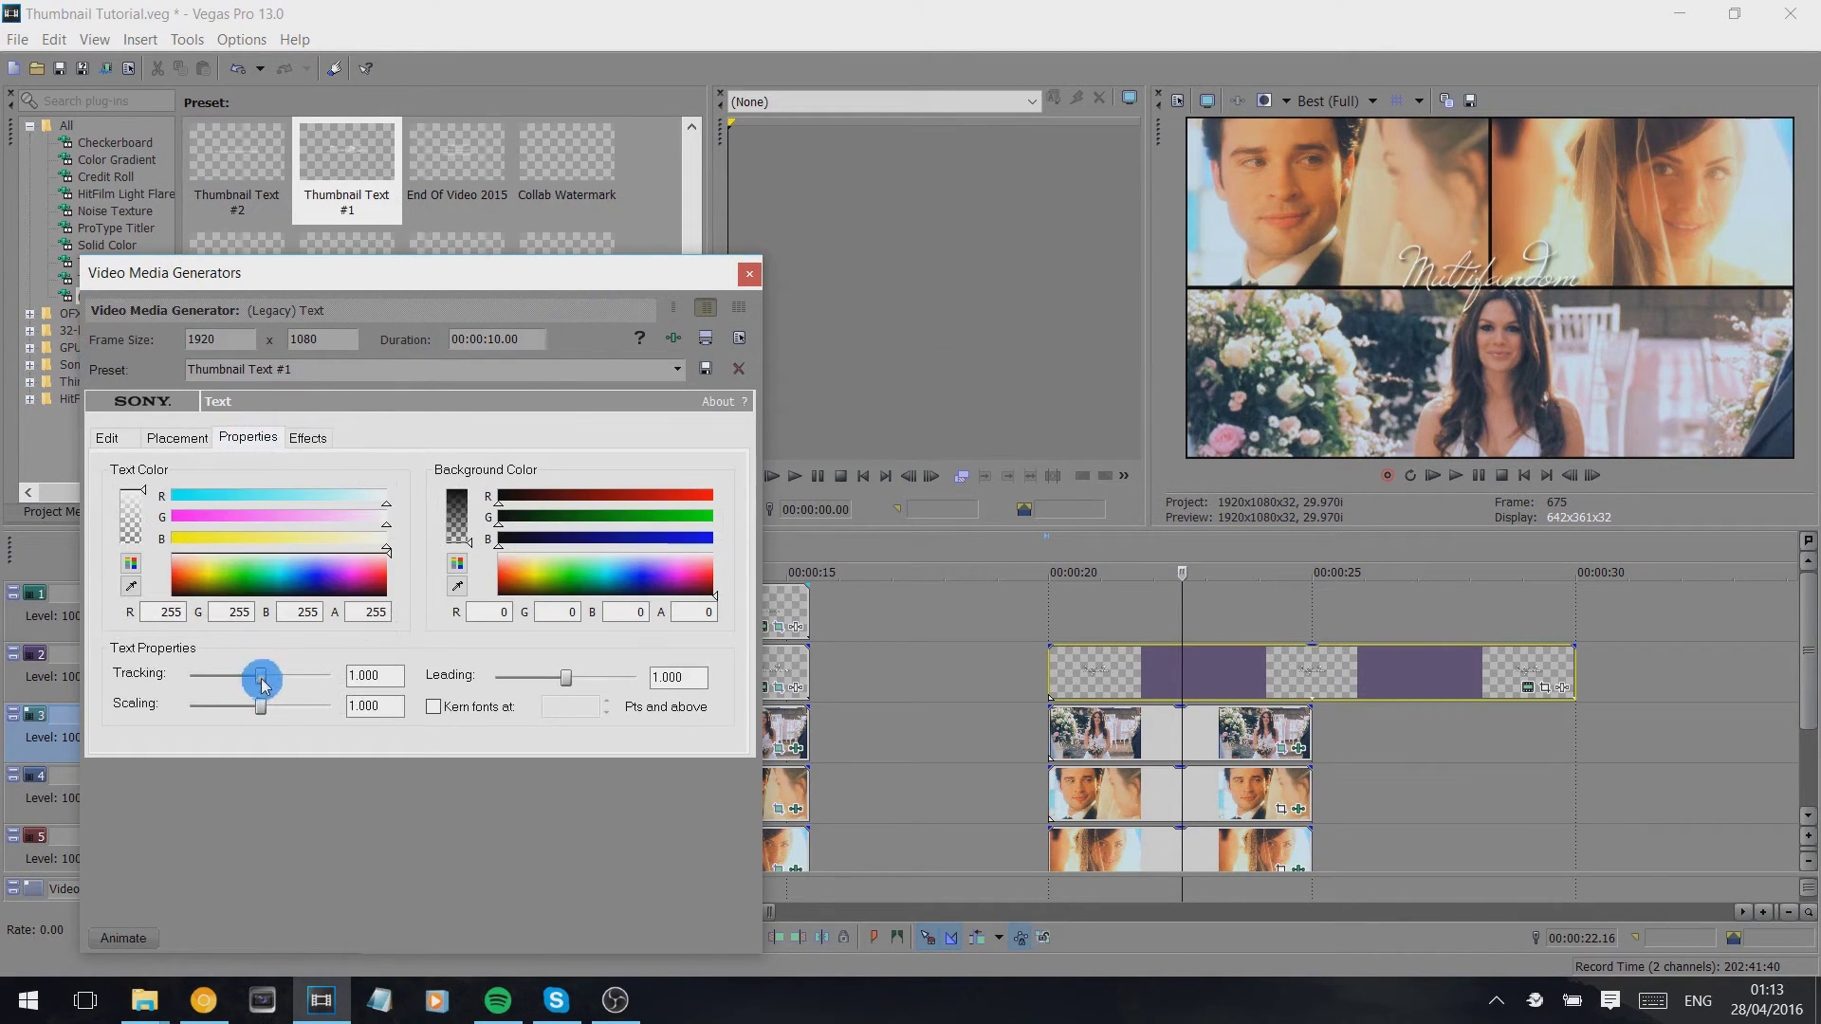
drag(280, 681, 267, 711)
click(262, 708)
click(742, 277)
Add the Thumbnail Text #2 preset on track 1 reading 'WHERE WE BELONG'.
drag(269, 162, 1065, 622)
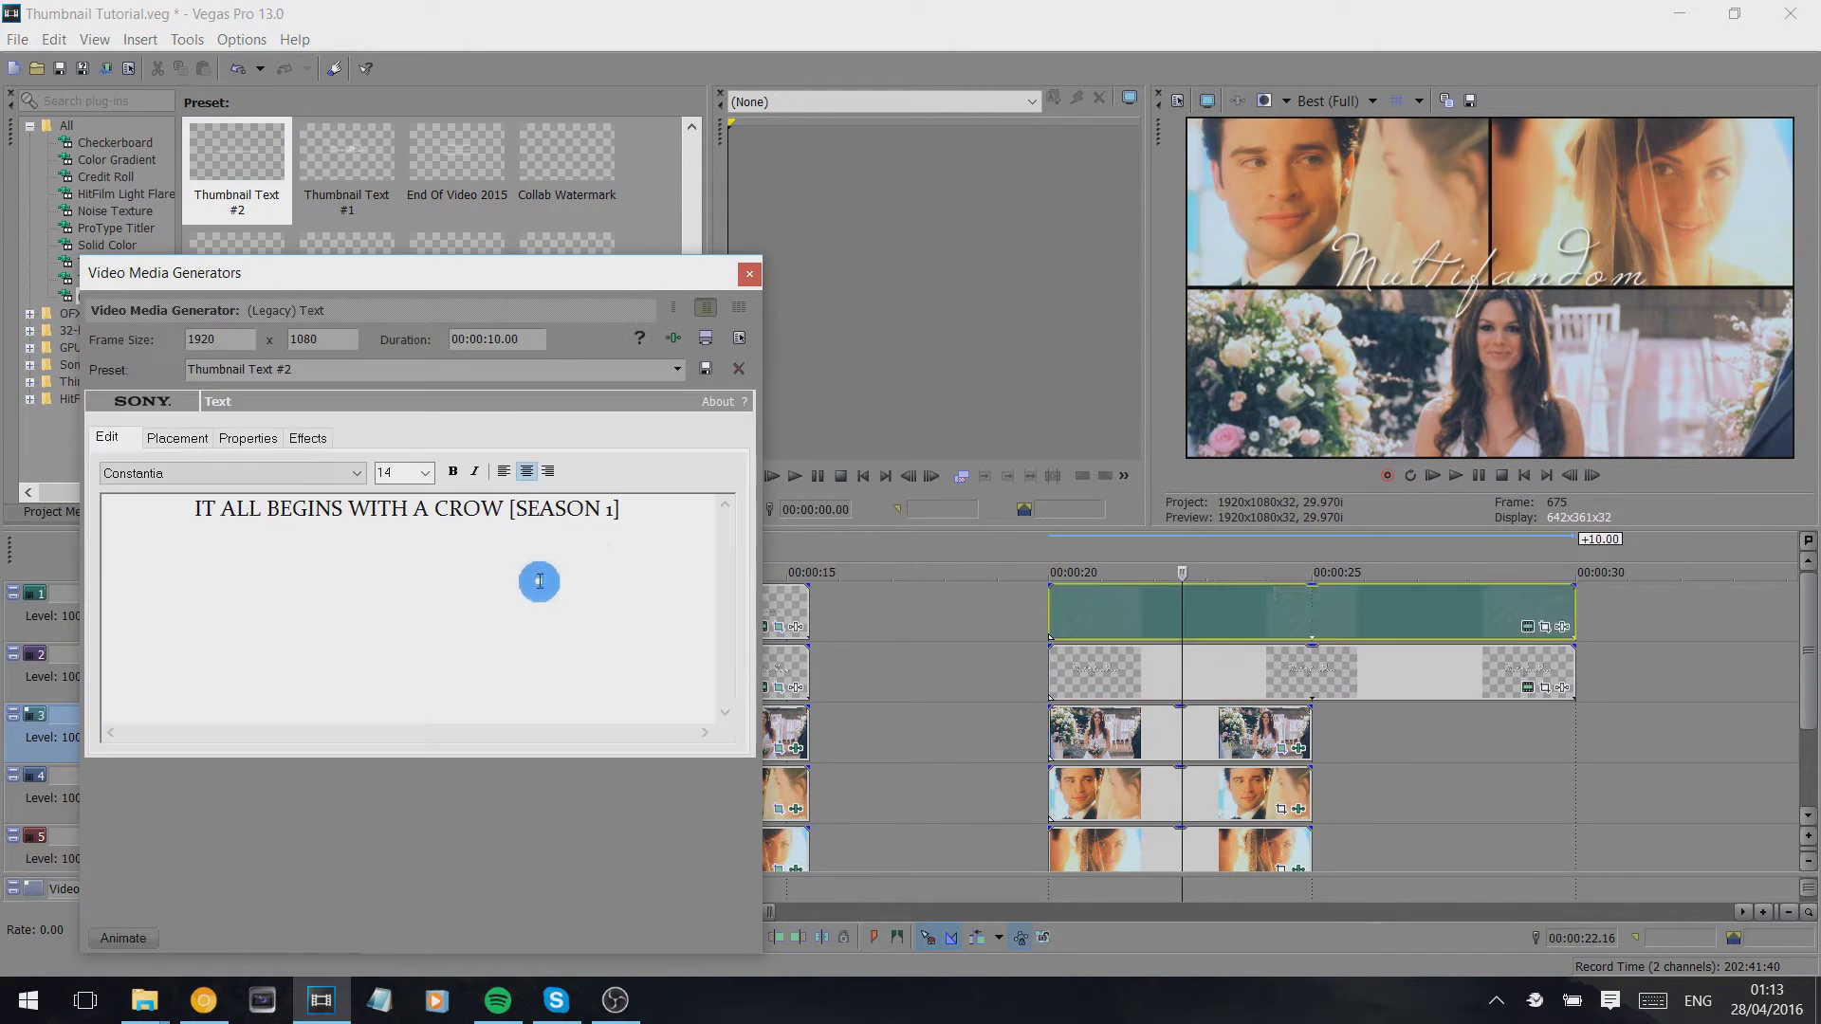
drag(617, 536, 71, 514)
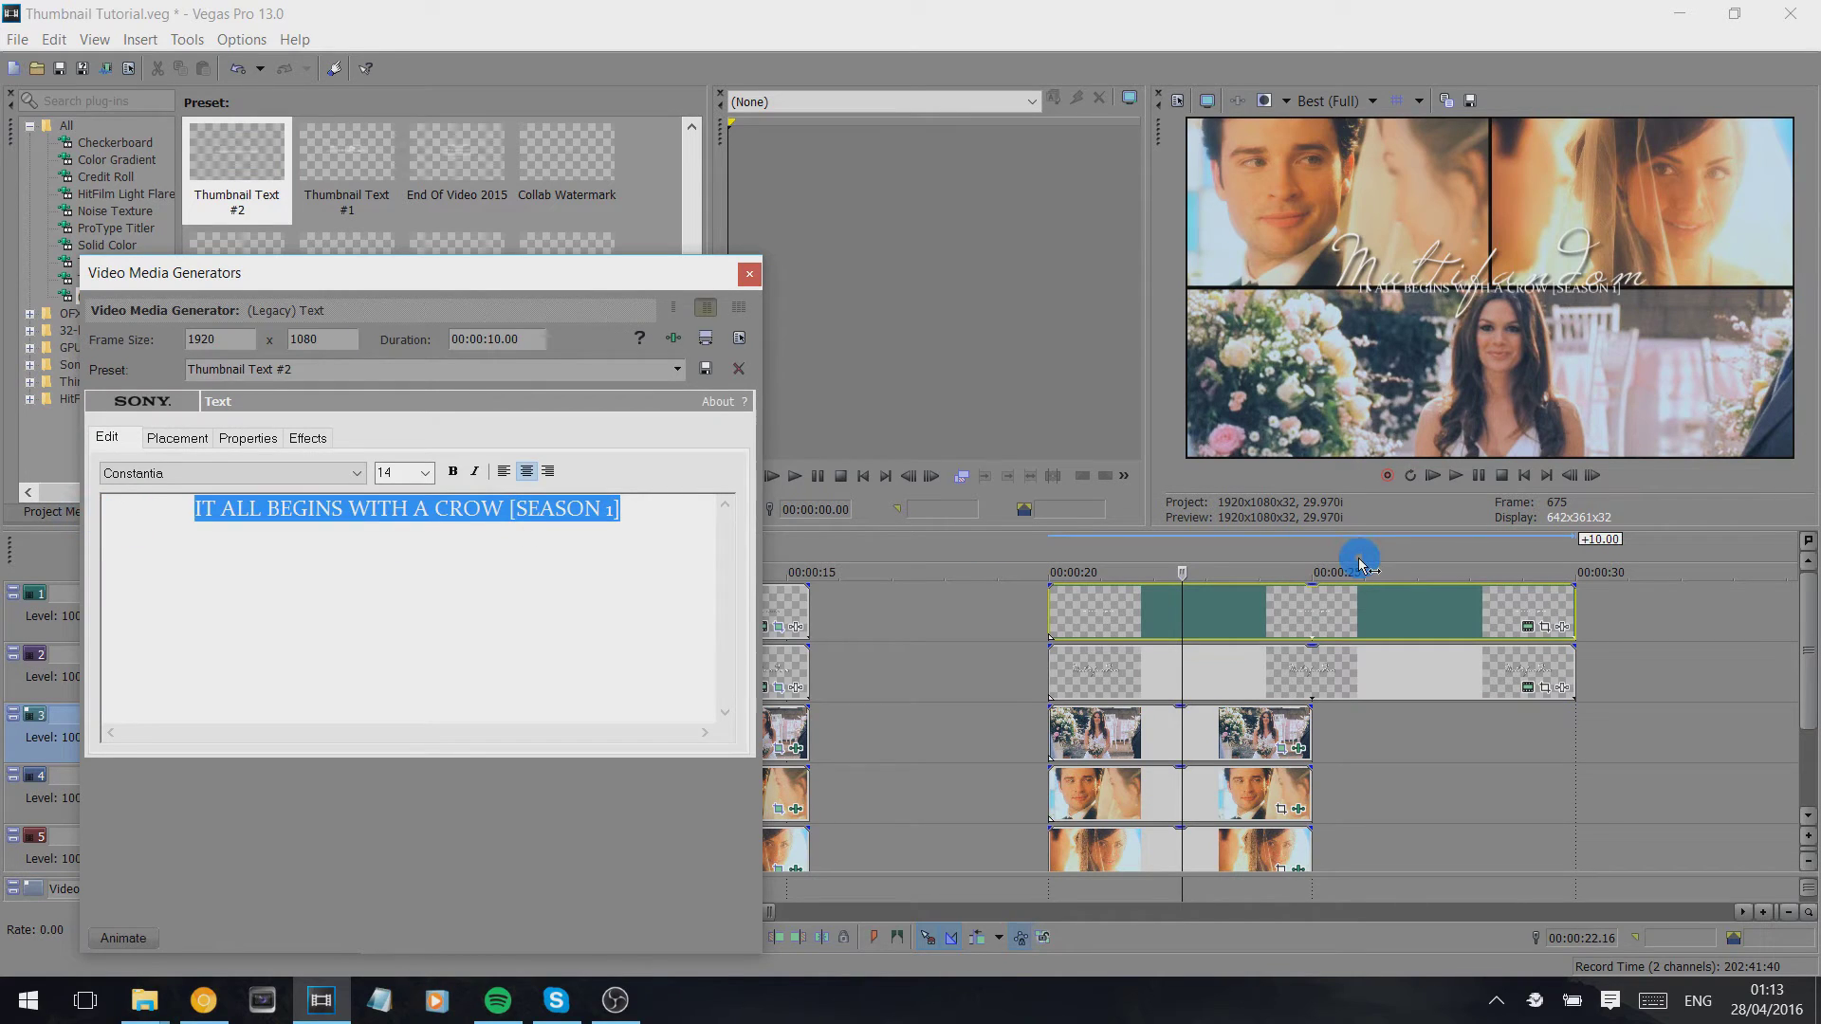
text(WHERE WE BELONG)
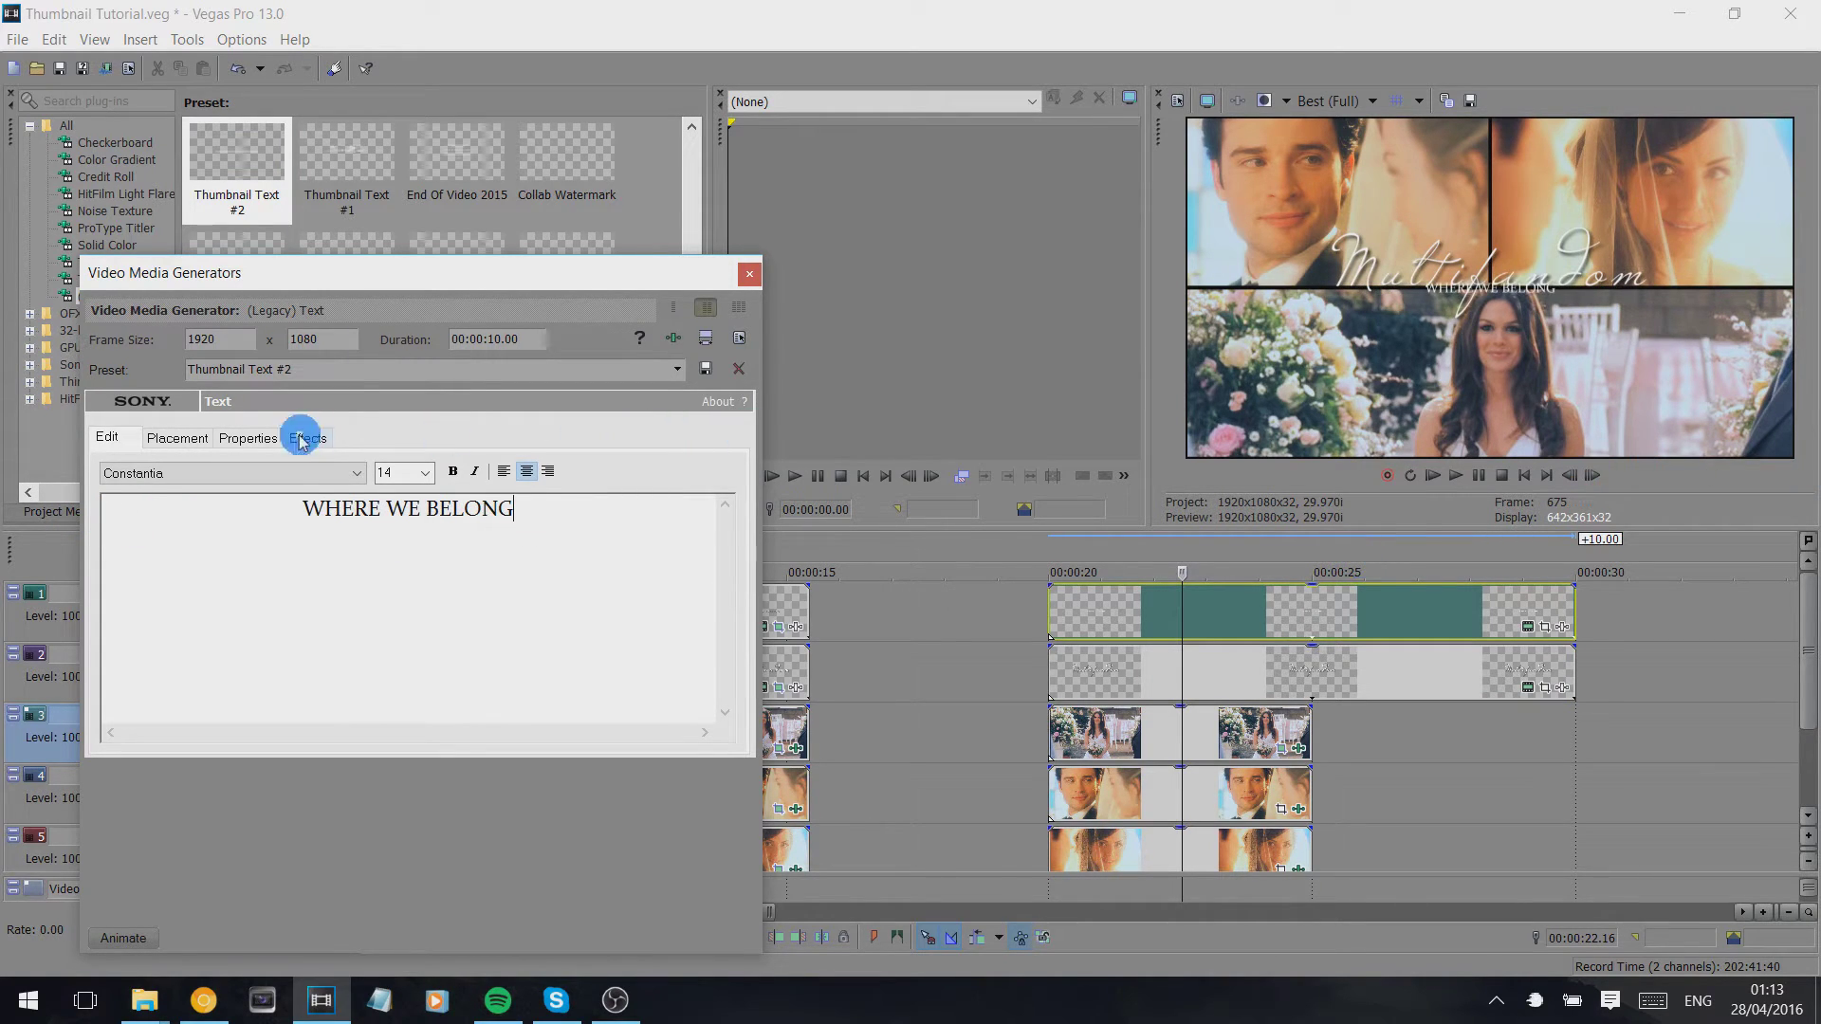
Give 'WHERE WE BELONG' tracking 1.216 and a drop shadow with 0.100 feather.
click(249, 437)
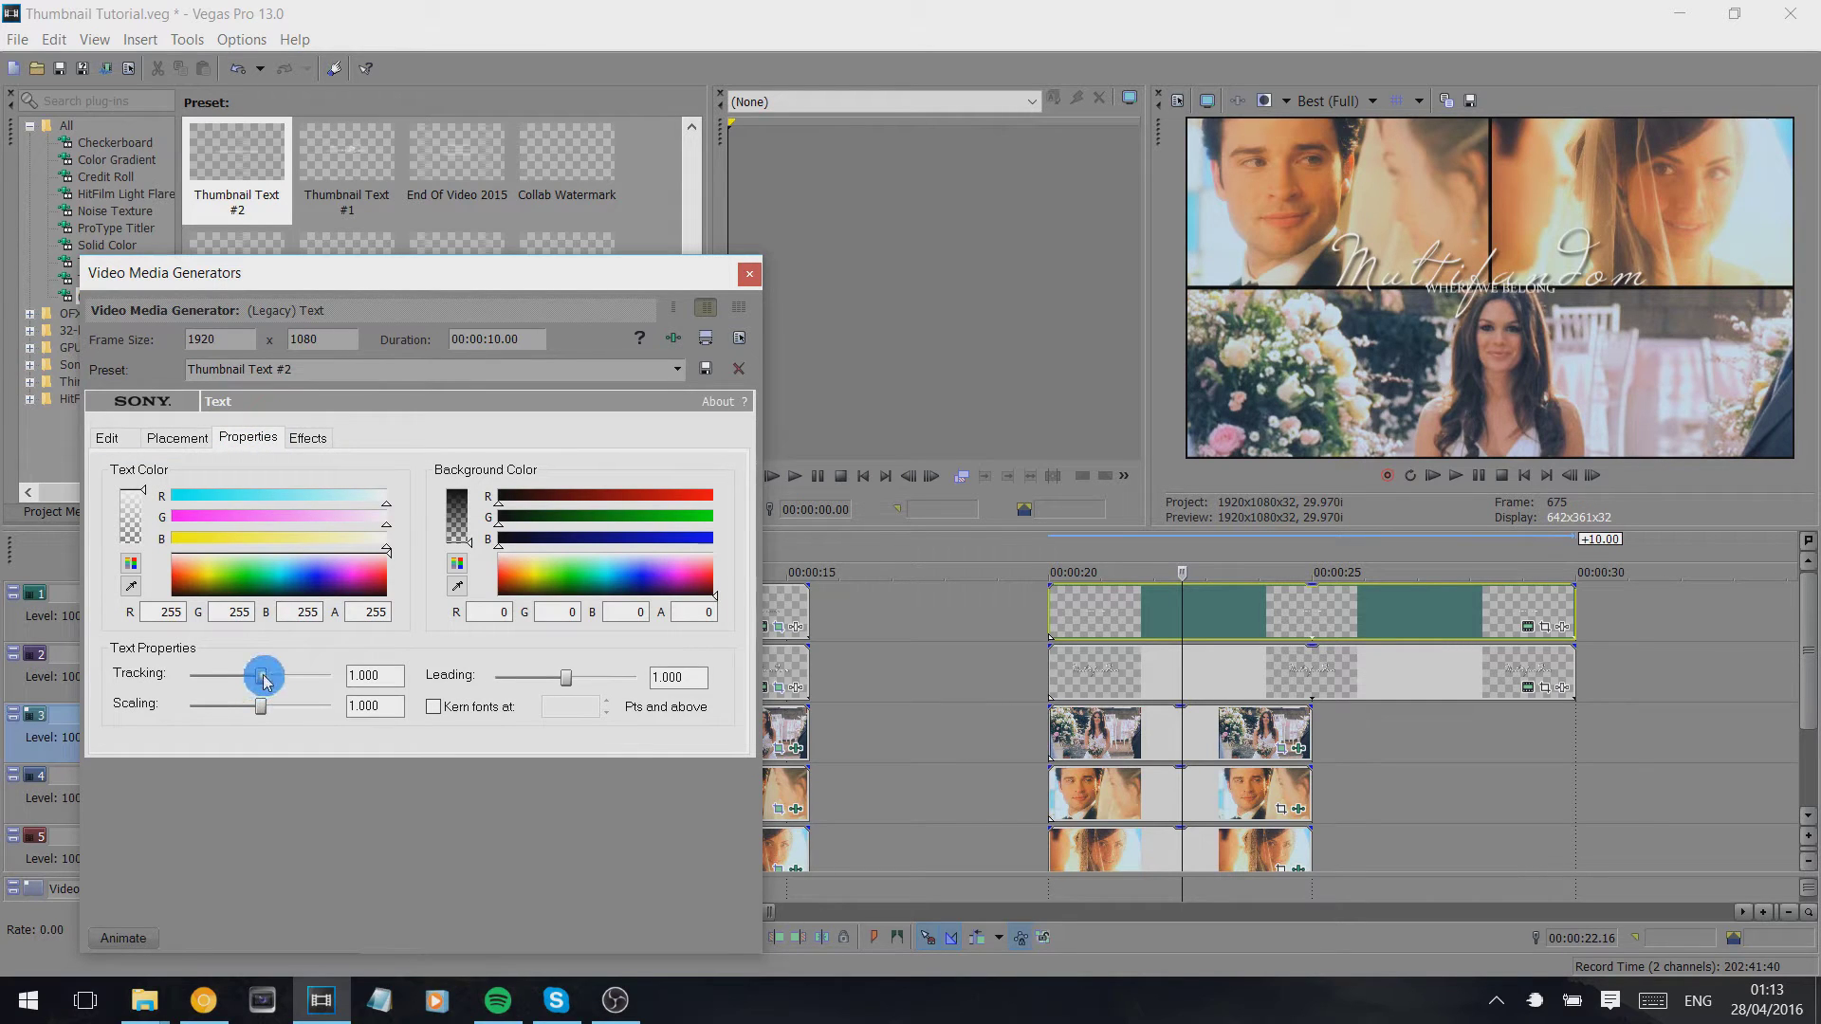
drag(280, 679, 275, 679)
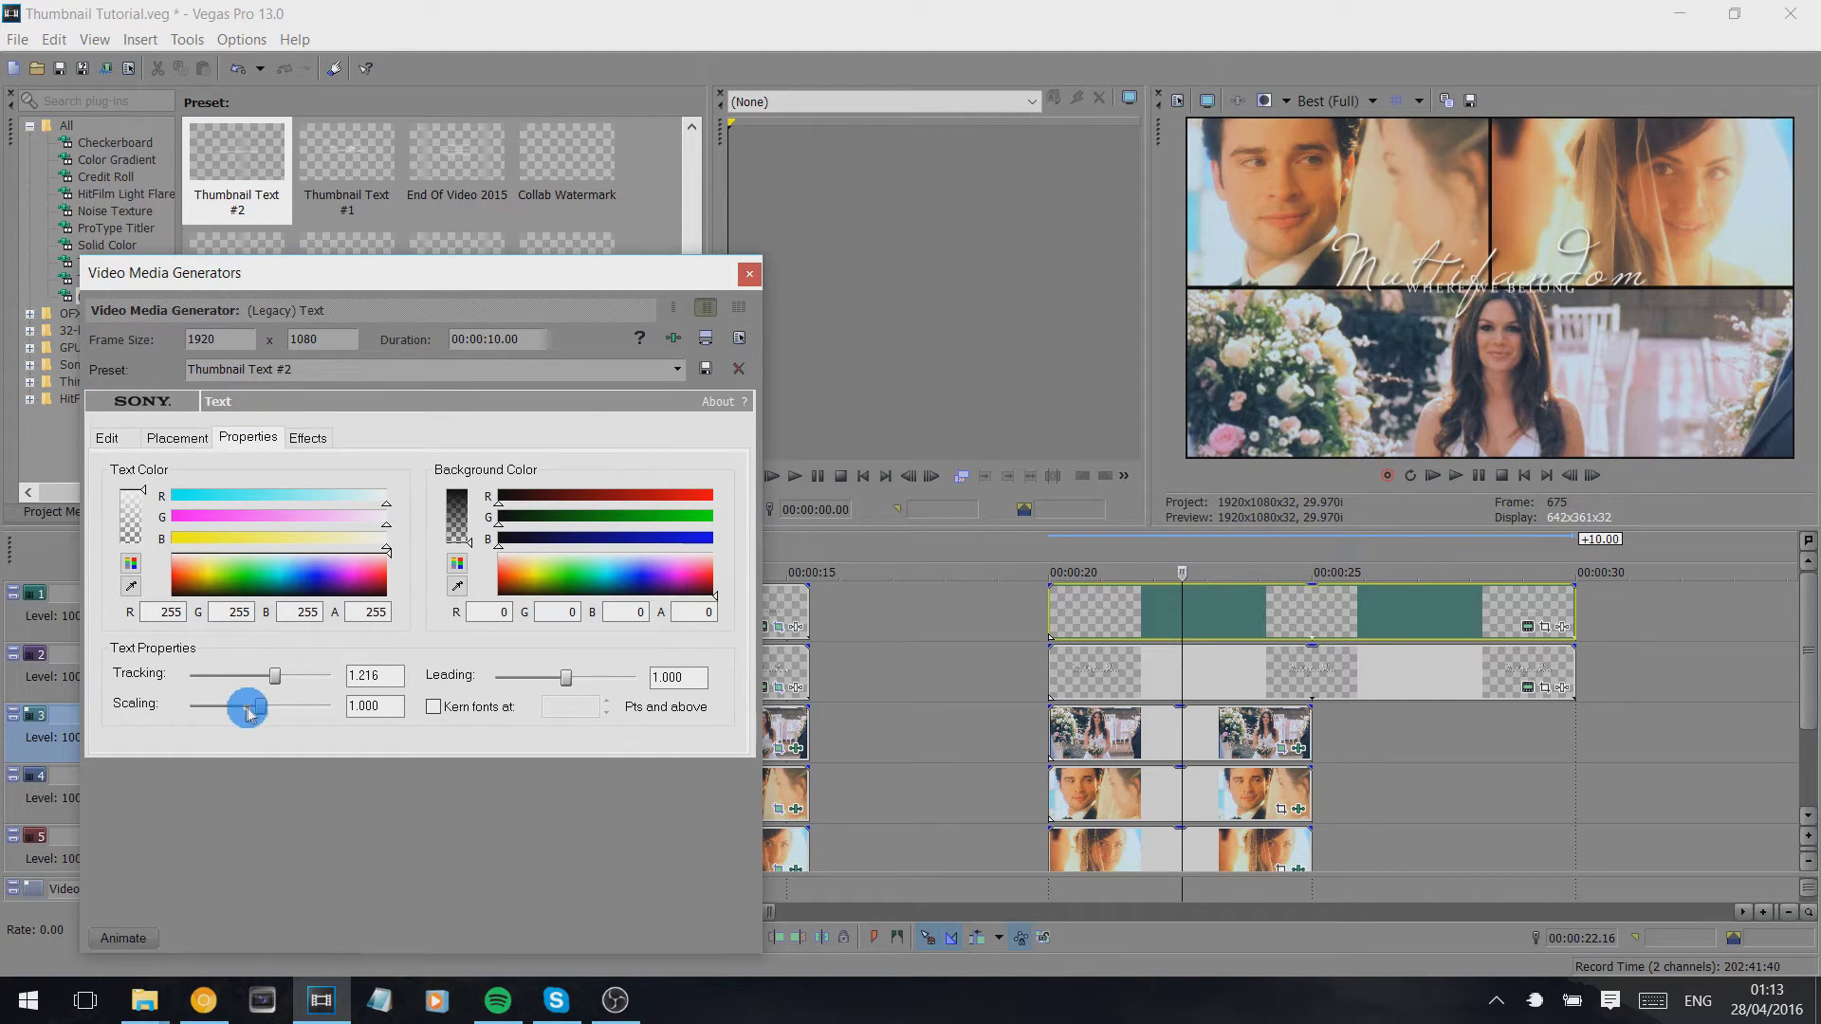
click(308, 437)
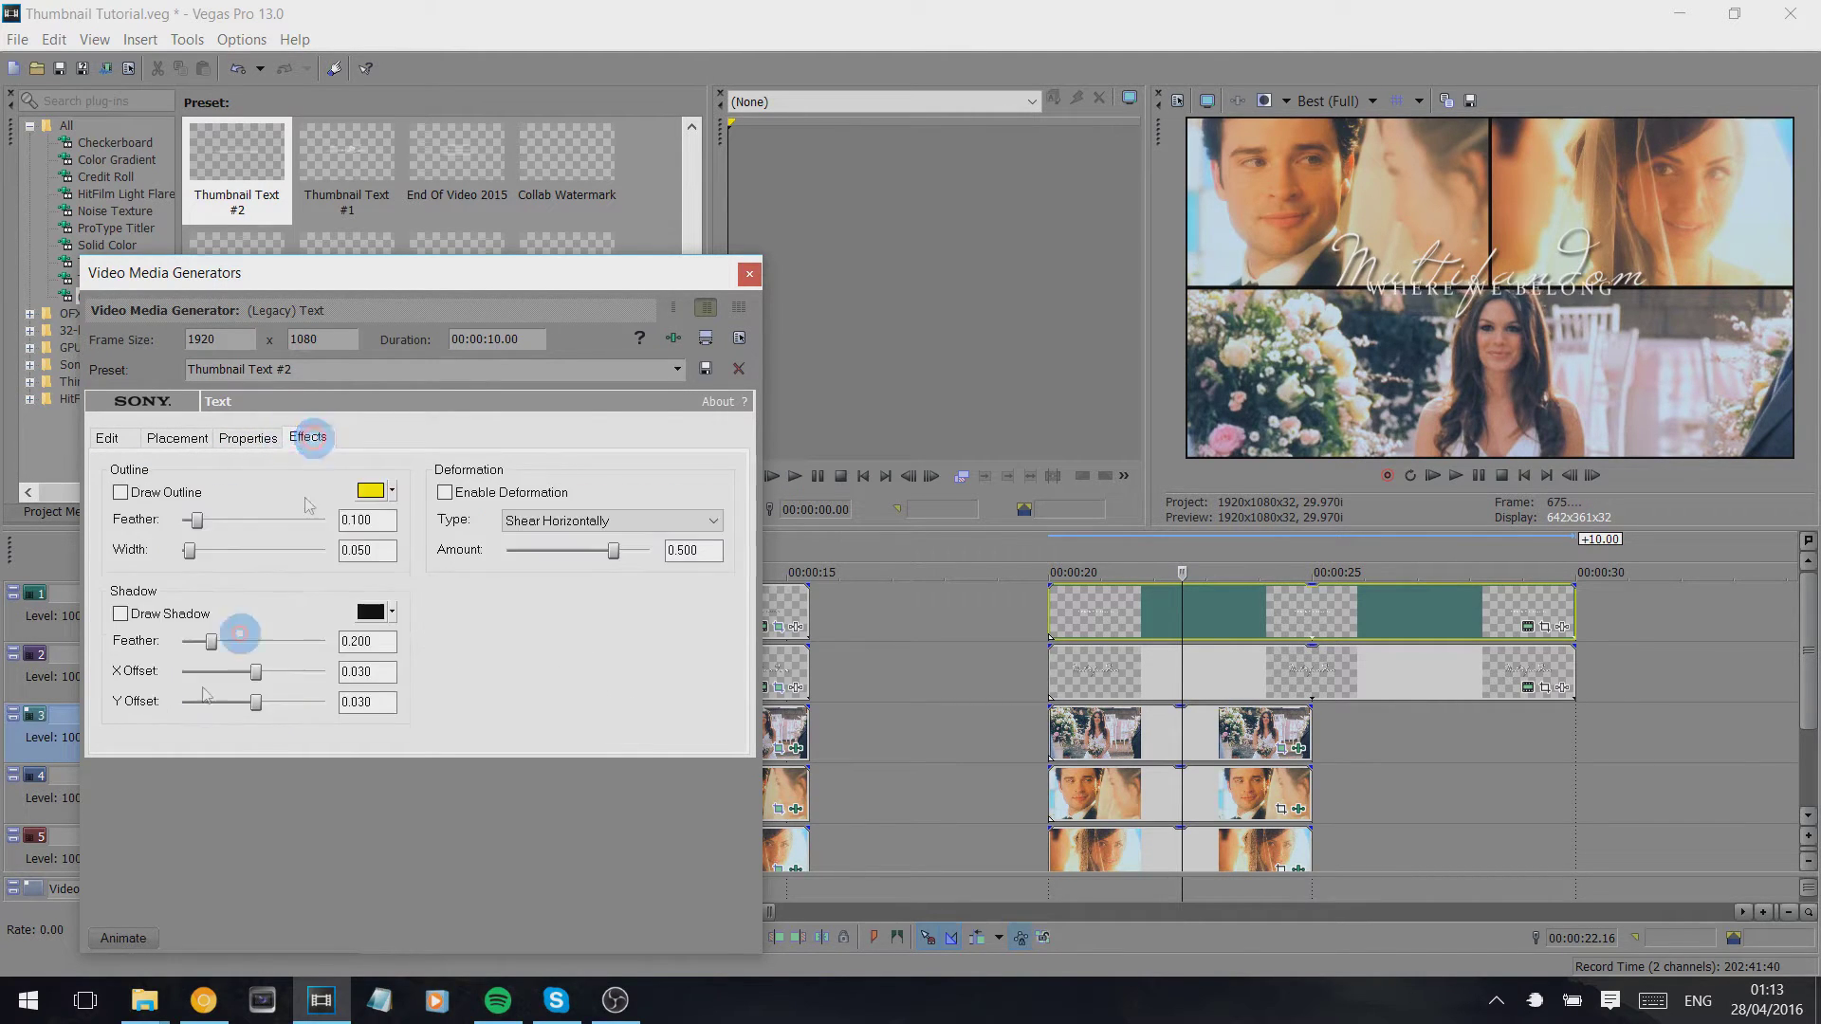
click(152, 613)
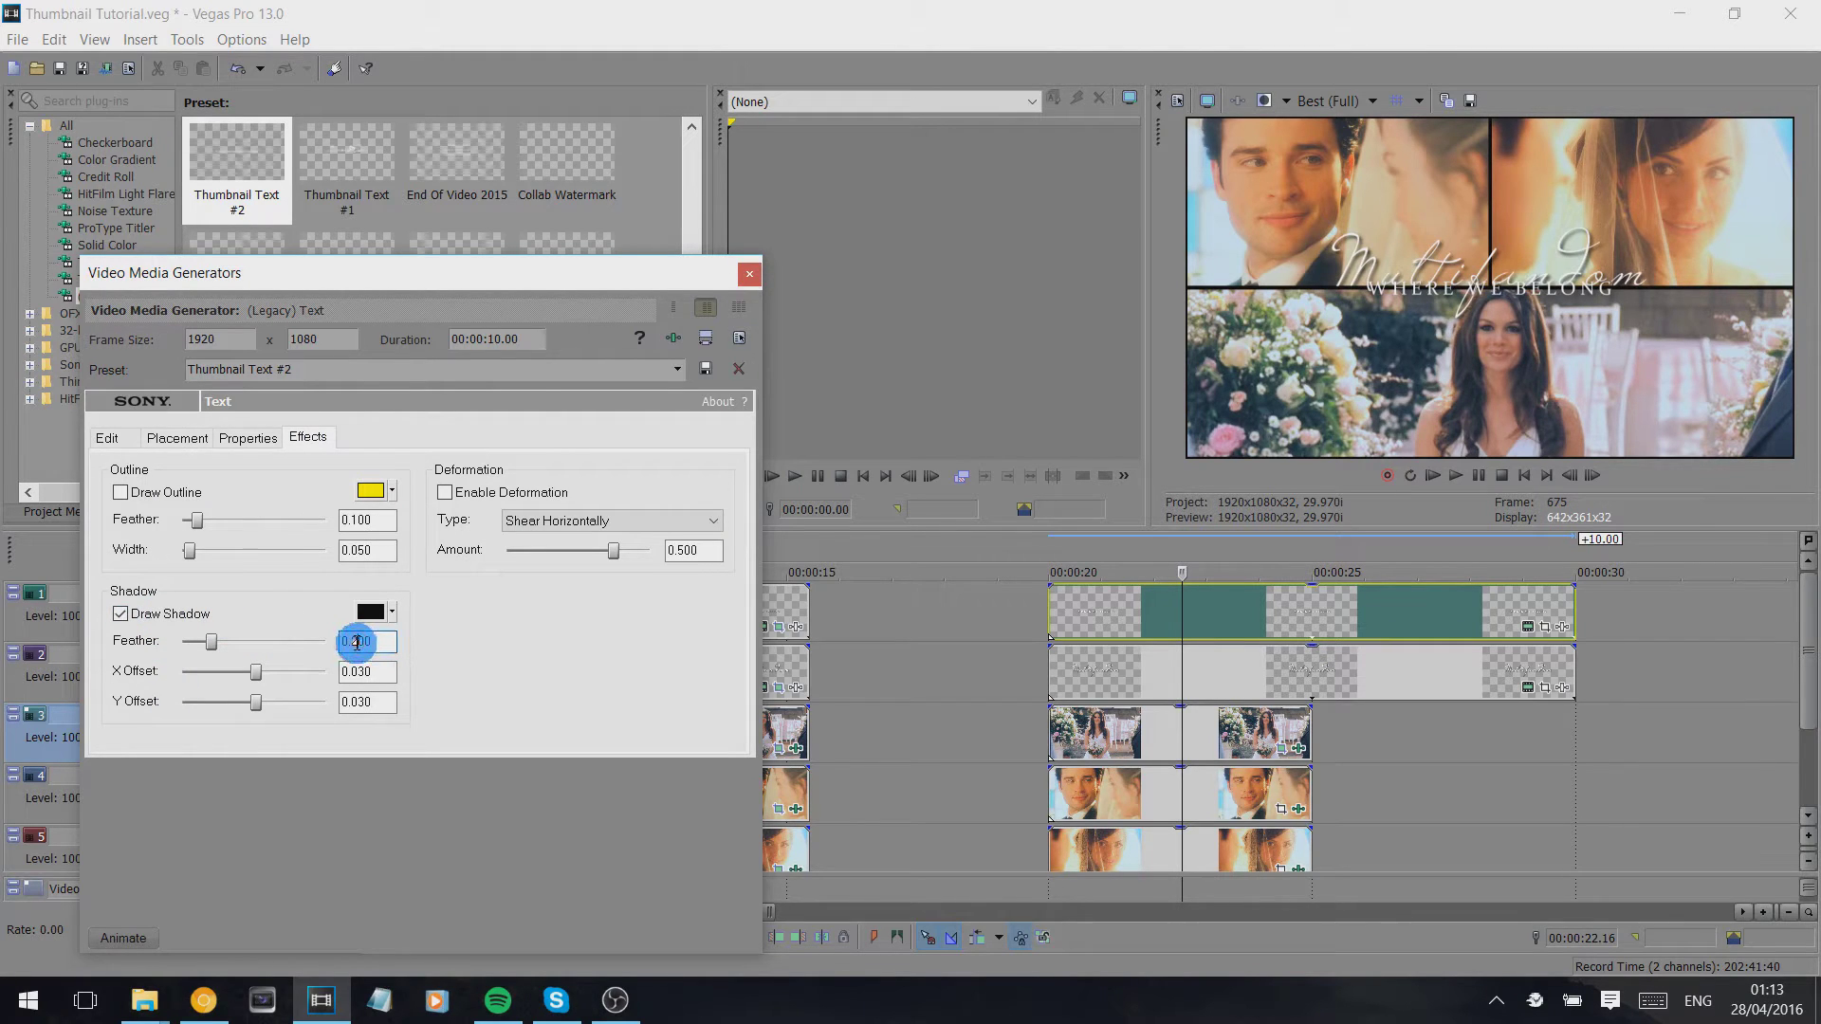
text(1)
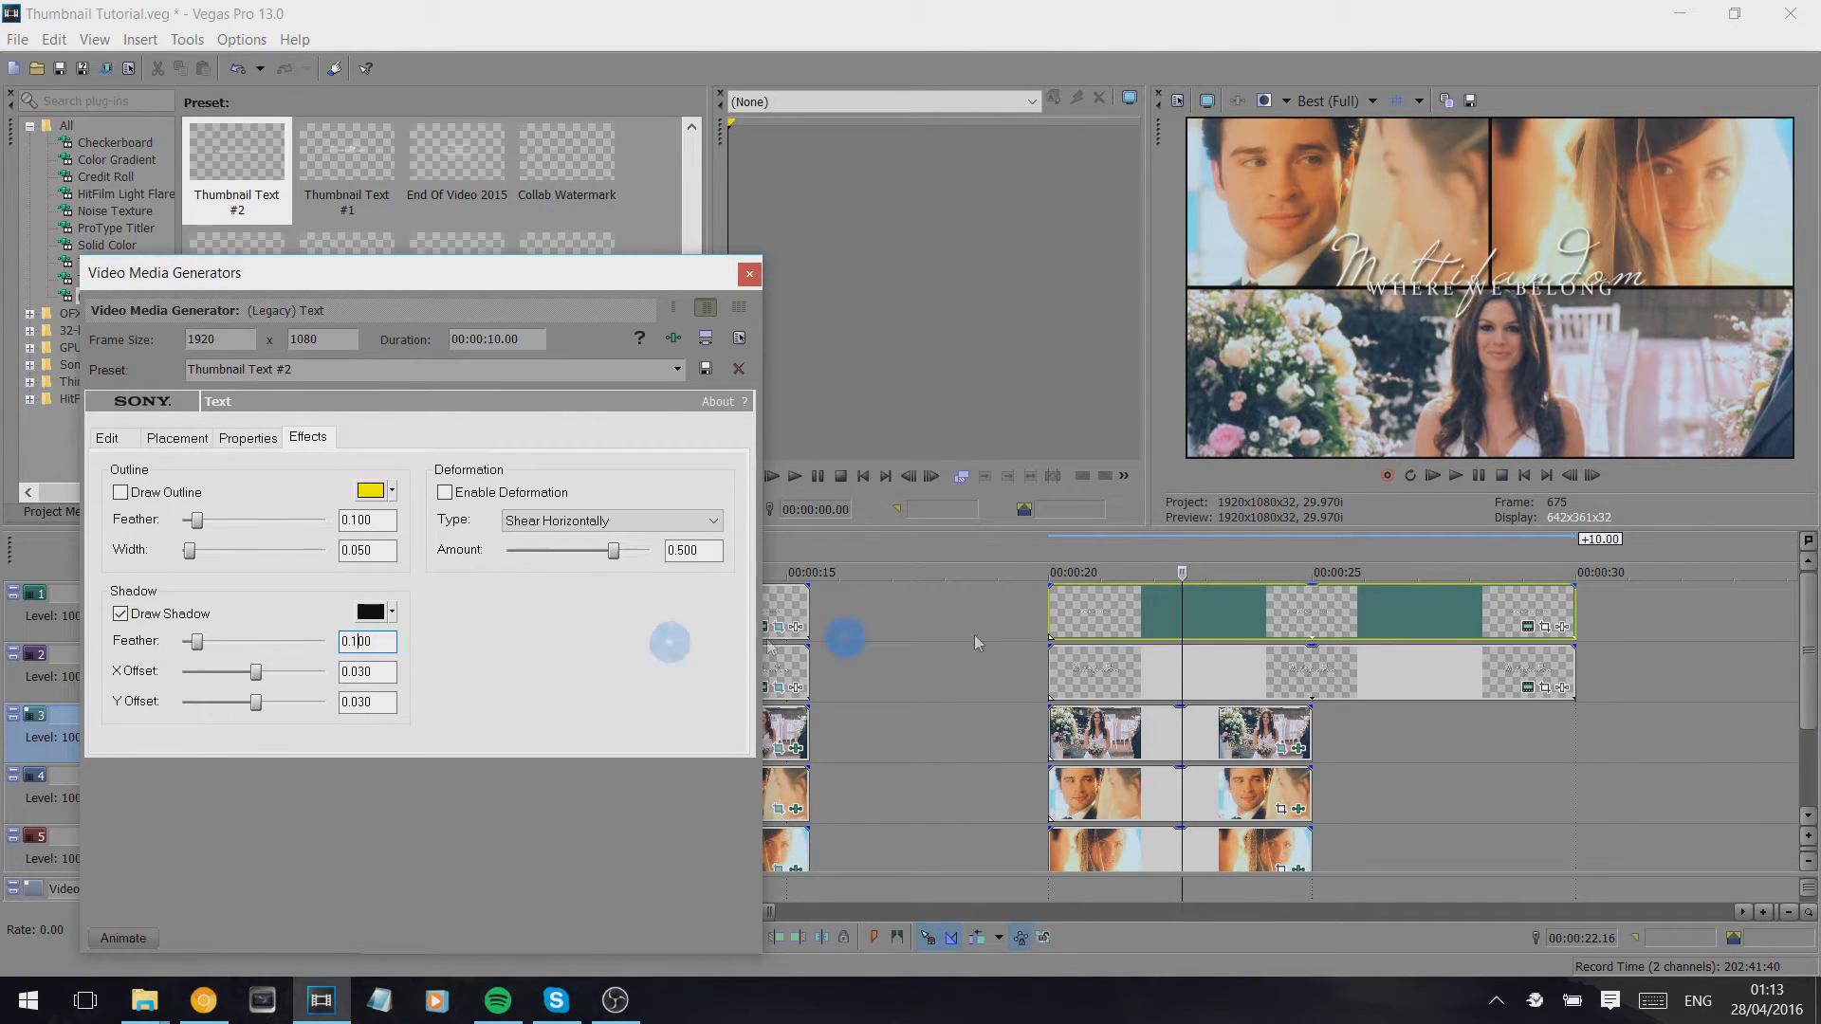
click(1545, 685)
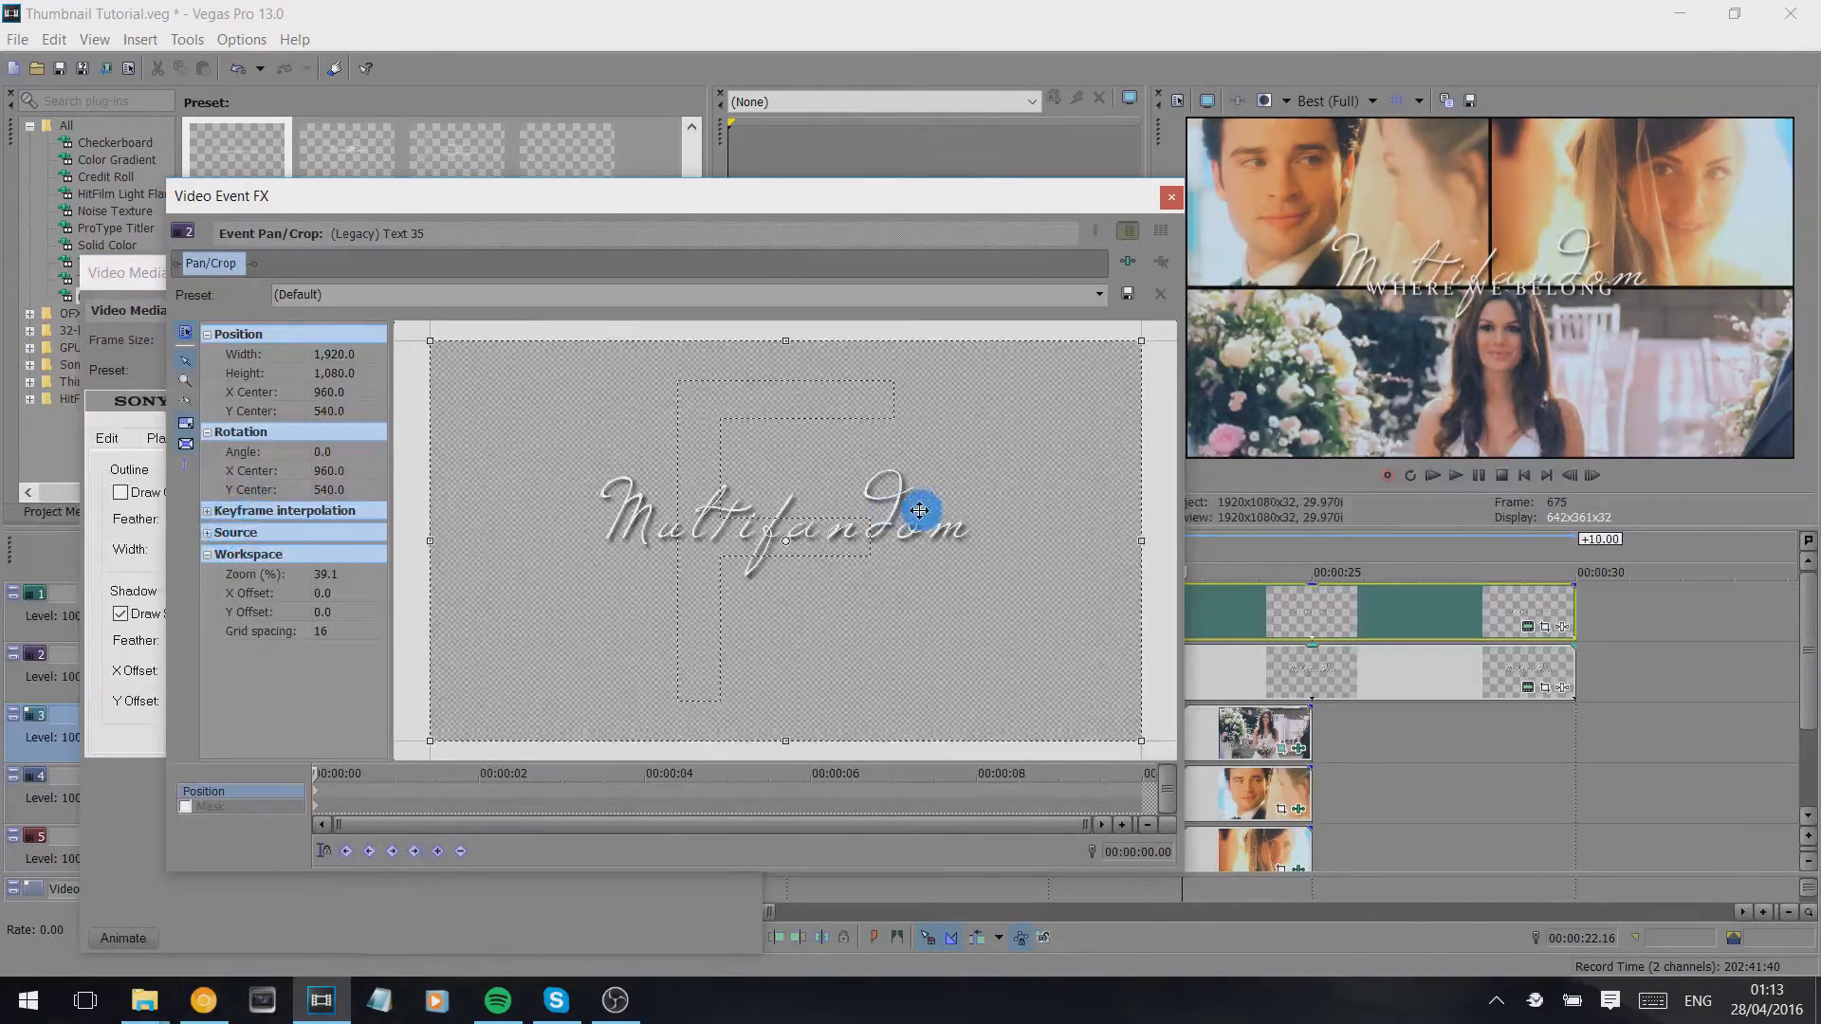
Nudge Multifandom down and WHERE WE BELONG up in Pan/Crop, leaving Multifandom at Y Center 529.8.
drag(916, 512, 917, 517)
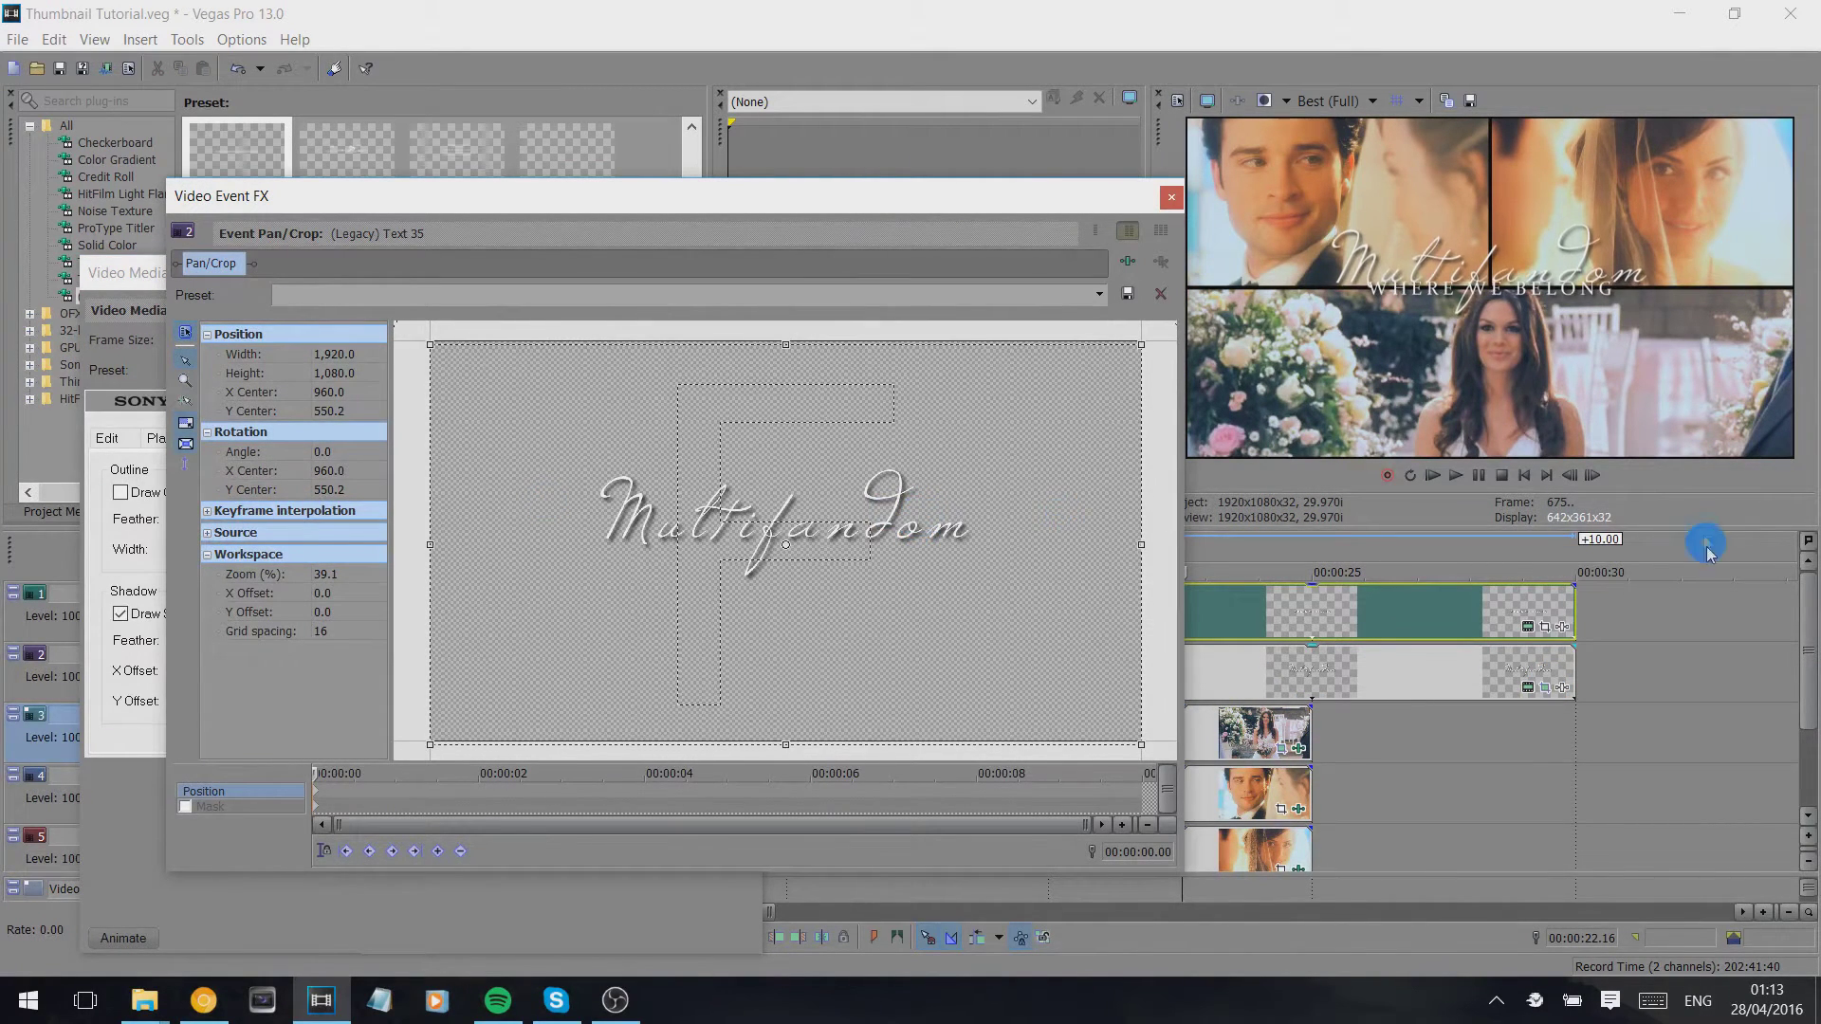
click(1545, 627)
drag(662, 591, 665, 581)
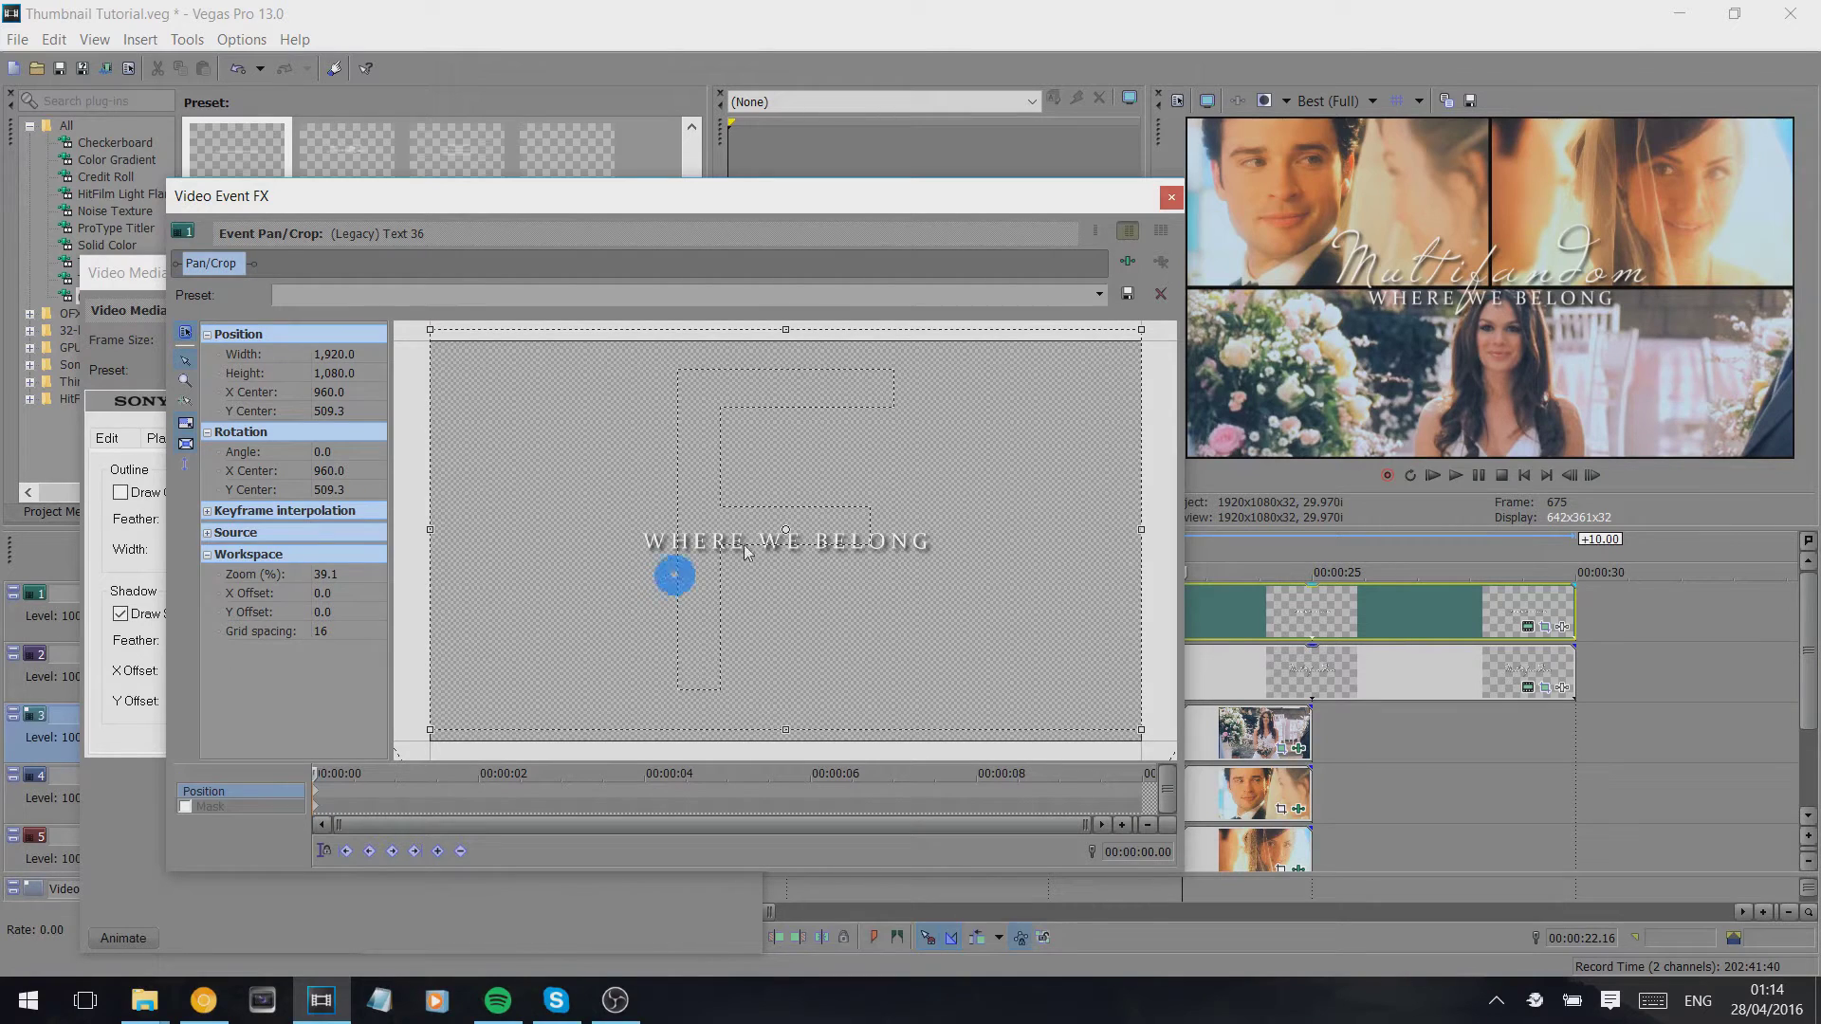
click(1171, 197)
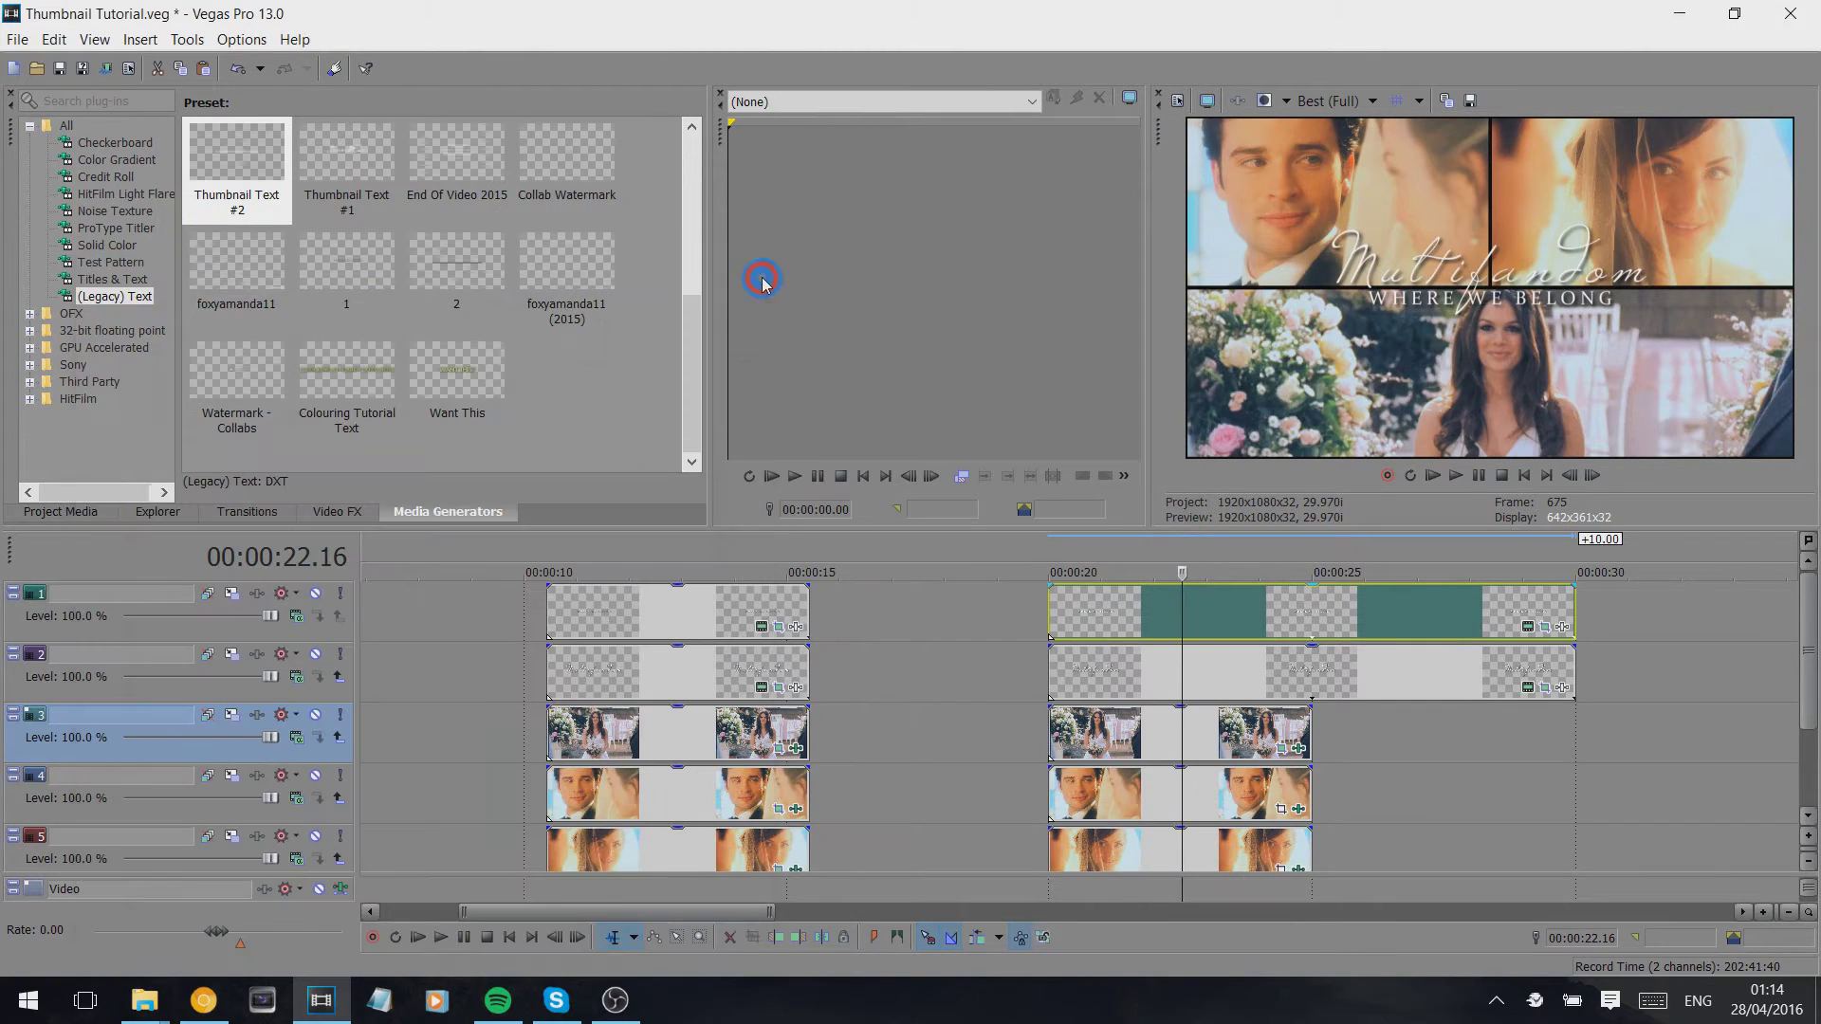
click(1543, 627)
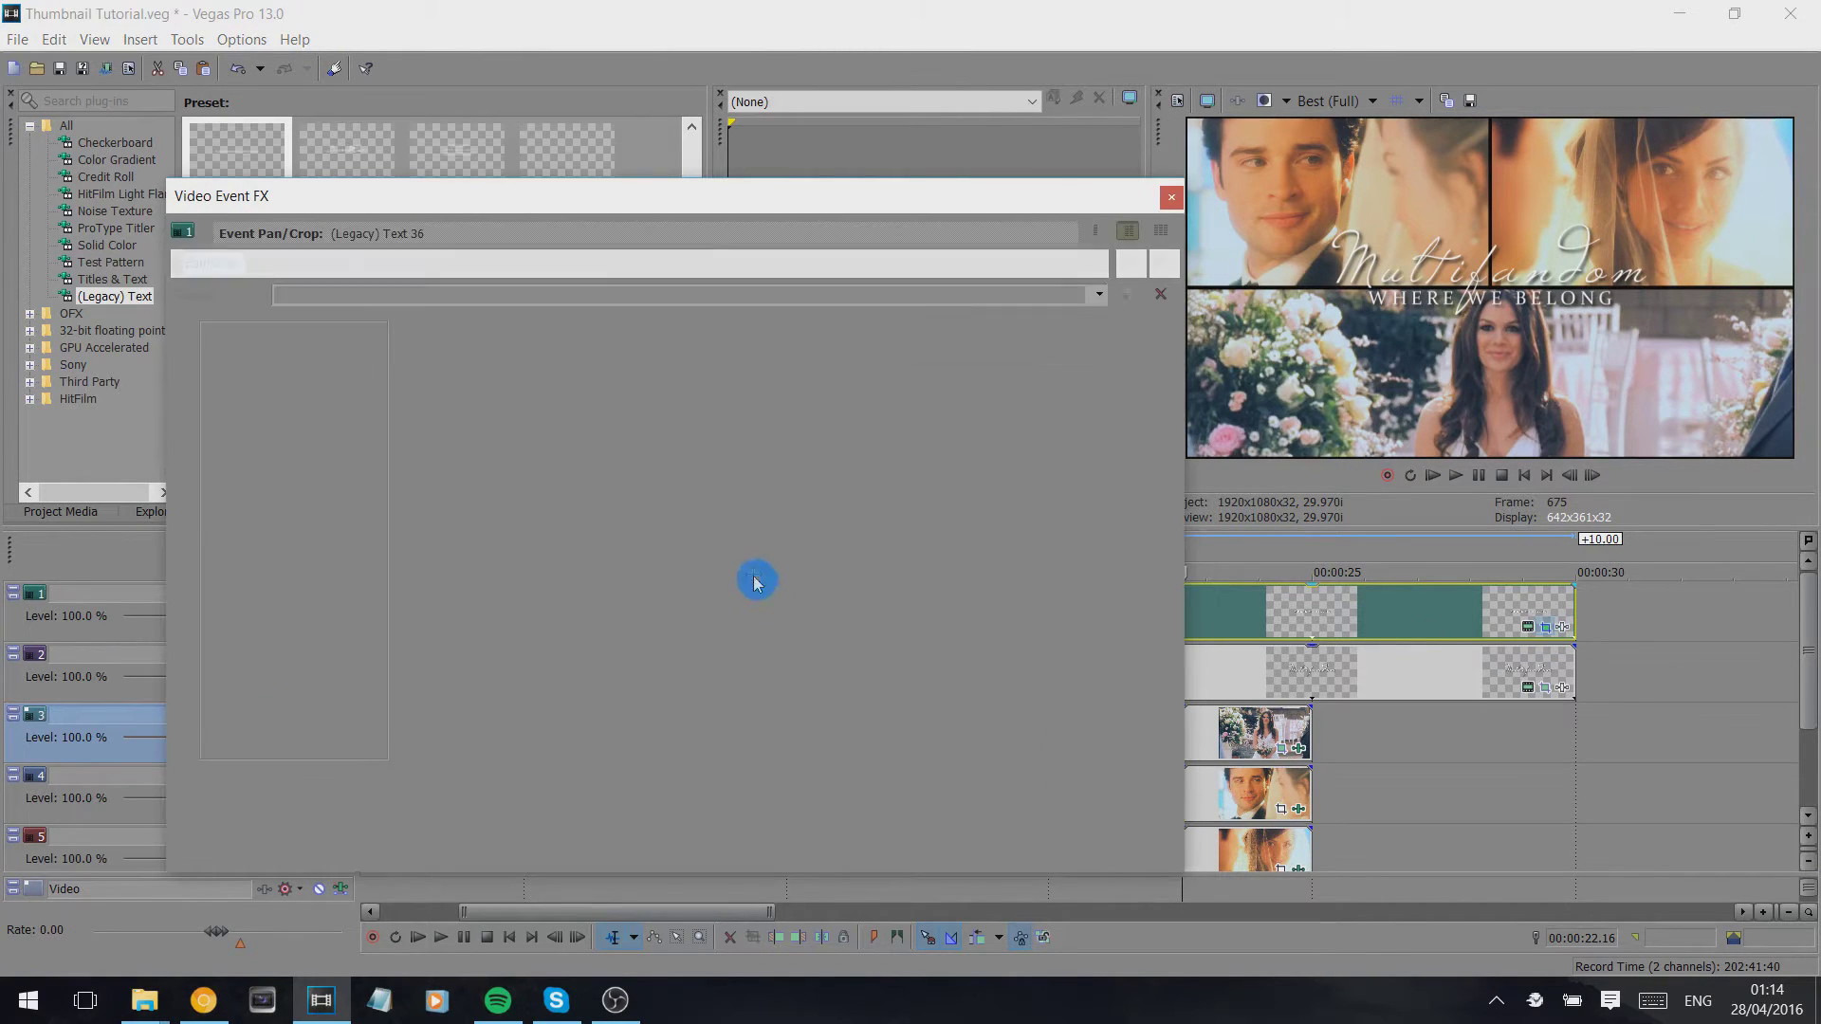
click(1554, 691)
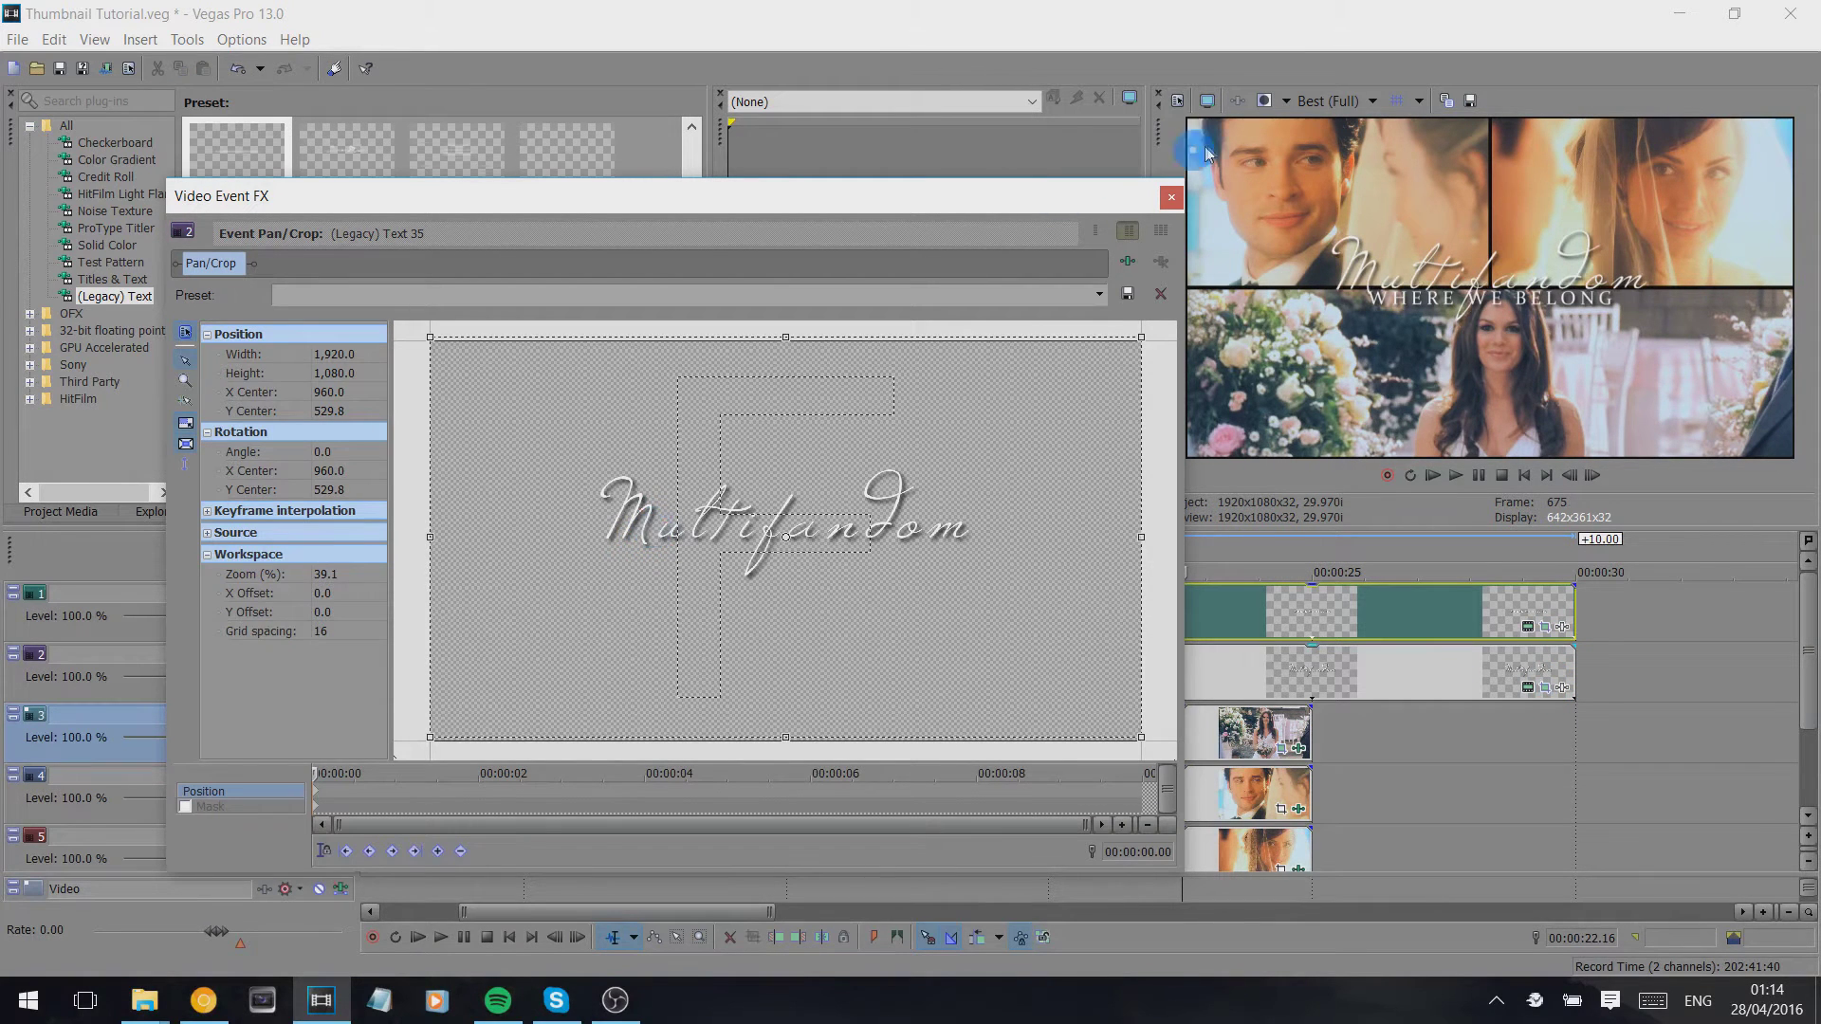
click(1171, 198)
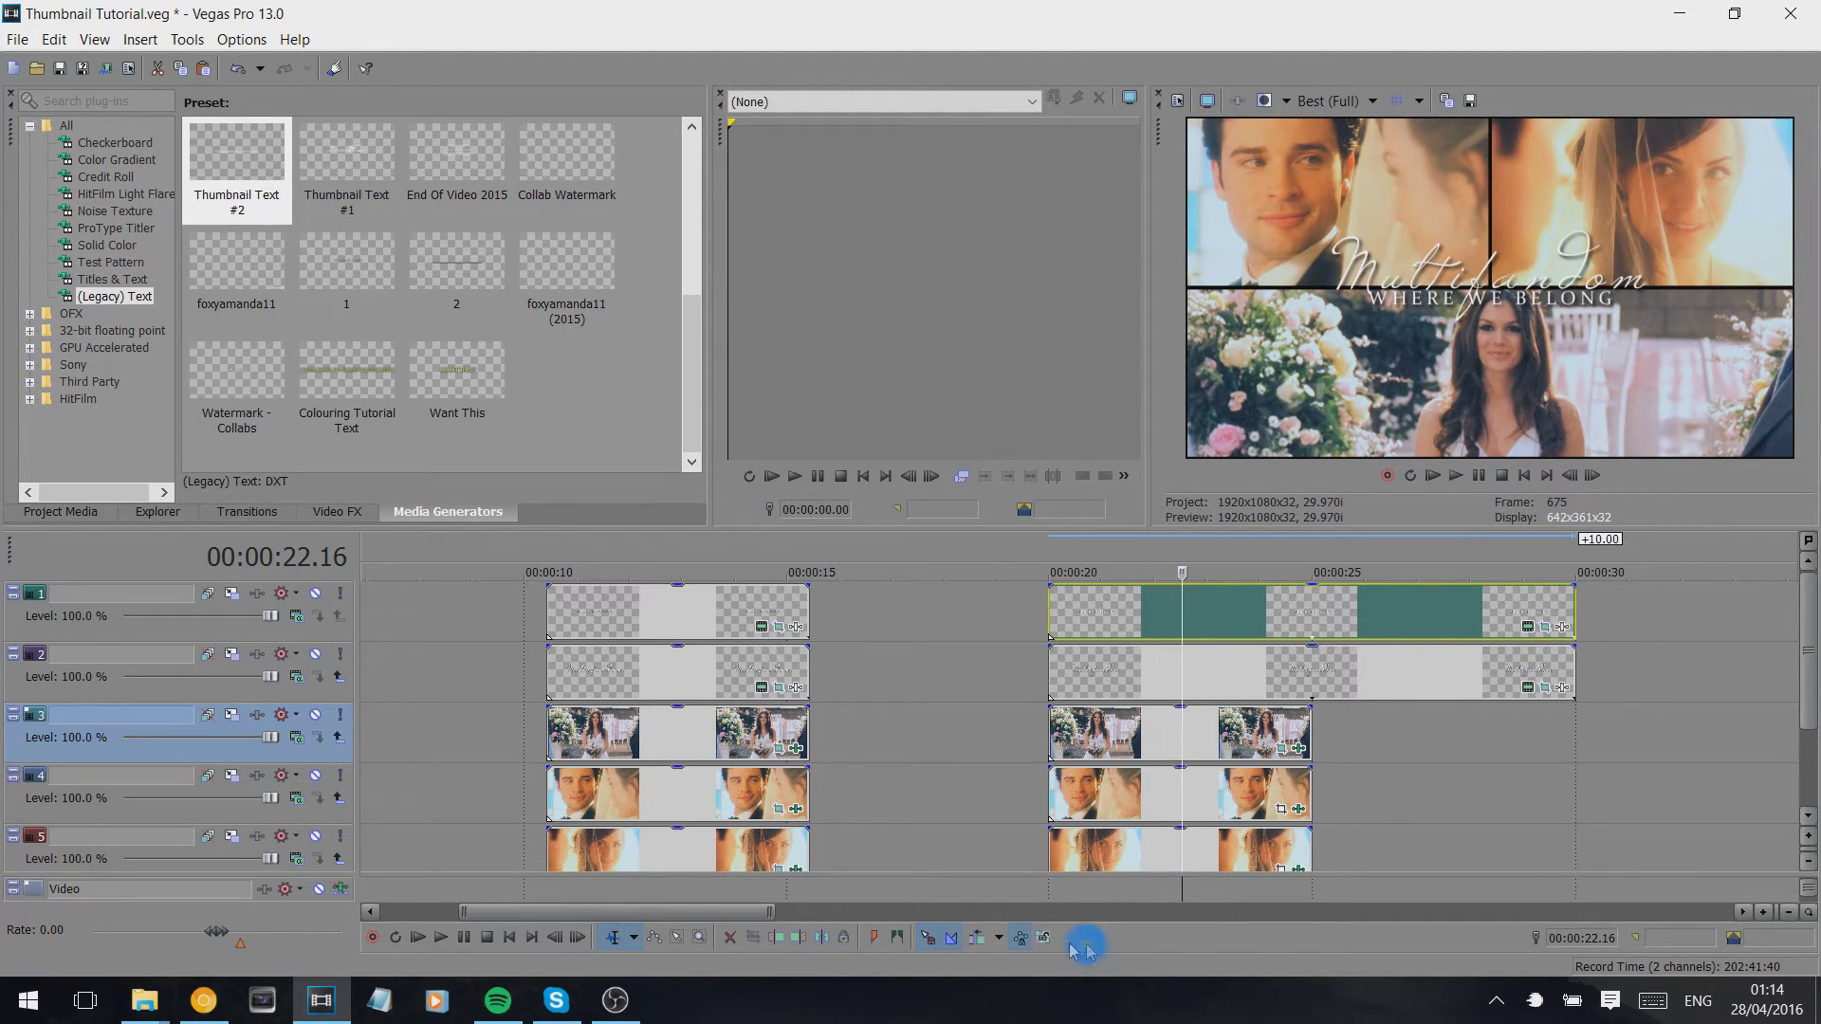
Trim the track 1 and track 2 text events to end at 00:00:25.
drag(598, 920, 520, 918)
click(492, 743)
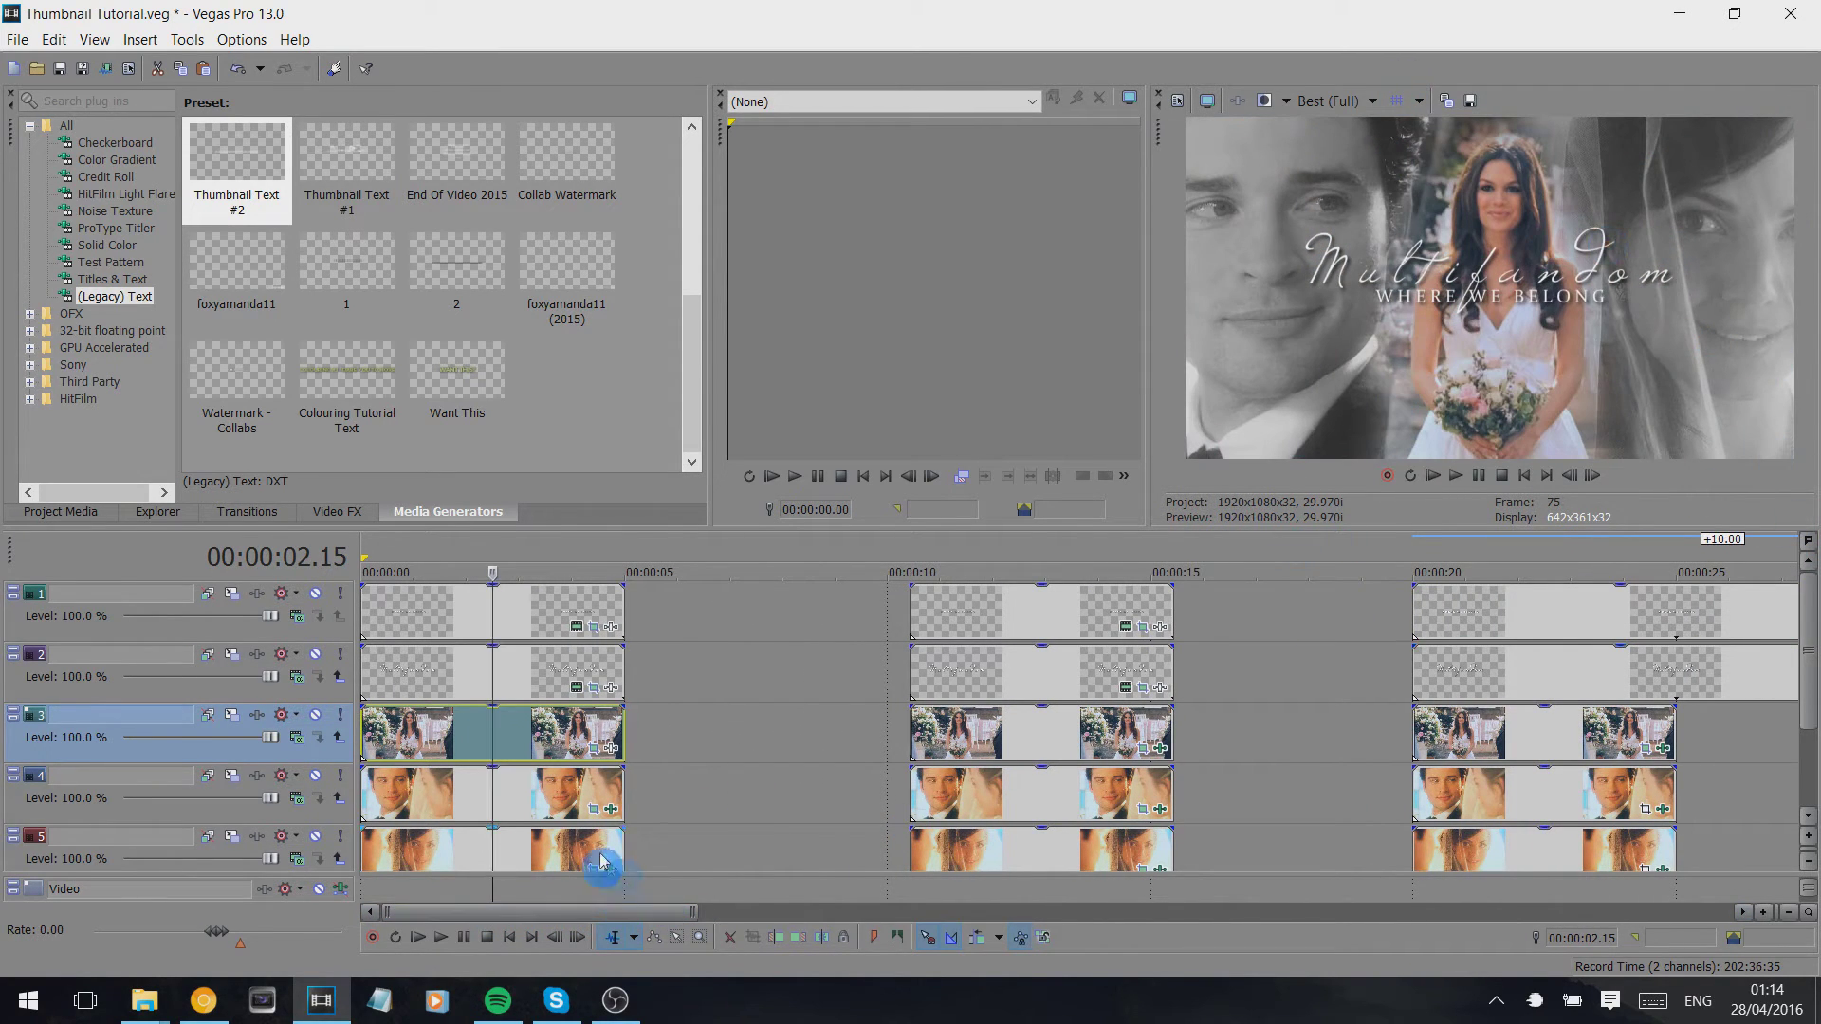
drag(611, 910, 769, 908)
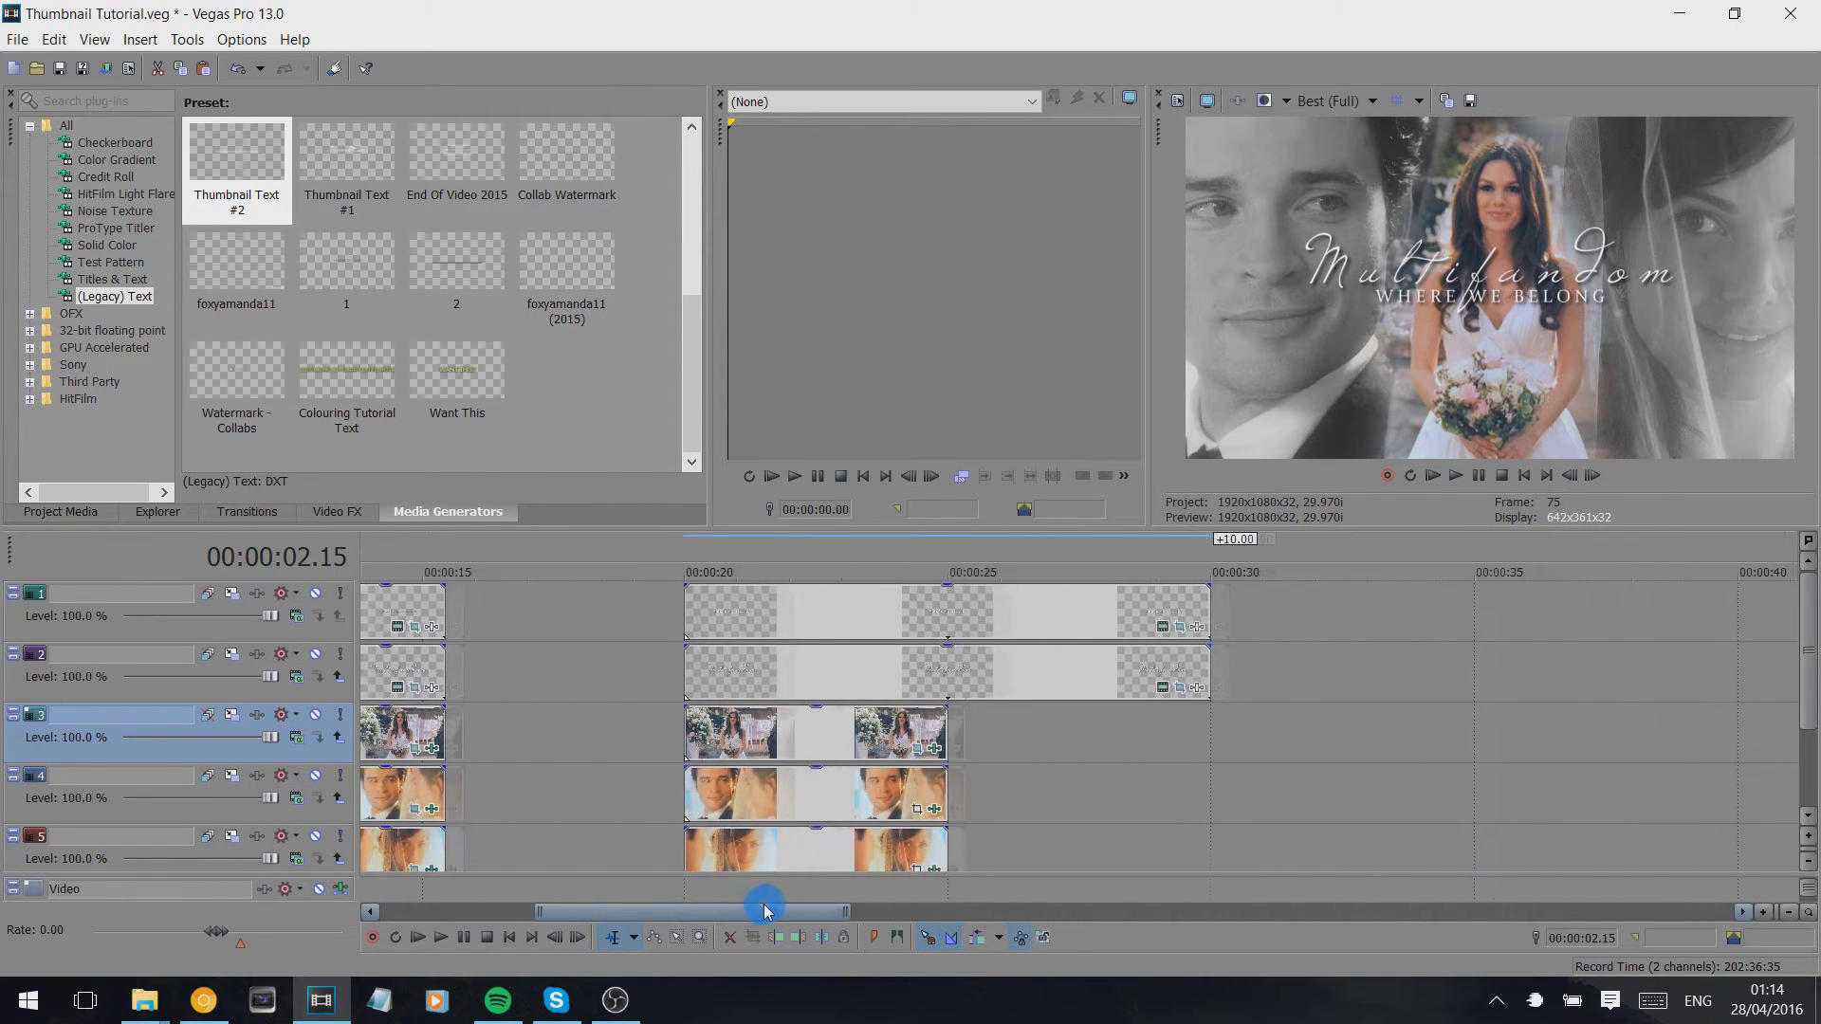
drag(1200, 668, 941, 666)
drag(1200, 598, 938, 602)
Add Image1, Image2 and Image3 from Project Media to tracks 3, 5 and 4 near 00:00:29.
click(78, 513)
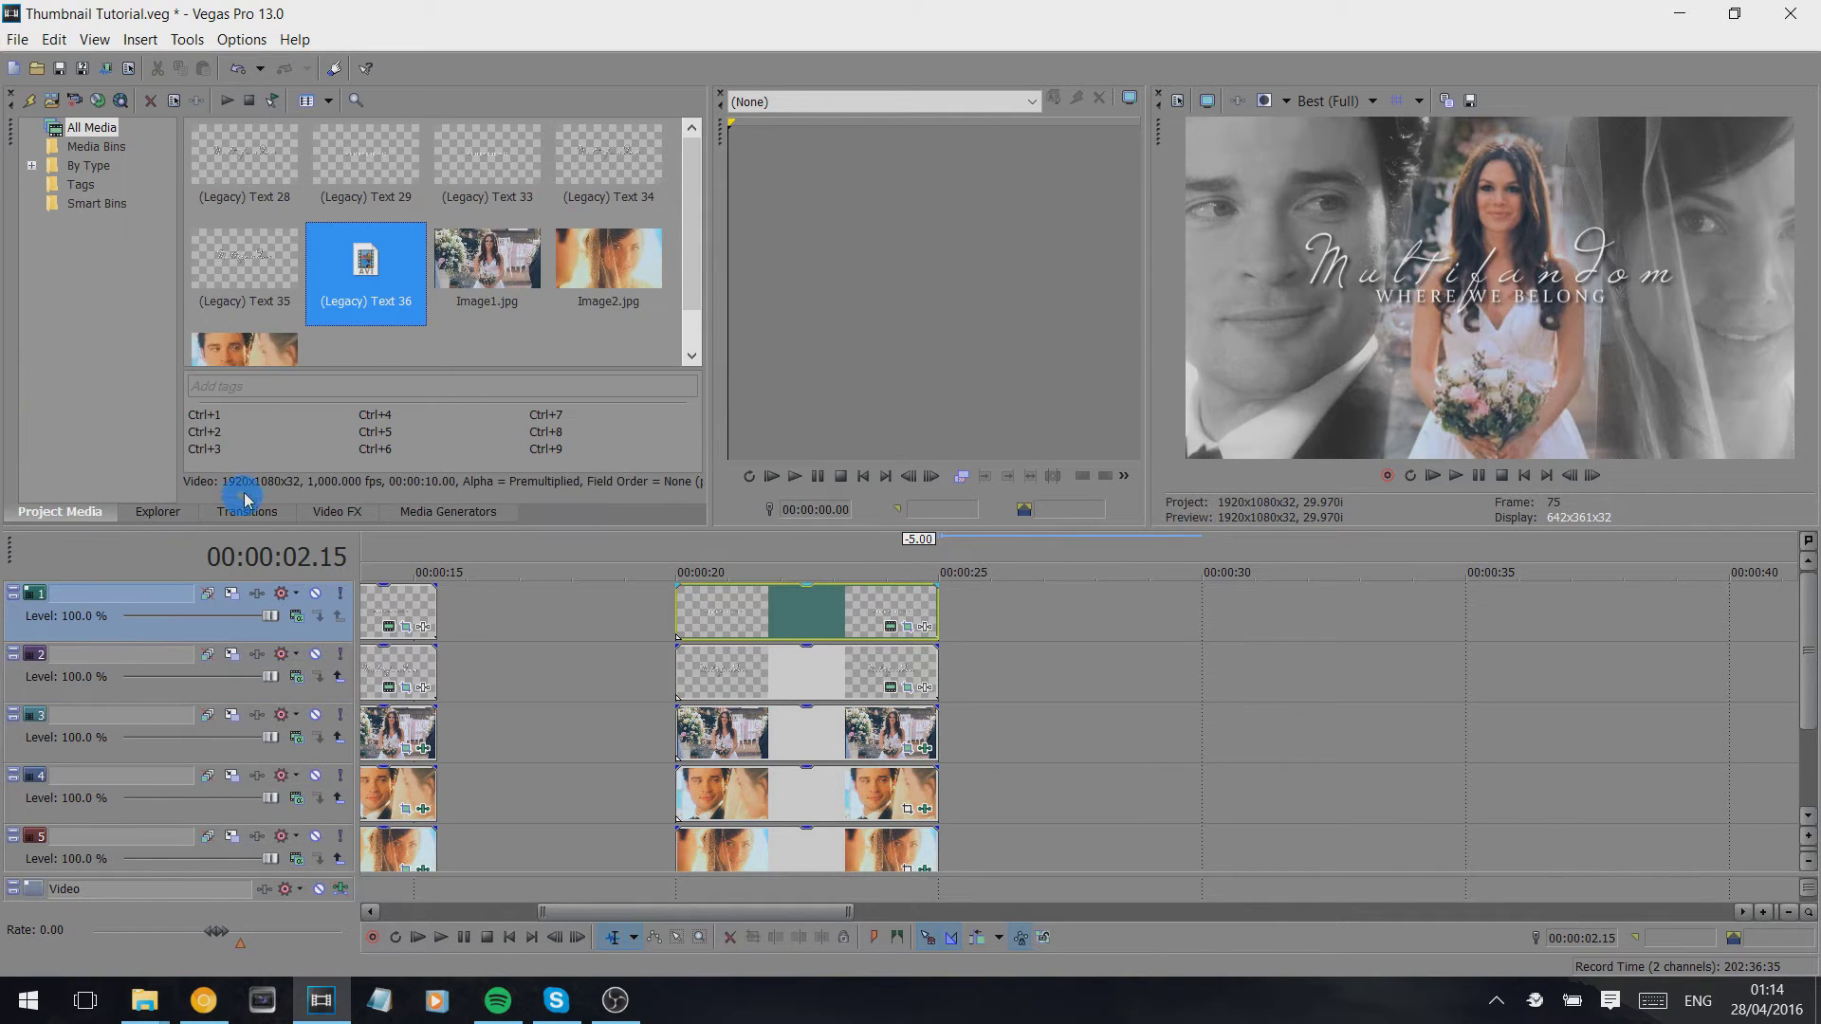
drag(483, 256, 1179, 736)
drag(564, 242, 1173, 856)
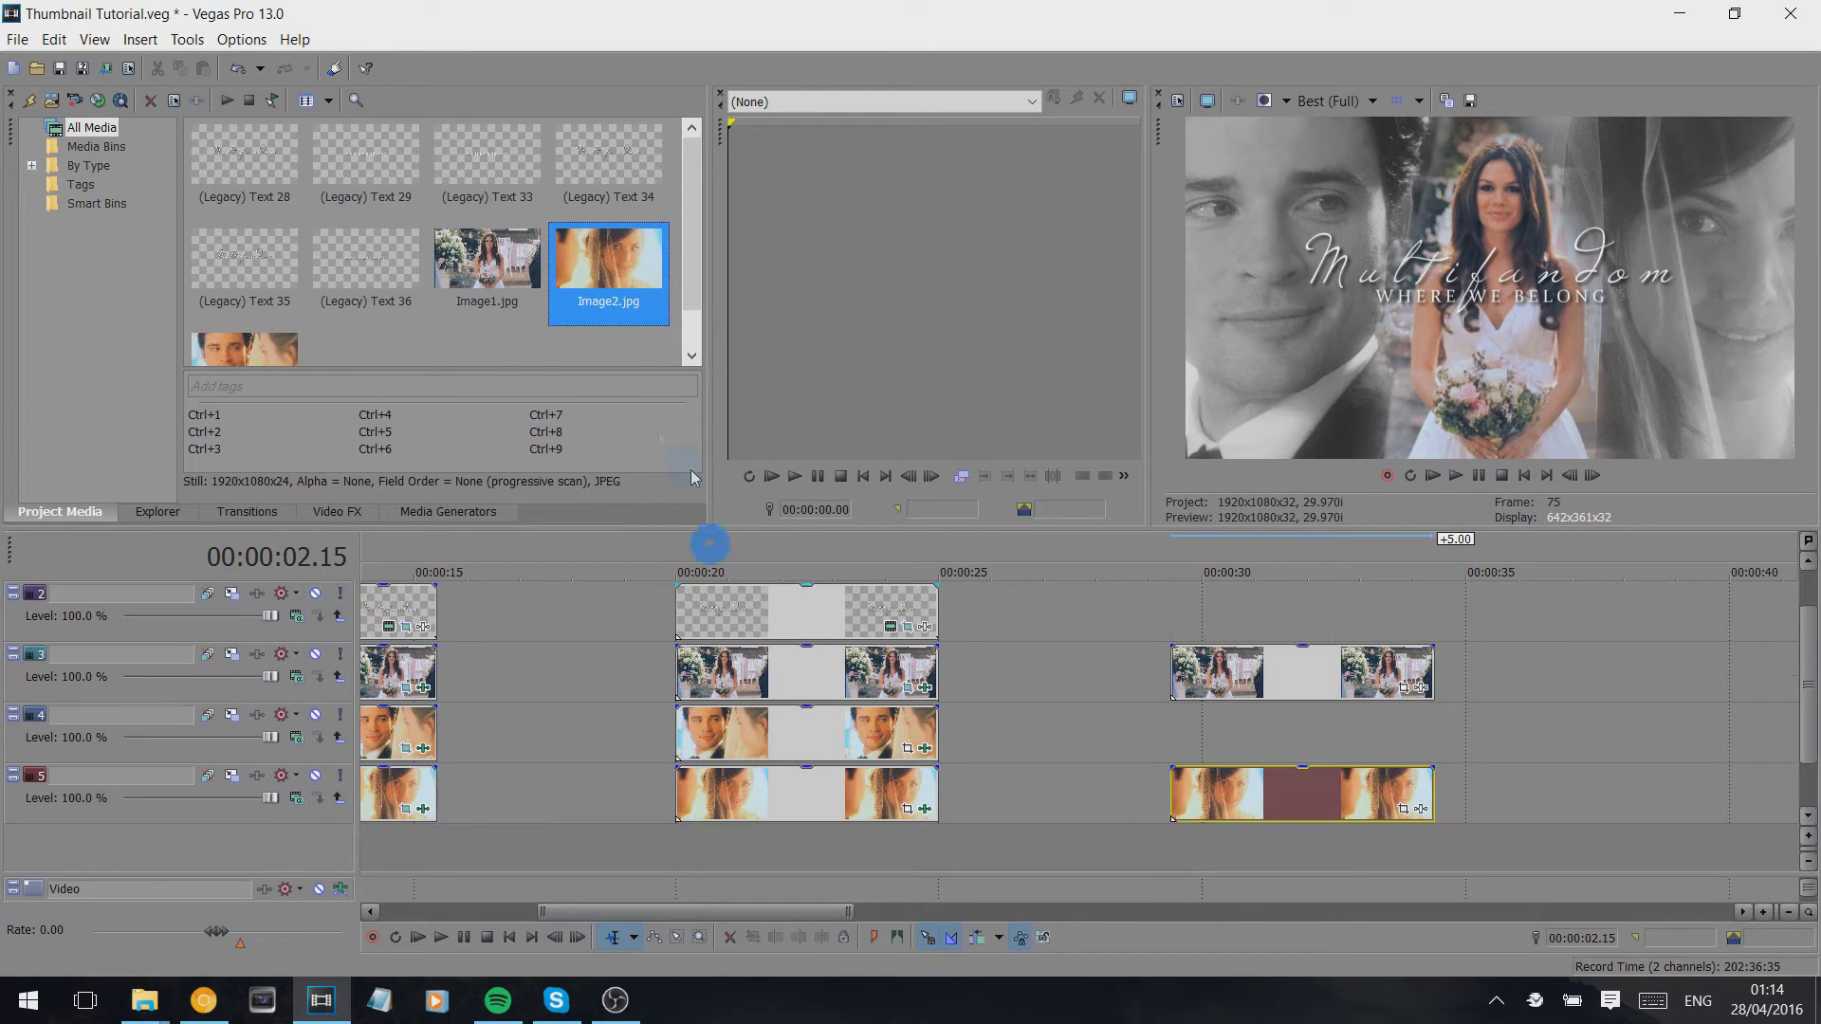
drag(231, 345, 1188, 740)
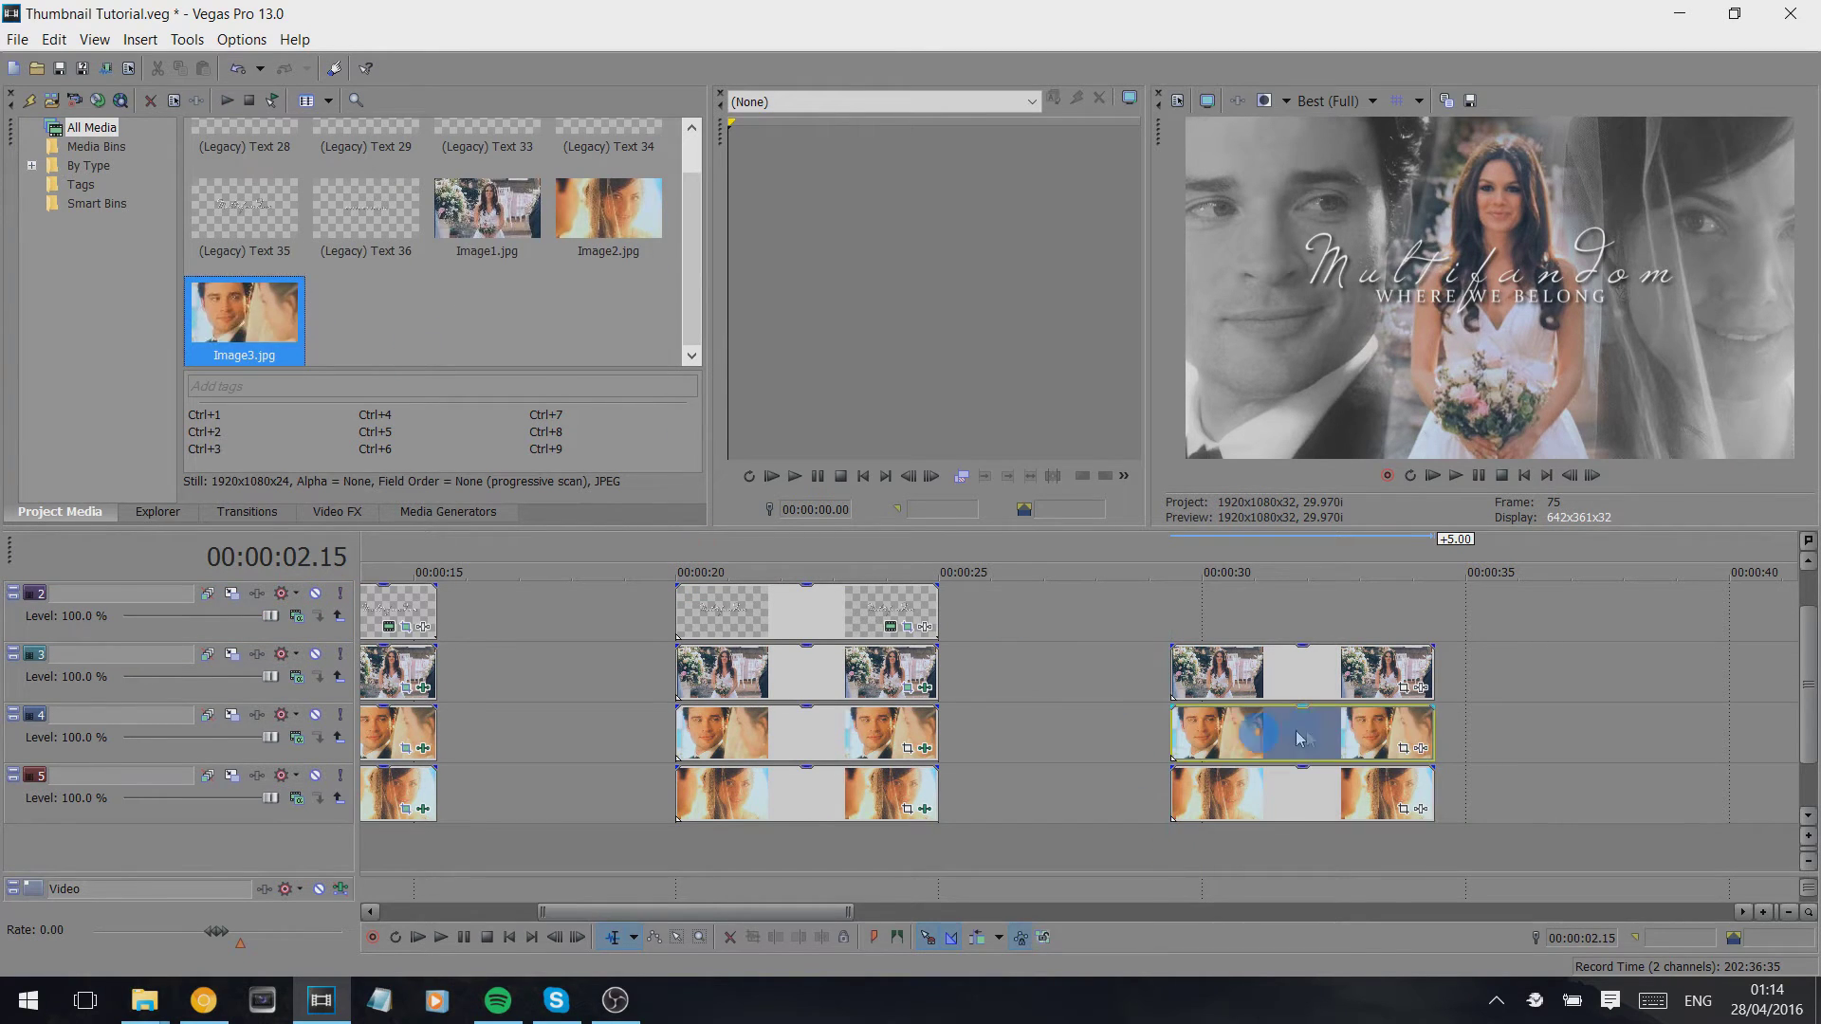
click(1305, 736)
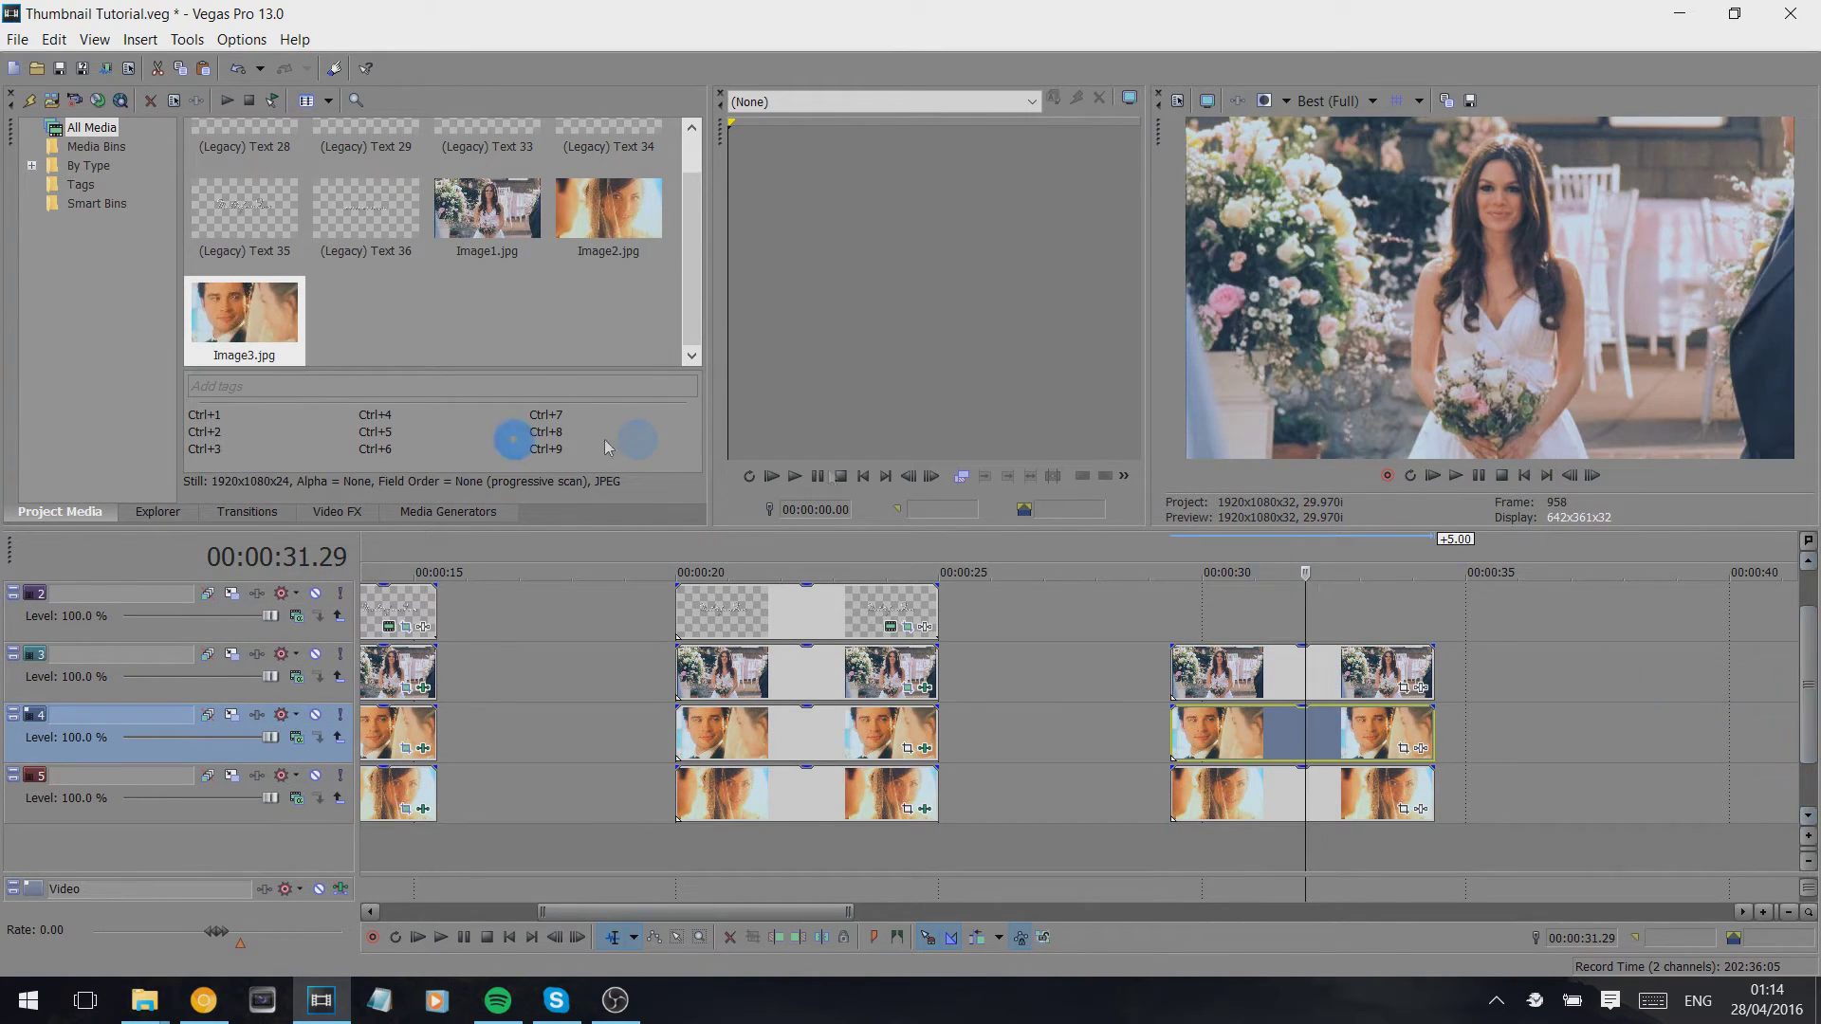
Enable a mask on Image1 and trace a closed outline around the bride.
click(1404, 693)
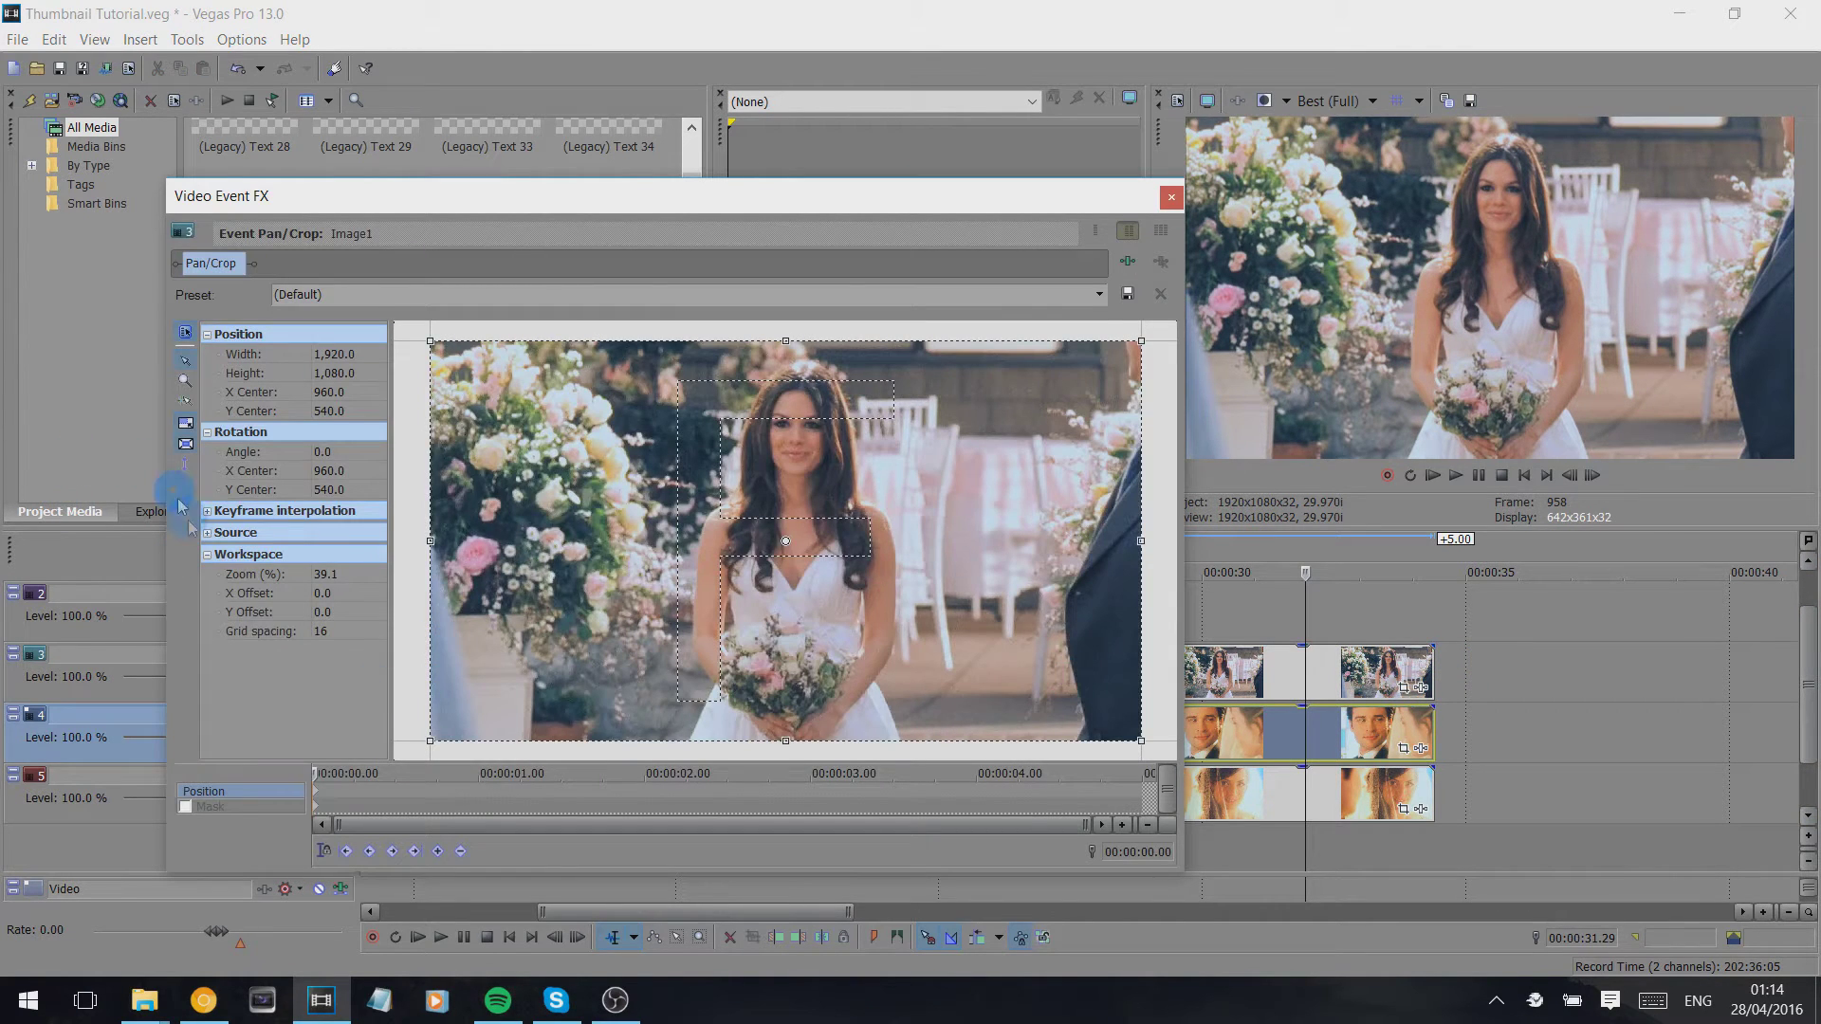
click(217, 796)
click(187, 807)
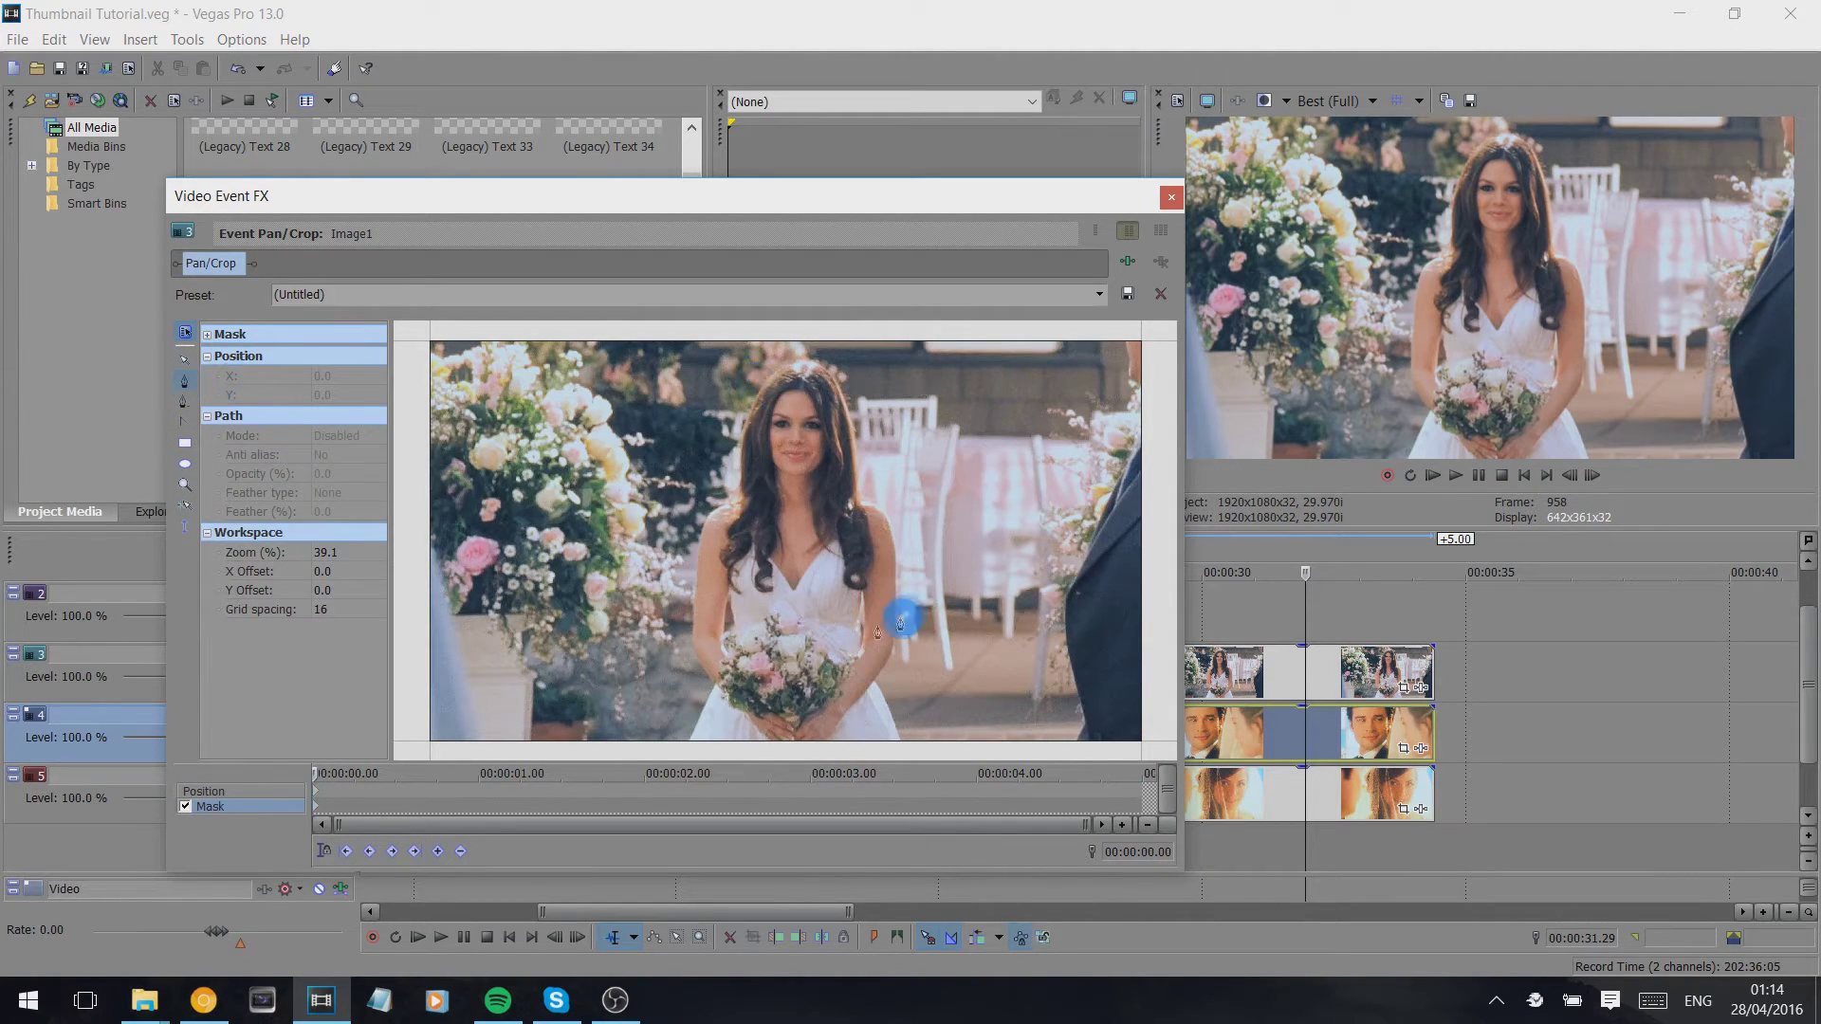
click(676, 745)
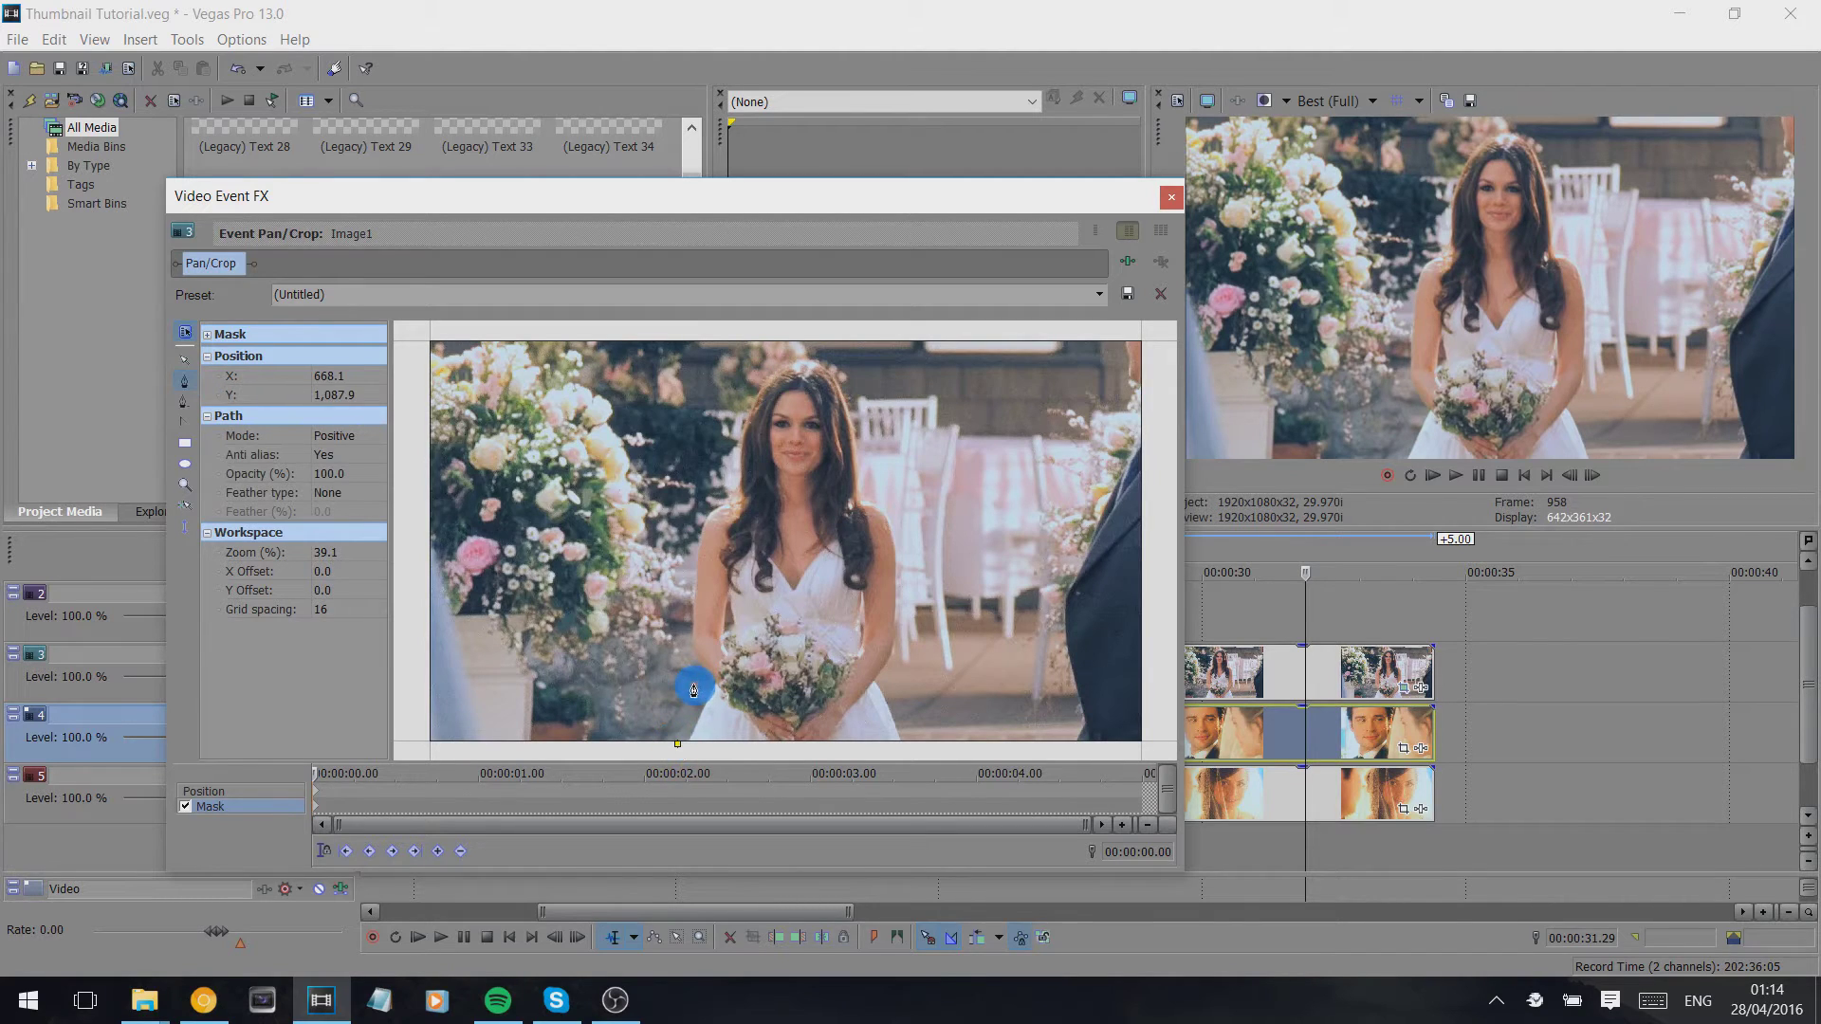
click(673, 572)
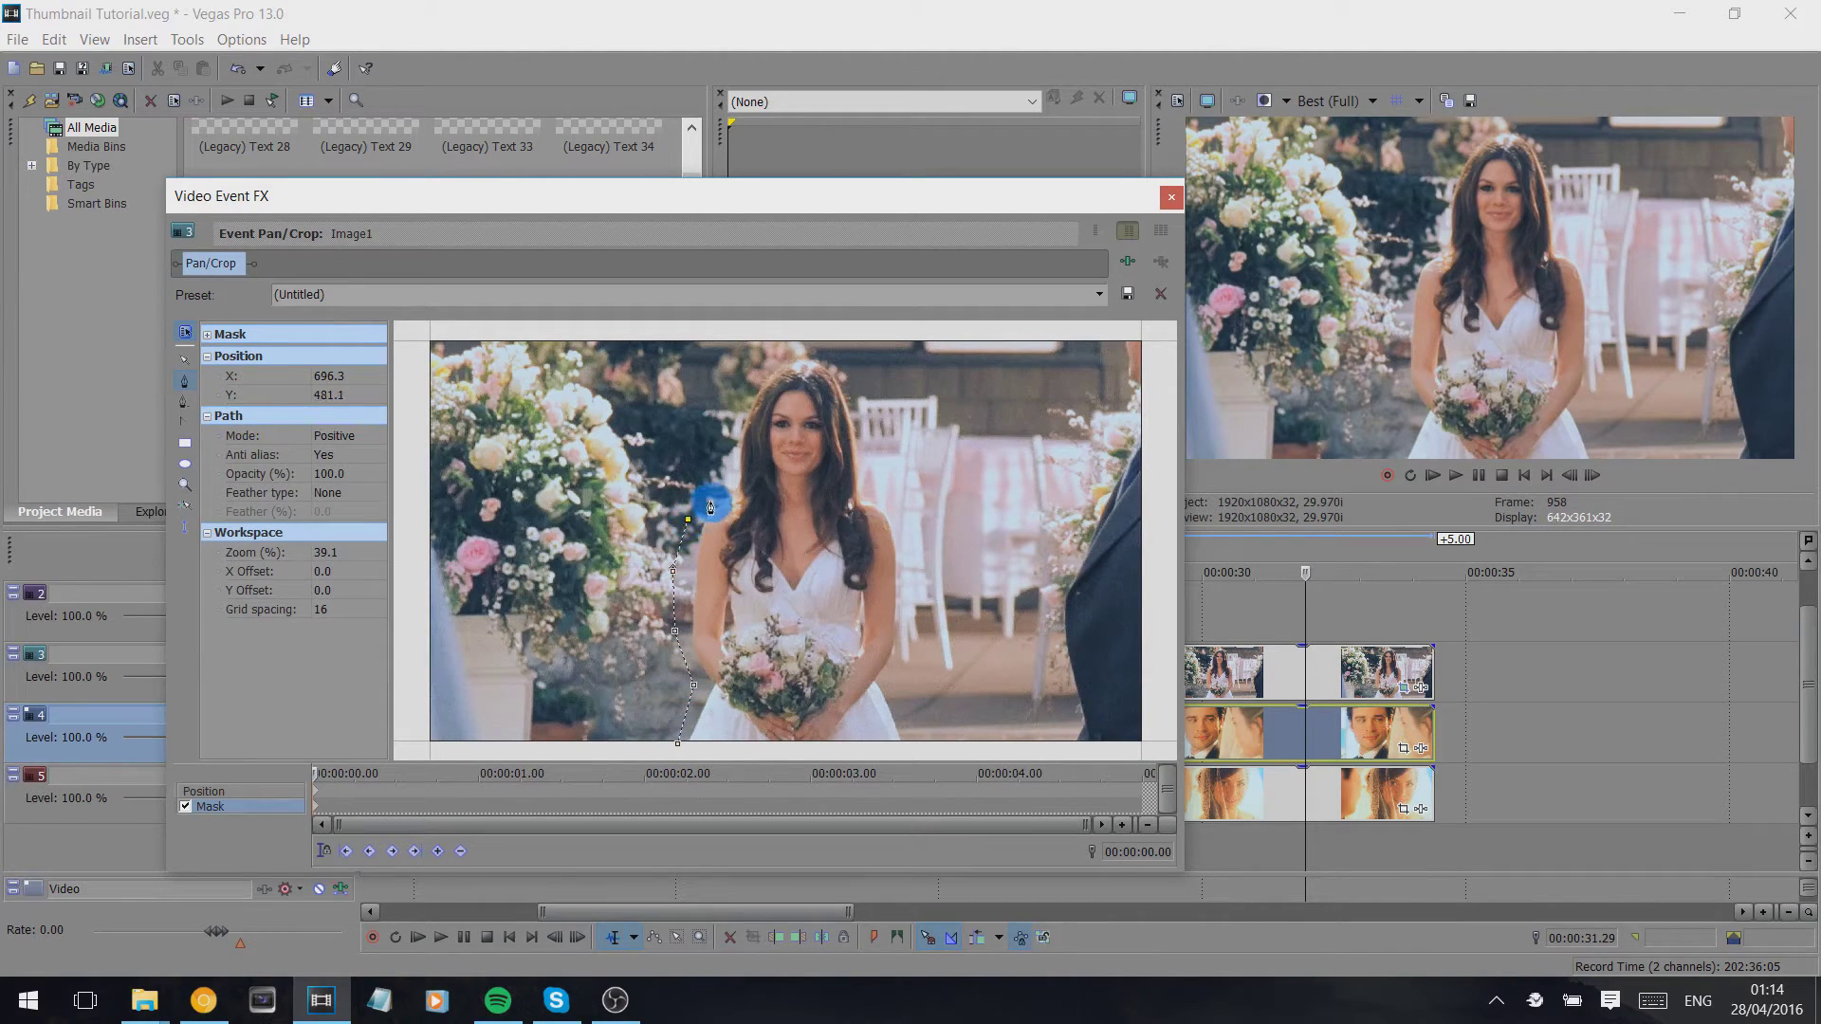
click(728, 477)
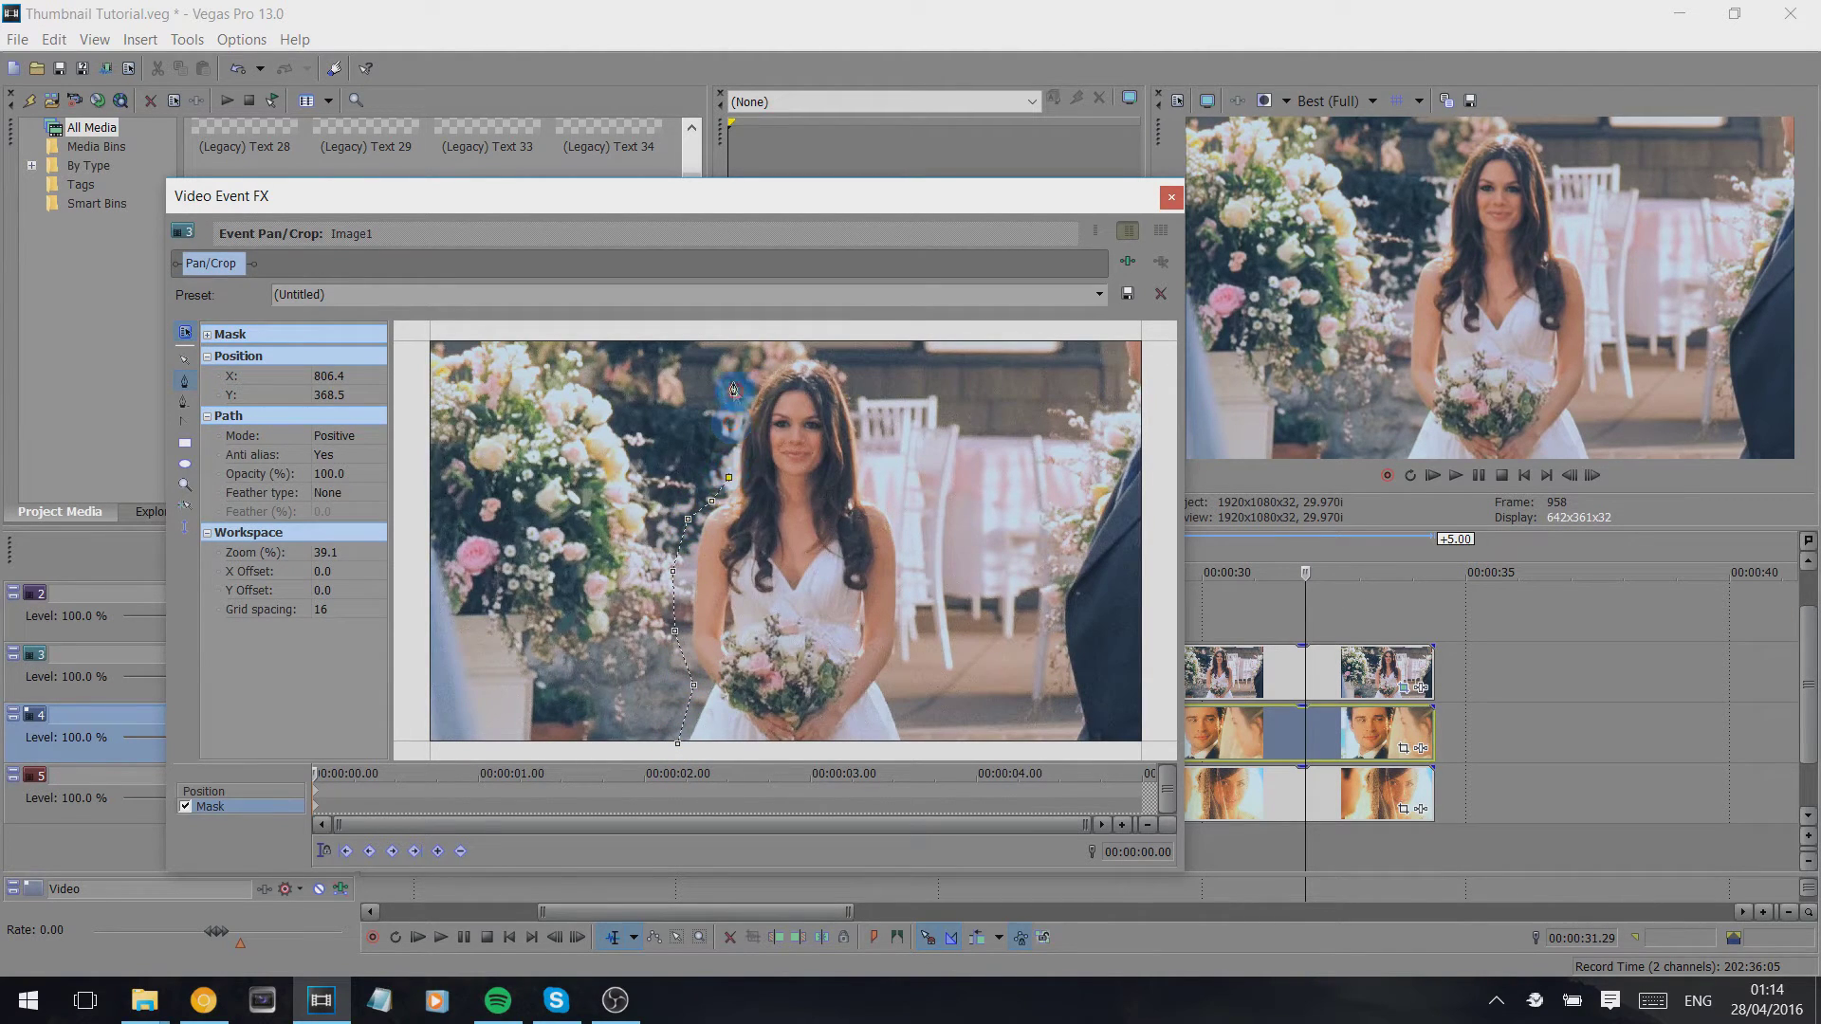
click(772, 359)
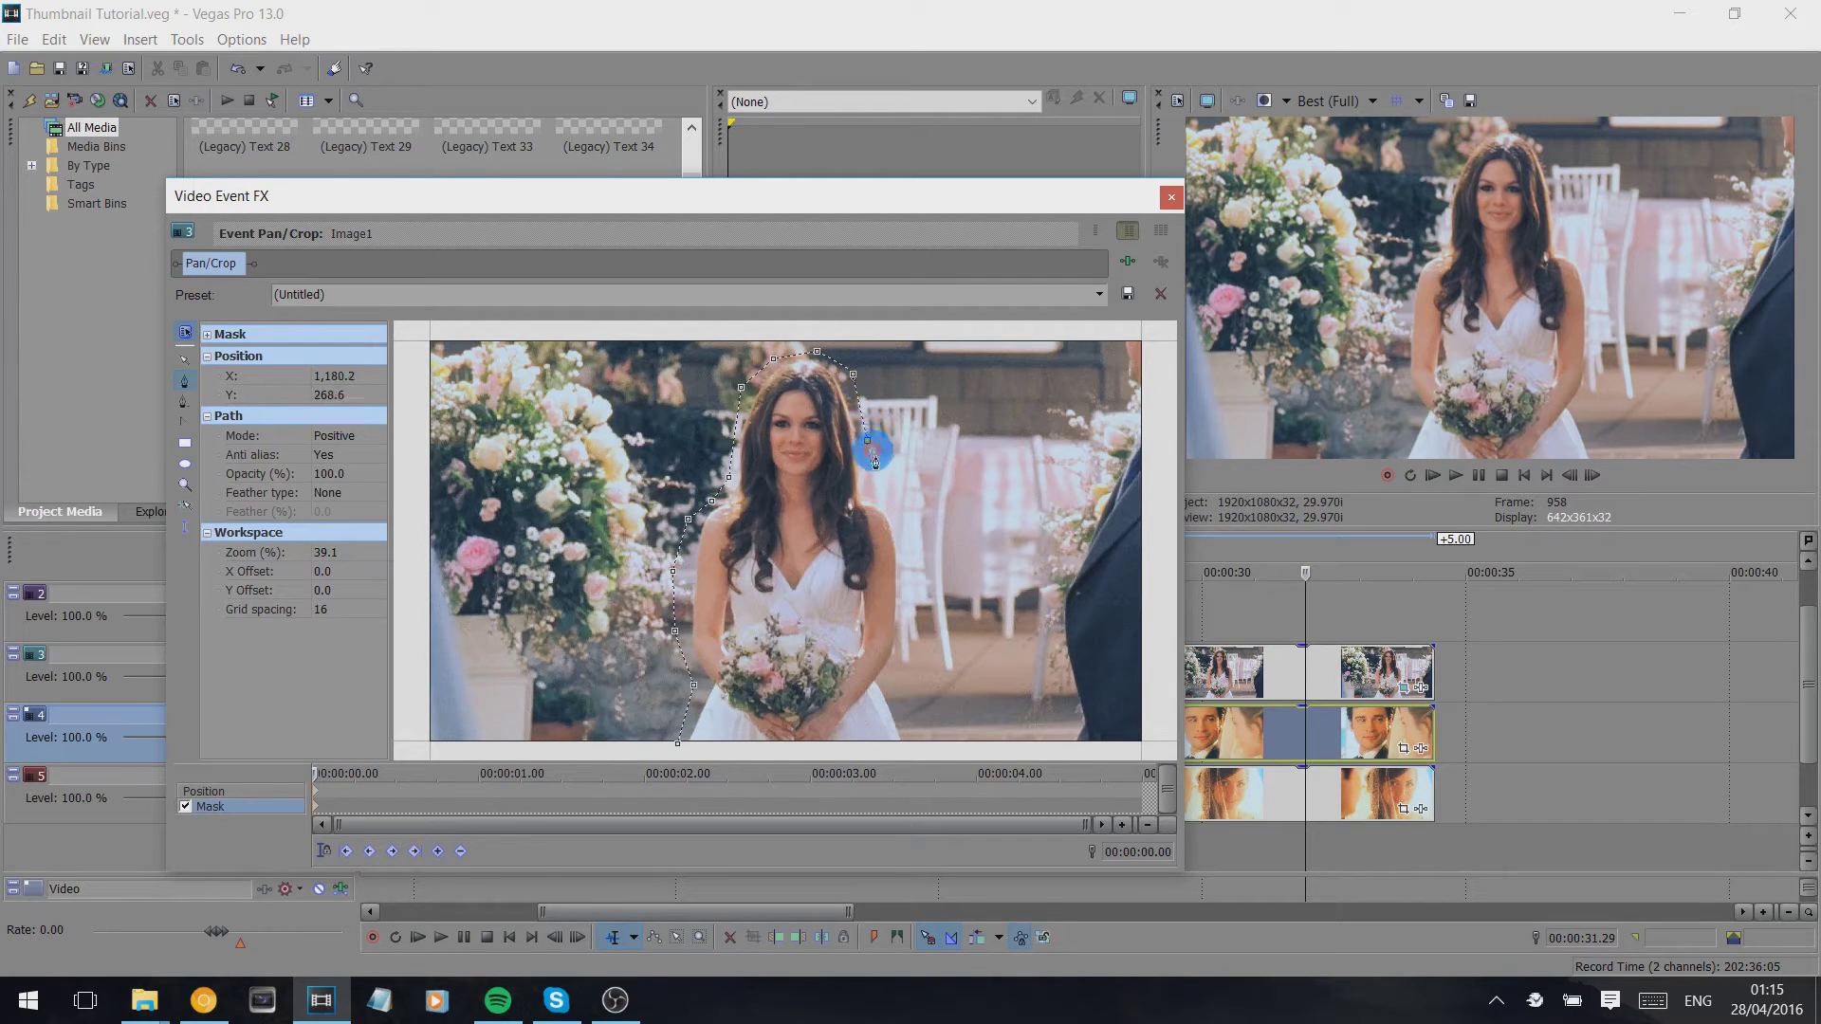
click(878, 486)
click(895, 509)
click(915, 545)
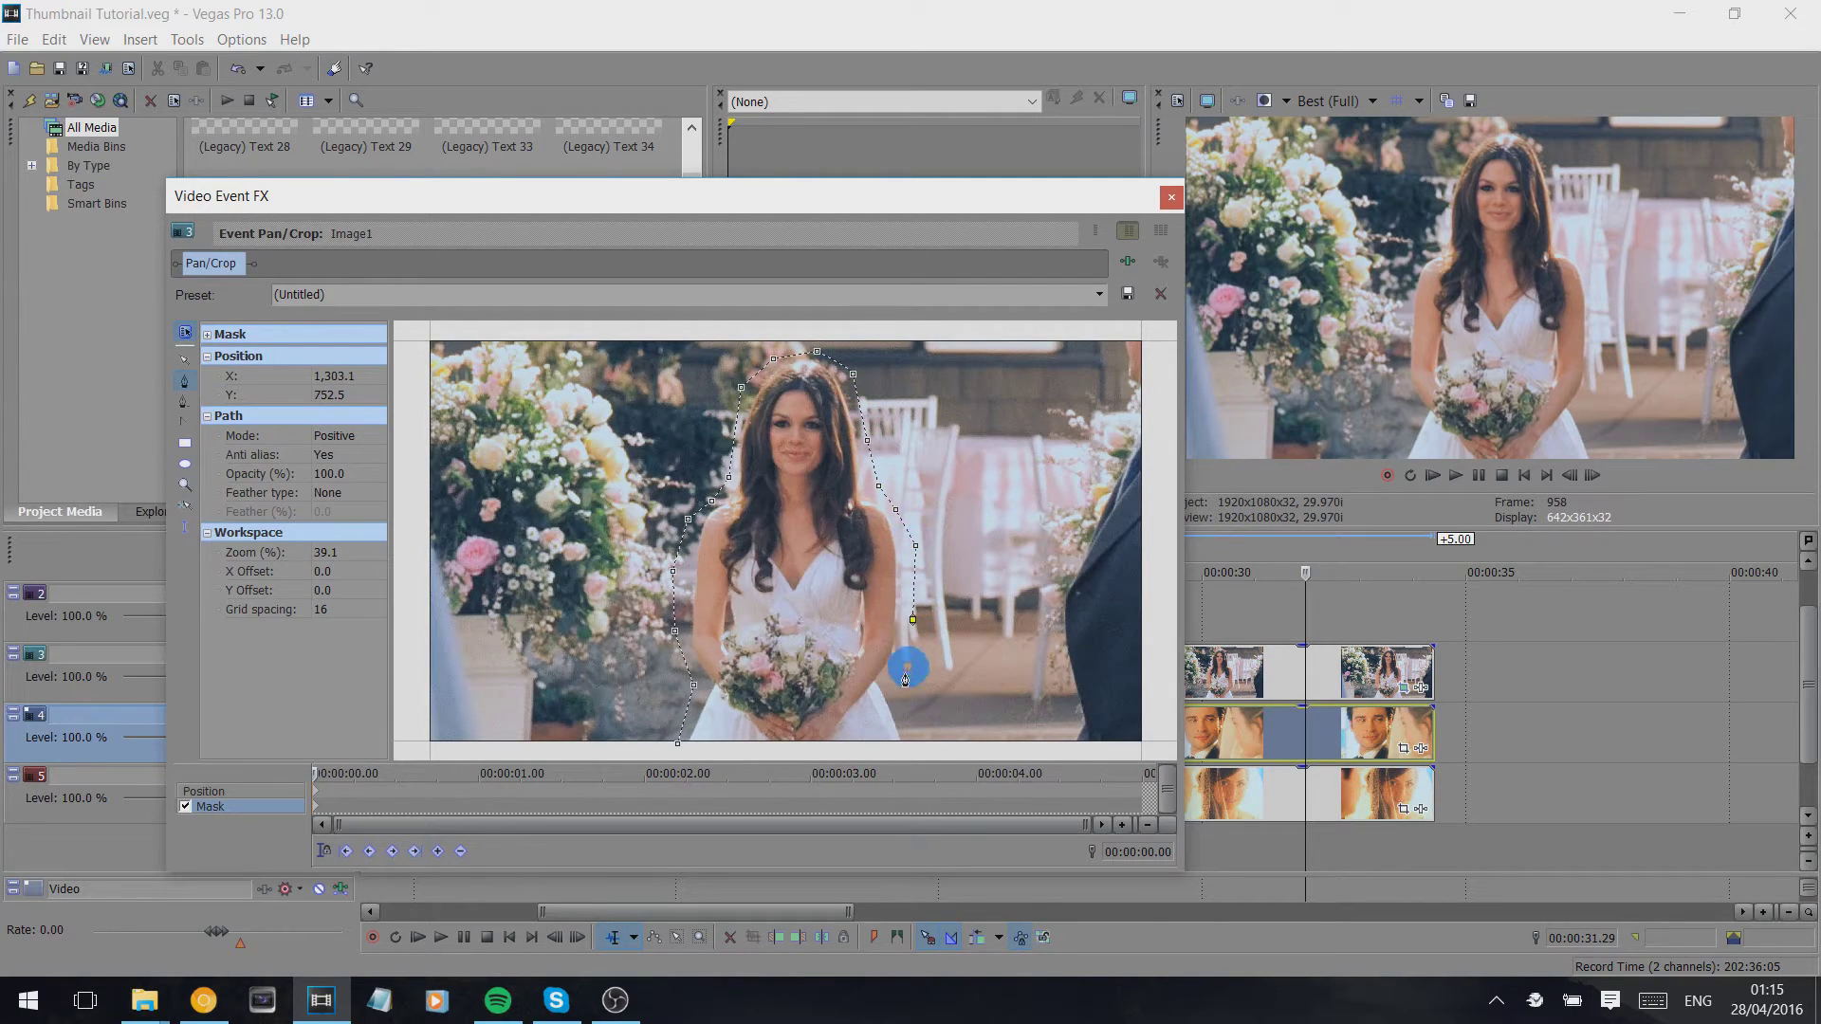
click(679, 754)
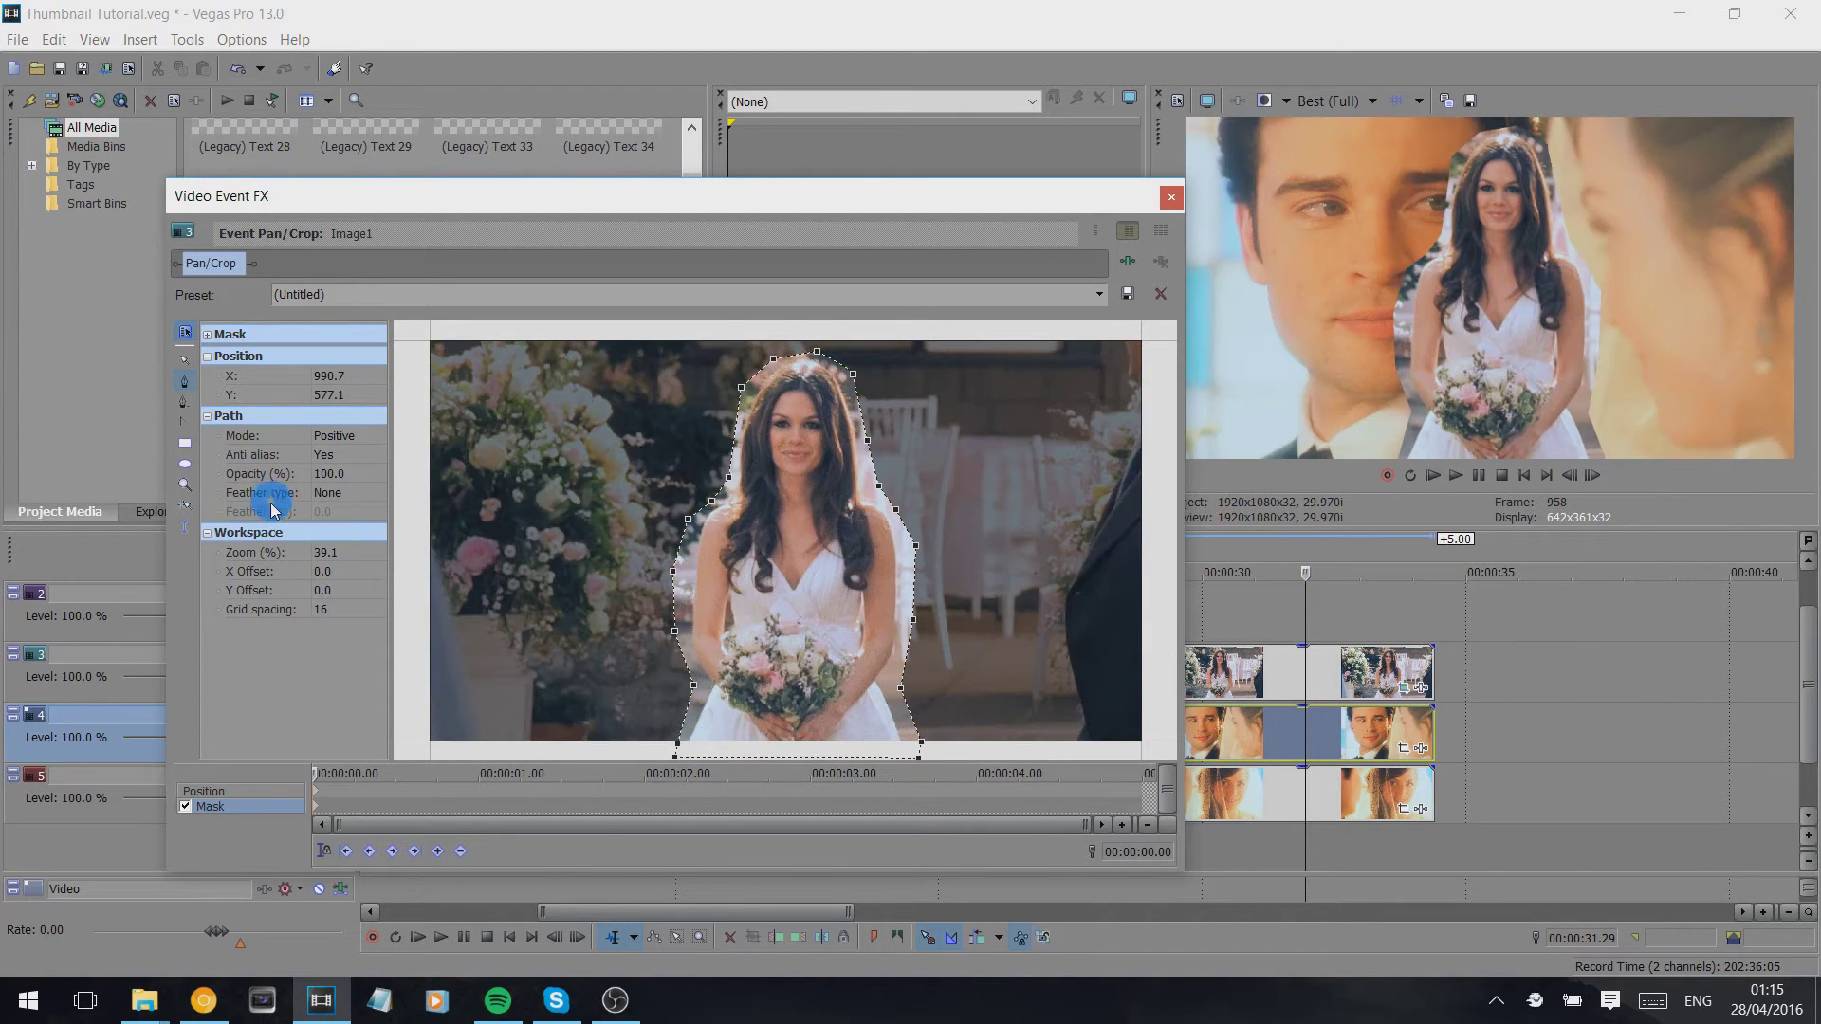
Feather the bride's mask on both sides at 27.4%.
click(350, 493)
click(340, 538)
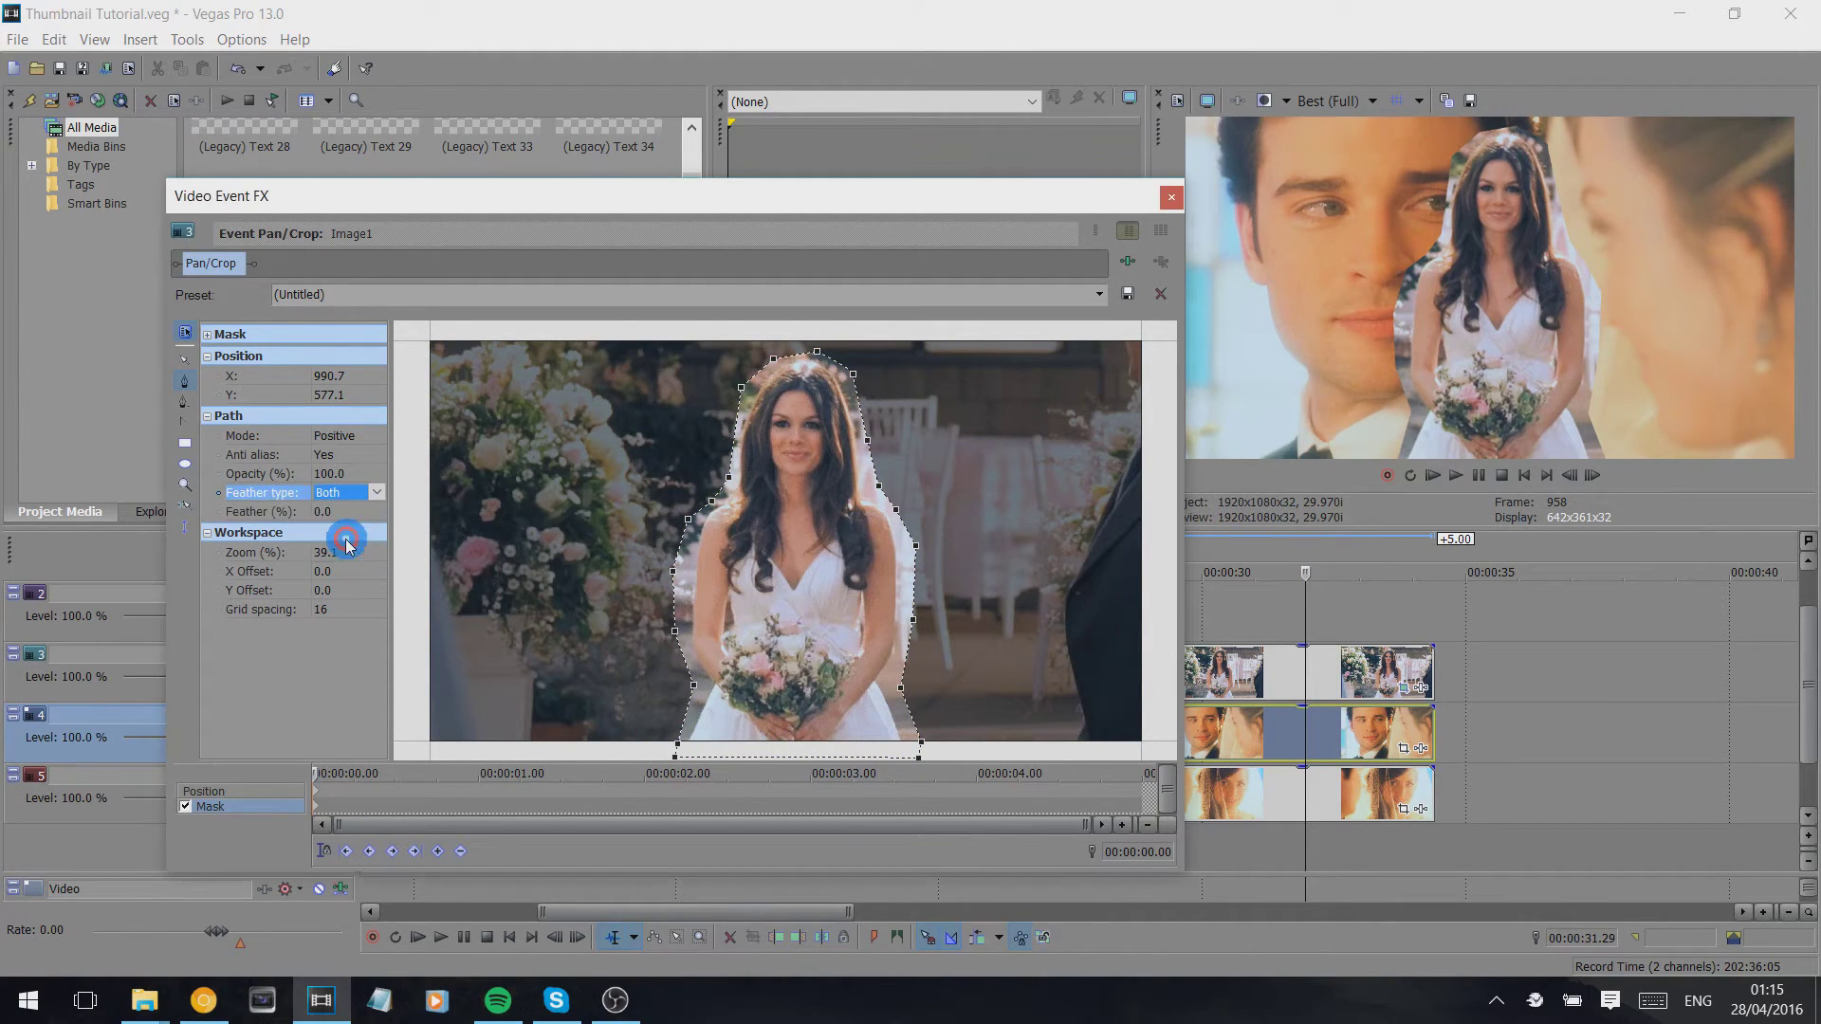
click(371, 521)
click(376, 513)
drag(326, 533, 353, 537)
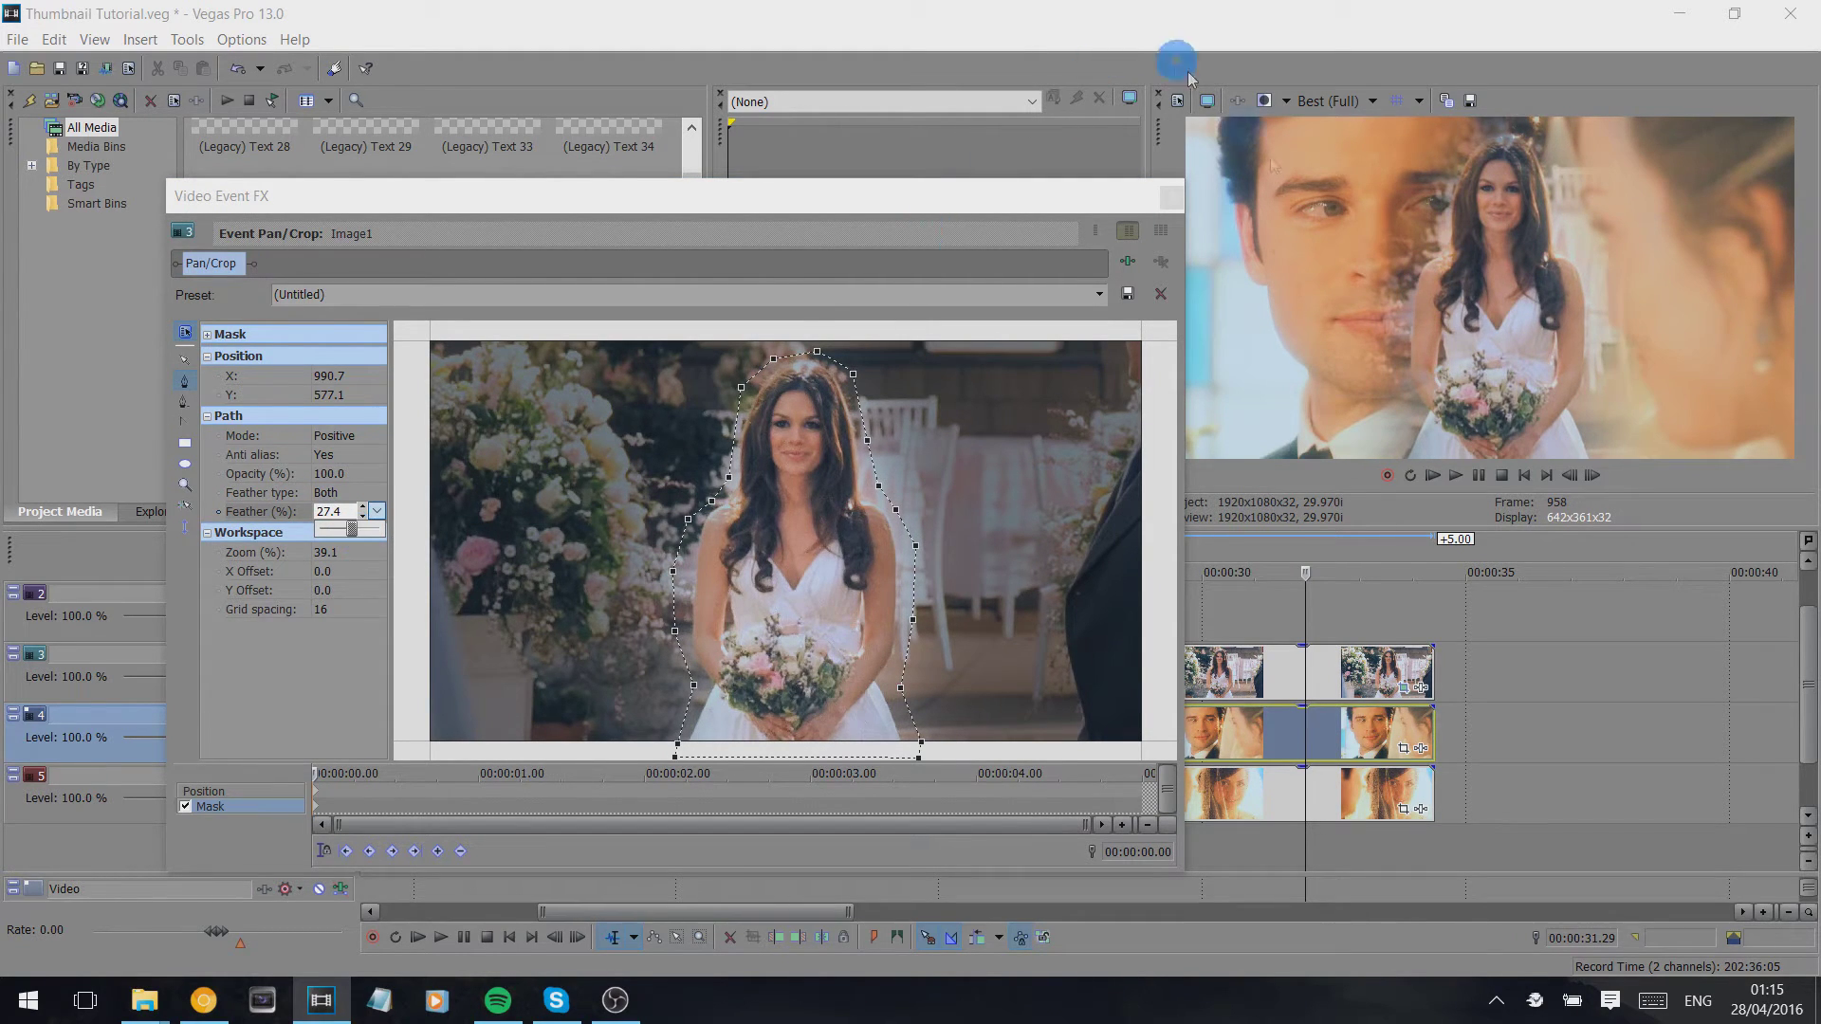
click(1171, 197)
click(1405, 750)
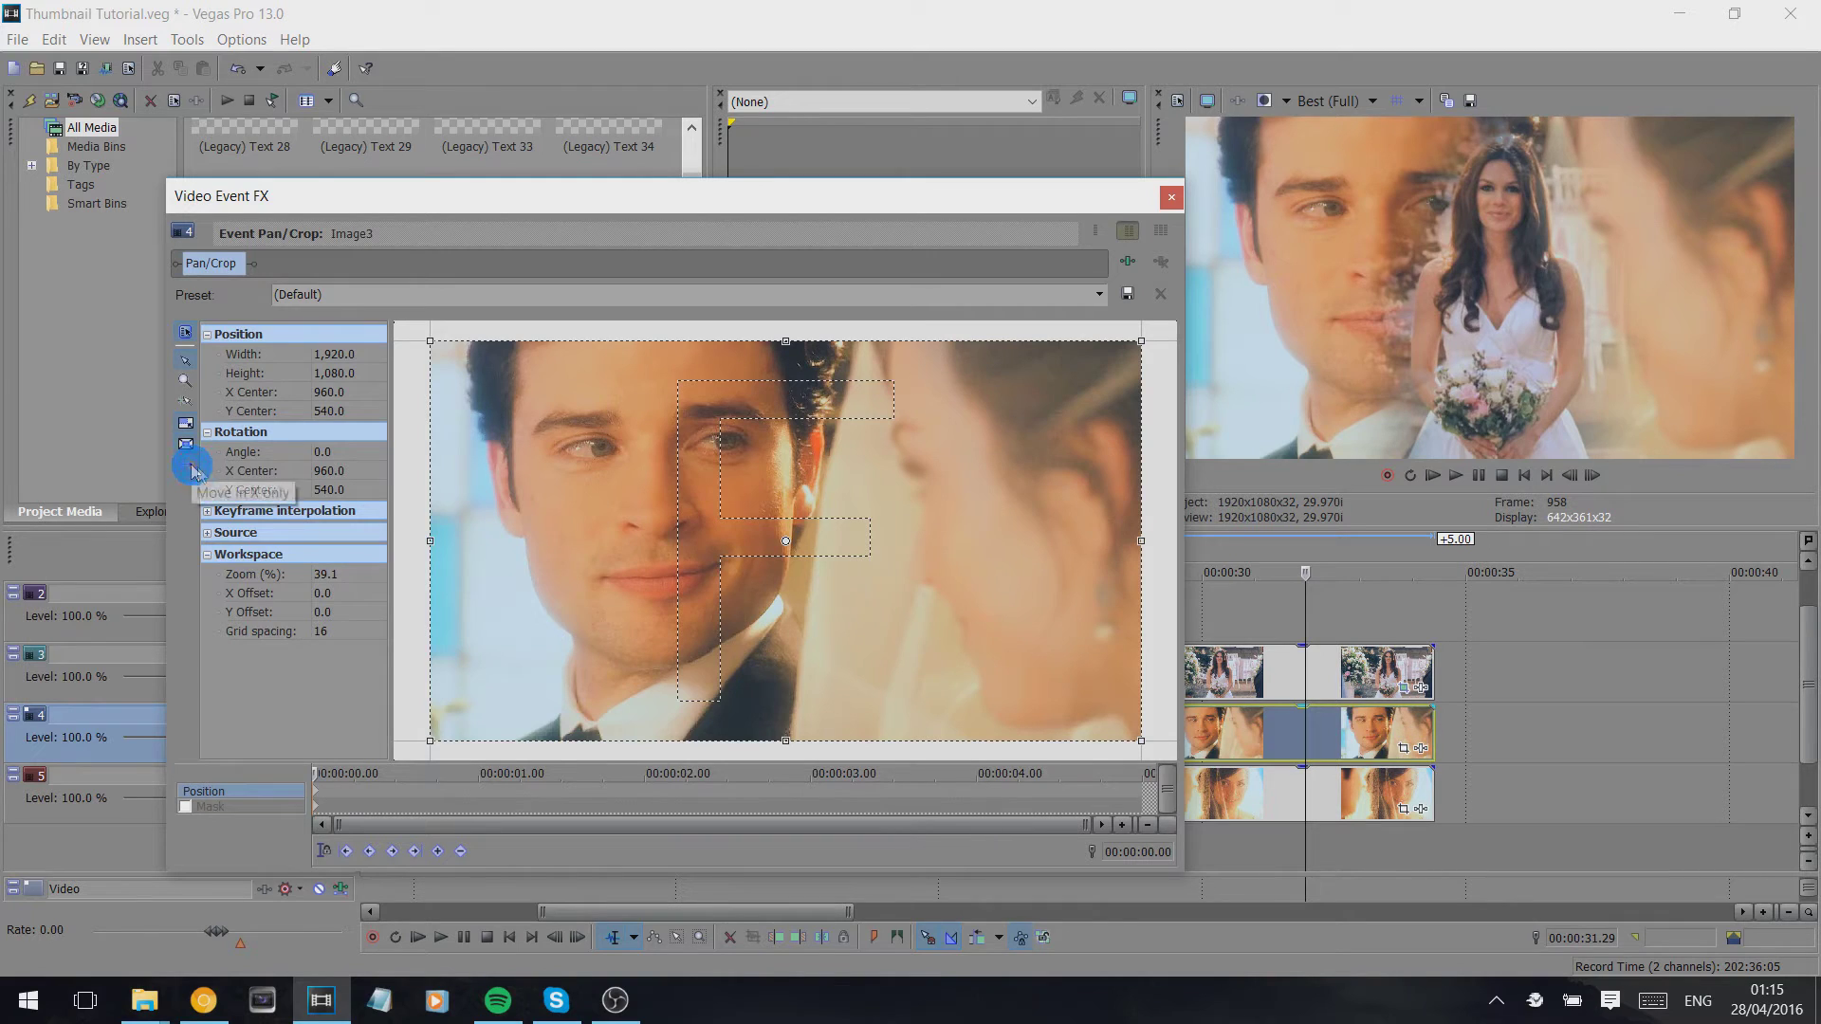
Shift Image3's crop frame to X Center 1,185.3 so the groom fills the left side.
drag(576, 444, 652, 446)
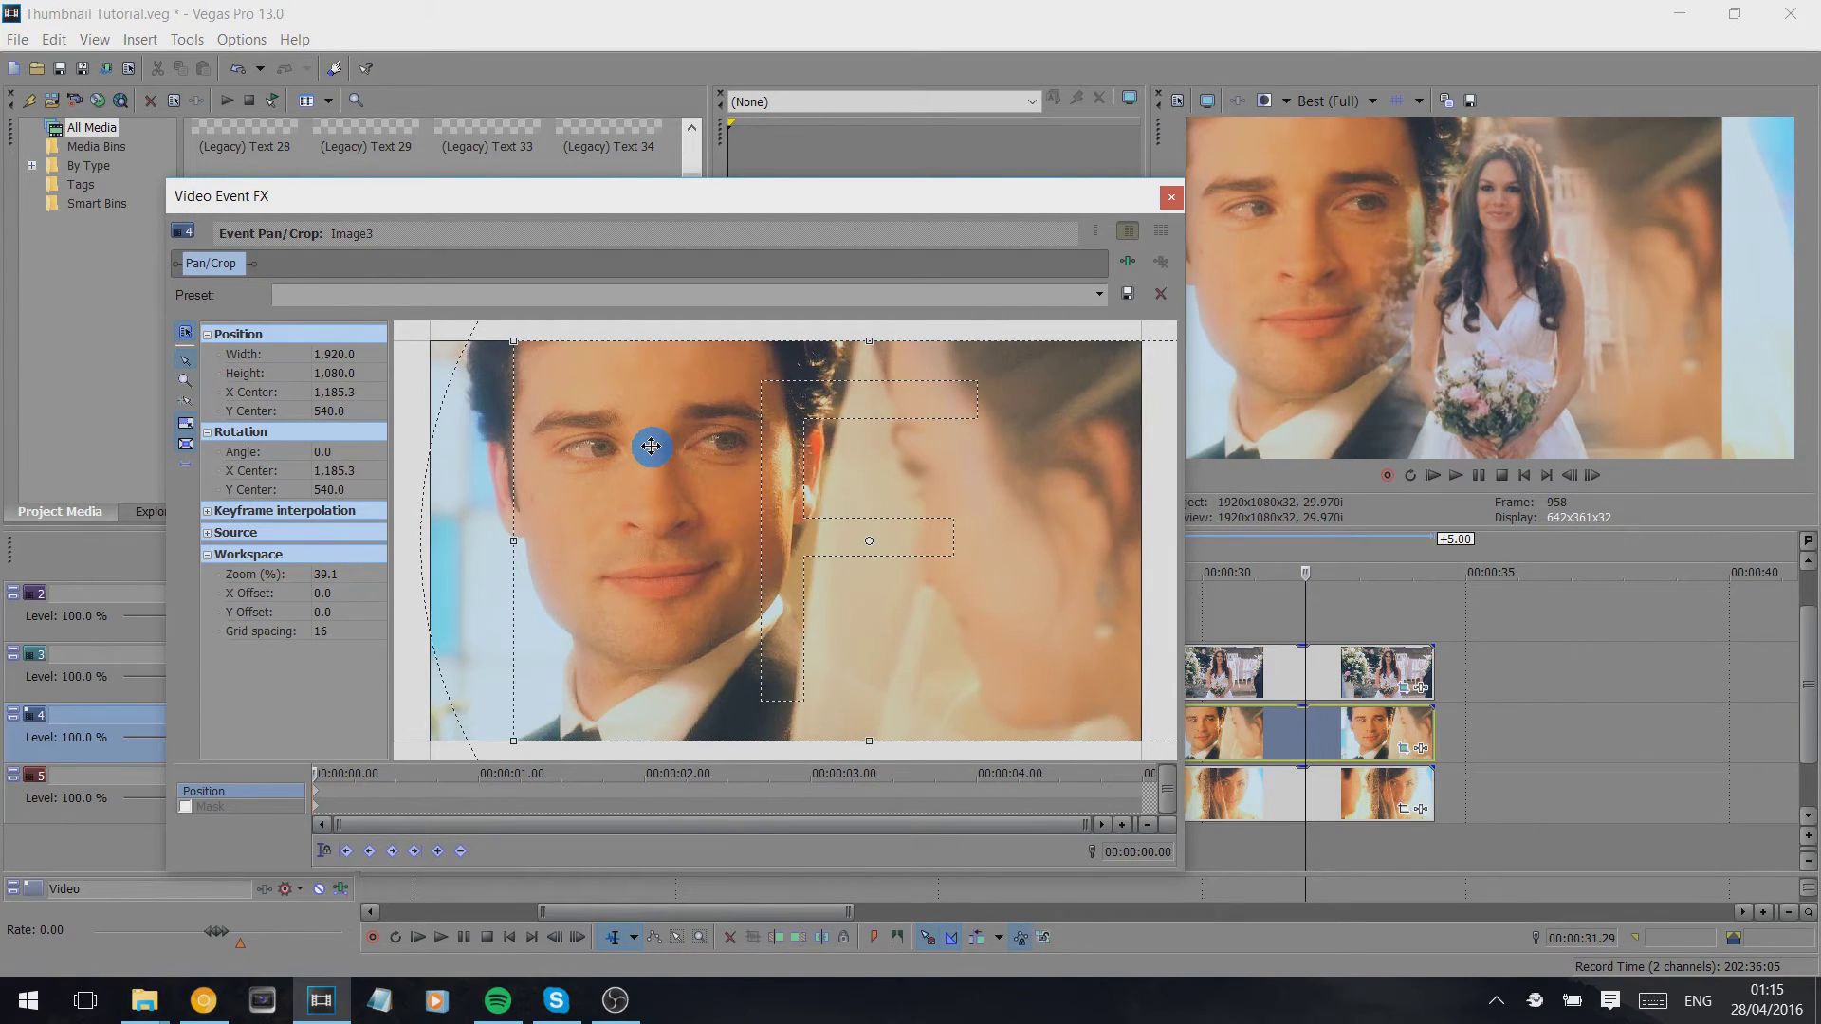
click(1173, 199)
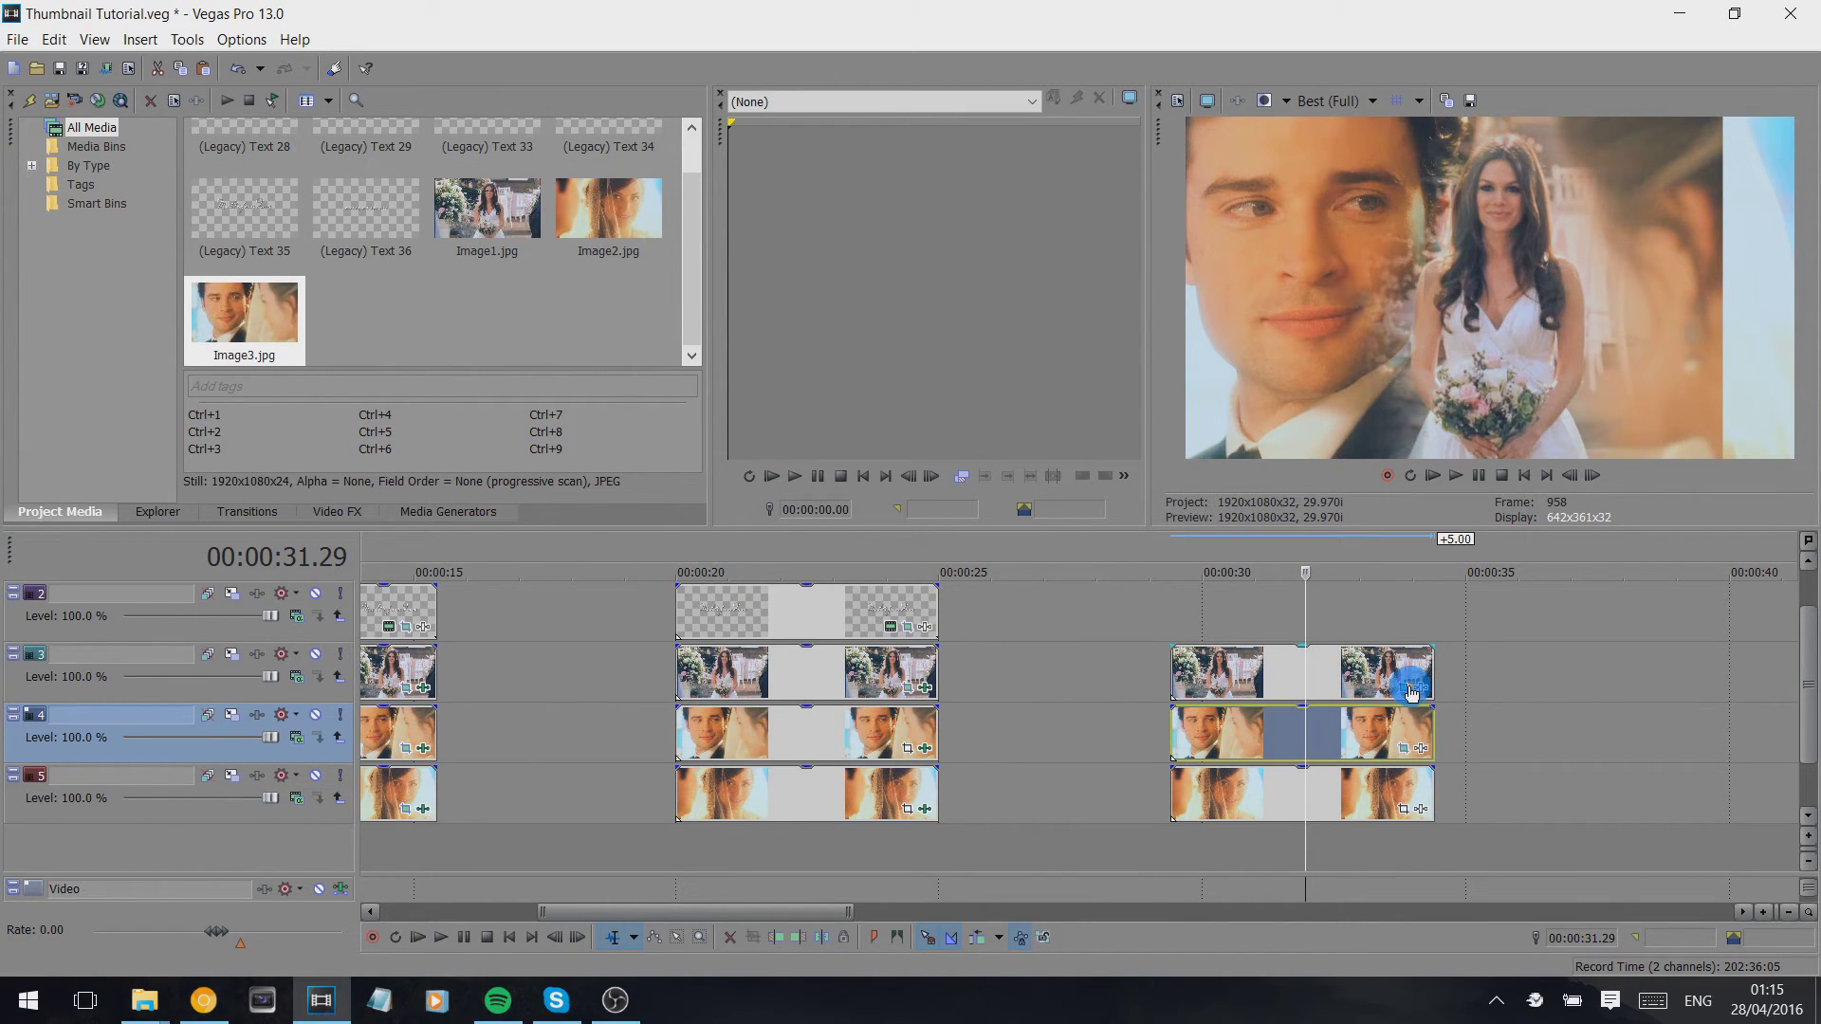
Enable a mask on Image3 and trace a closed path along the veil edge and left frame border.
click(1410, 756)
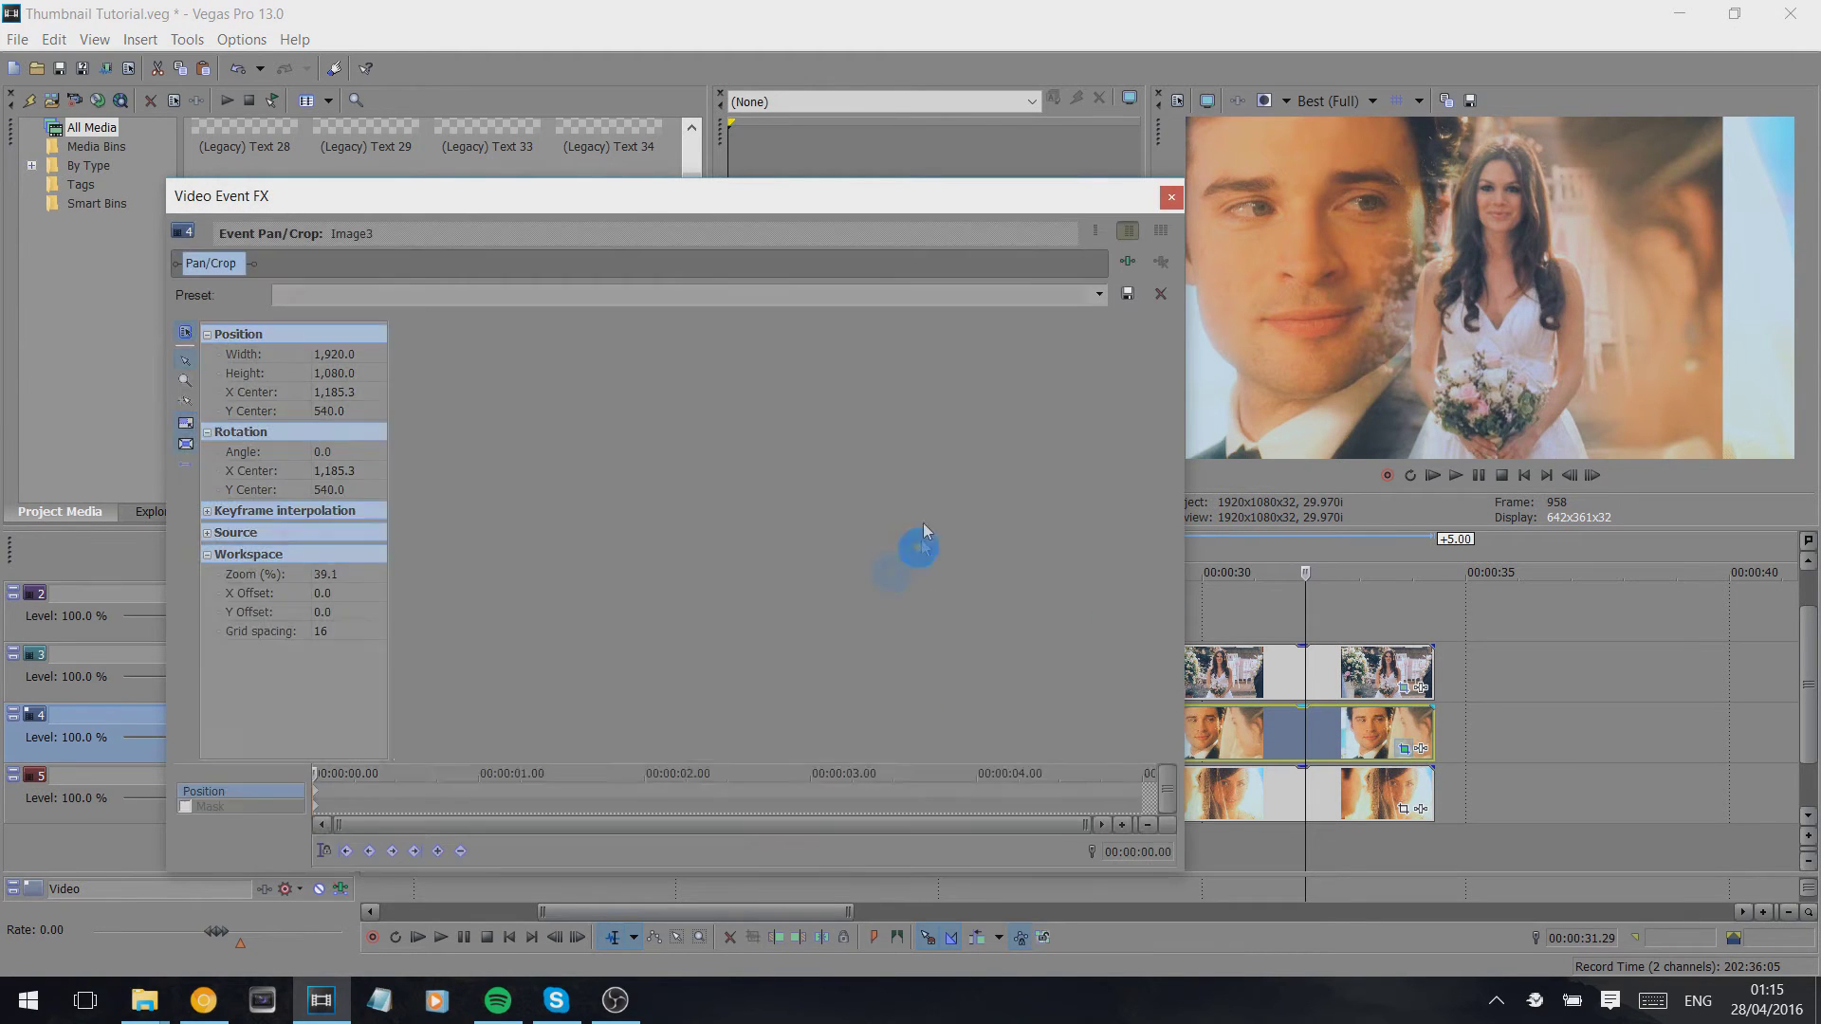
click(188, 806)
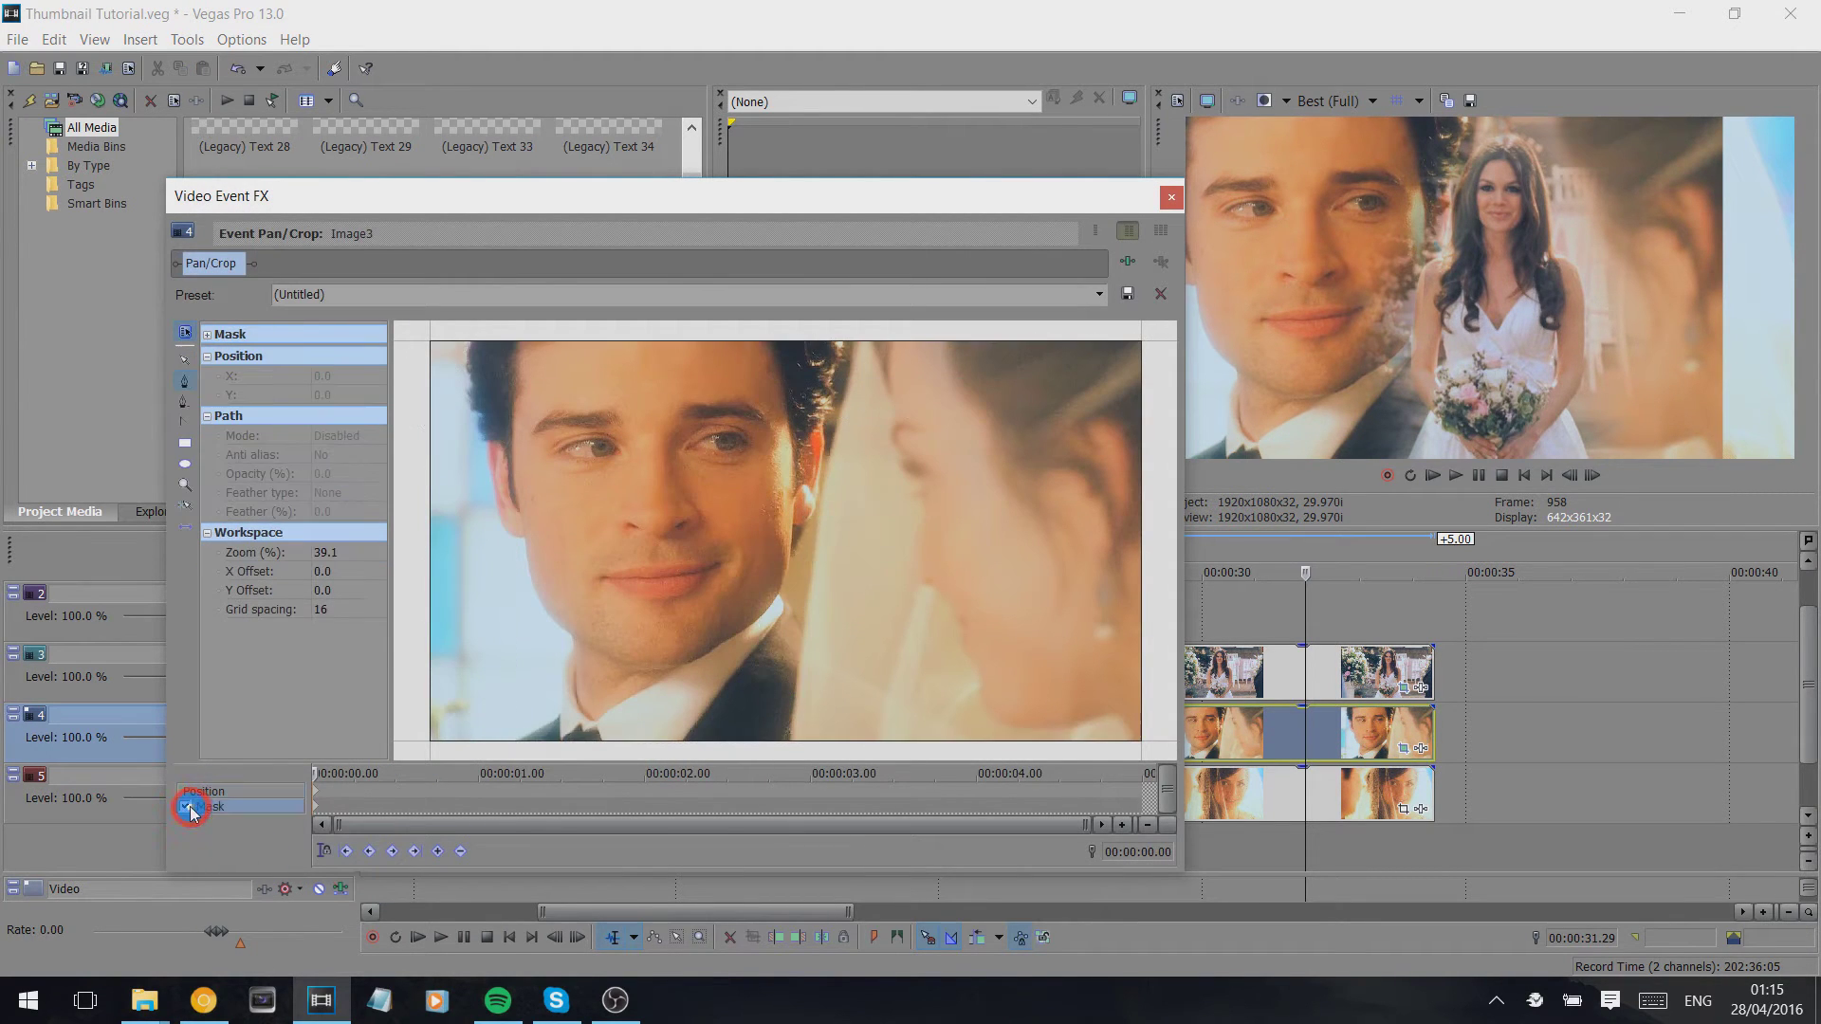
click(184, 380)
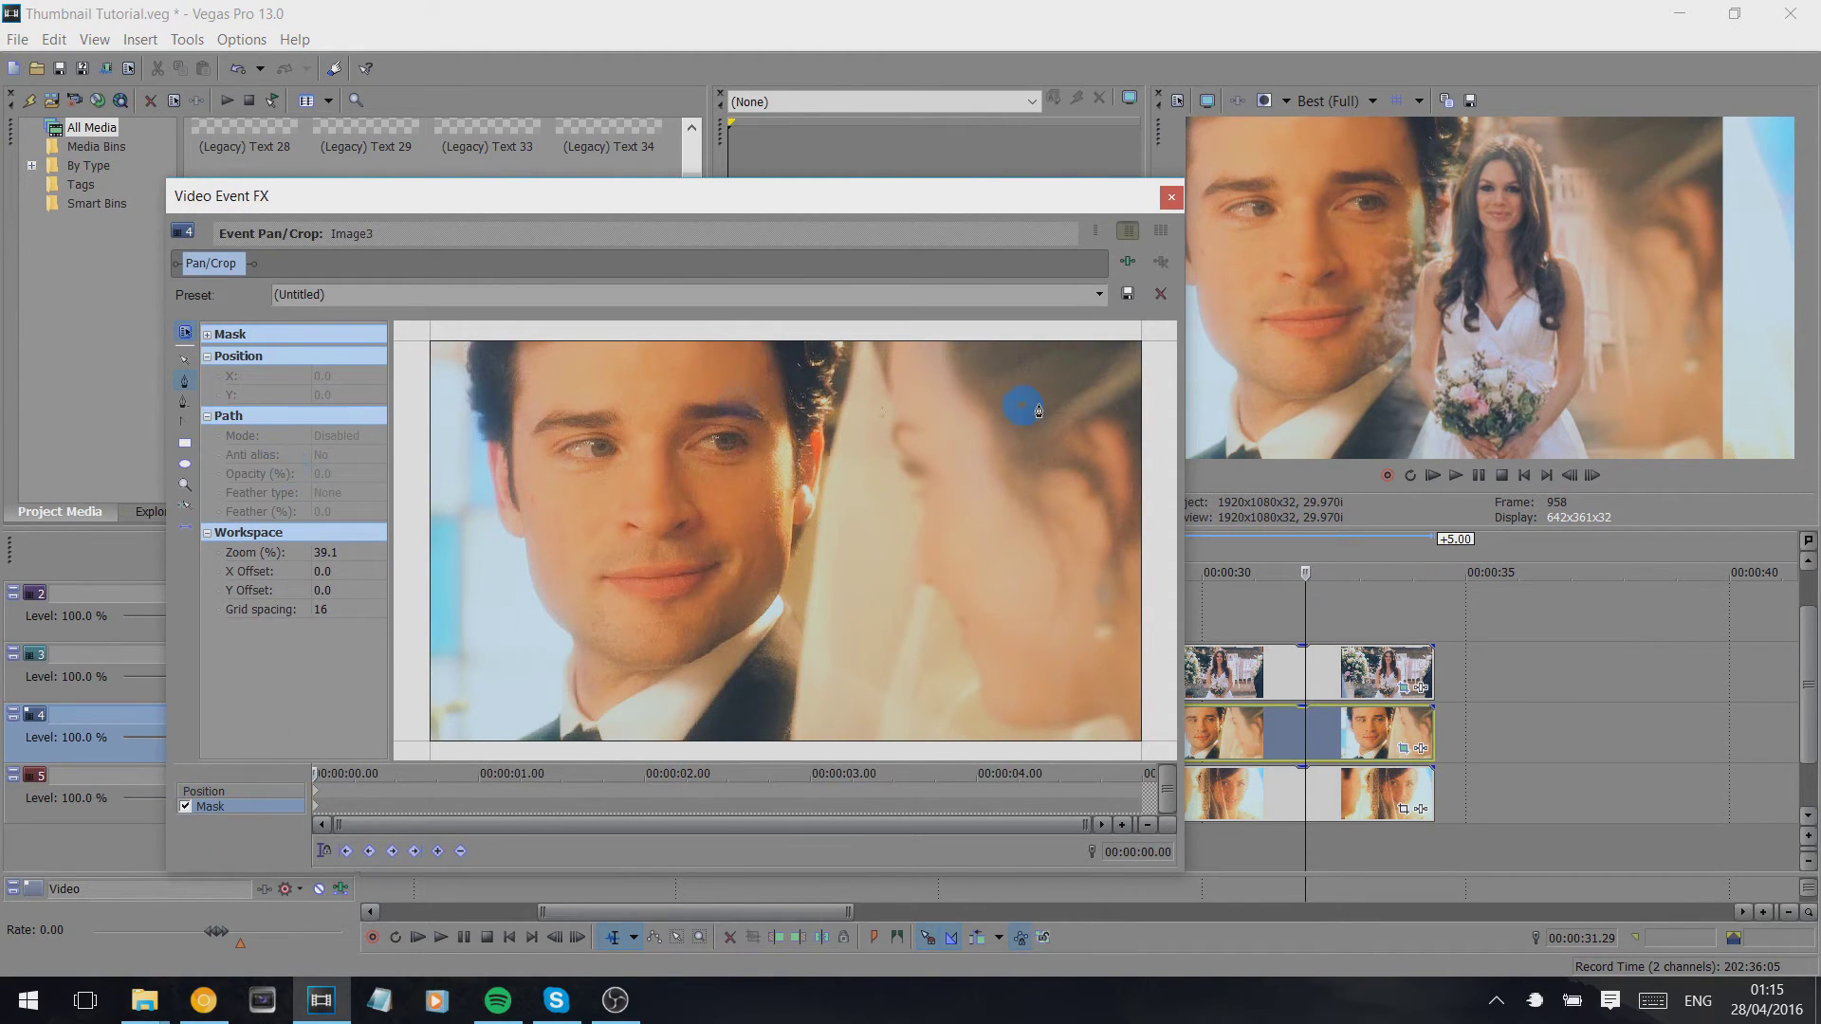
click(860, 350)
click(845, 426)
click(841, 493)
click(810, 575)
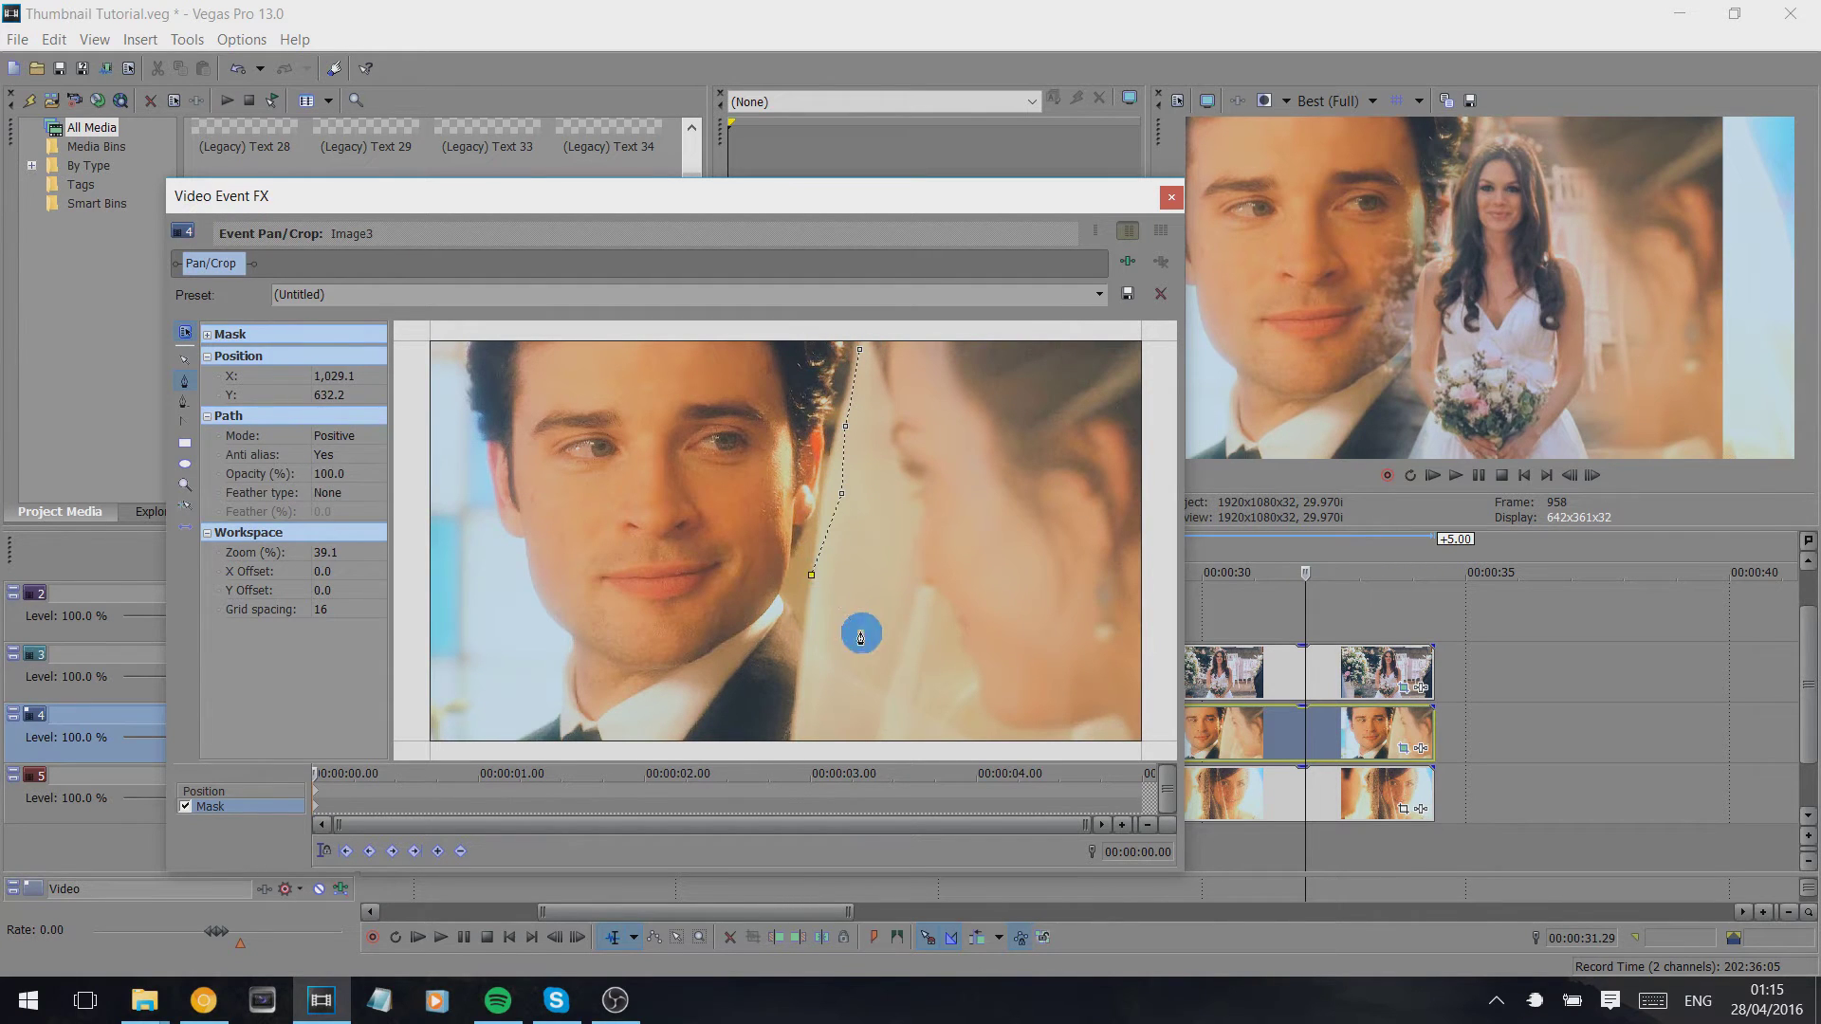
click(861, 632)
click(924, 690)
click(1015, 750)
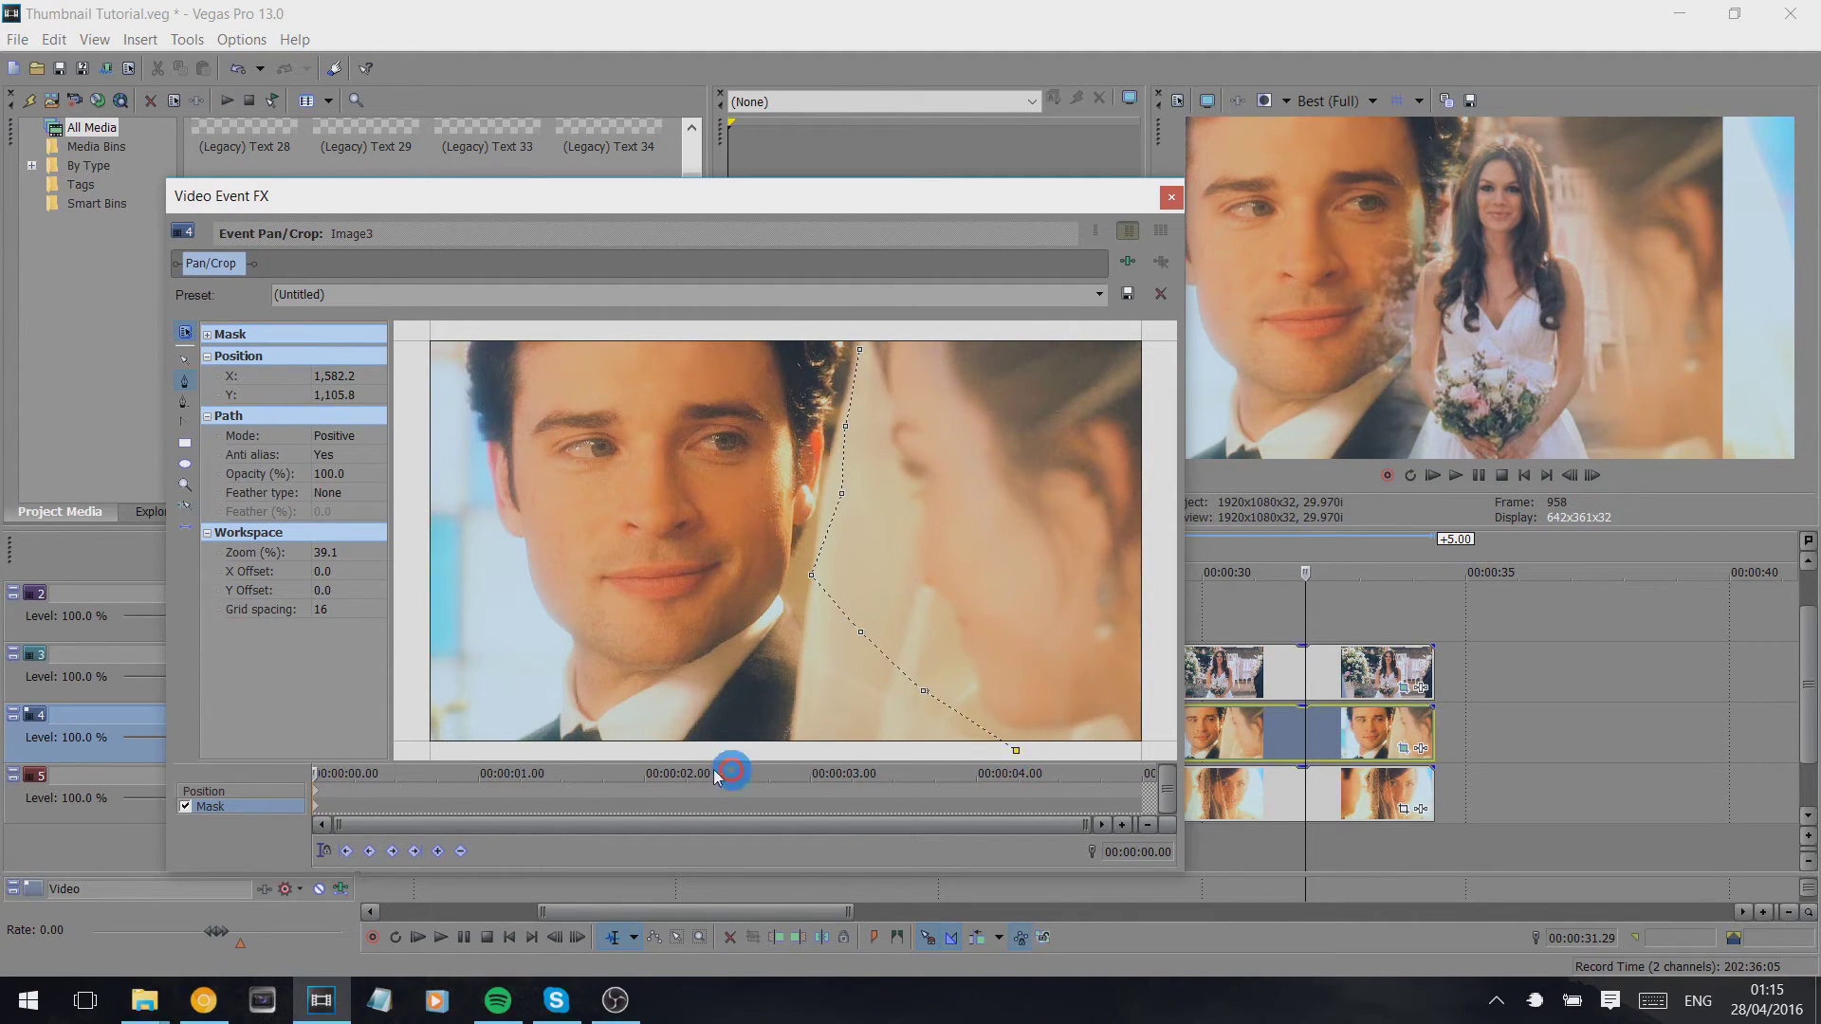
click(415, 752)
click(410, 331)
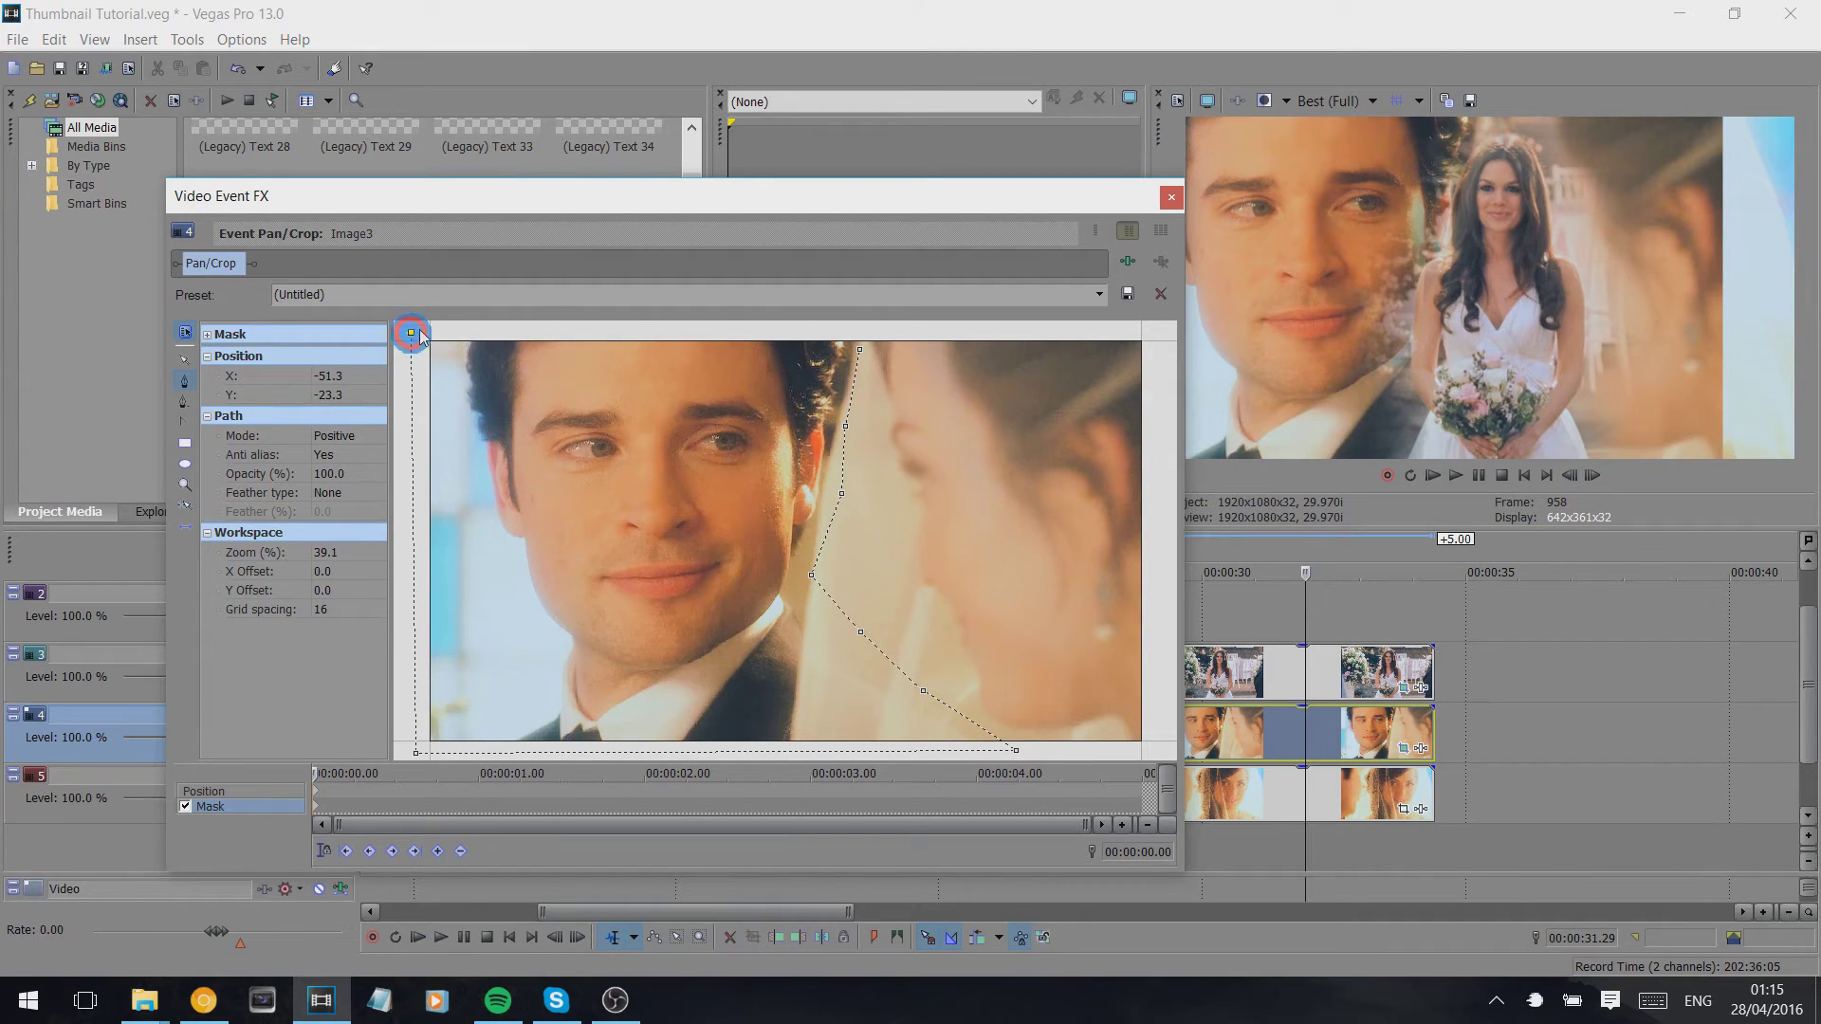
click(874, 331)
click(859, 351)
Set the groom mask's feather type to Both at 5.6%.
click(438, 517)
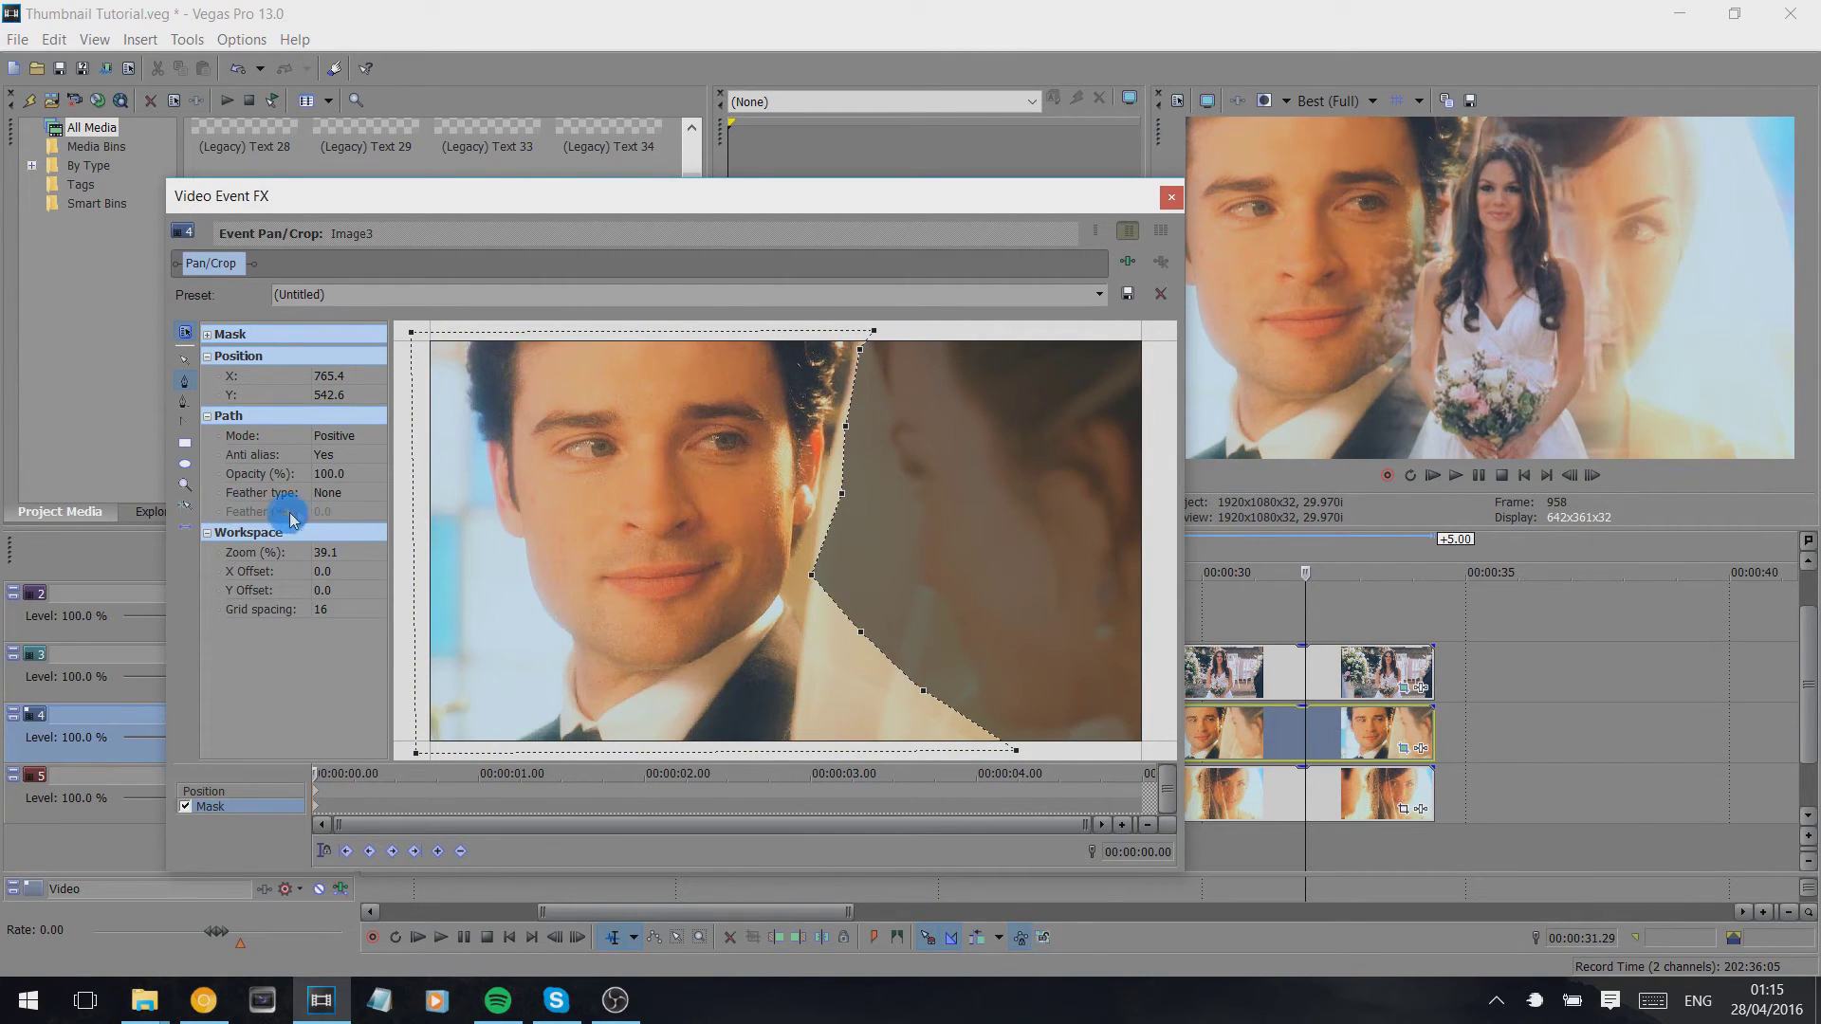
click(343, 492)
click(340, 539)
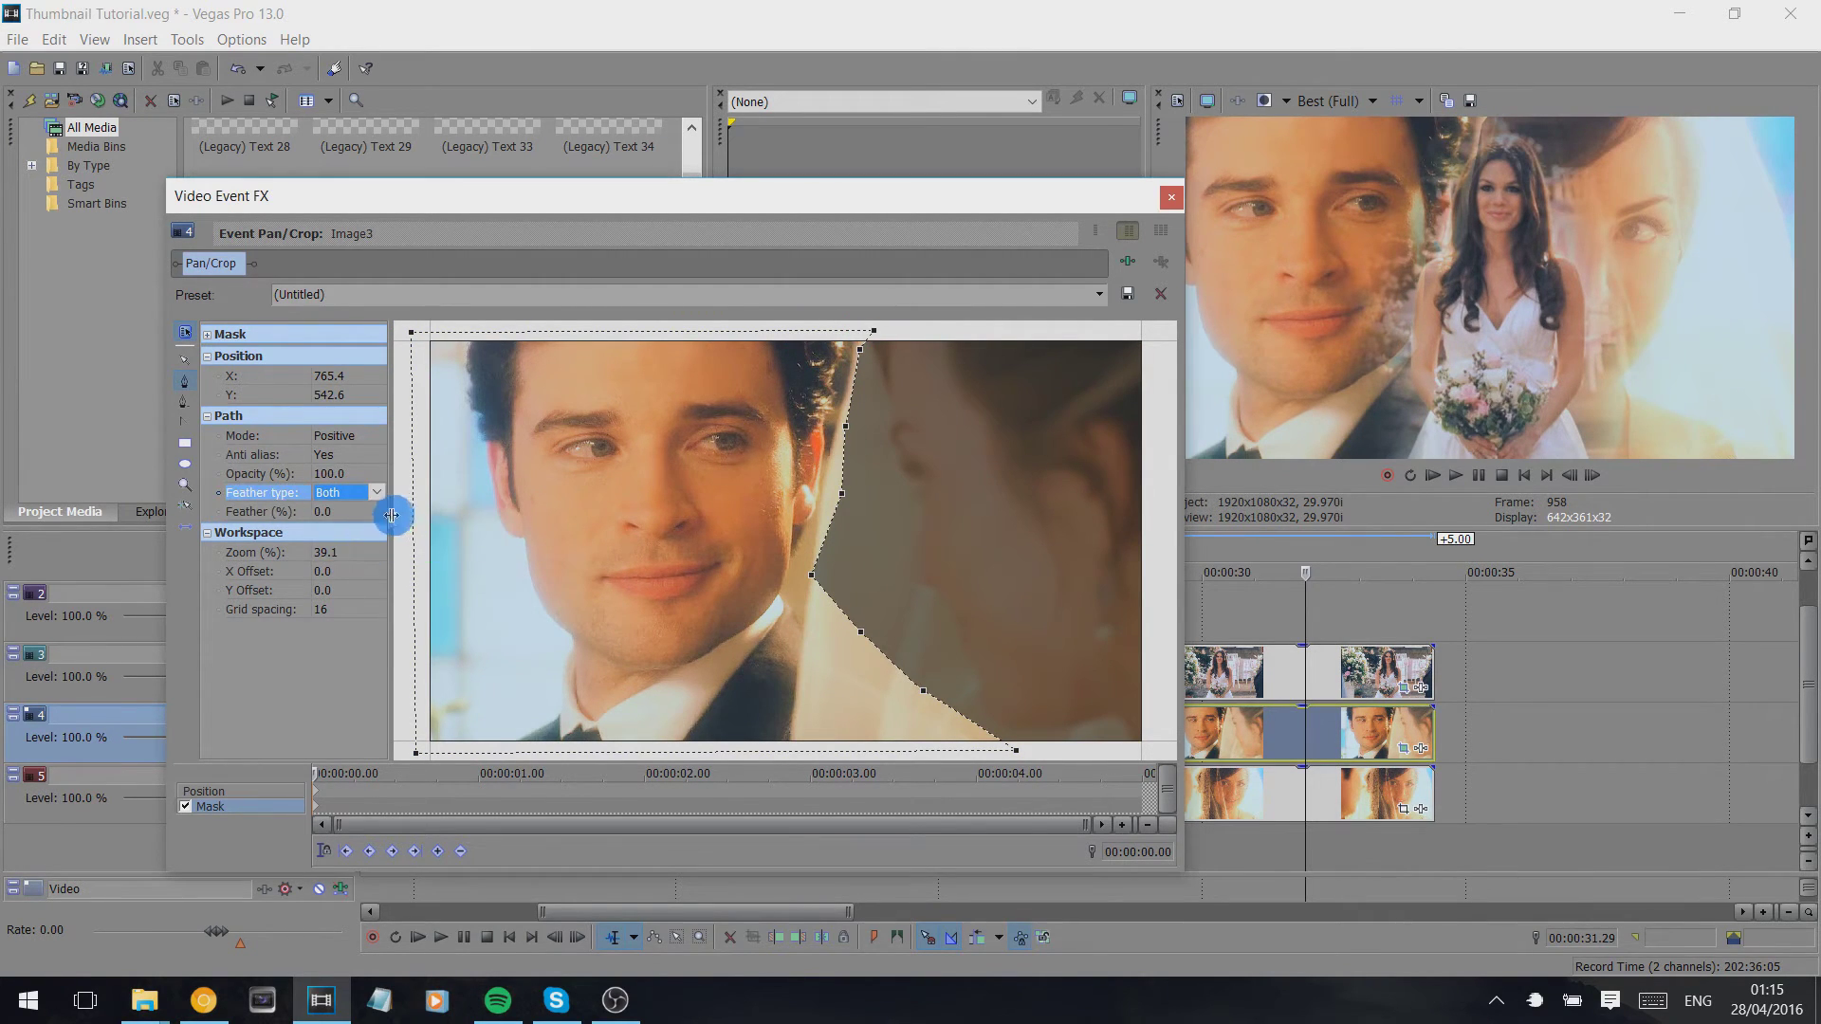
click(340, 513)
mouse_move(330, 528)
mouse_down()
mouse_move(816, 548)
mouse_move(471, 565)
mouse_move(334, 546)
mouse_up()
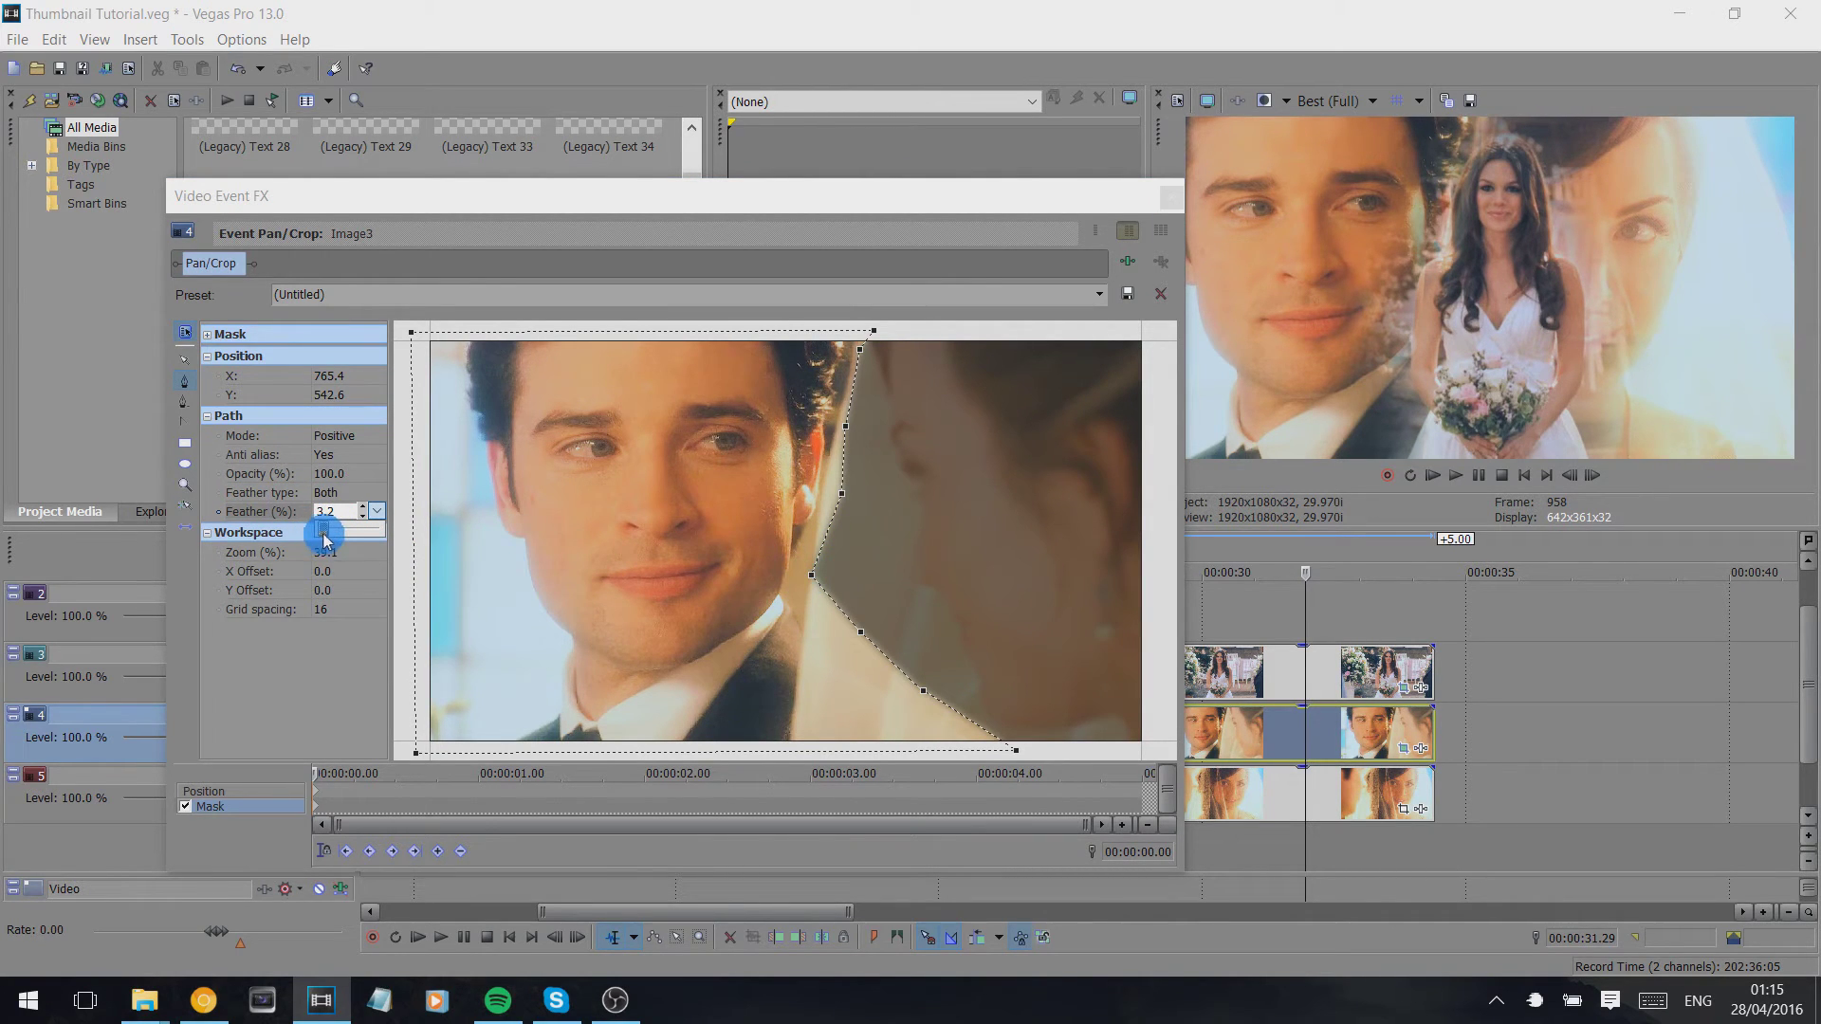
click(1246, 194)
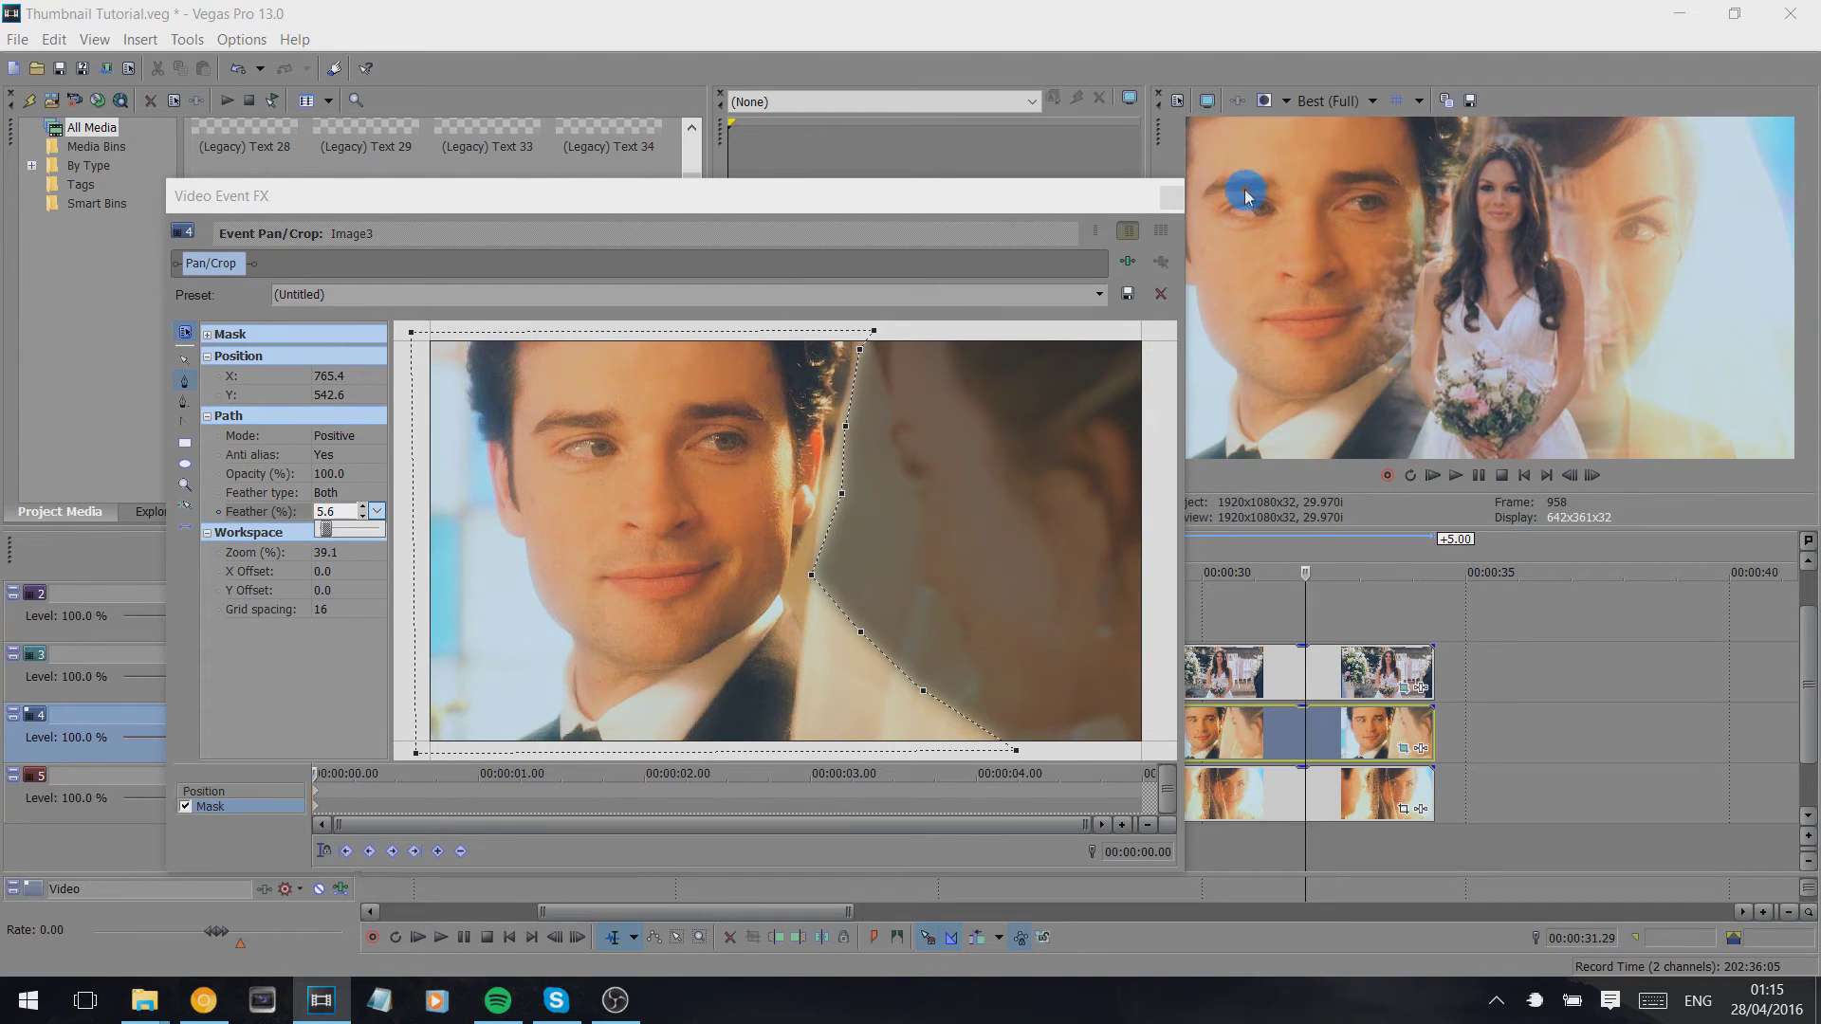
click(1174, 200)
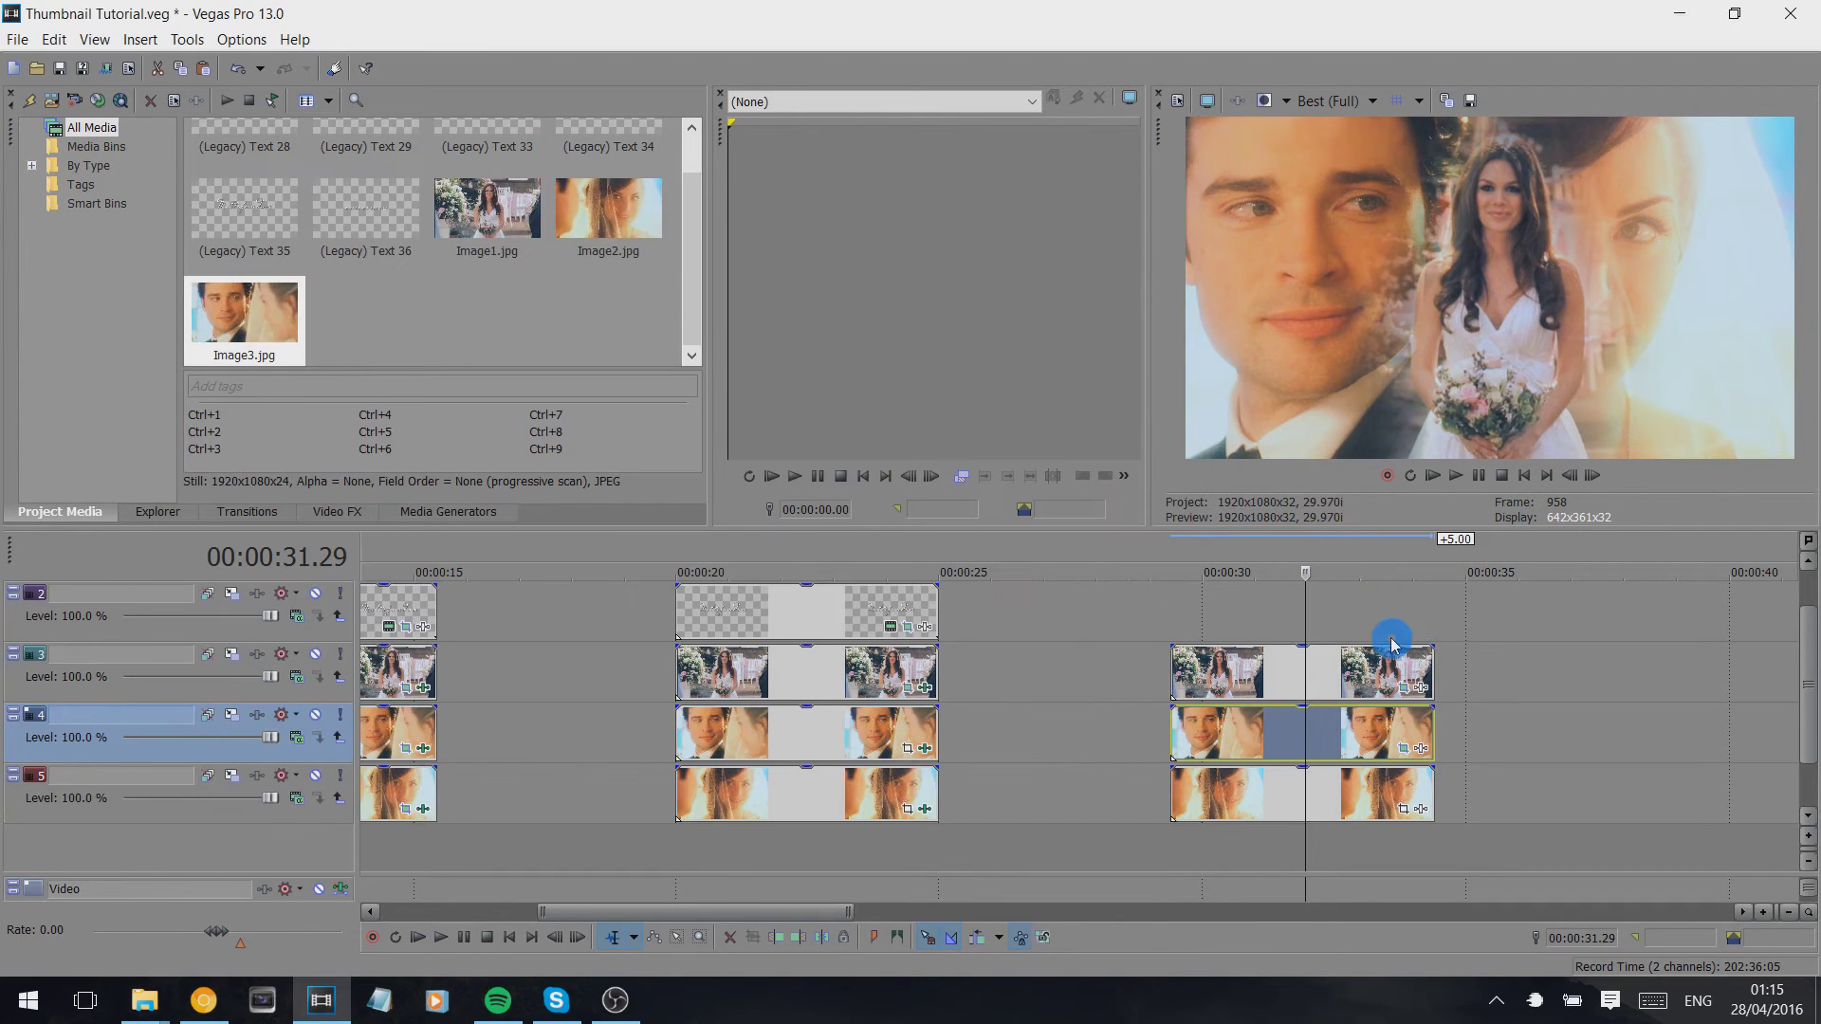
click(1411, 813)
Nudge Image2's framing left, enable a mask, and trace it up the veil and around the right corners.
click(629, 482)
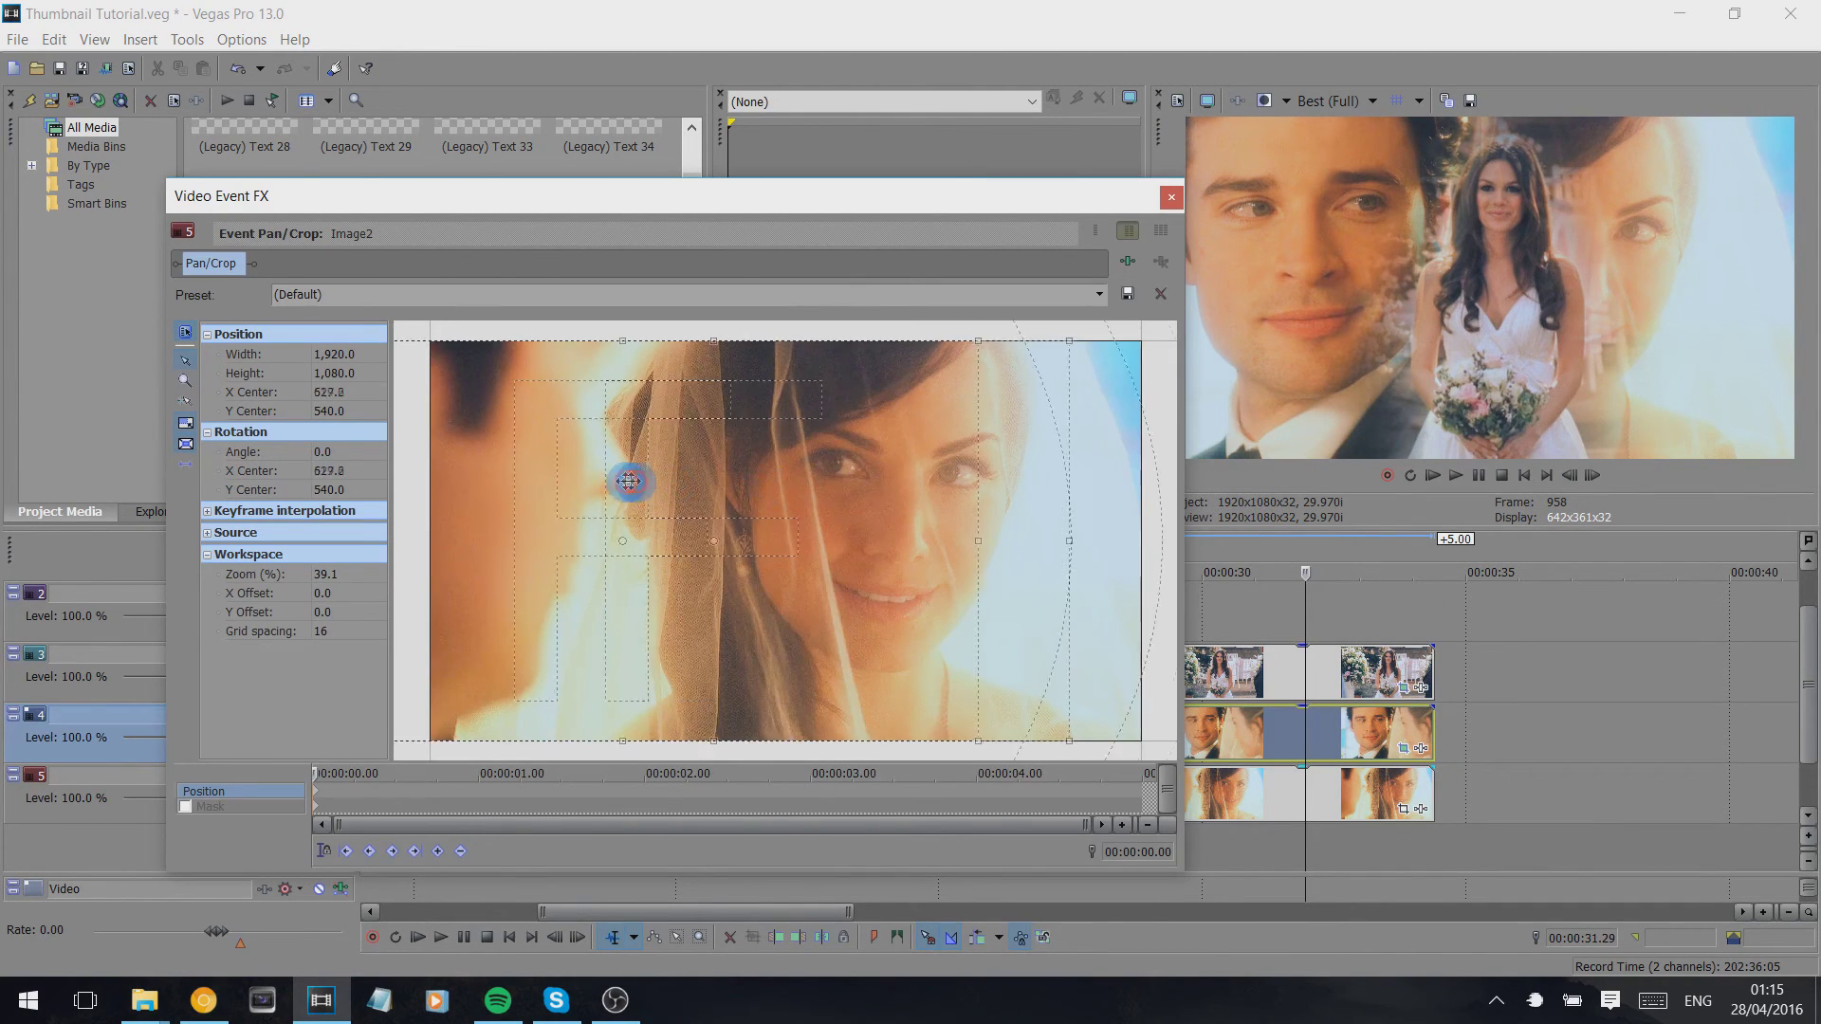
drag(629, 482, 605, 487)
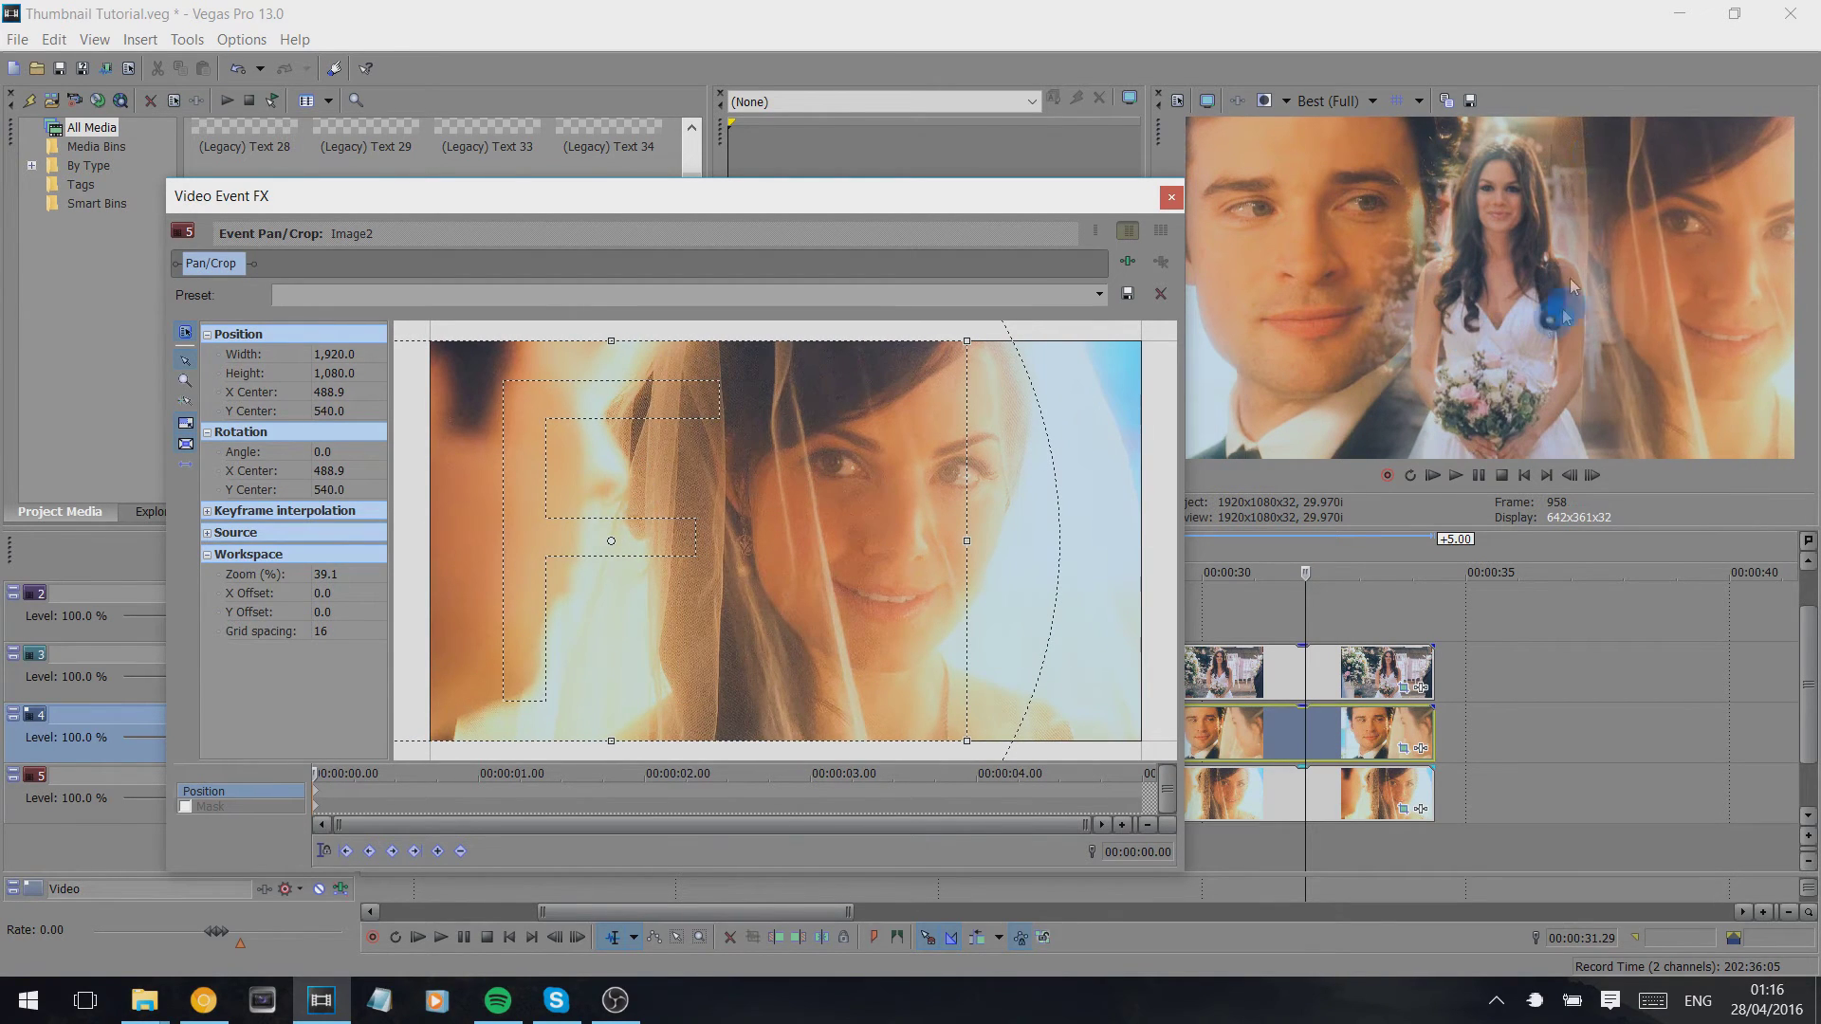
click(185, 806)
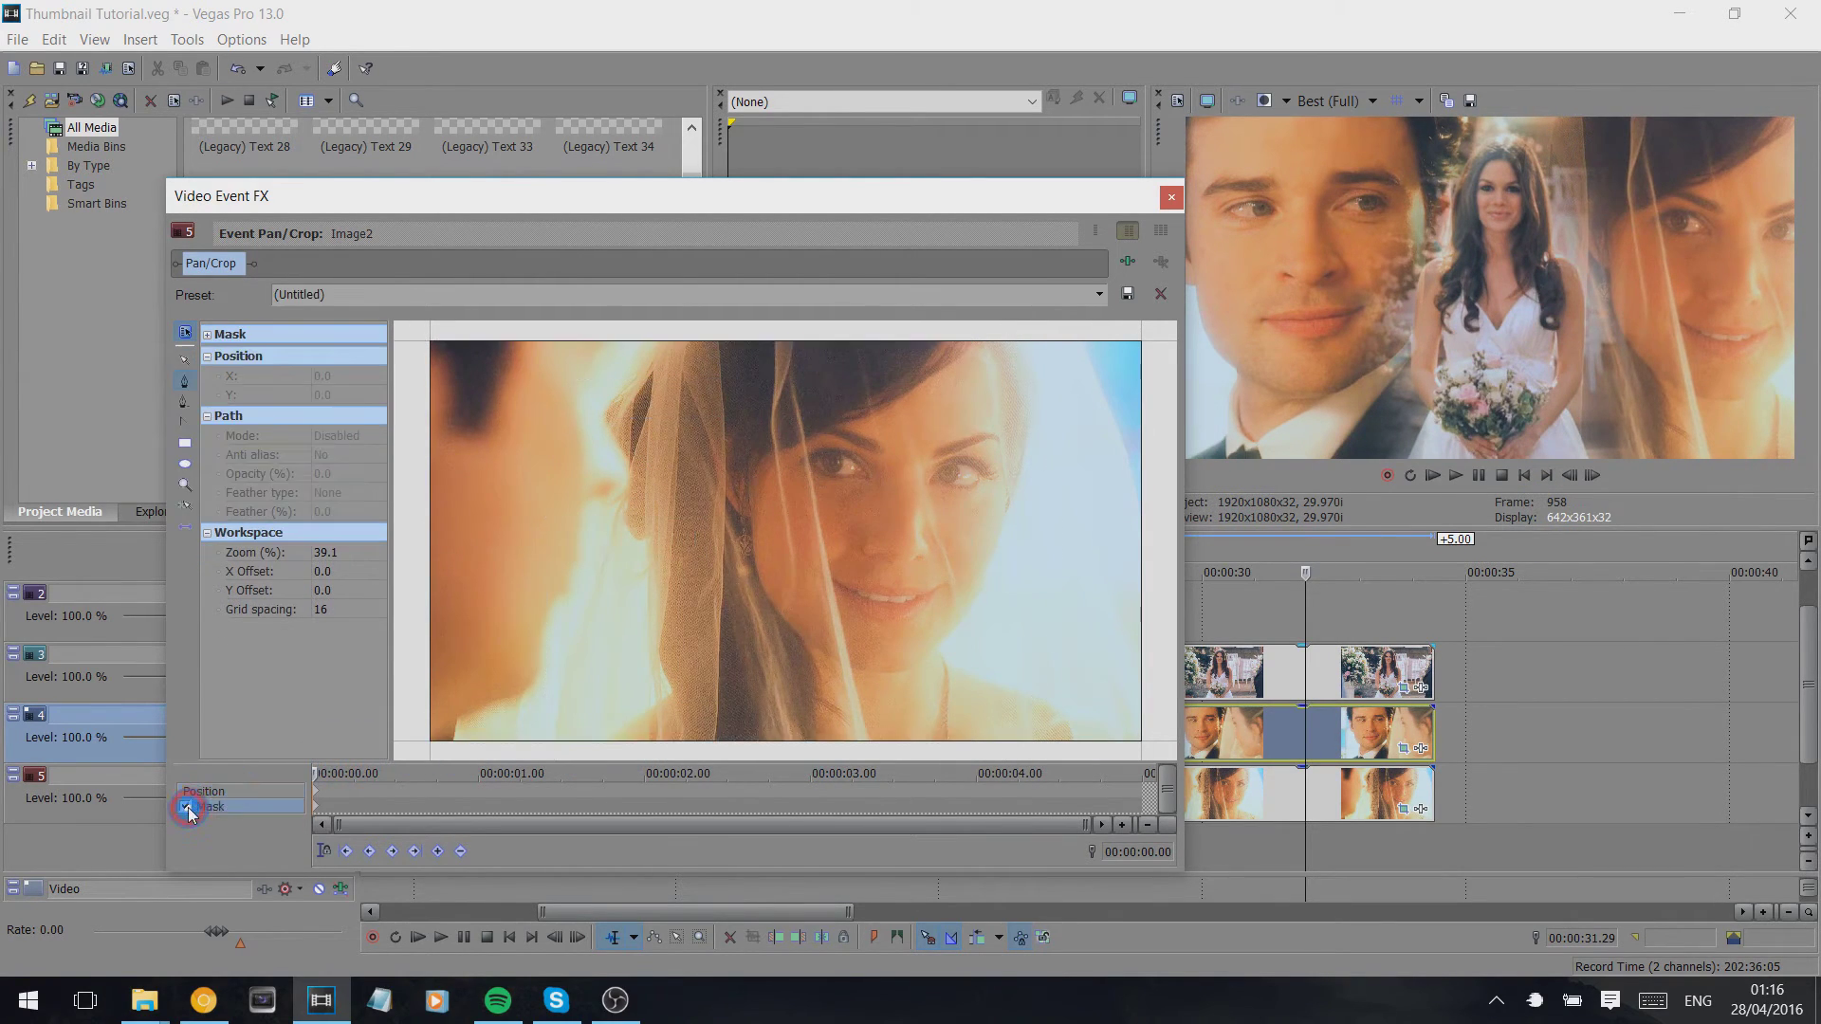
click(531, 742)
click(592, 669)
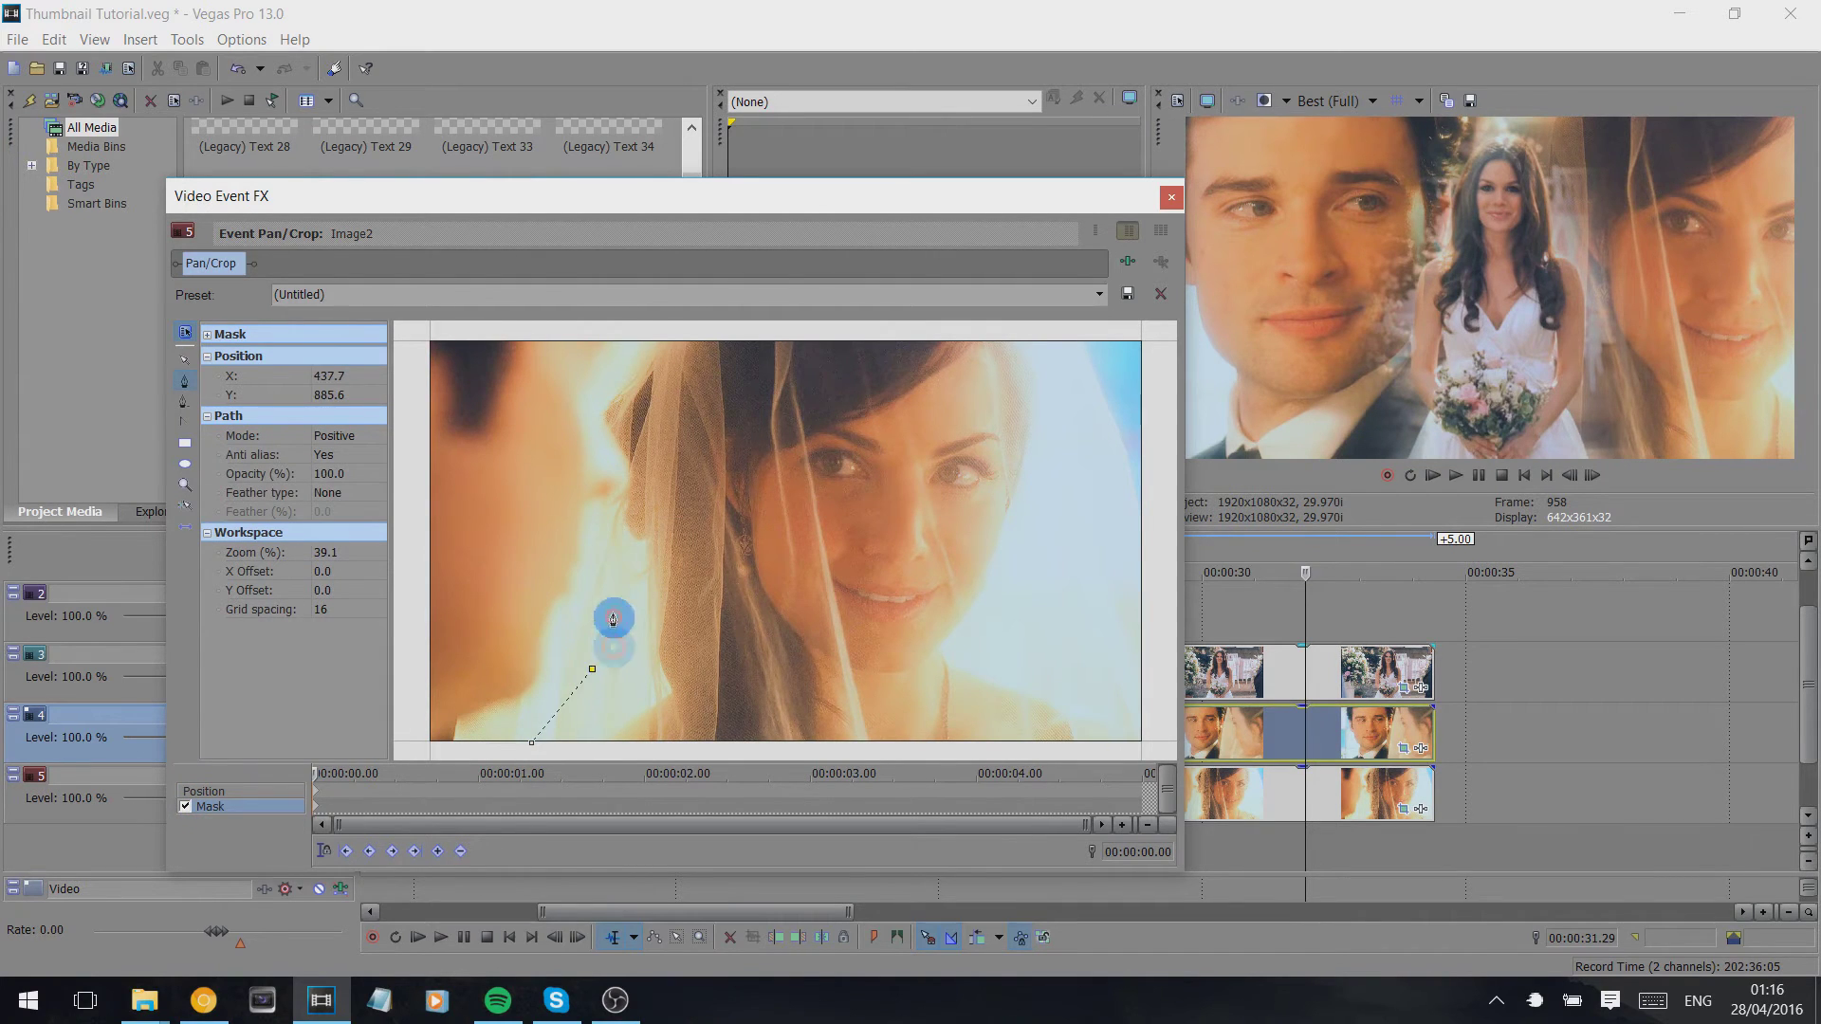
click(613, 610)
click(609, 528)
click(602, 446)
click(592, 395)
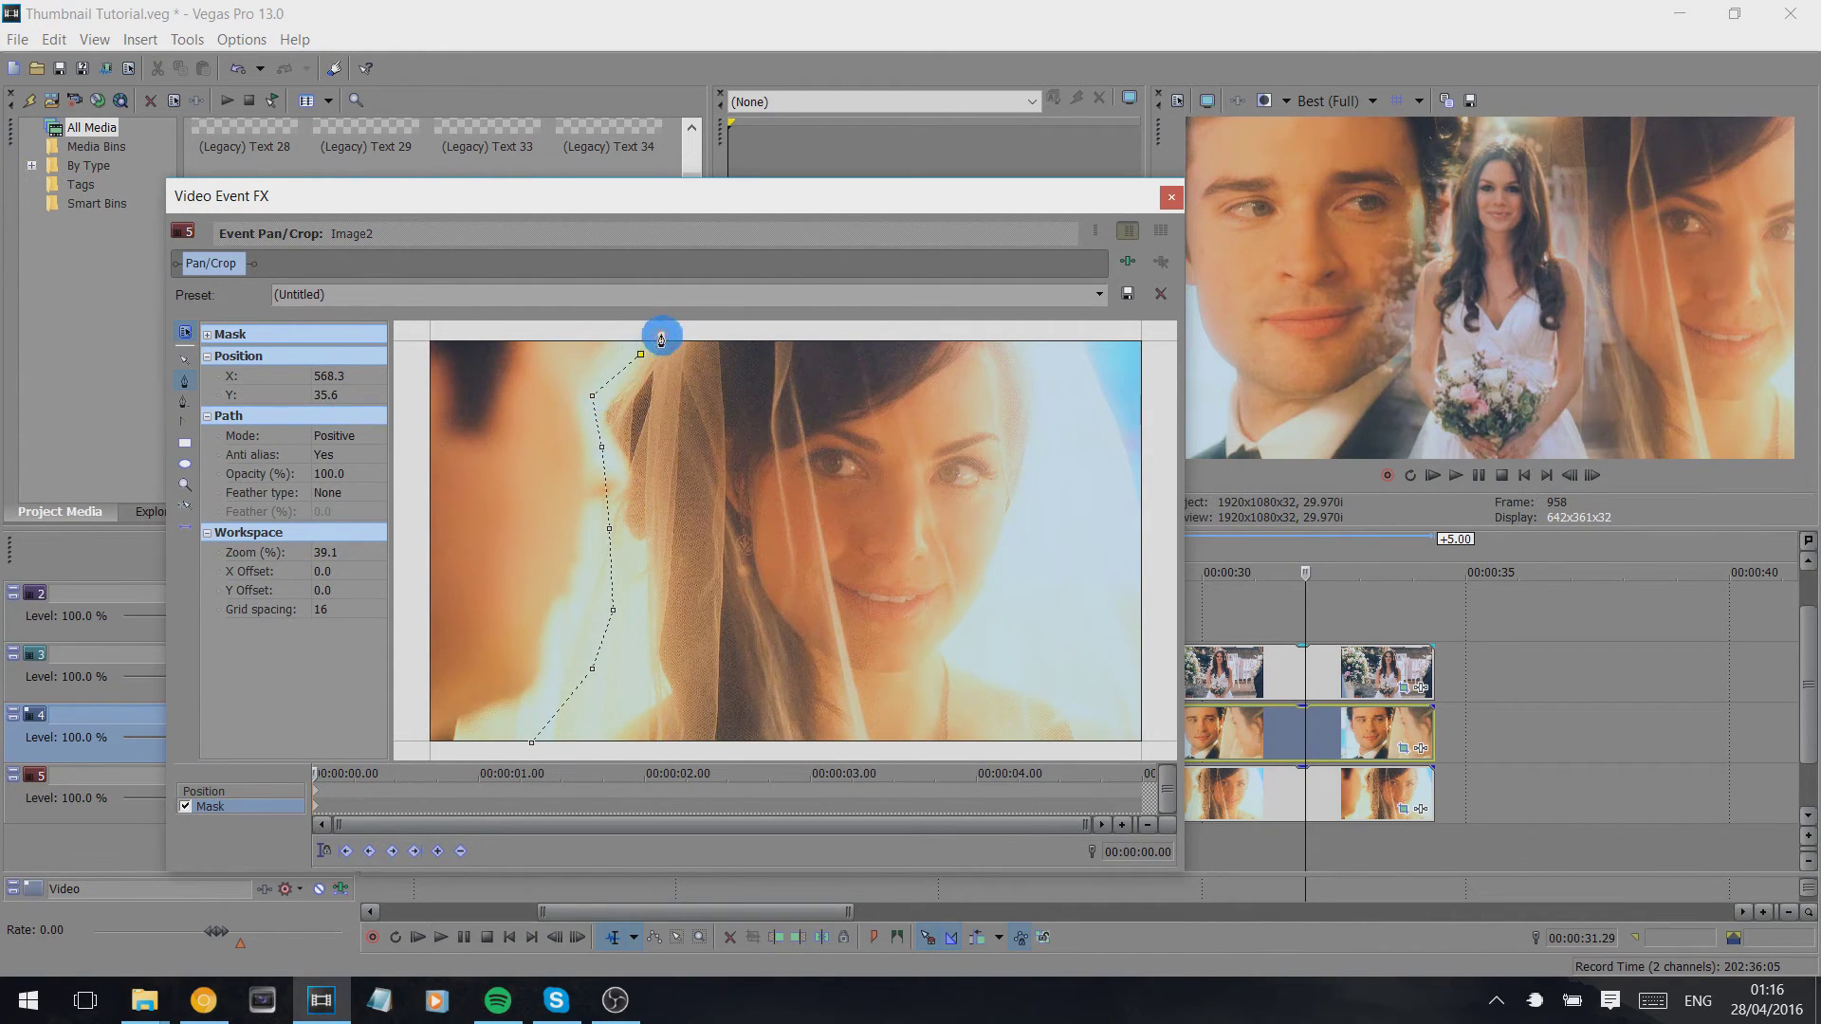
click(661, 335)
click(1162, 337)
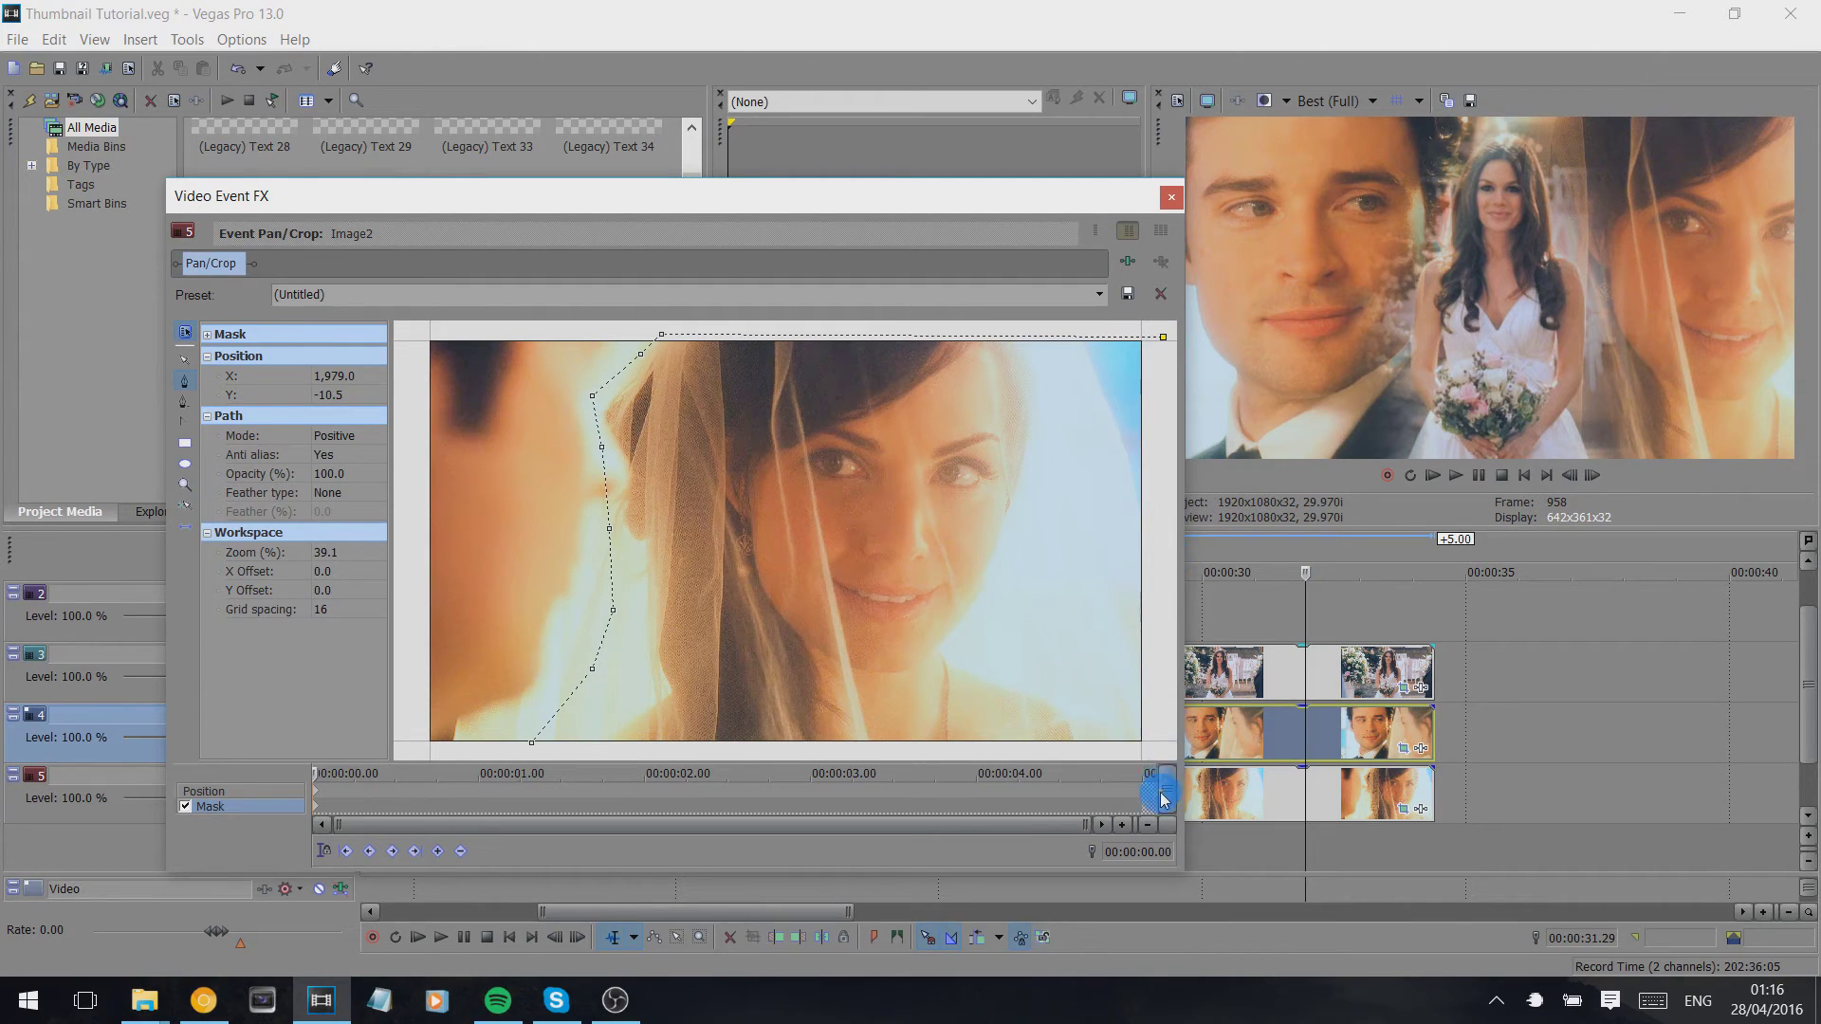
click(1154, 750)
click(553, 754)
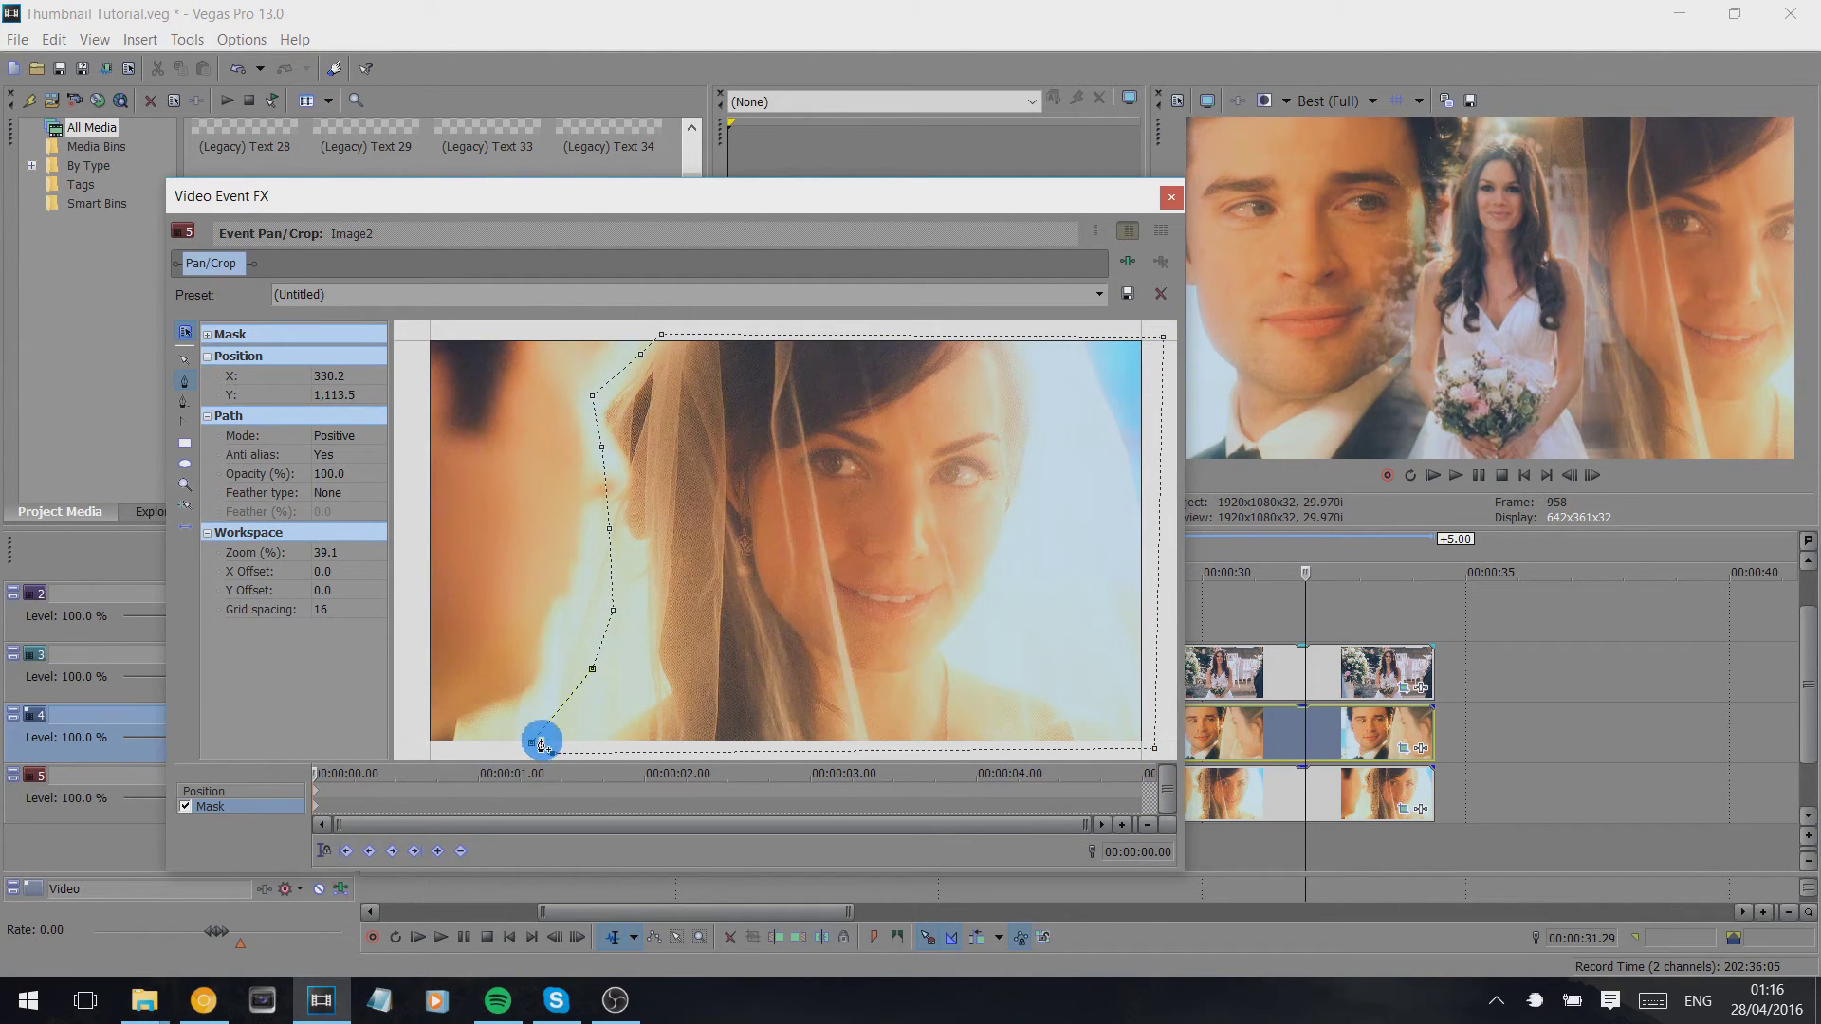
Close the bride's mask path and feather it on both sides at 50%.
click(343, 492)
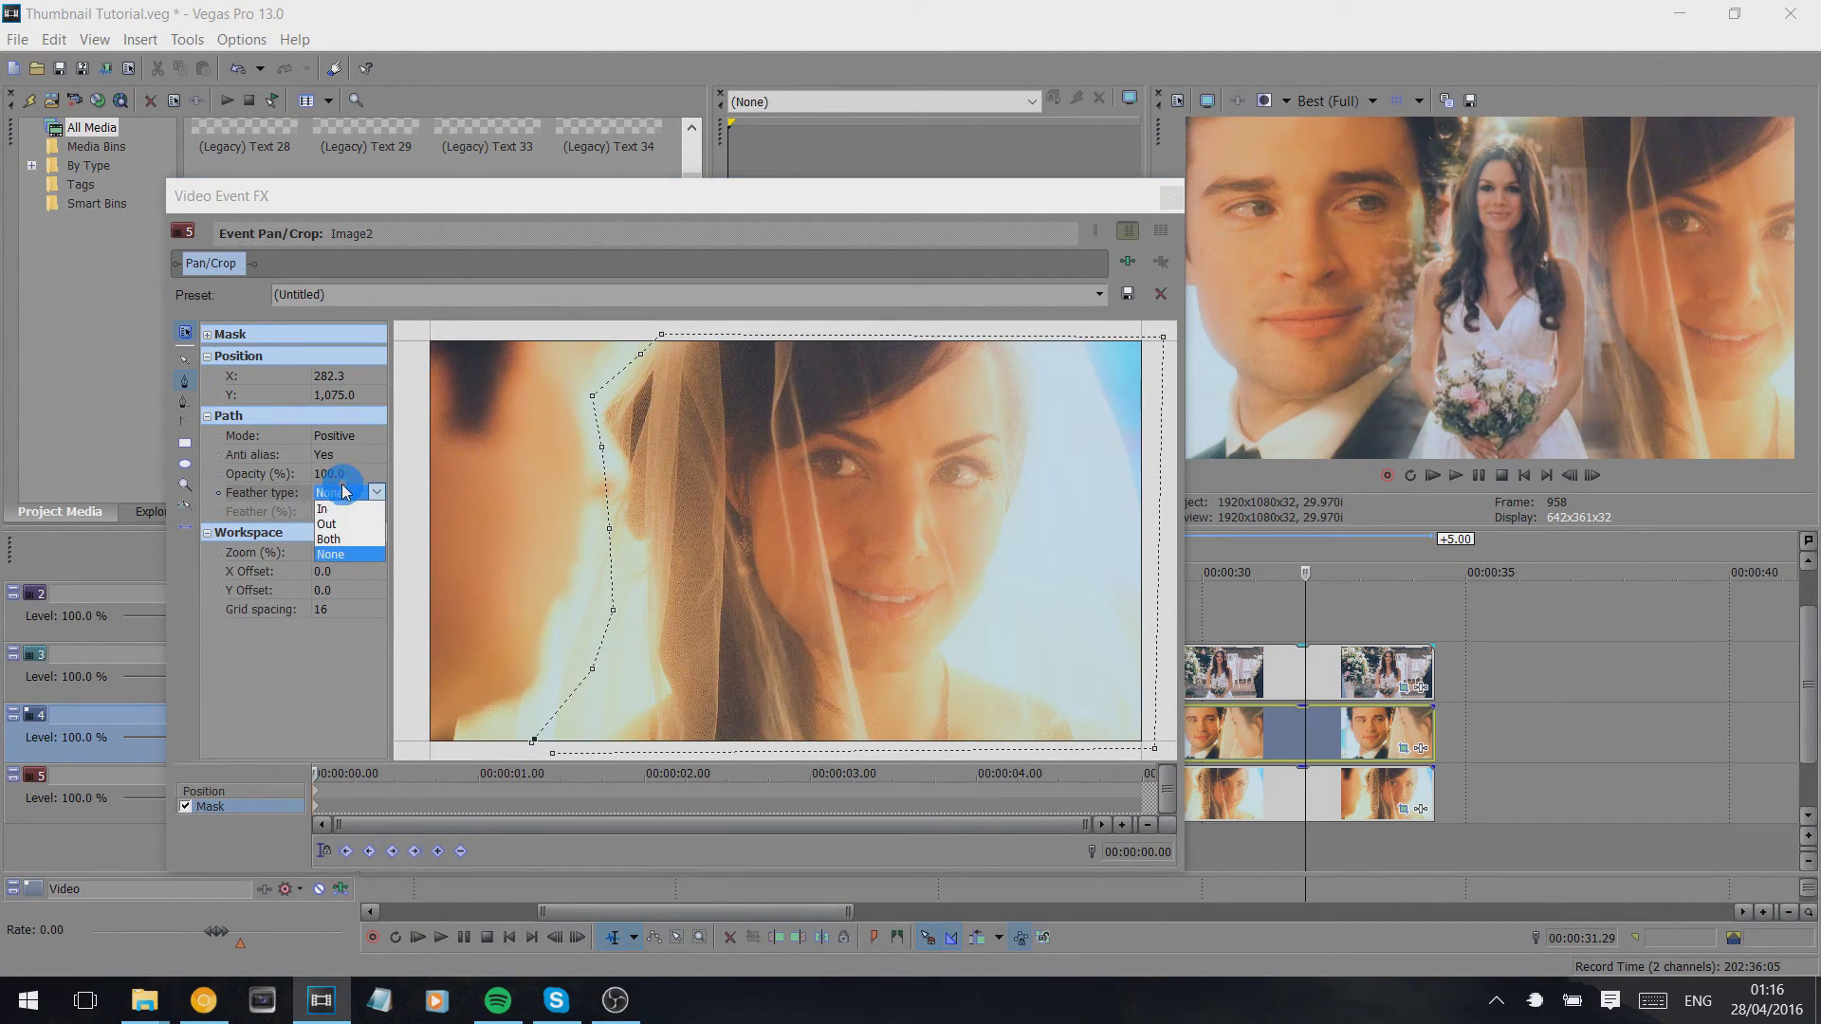
click(537, 742)
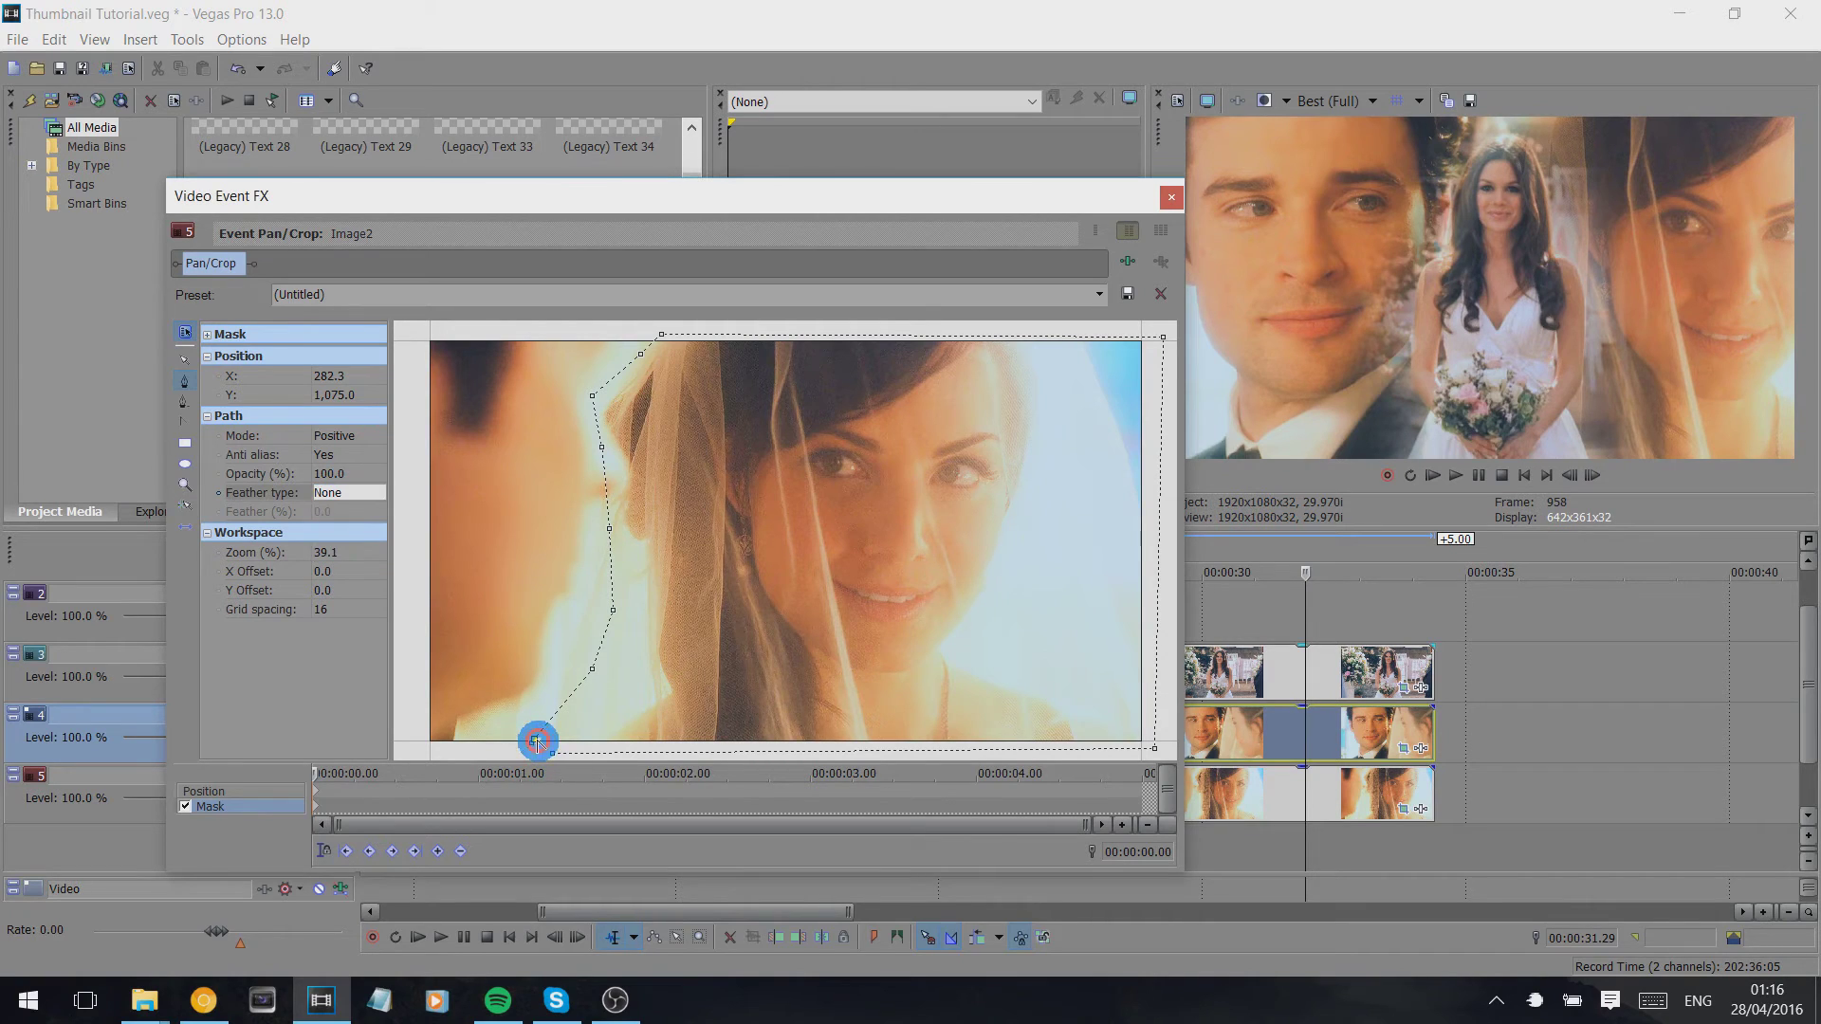
click(556, 750)
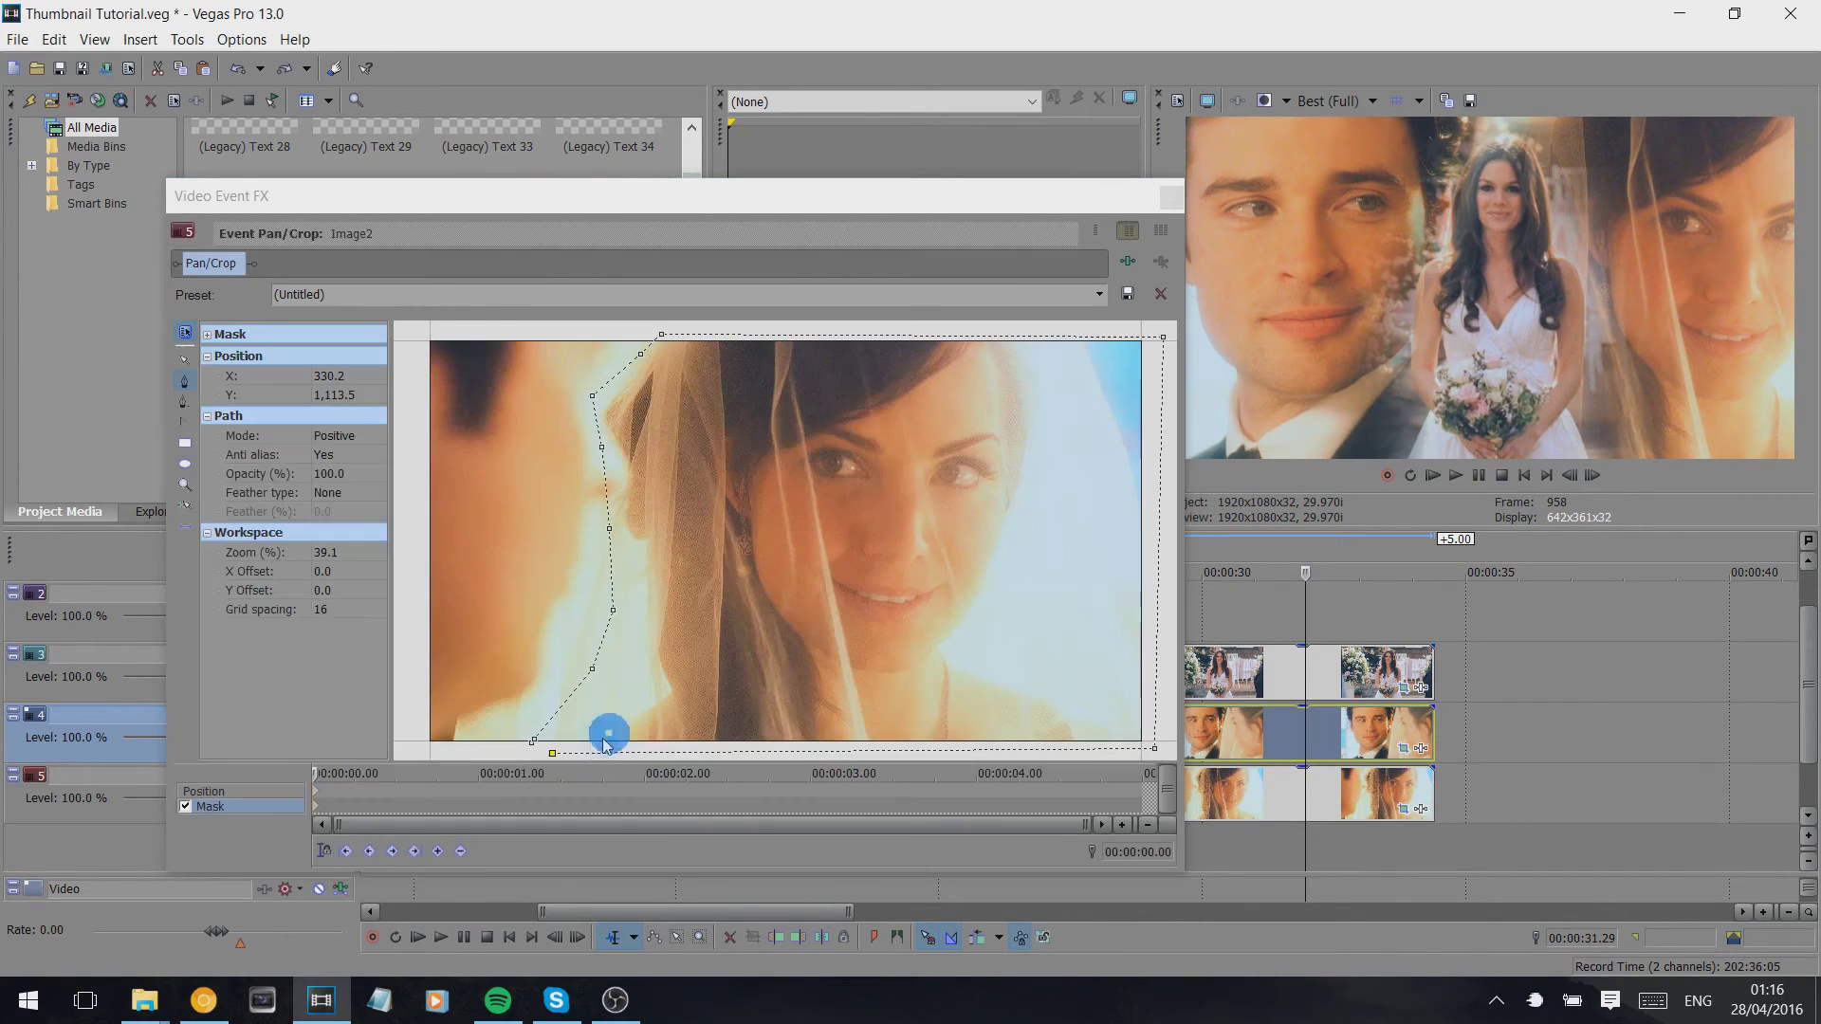
click(536, 739)
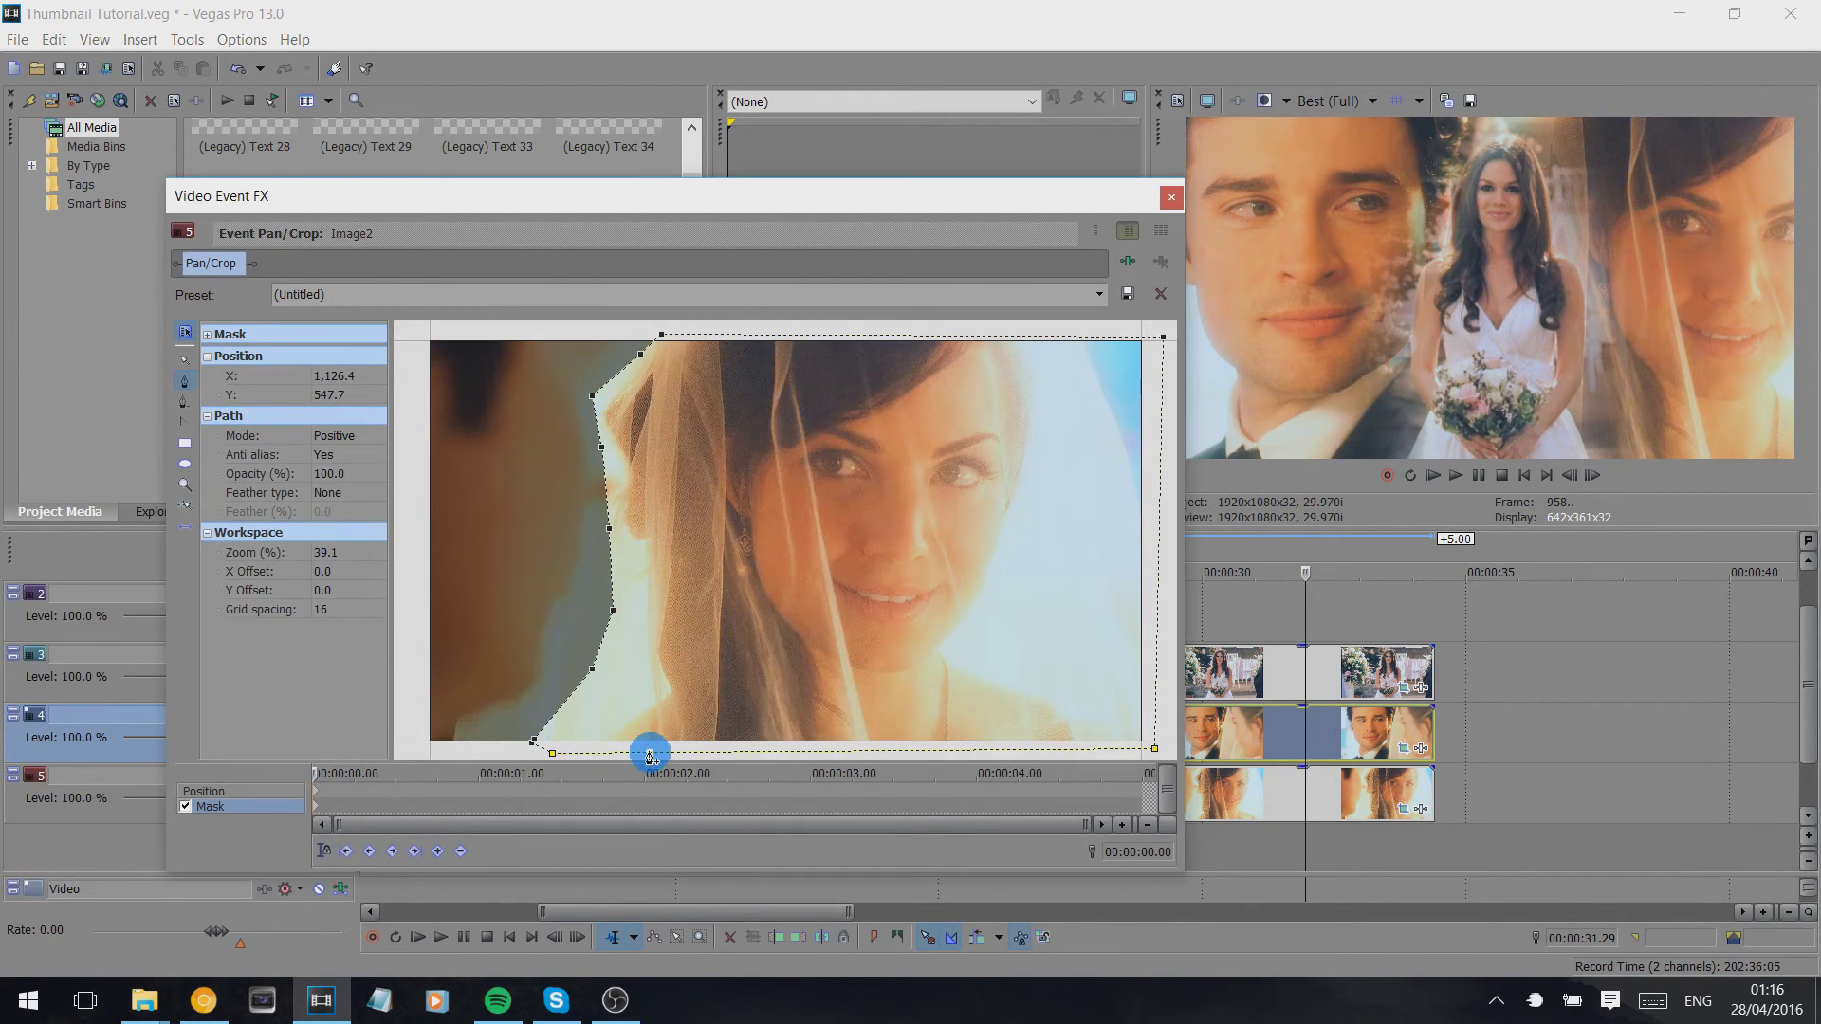
click(201, 322)
click(351, 494)
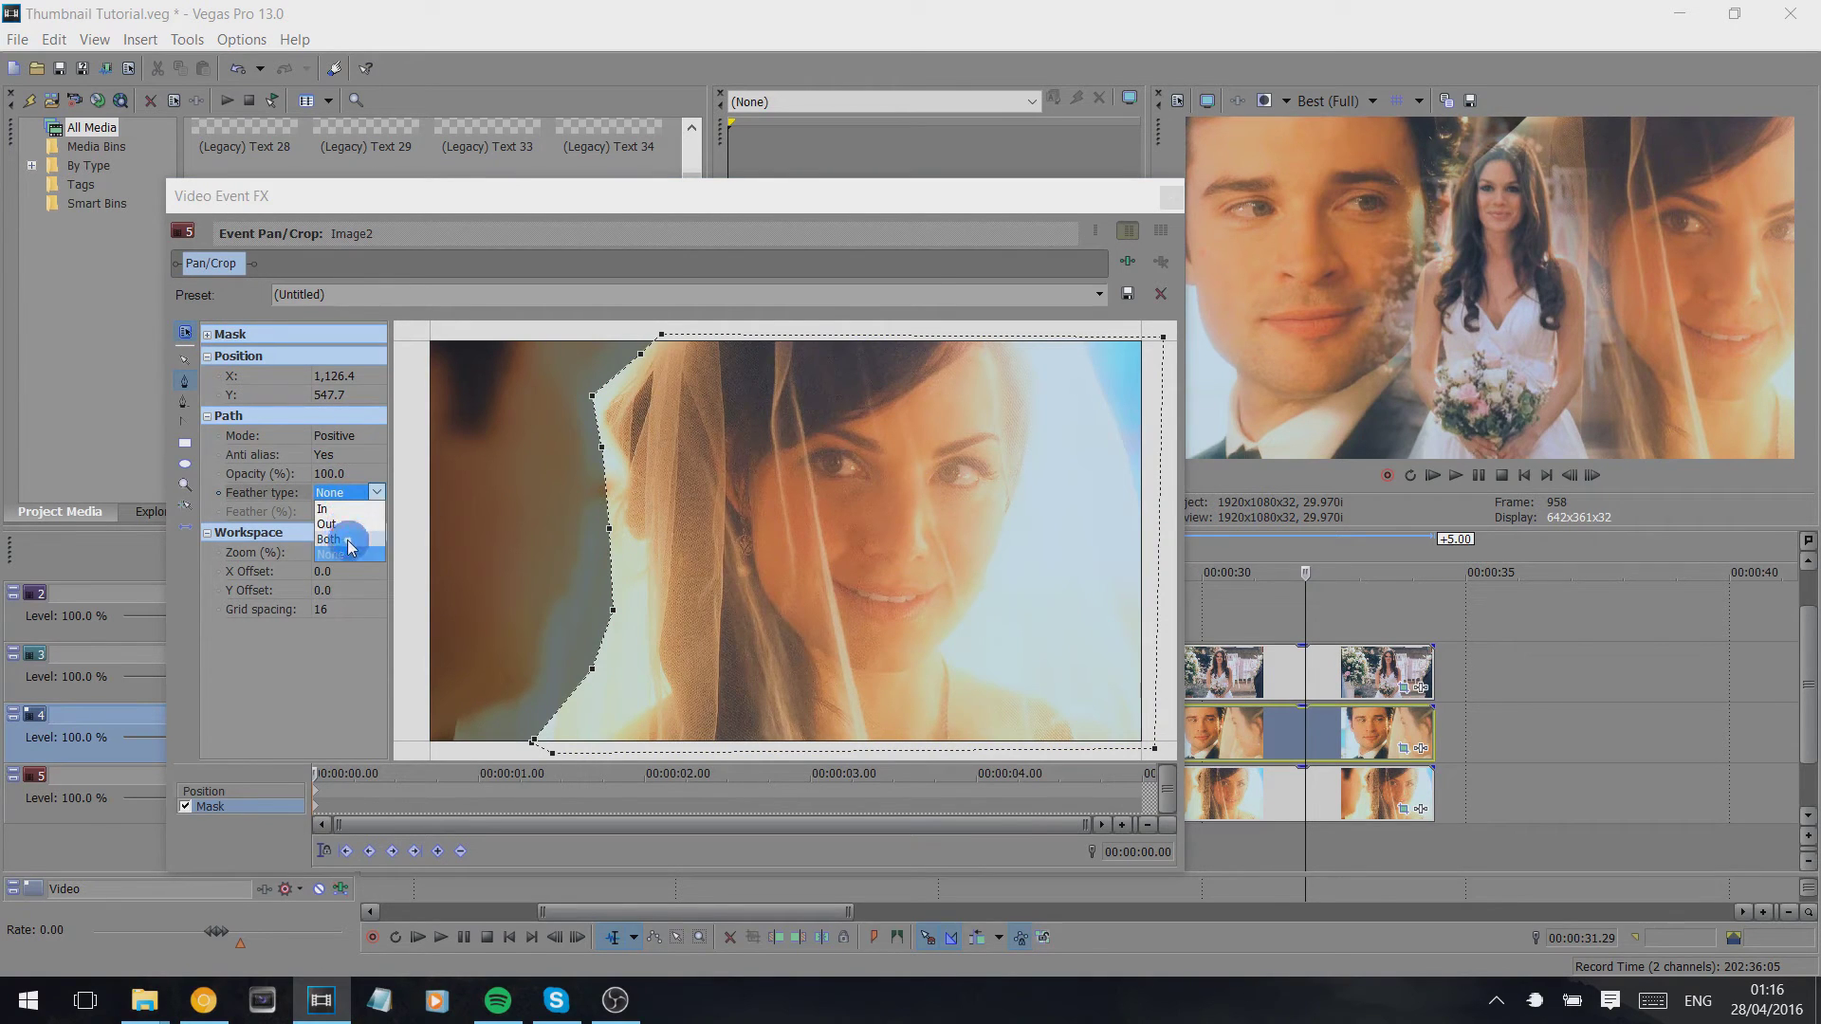
click(349, 538)
click(322, 517)
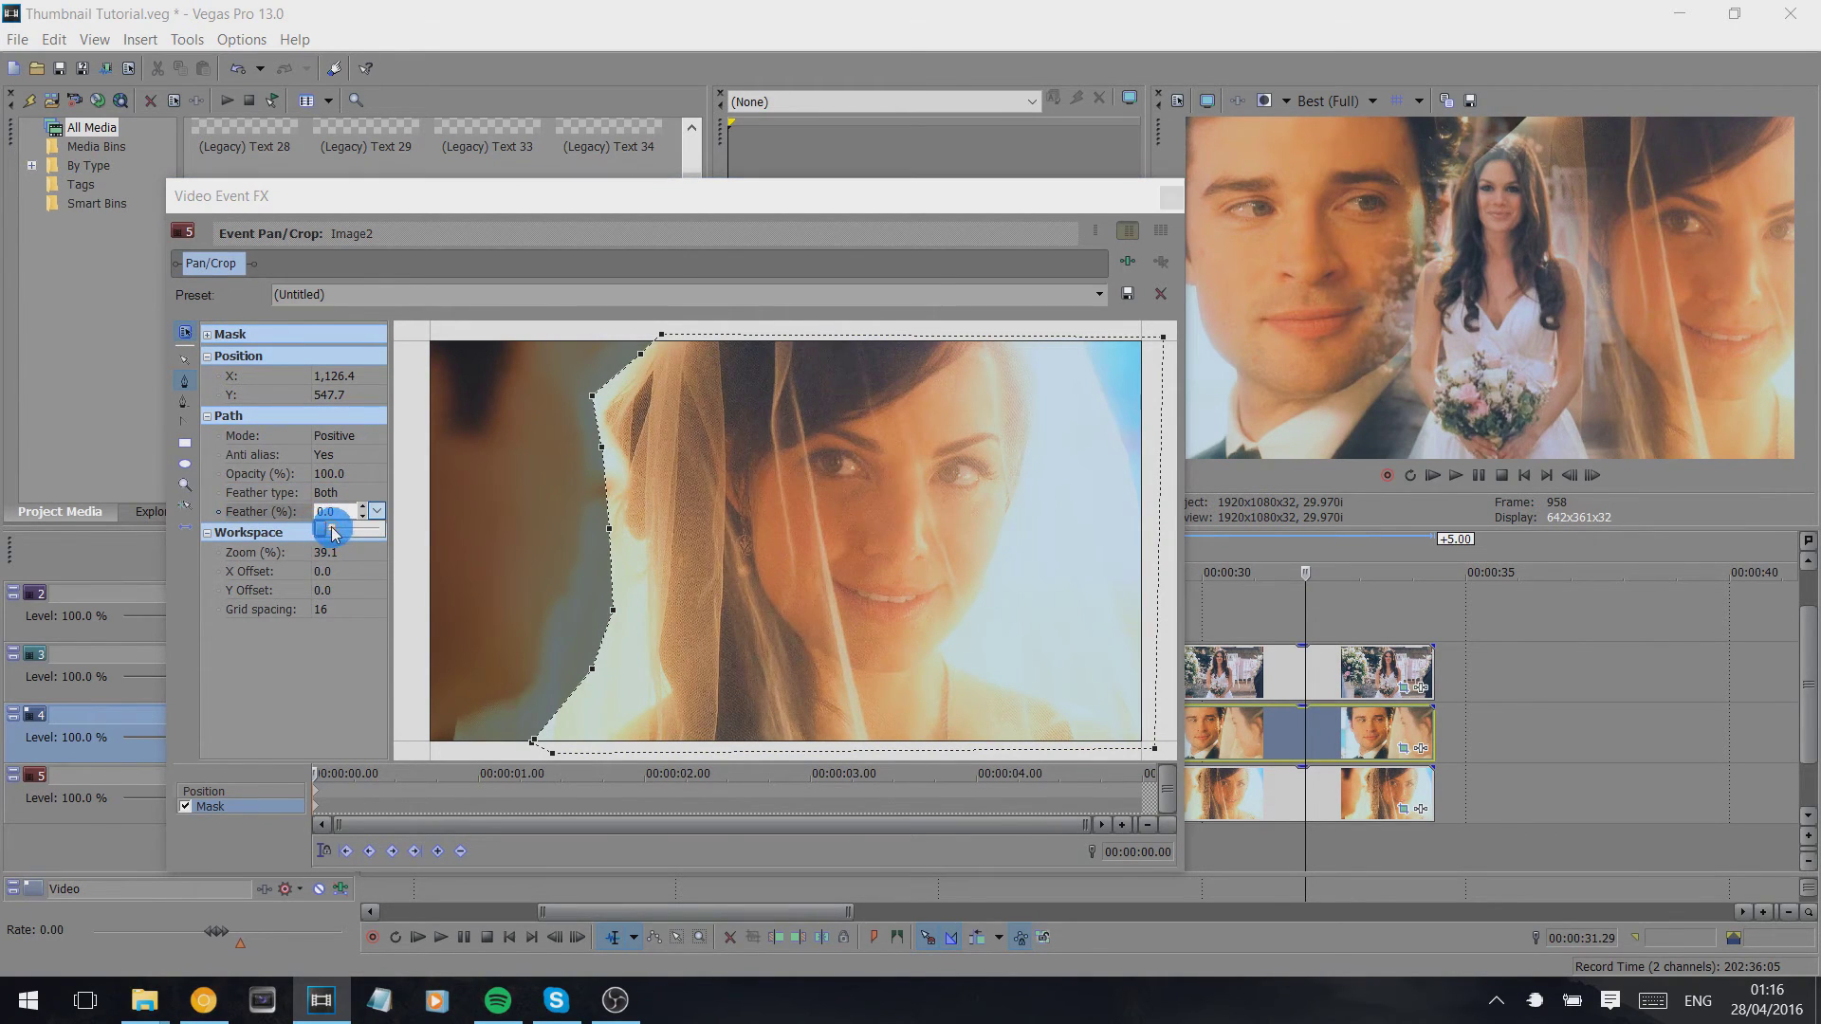
drag(332, 534, 568, 501)
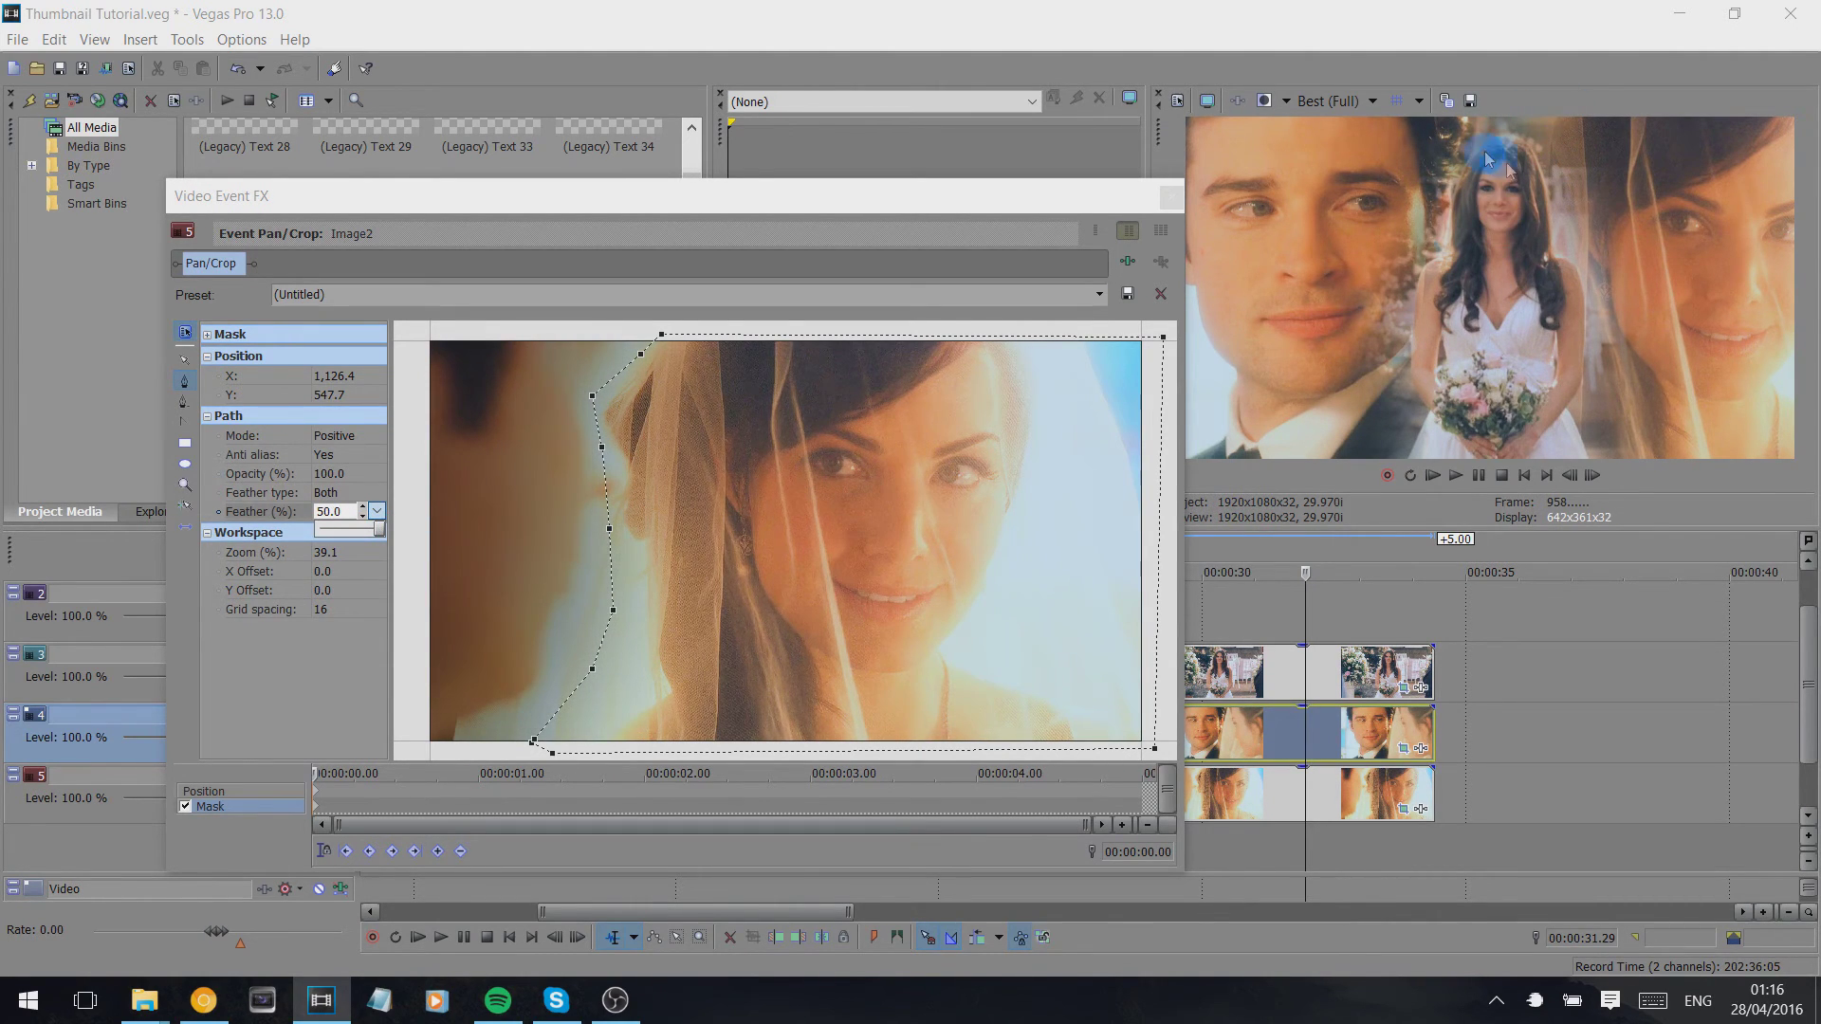
click(1172, 197)
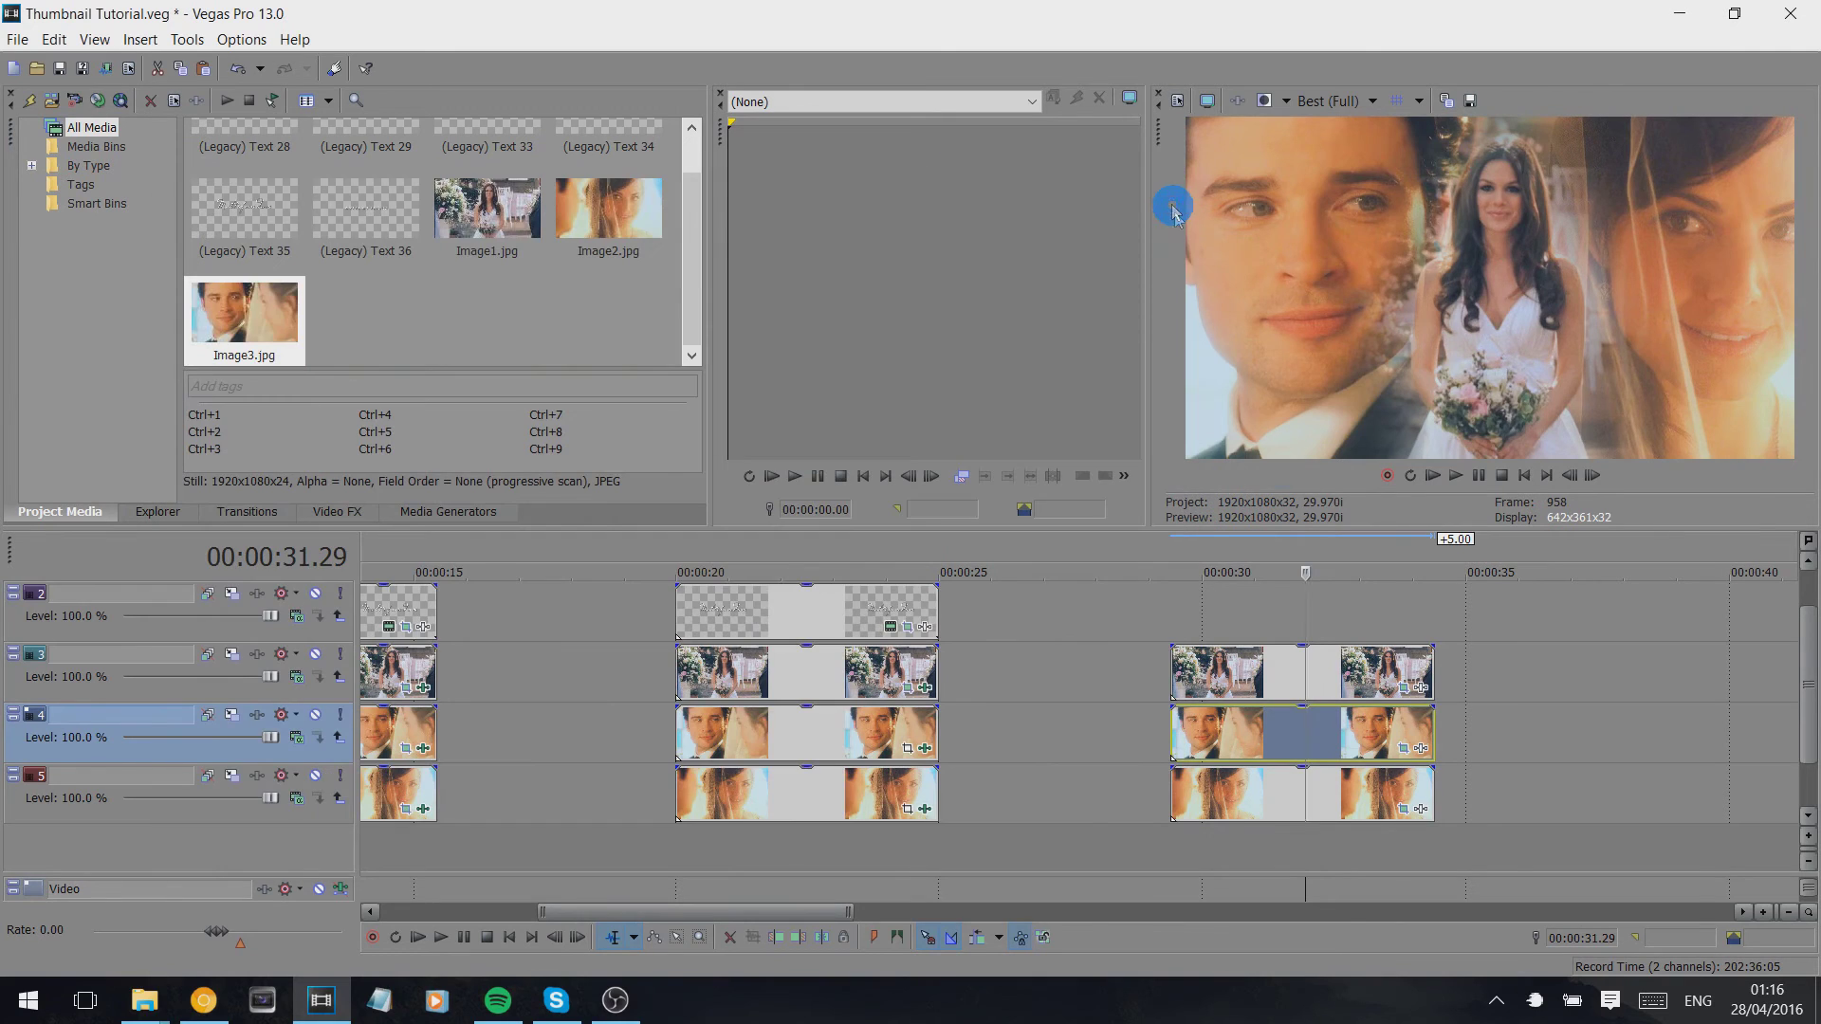
Lower Image1's bride mask feather from 27.4% to 8.0%.
click(1409, 689)
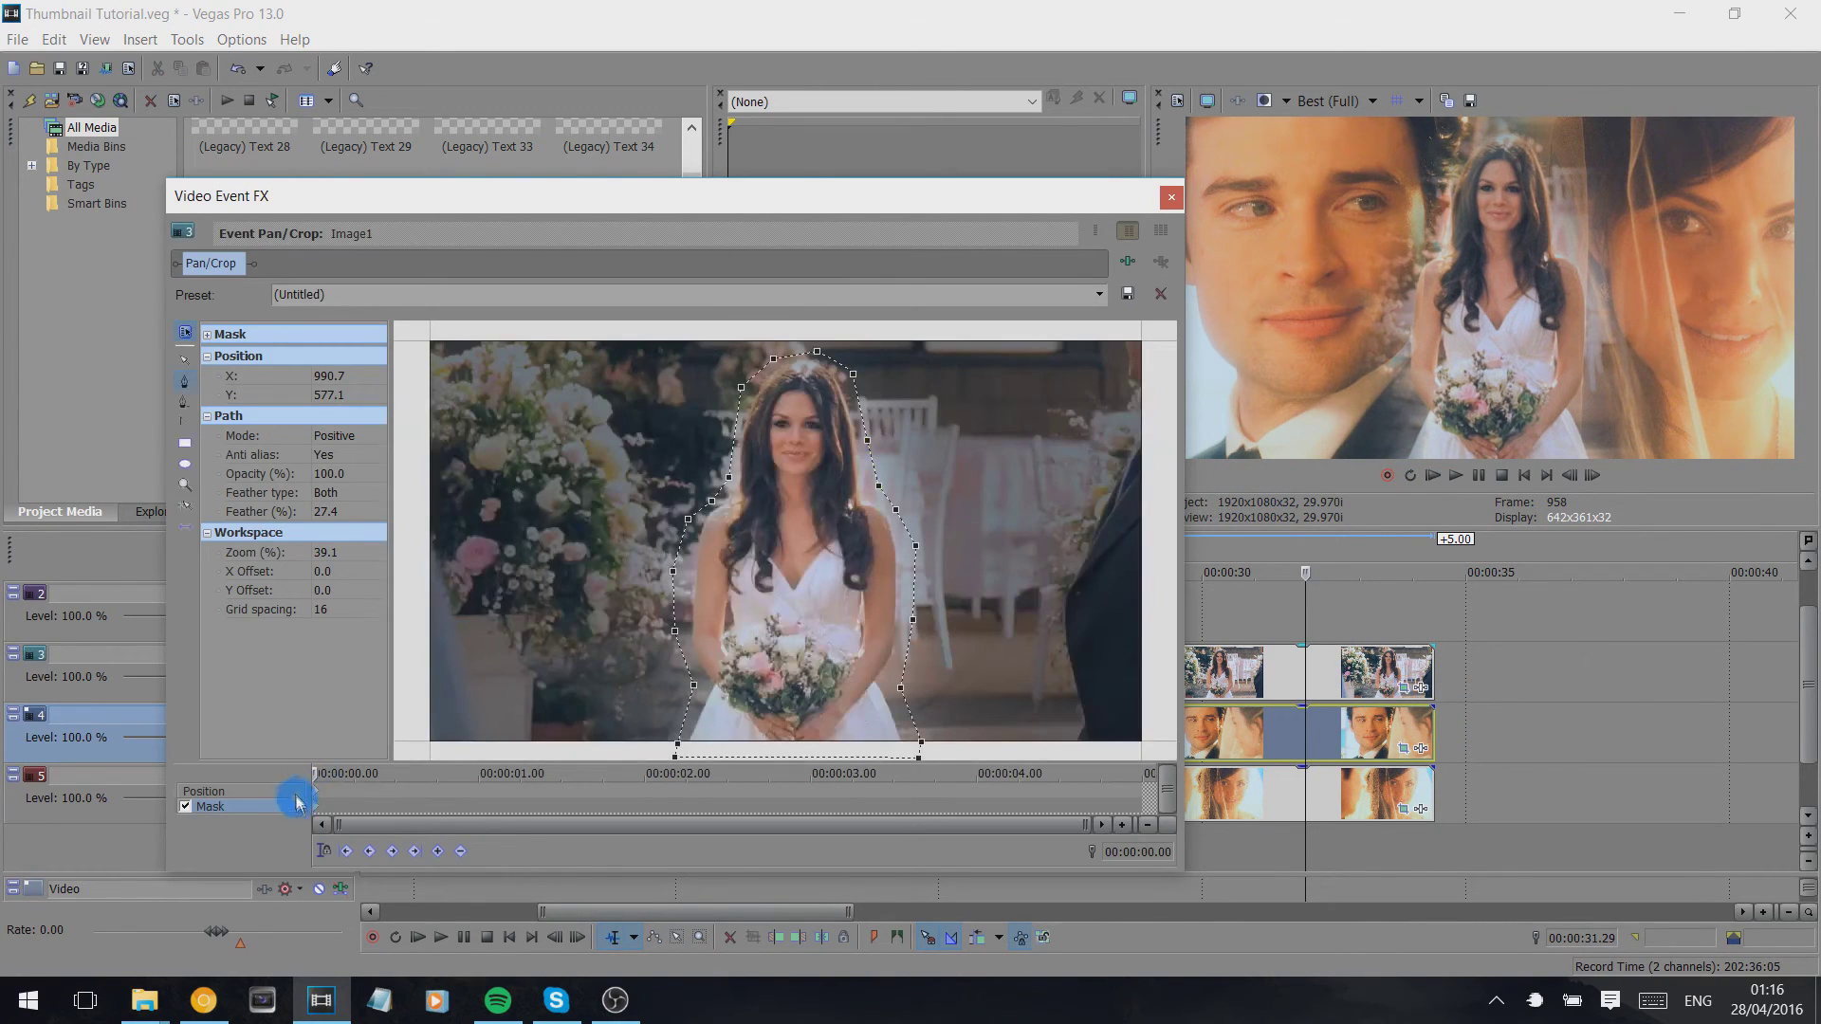
click(377, 515)
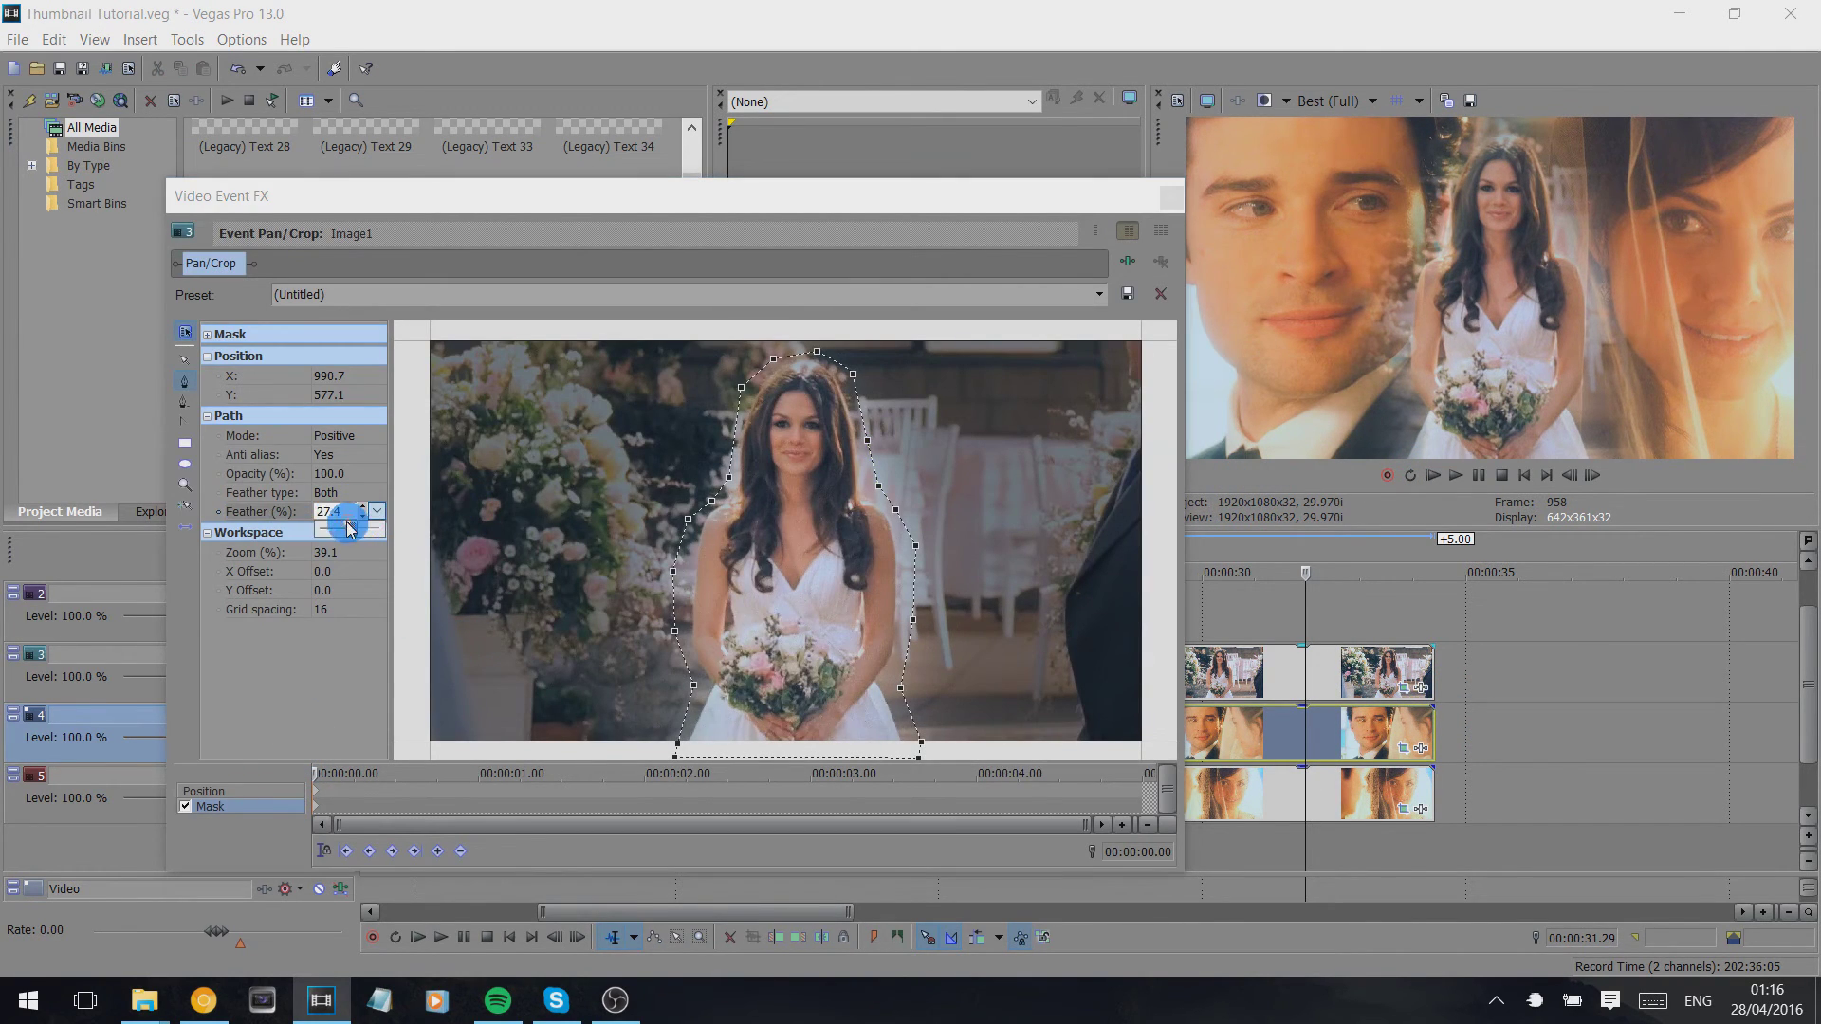
drag(344, 531, 339, 533)
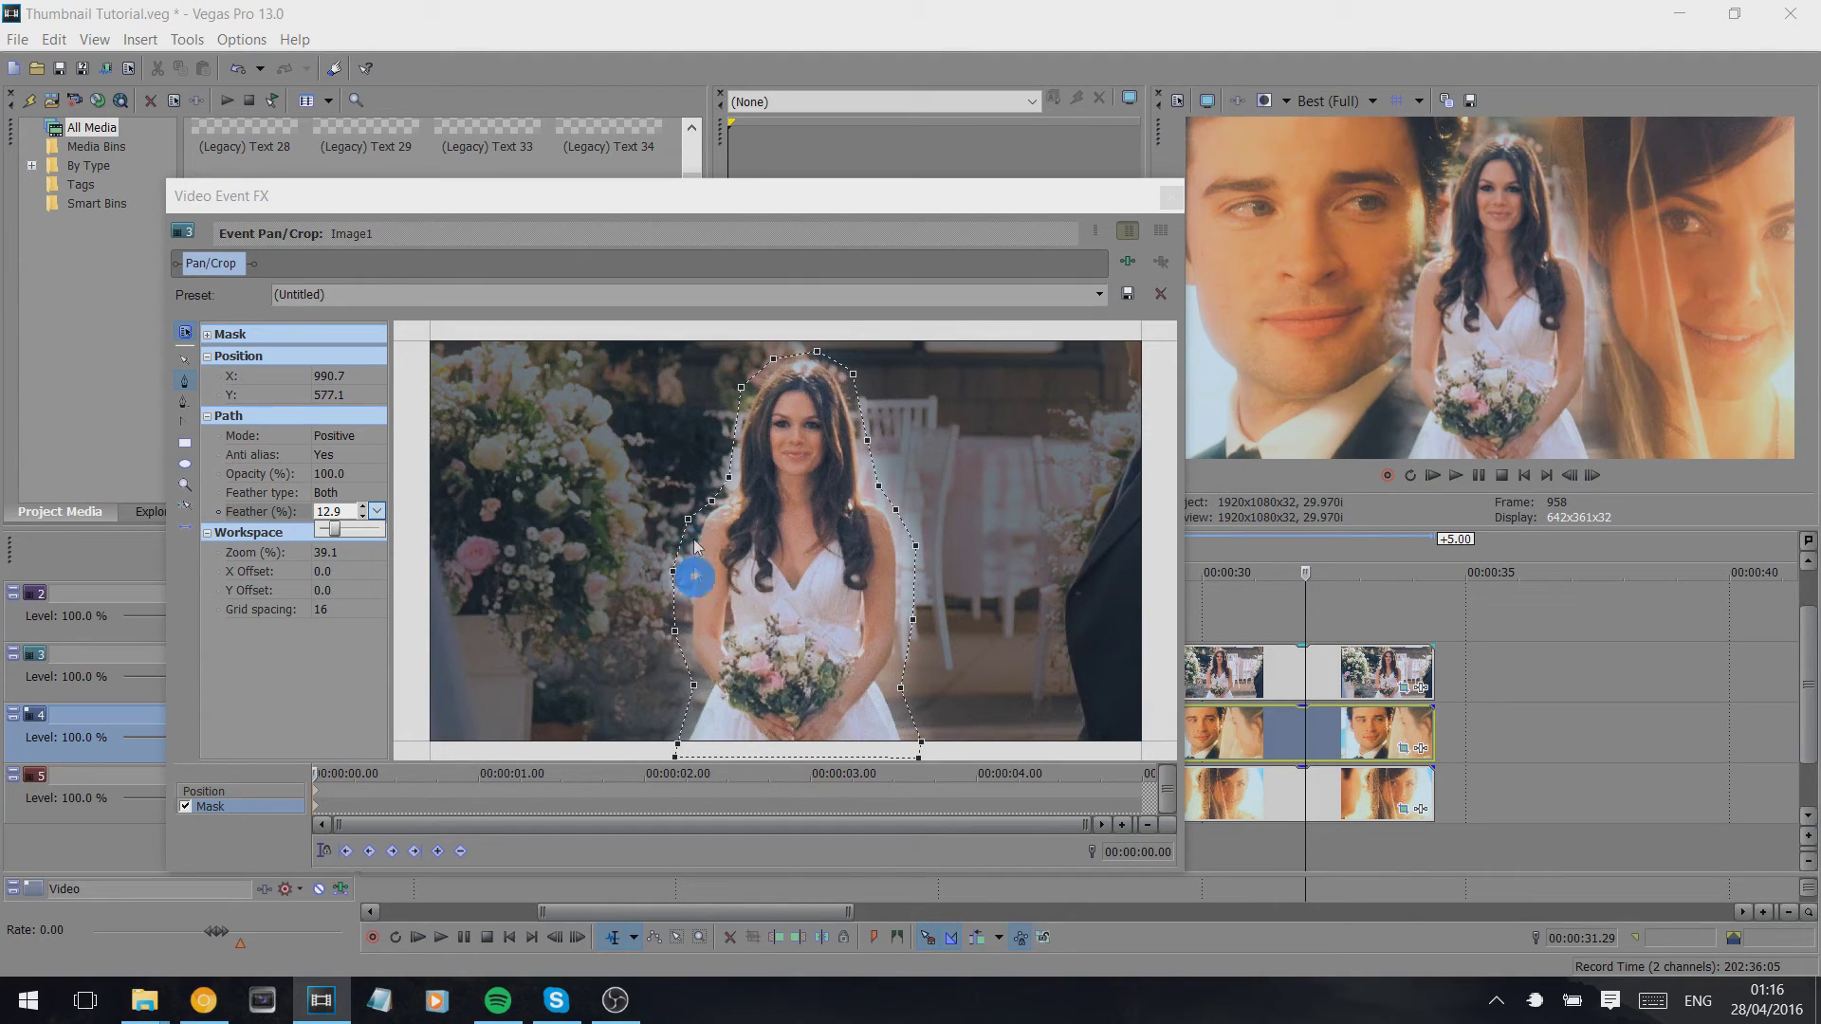
click(685, 629)
click(332, 529)
drag(332, 529, 328, 529)
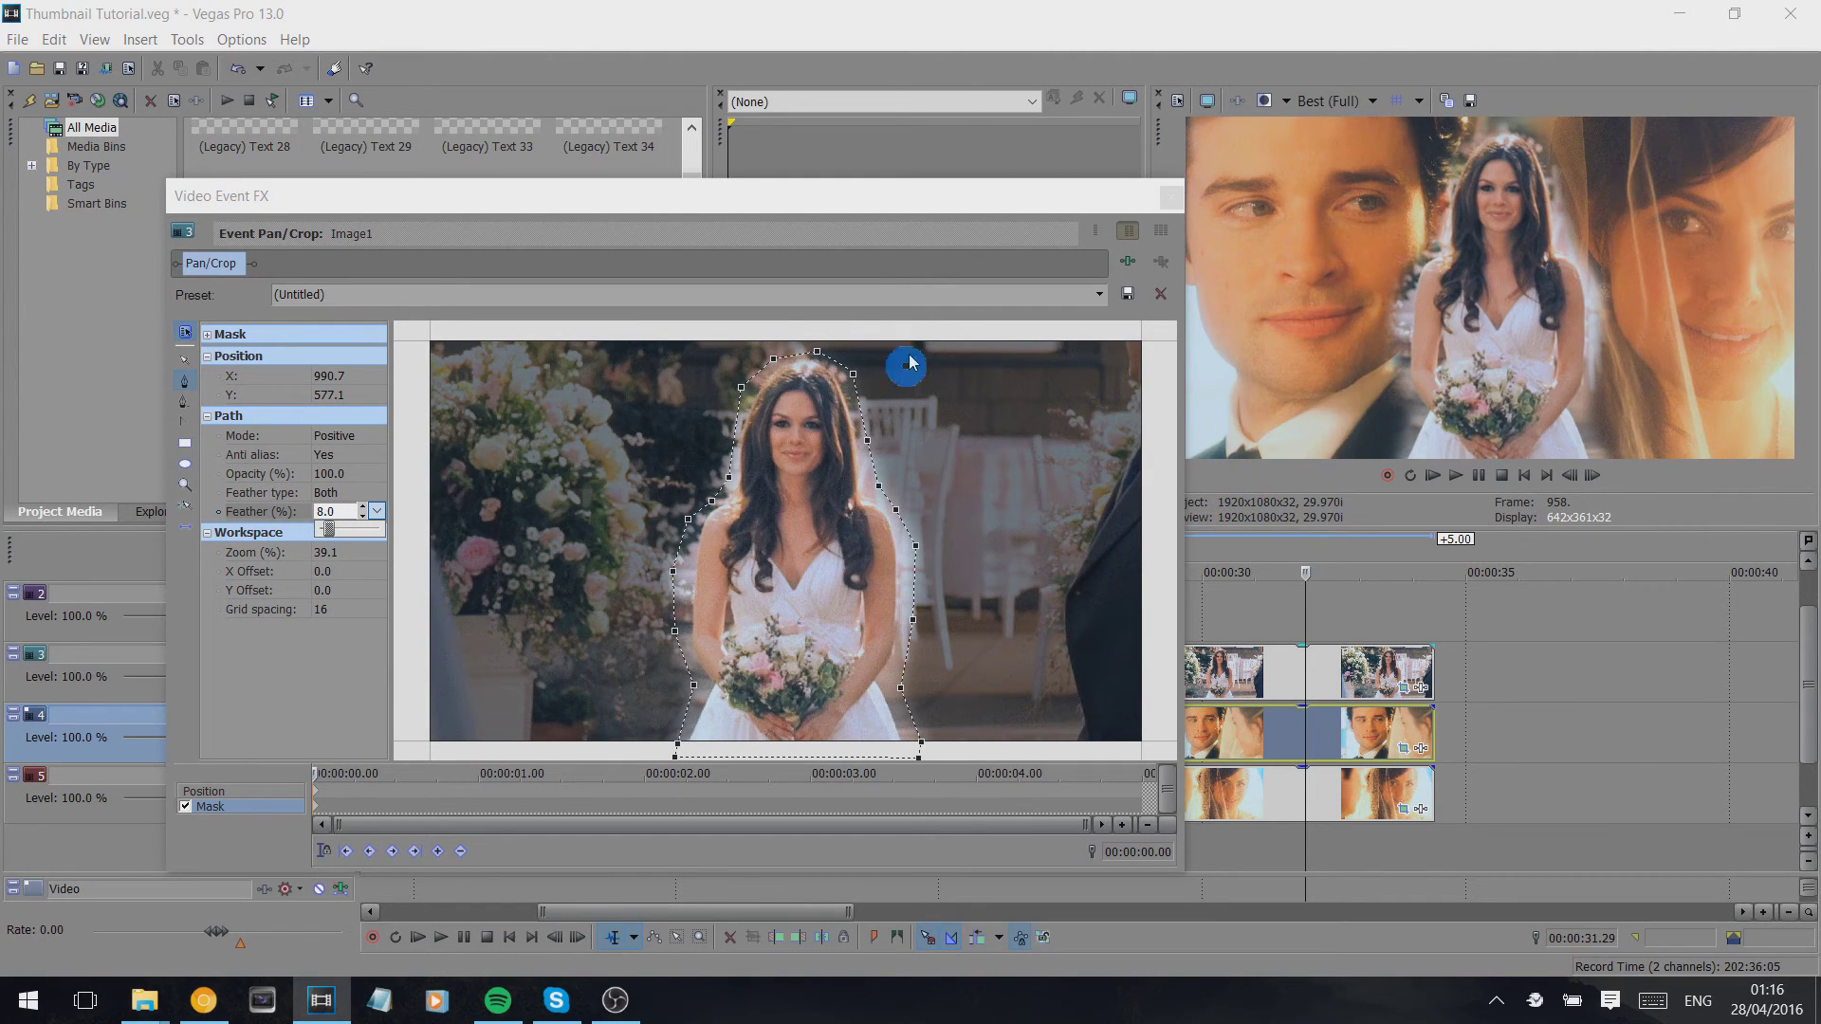
click(1172, 197)
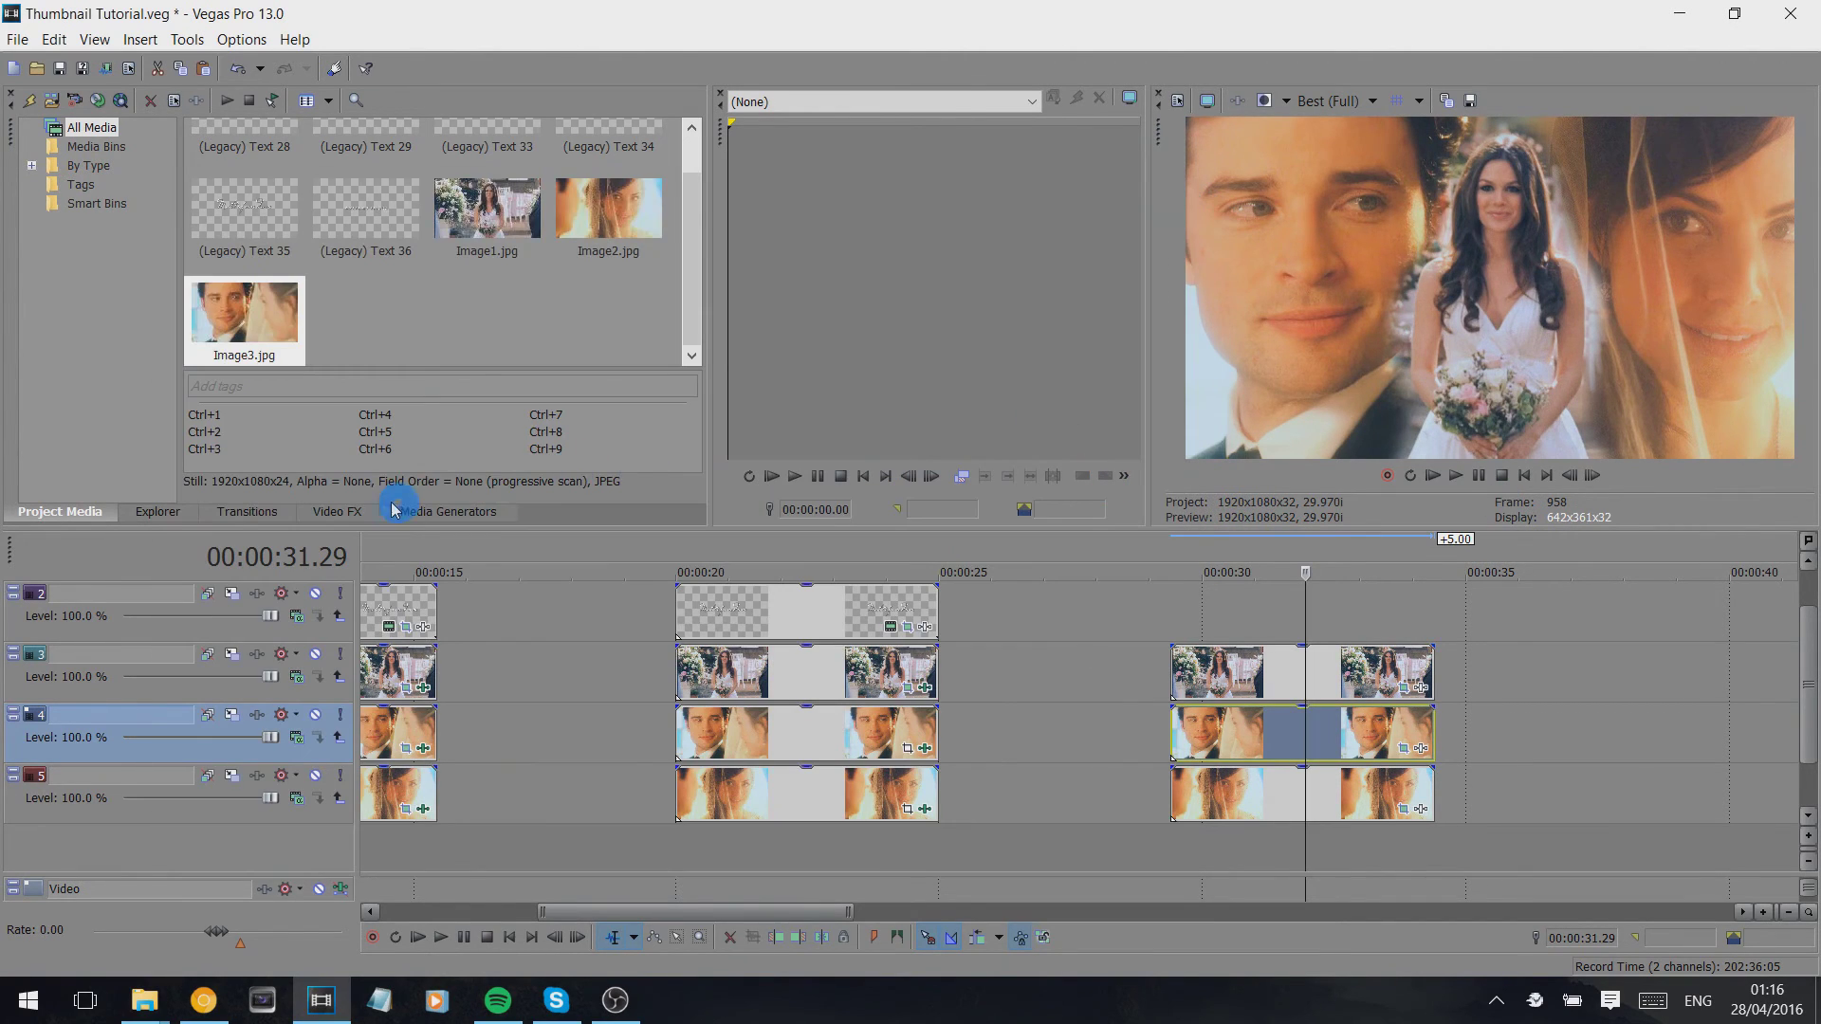
Apply the 100% Black and White preset to the groom and veiled-bride clips on tracks 4 and 5.
click(337, 511)
drag(256, 377, 256, 155)
click(159, 158)
drag(483, 272, 1276, 744)
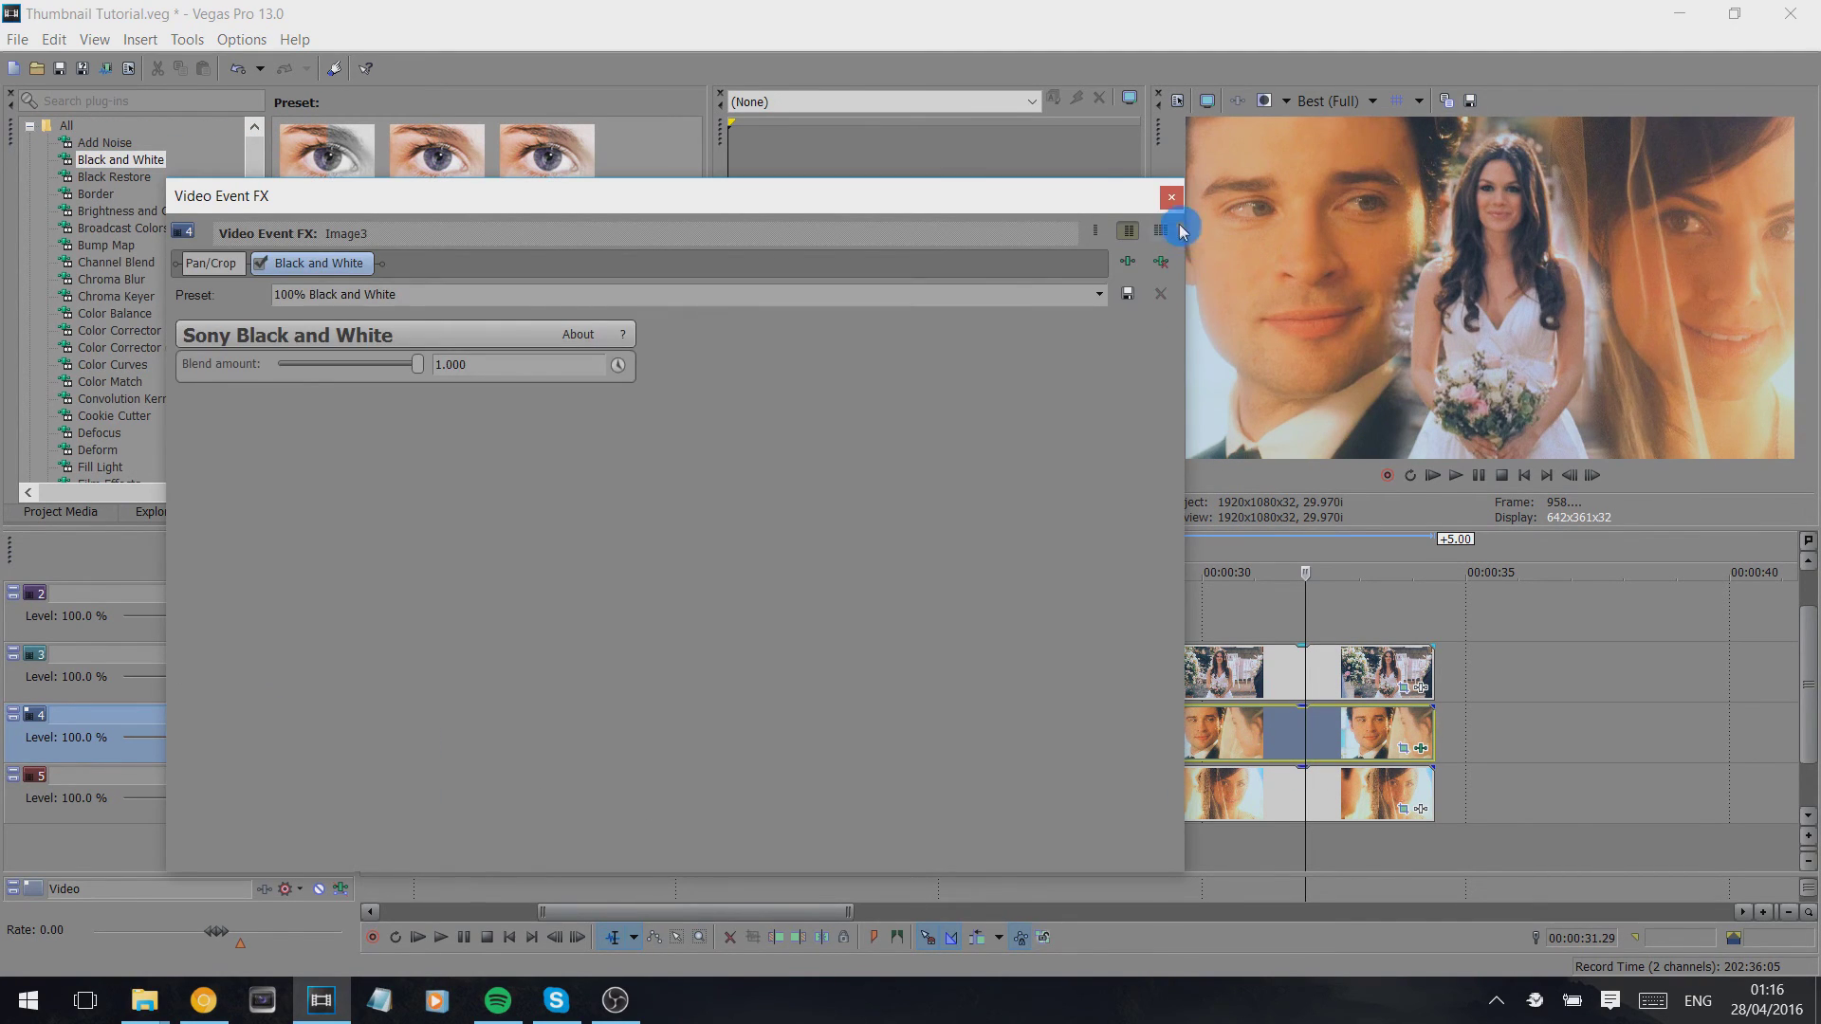
click(1171, 197)
drag(475, 260, 1253, 780)
click(1172, 194)
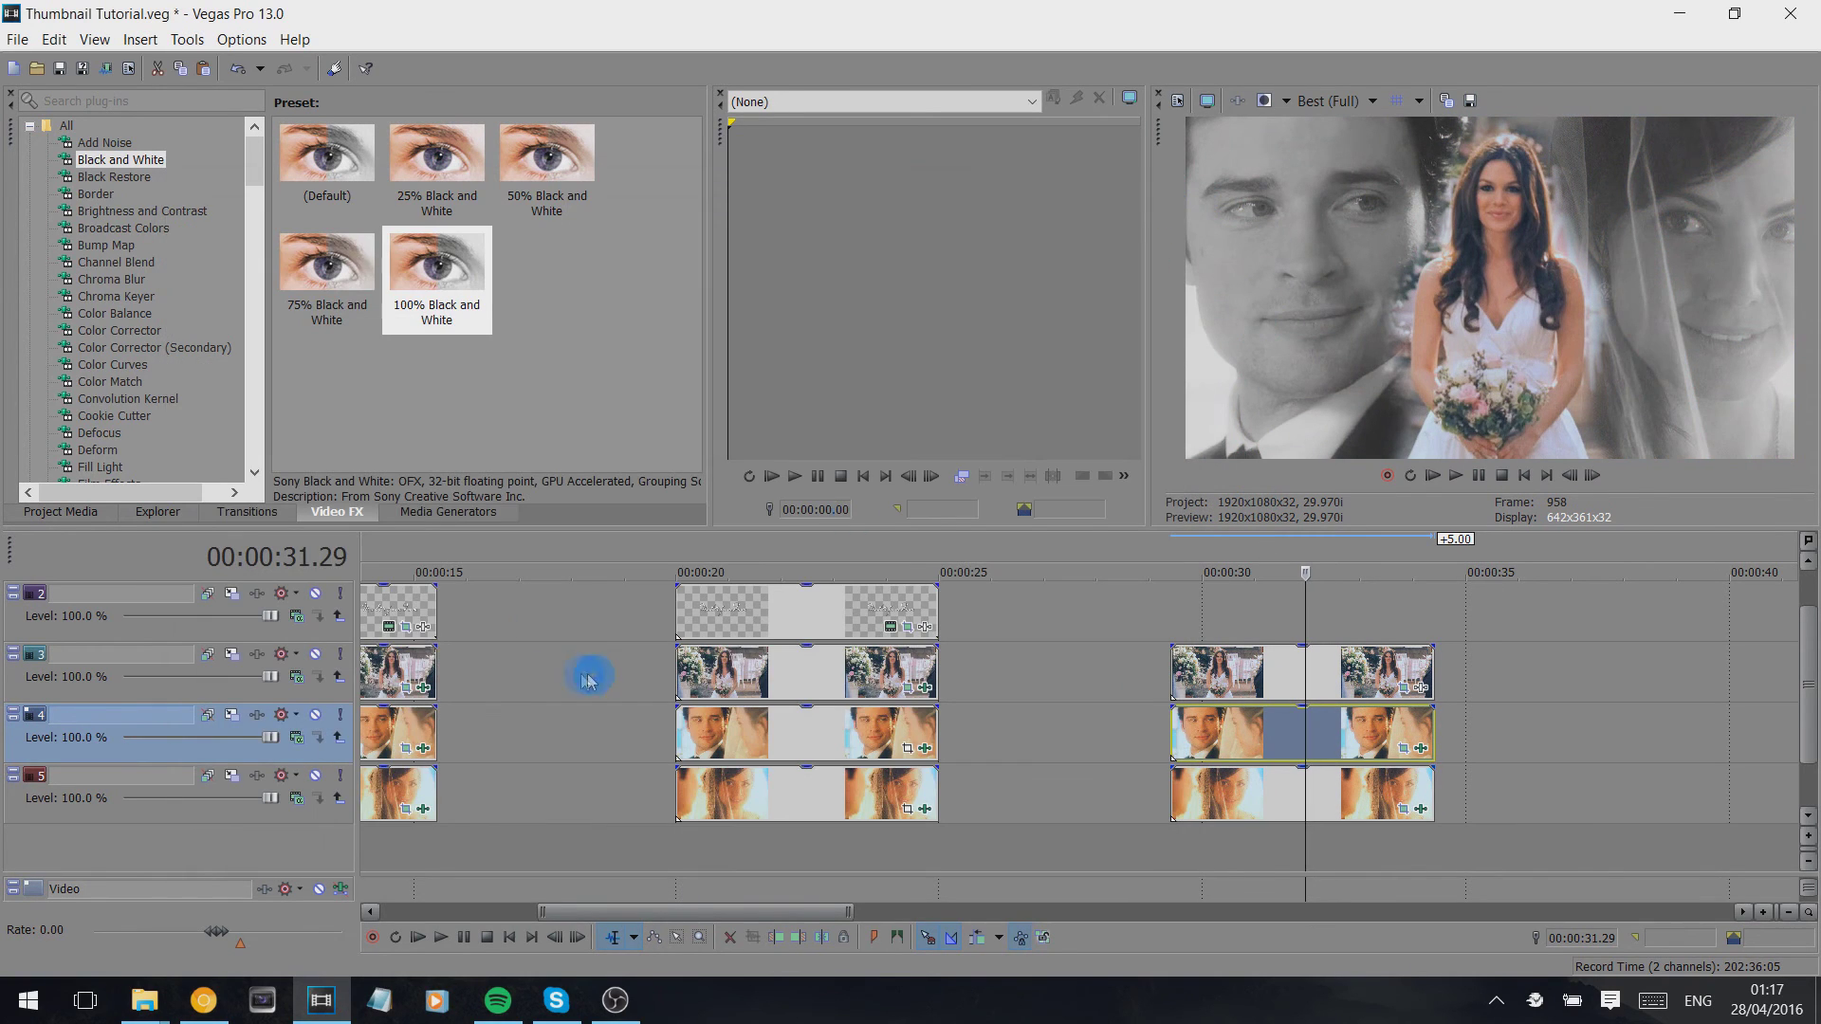
Preview the first thumbnail and select its title text event at 20 seconds.
click(370, 675)
scroll(523, 692, down, 3)
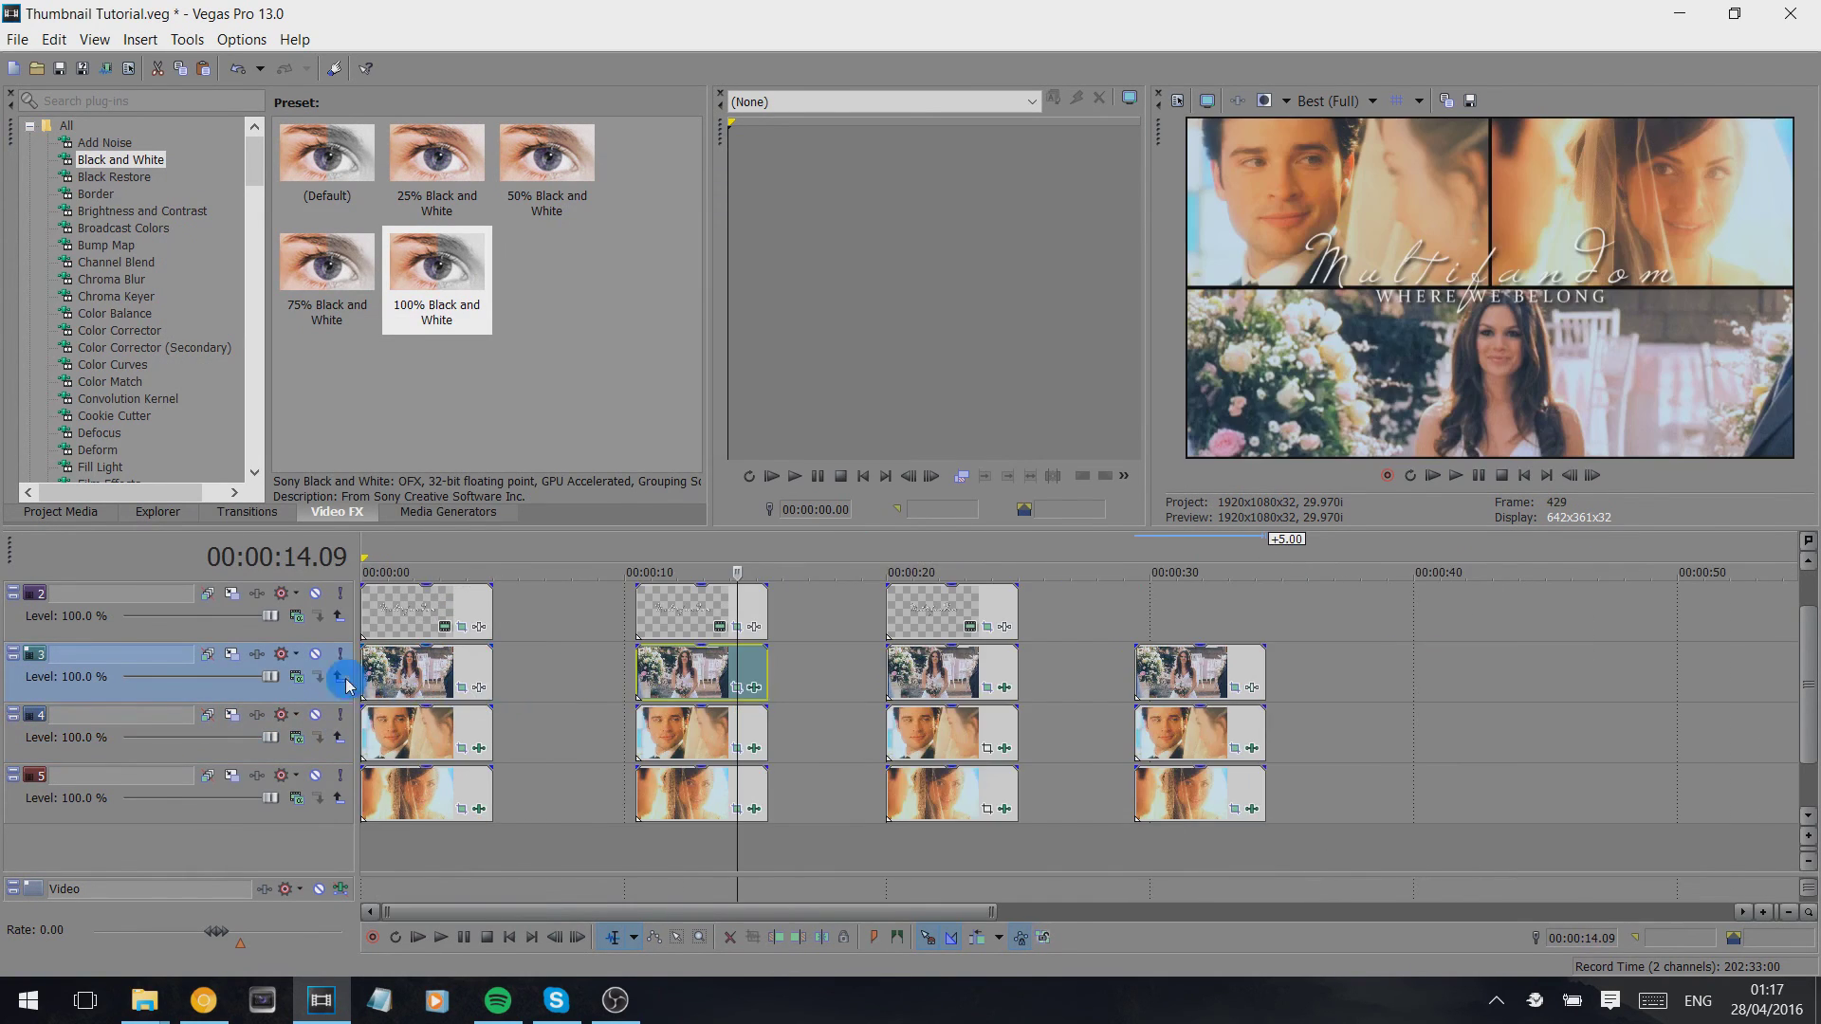
click(384, 675)
click(1184, 666)
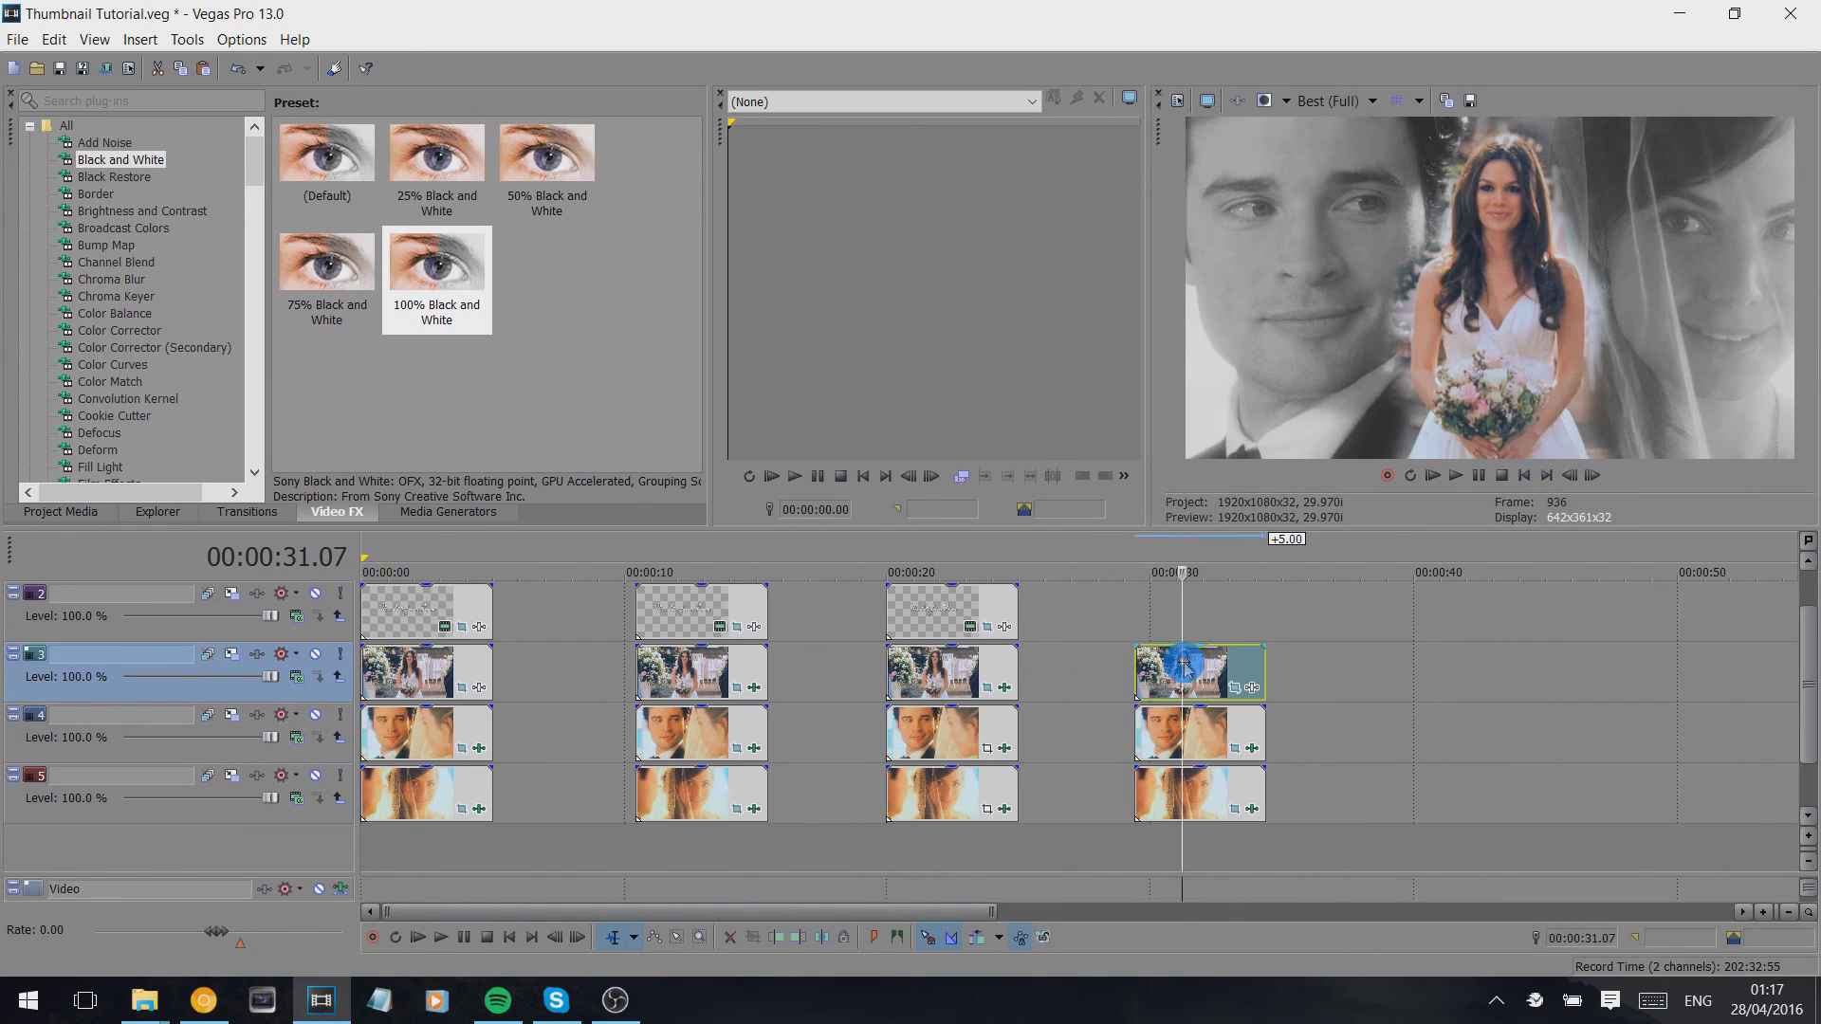
drag(1806, 685, 1806, 652)
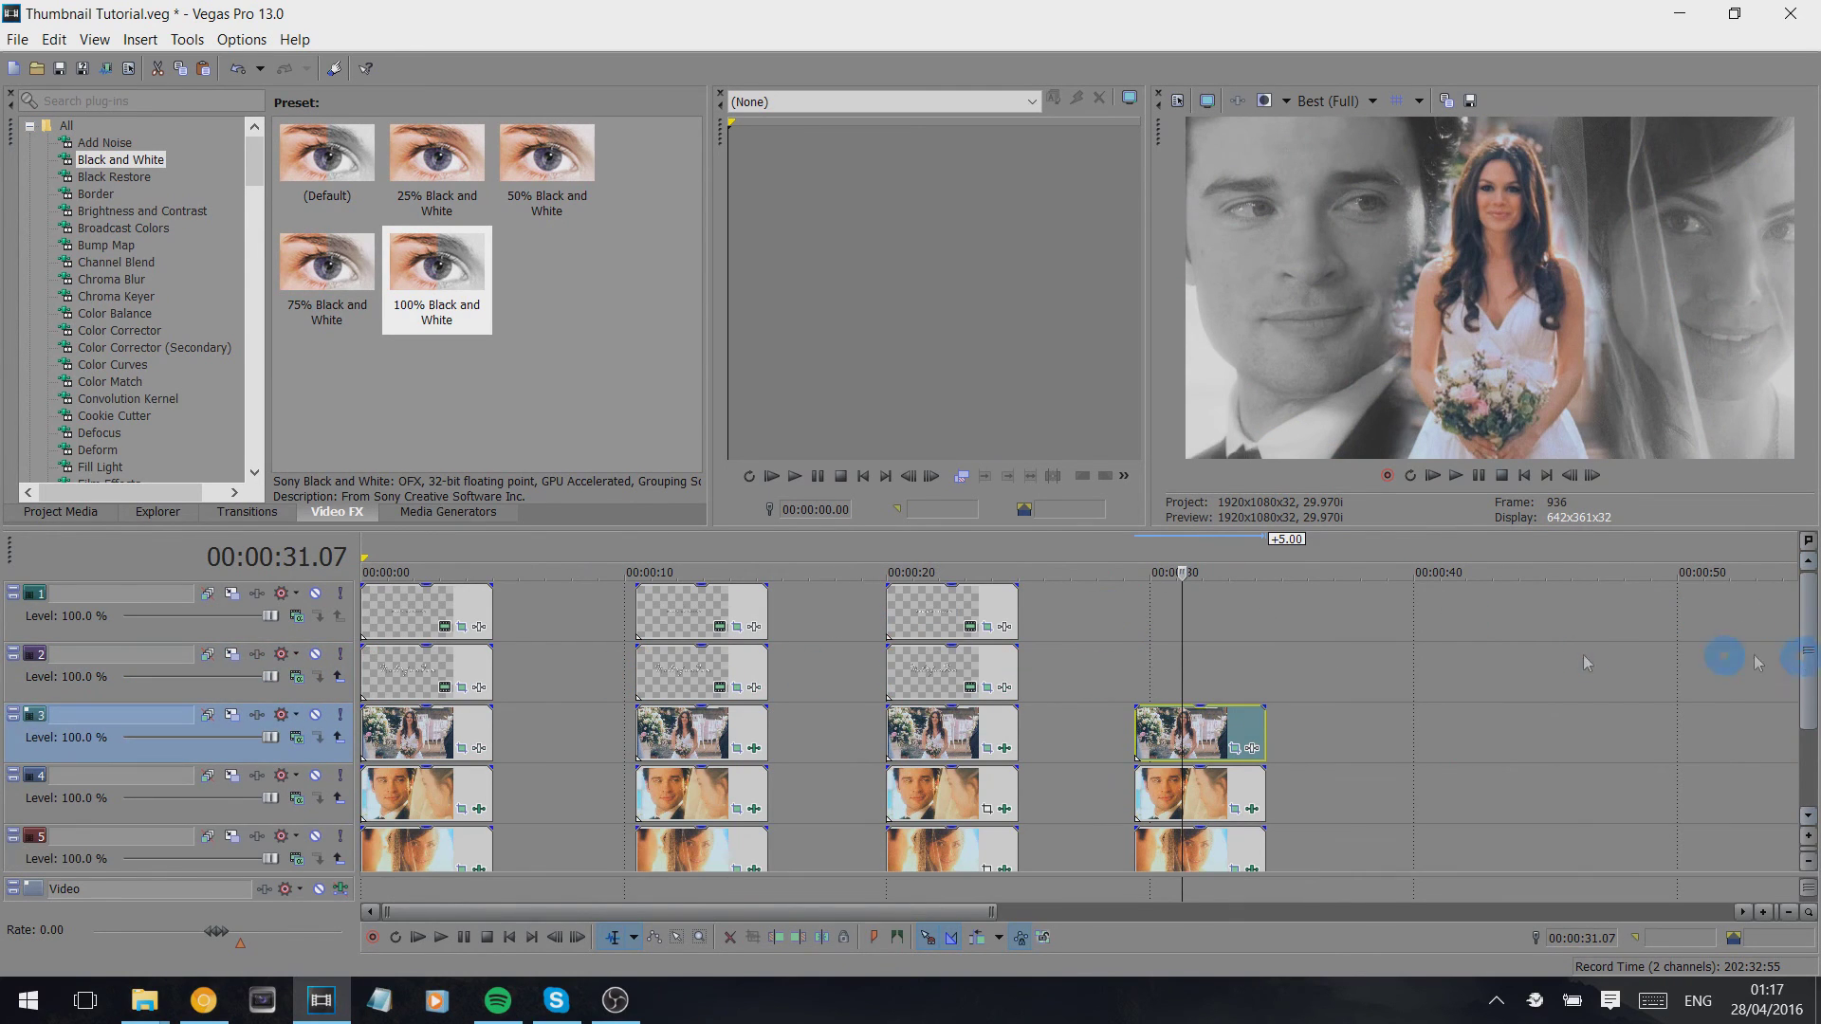
click(906, 664)
Paste the Multifandom and WHERE WE BELONG title events onto the second thumbnail at 30 seconds.
ctrl+click(930, 612)
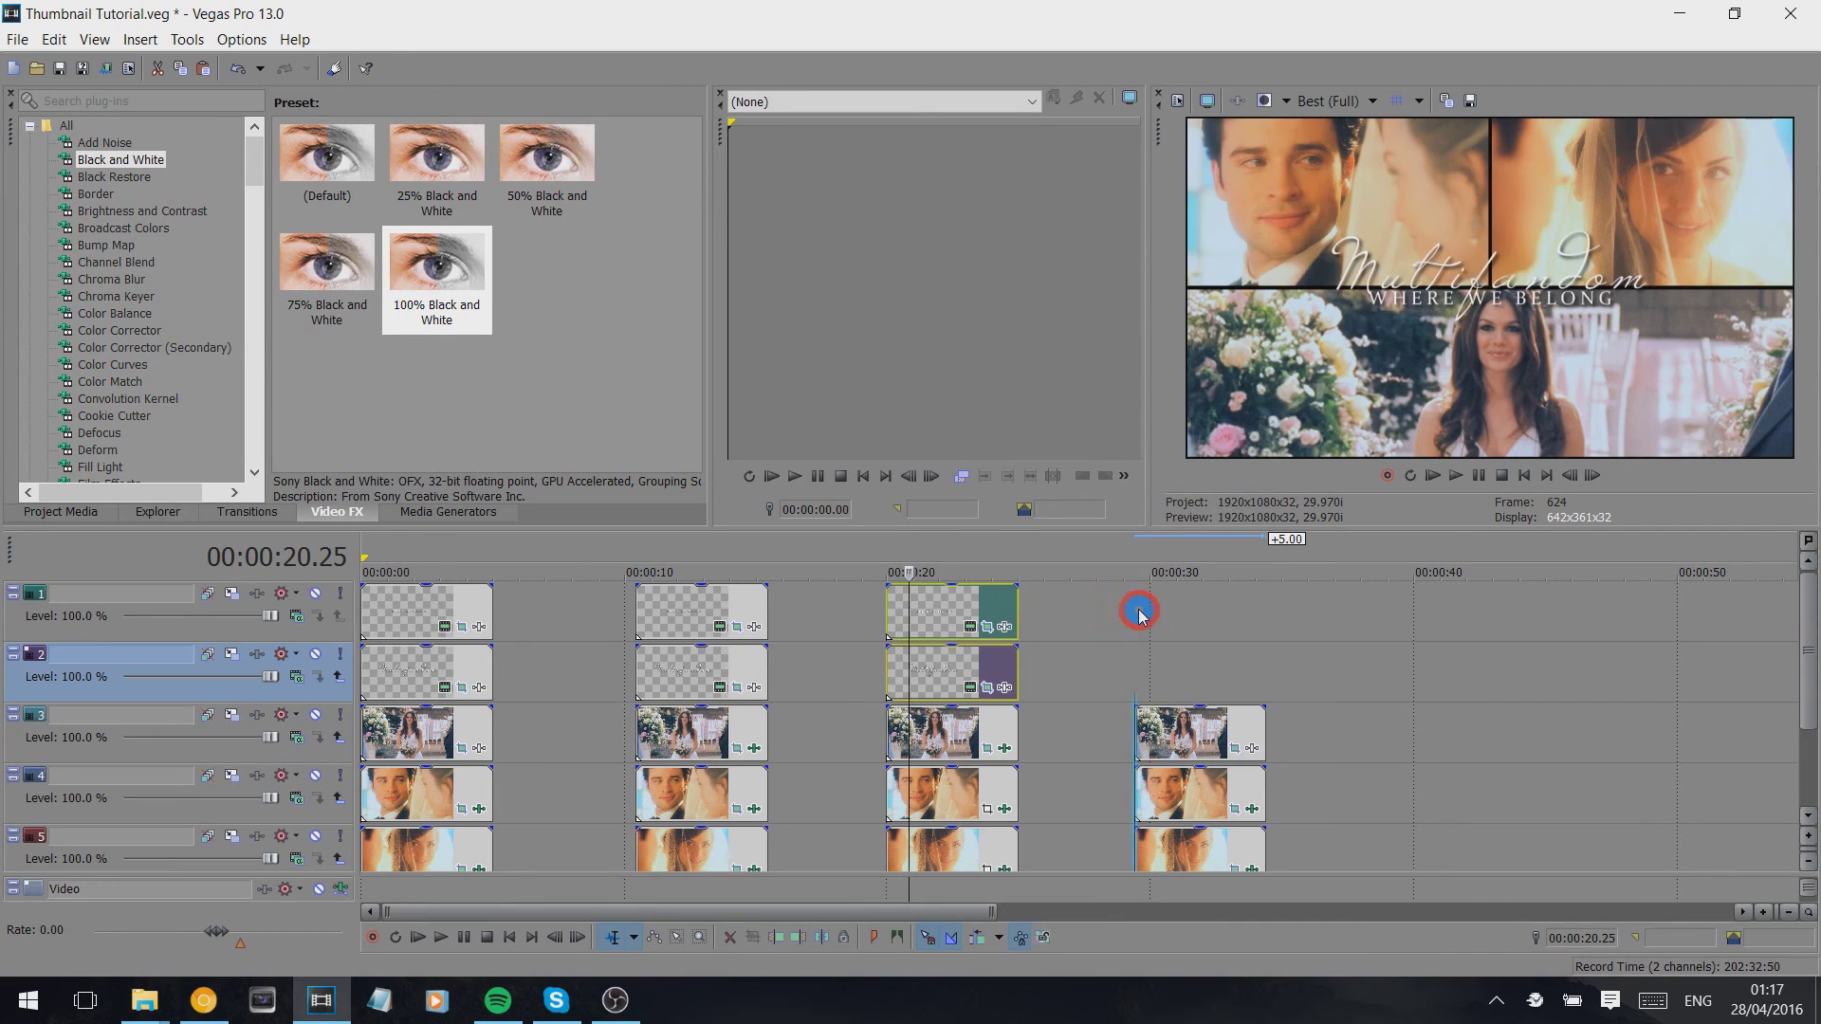
click(1138, 611)
key(ctrl+v)
click(1069, 430)
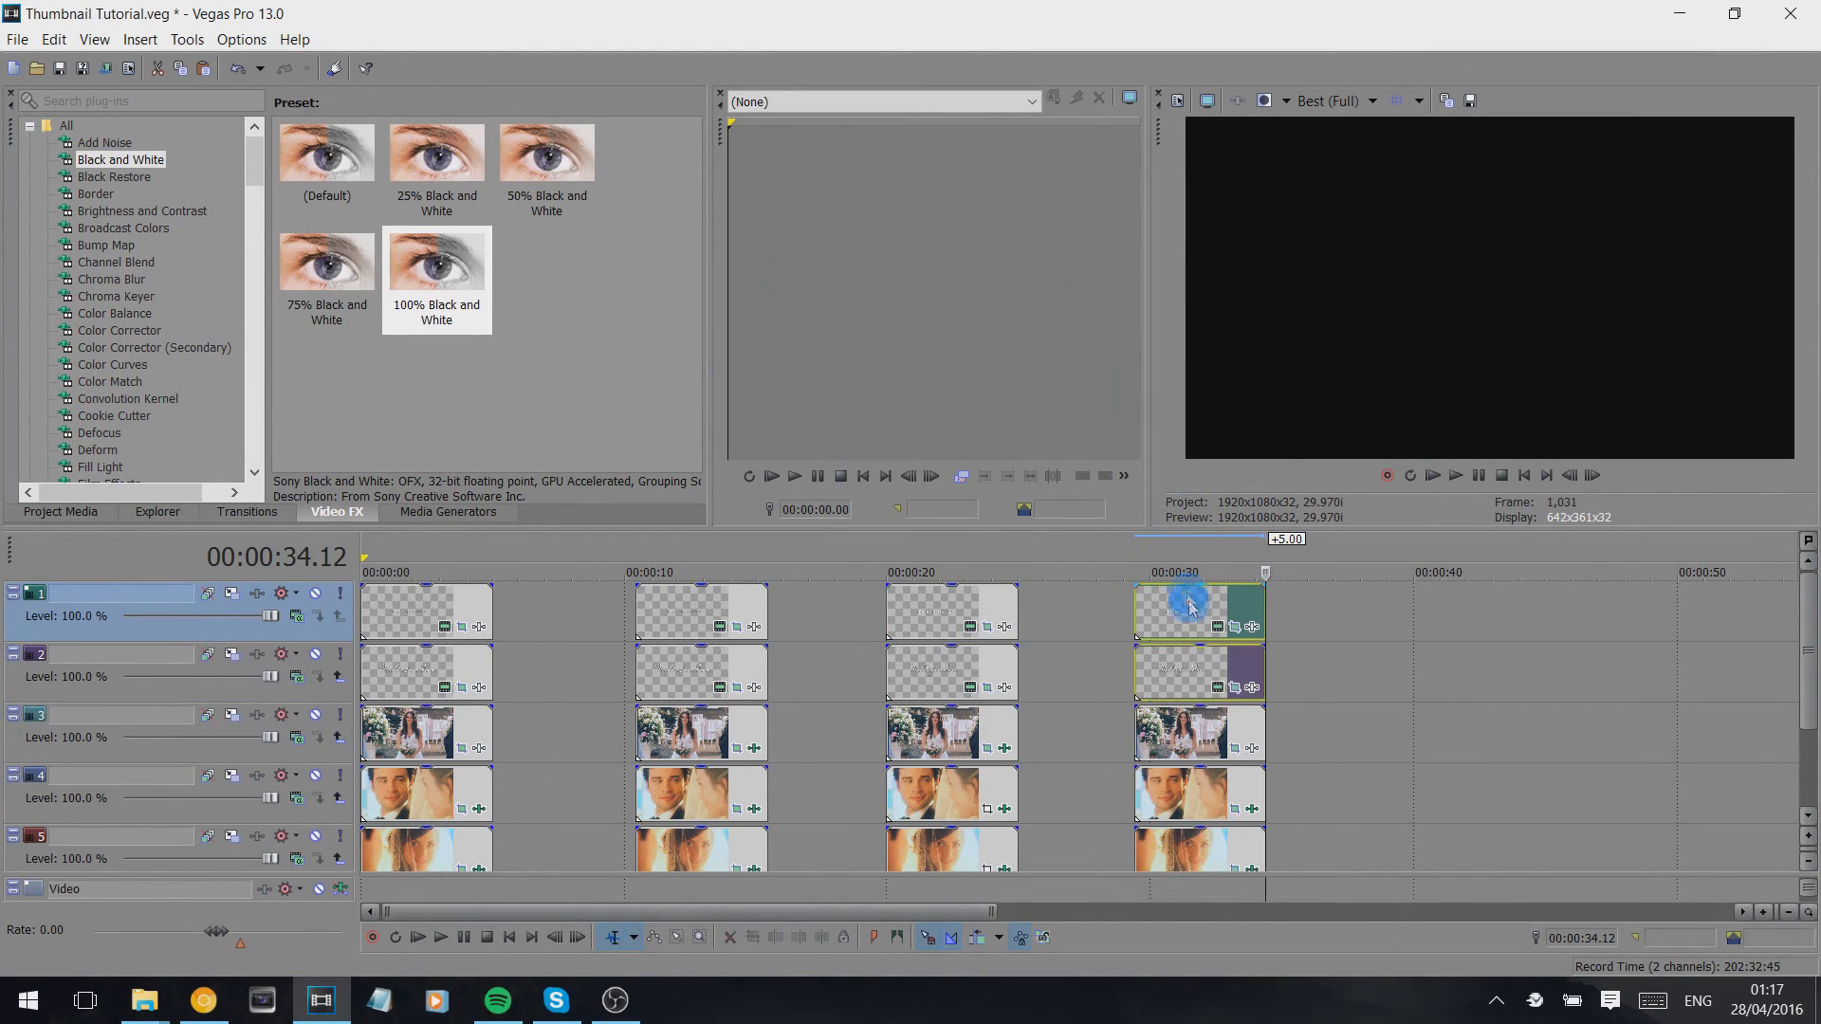
click(1193, 609)
Review the Edit, Properties and Effects settings of both pasted title events.
click(1218, 626)
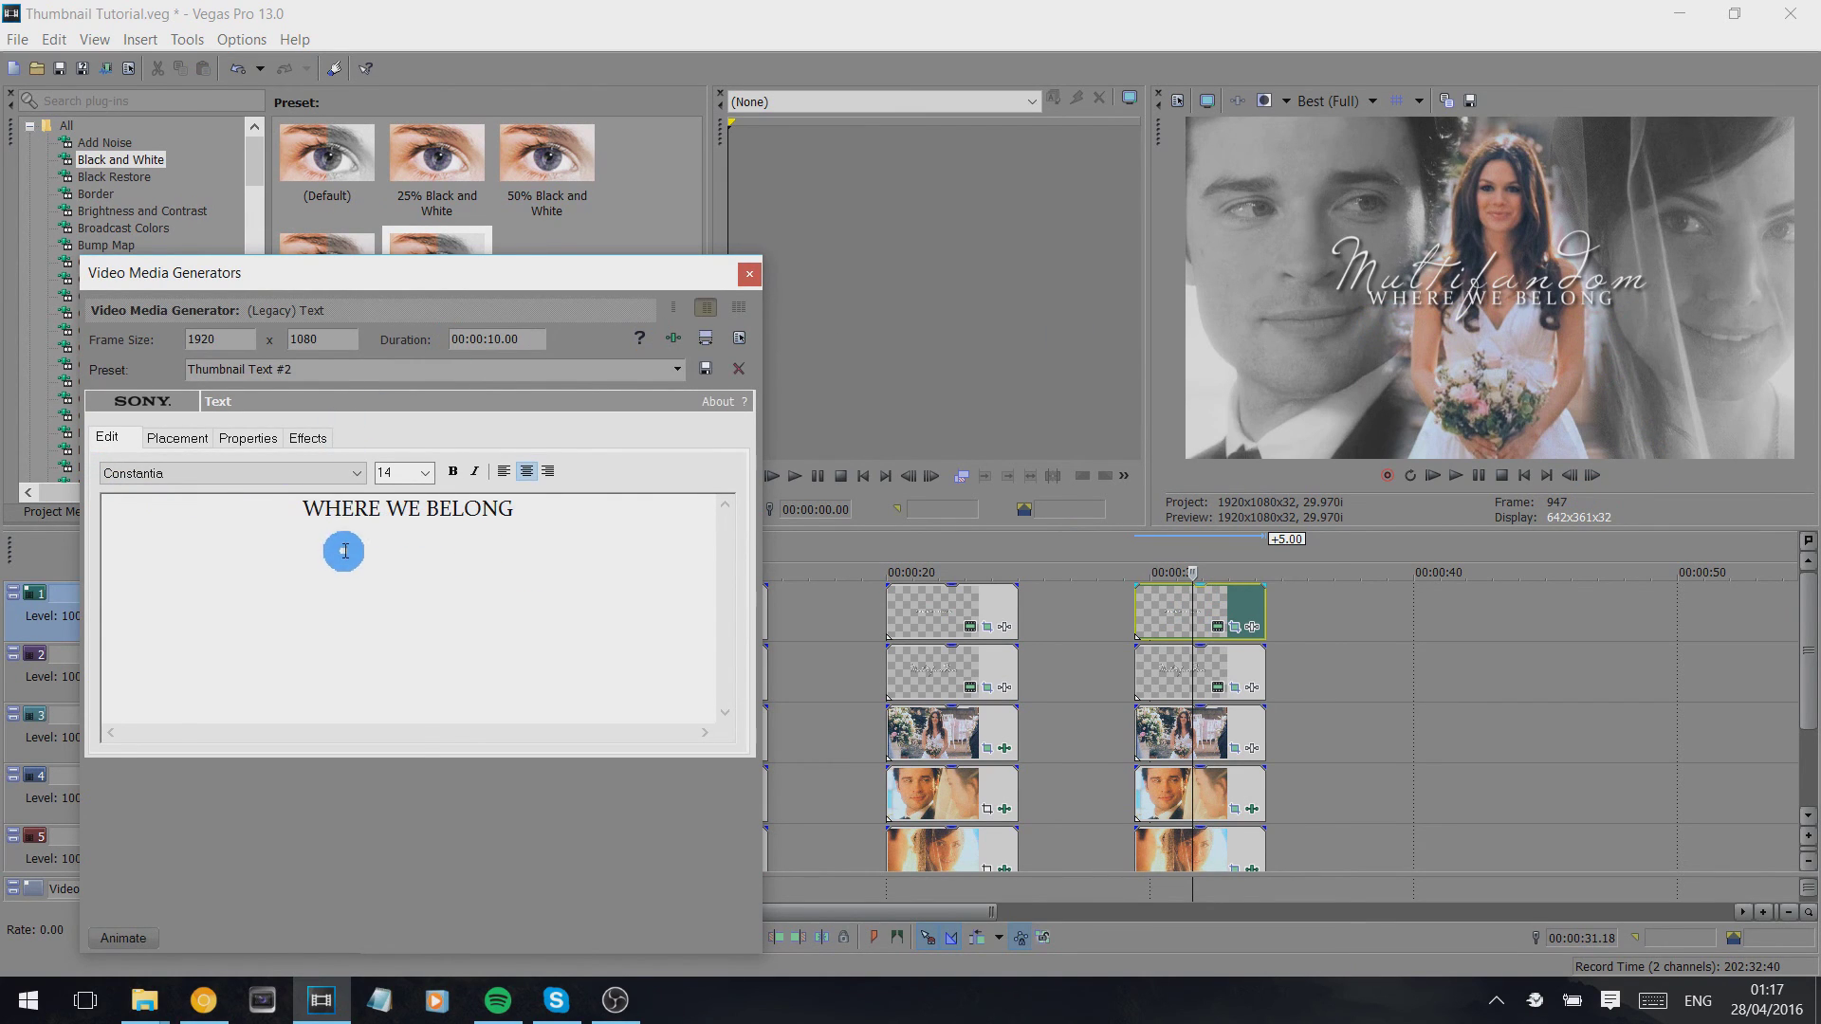
click(249, 438)
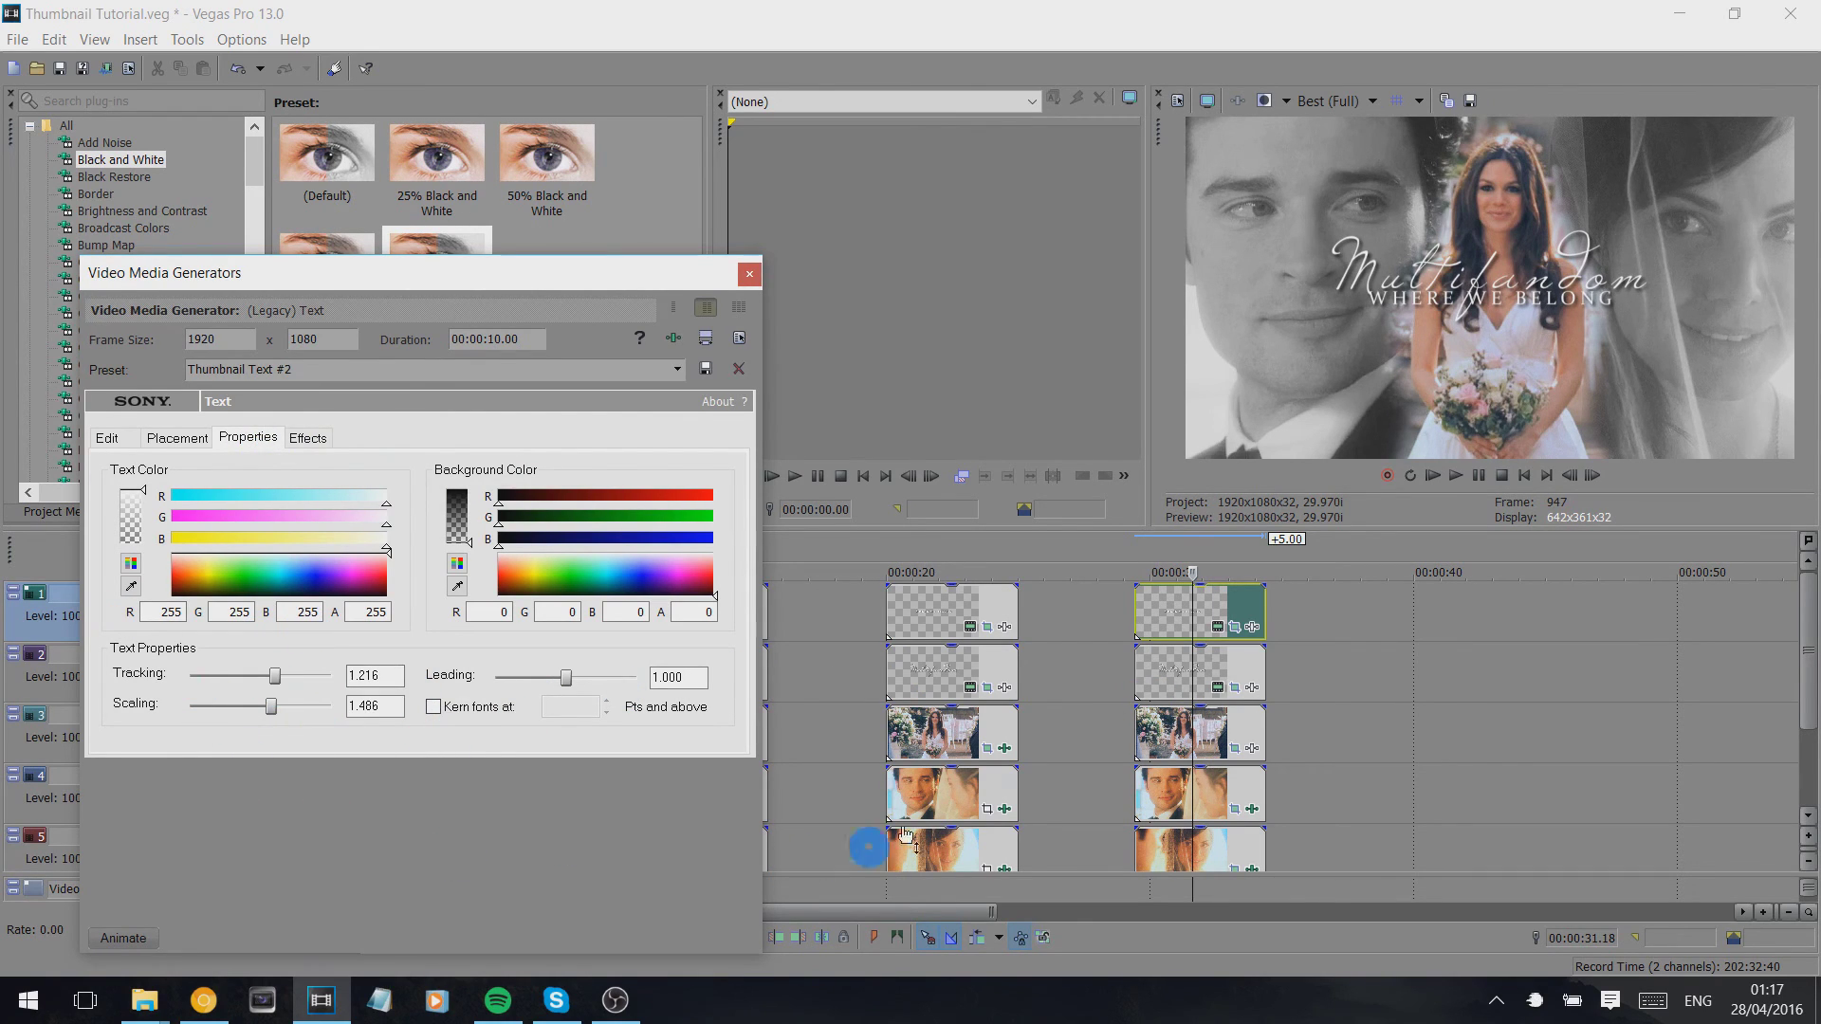
click(1234, 689)
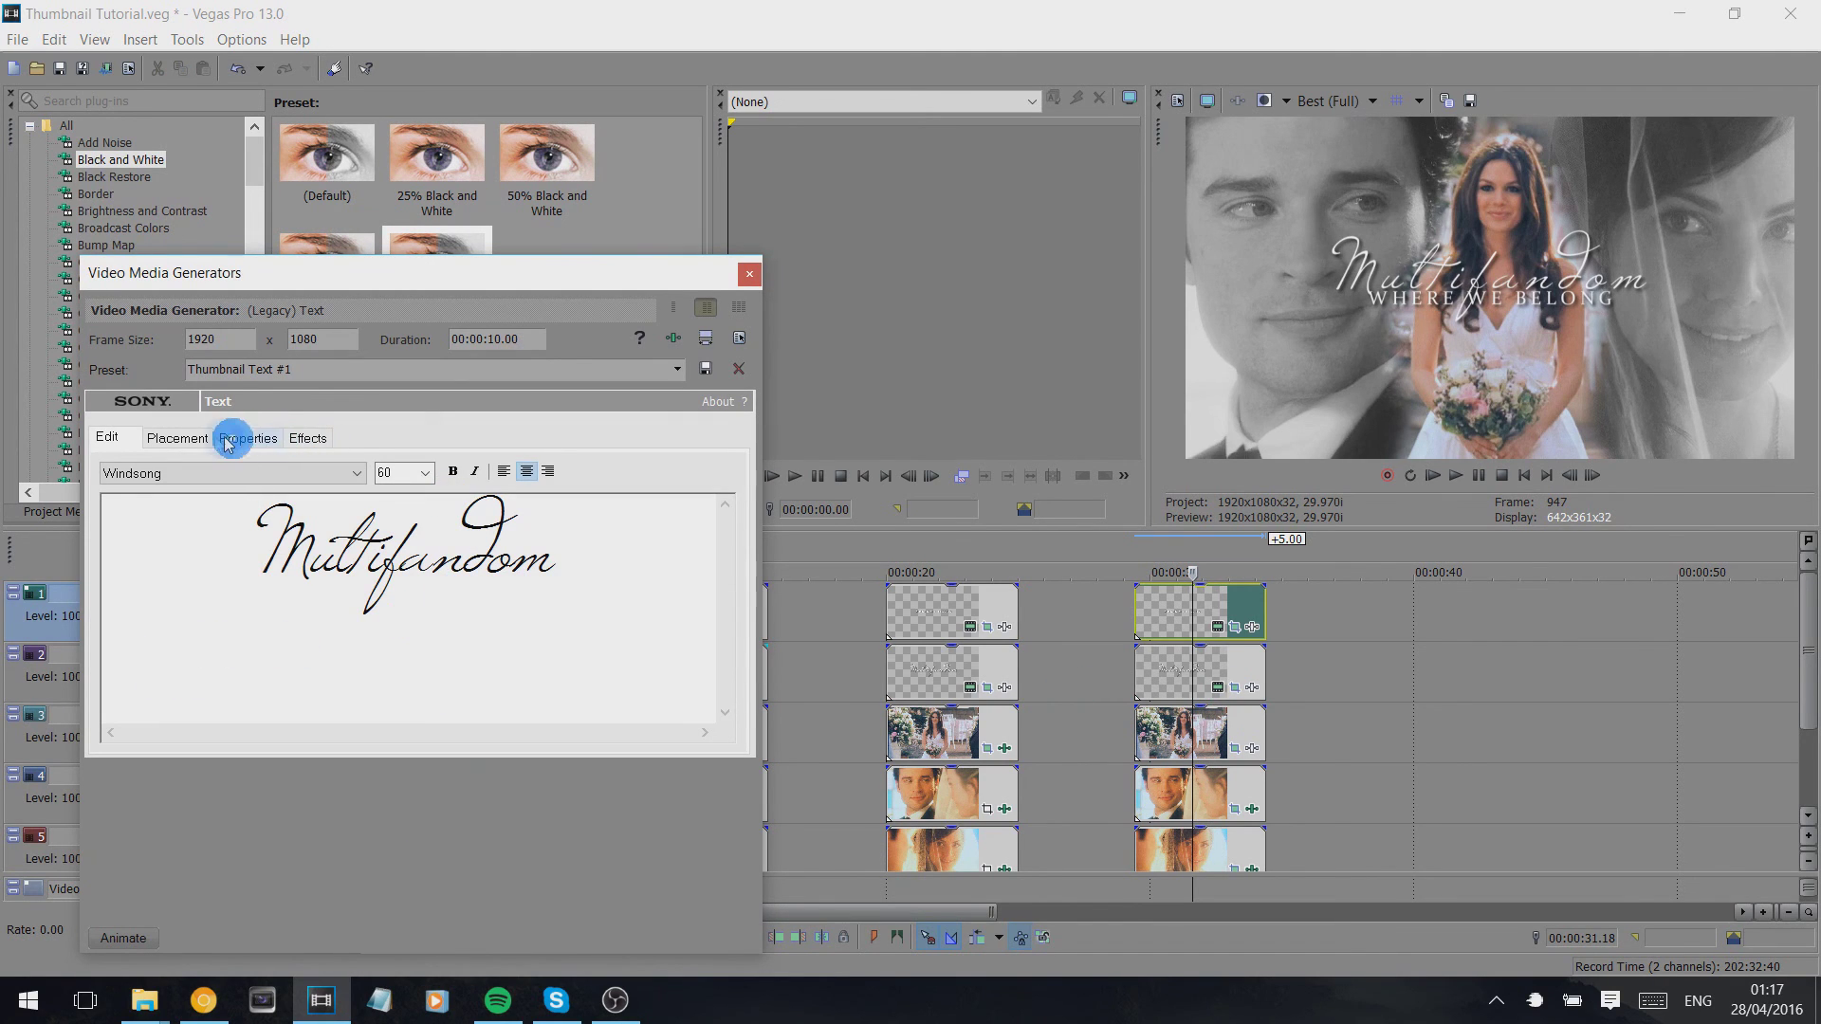
click(178, 438)
click(243, 439)
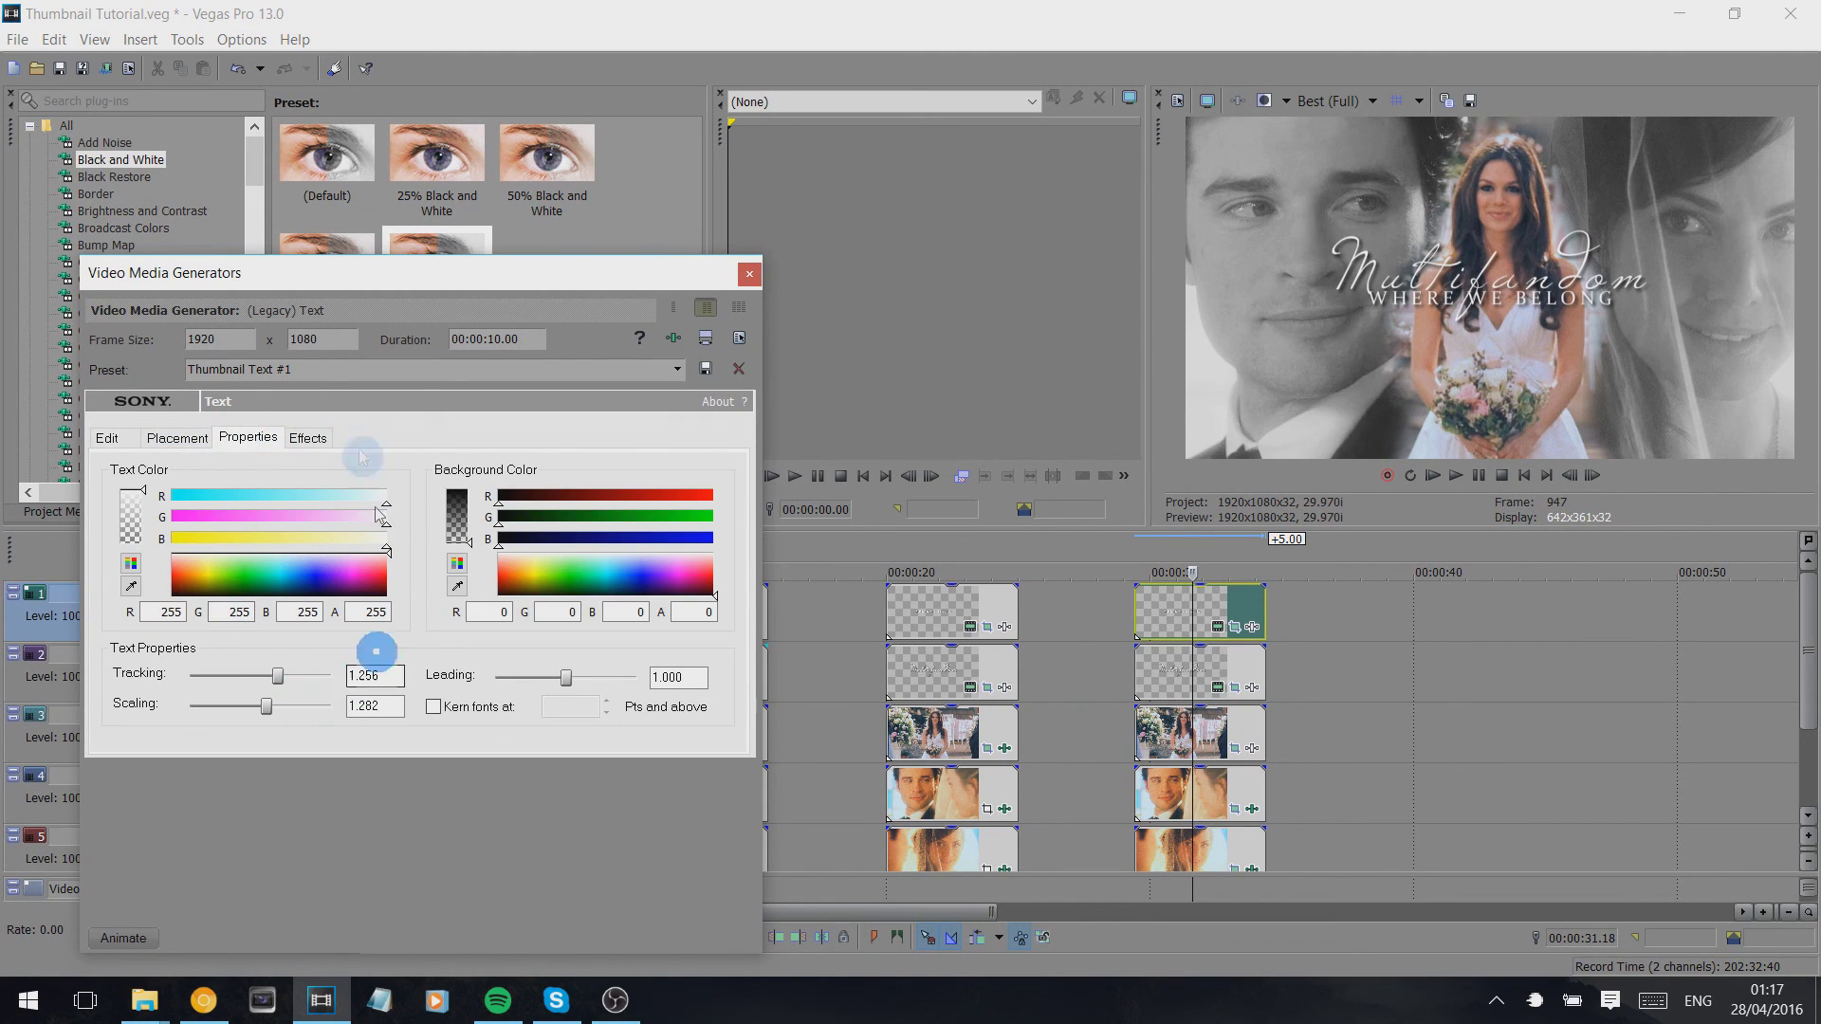
click(311, 437)
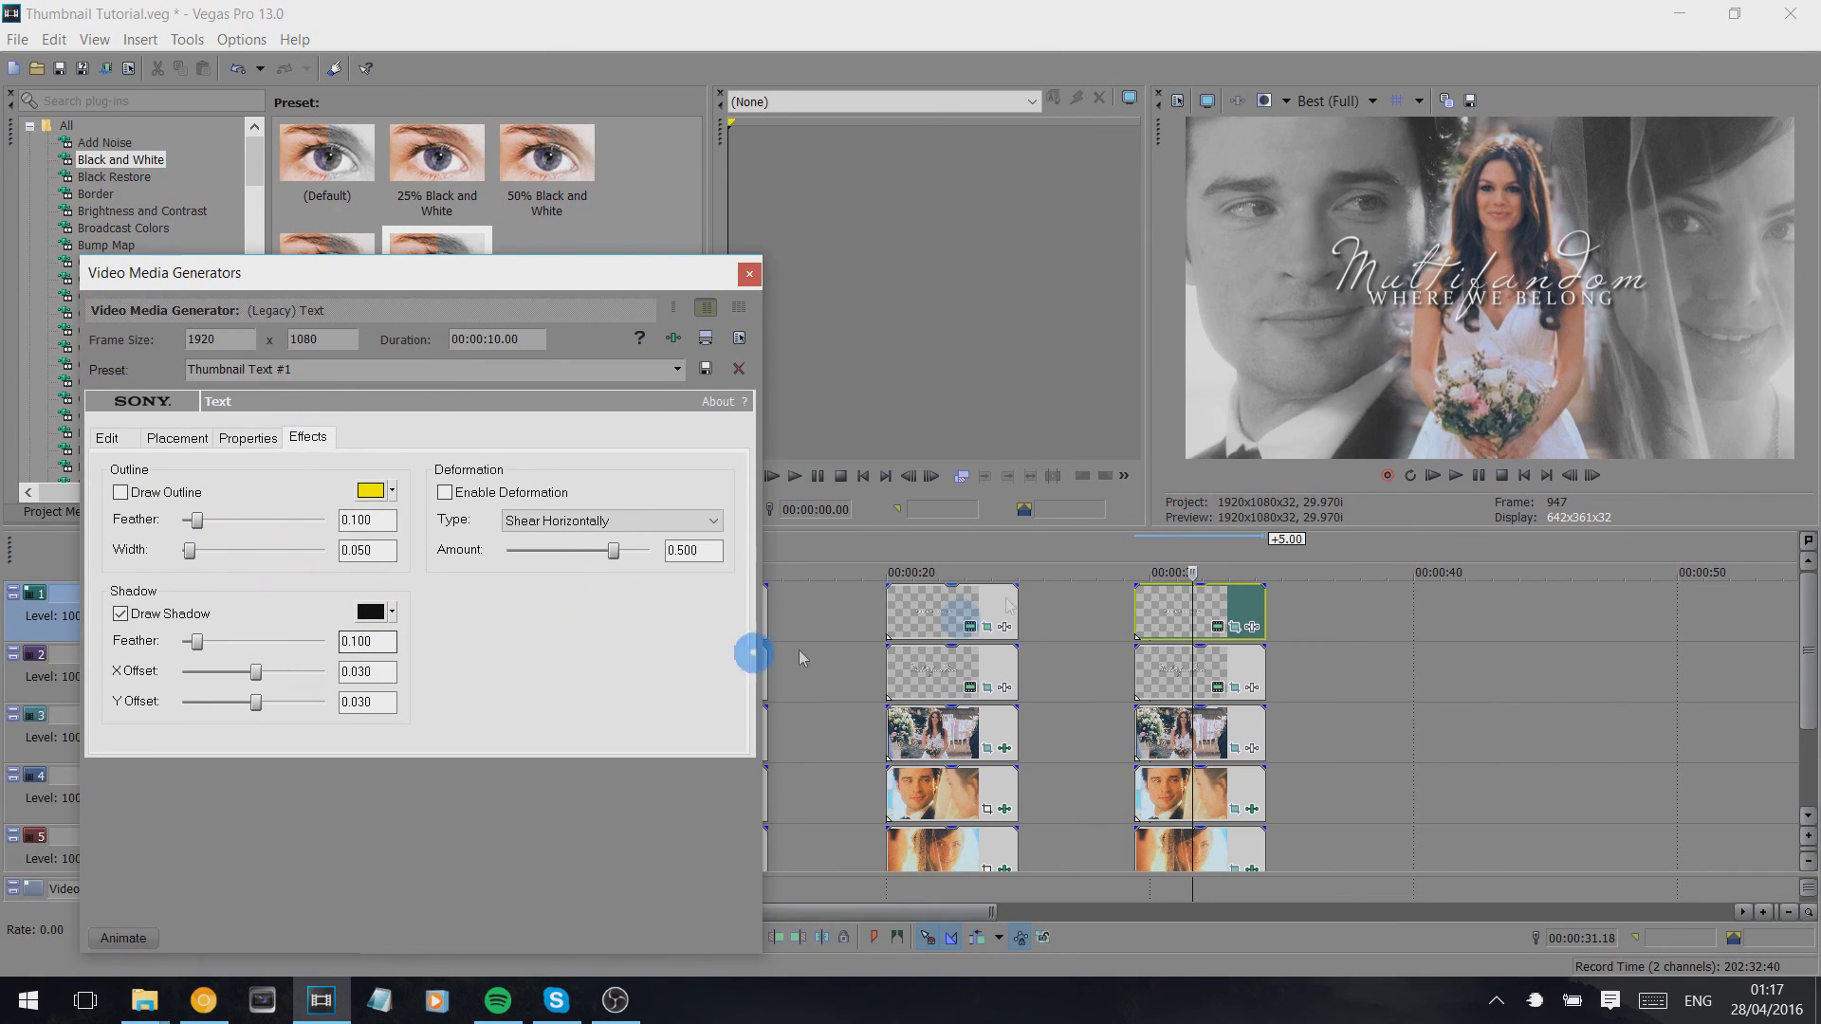
click(752, 277)
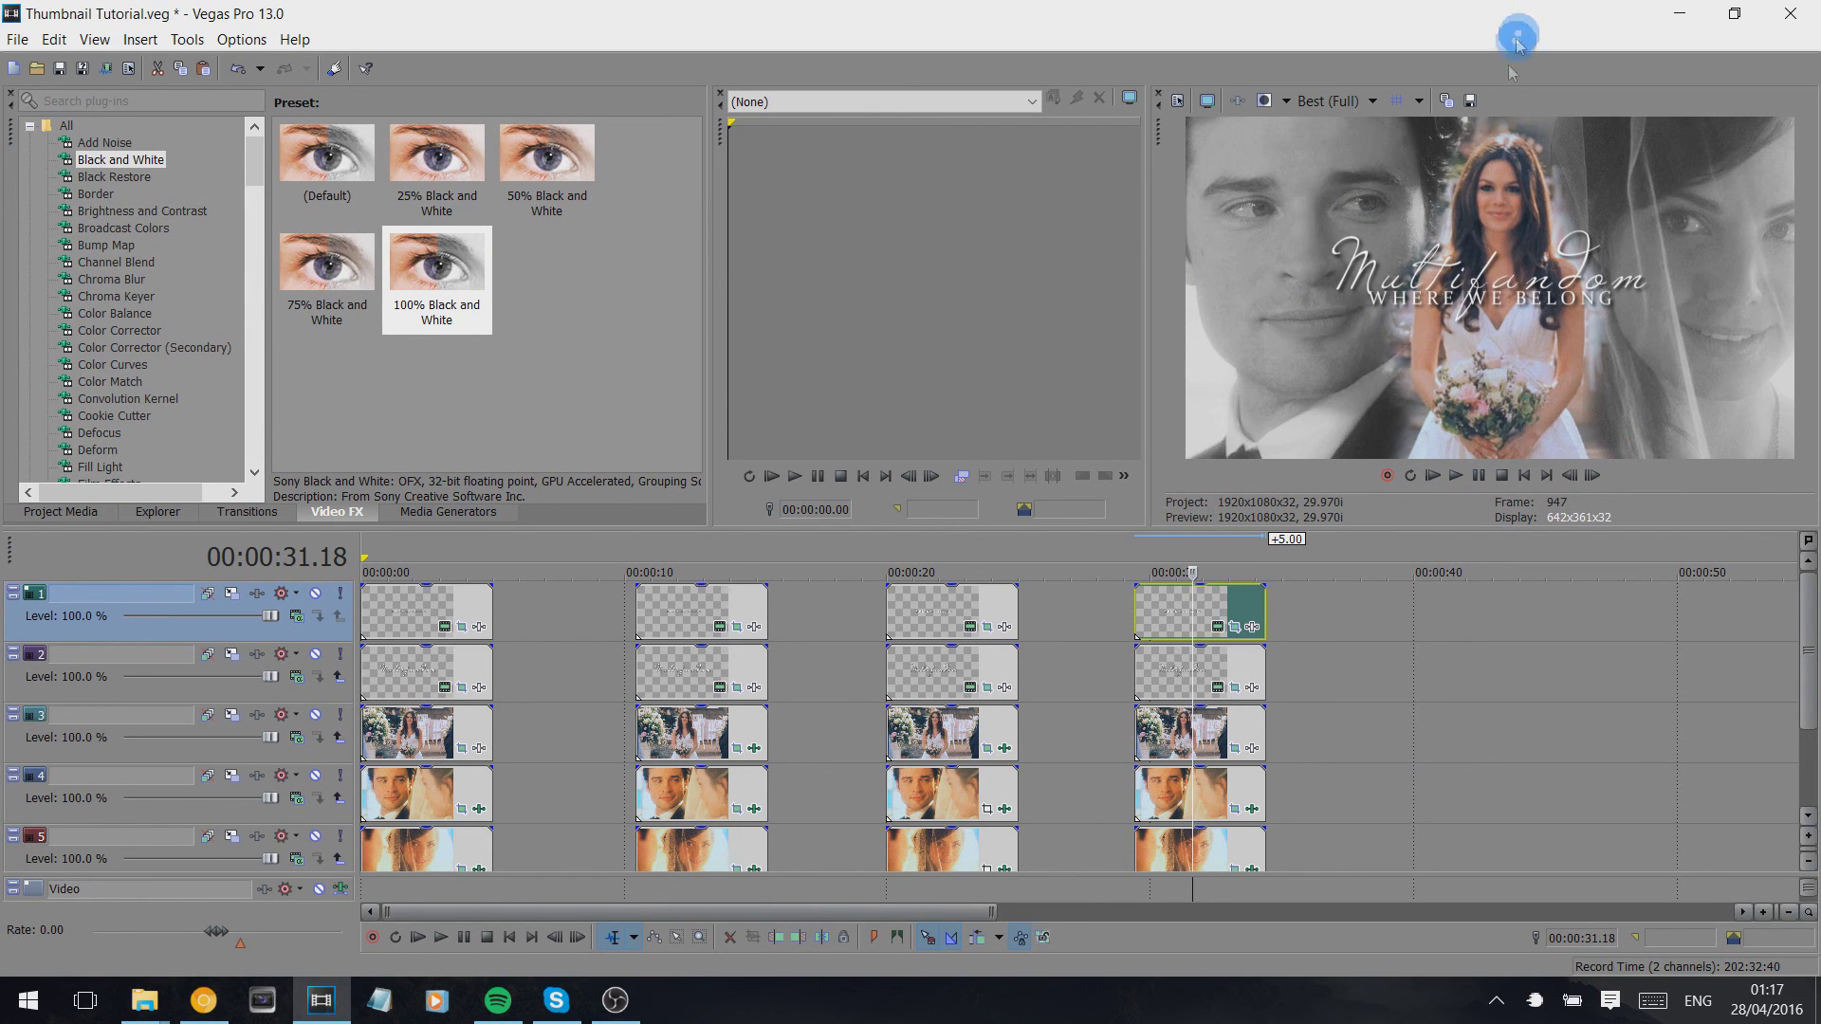
click(1470, 102)
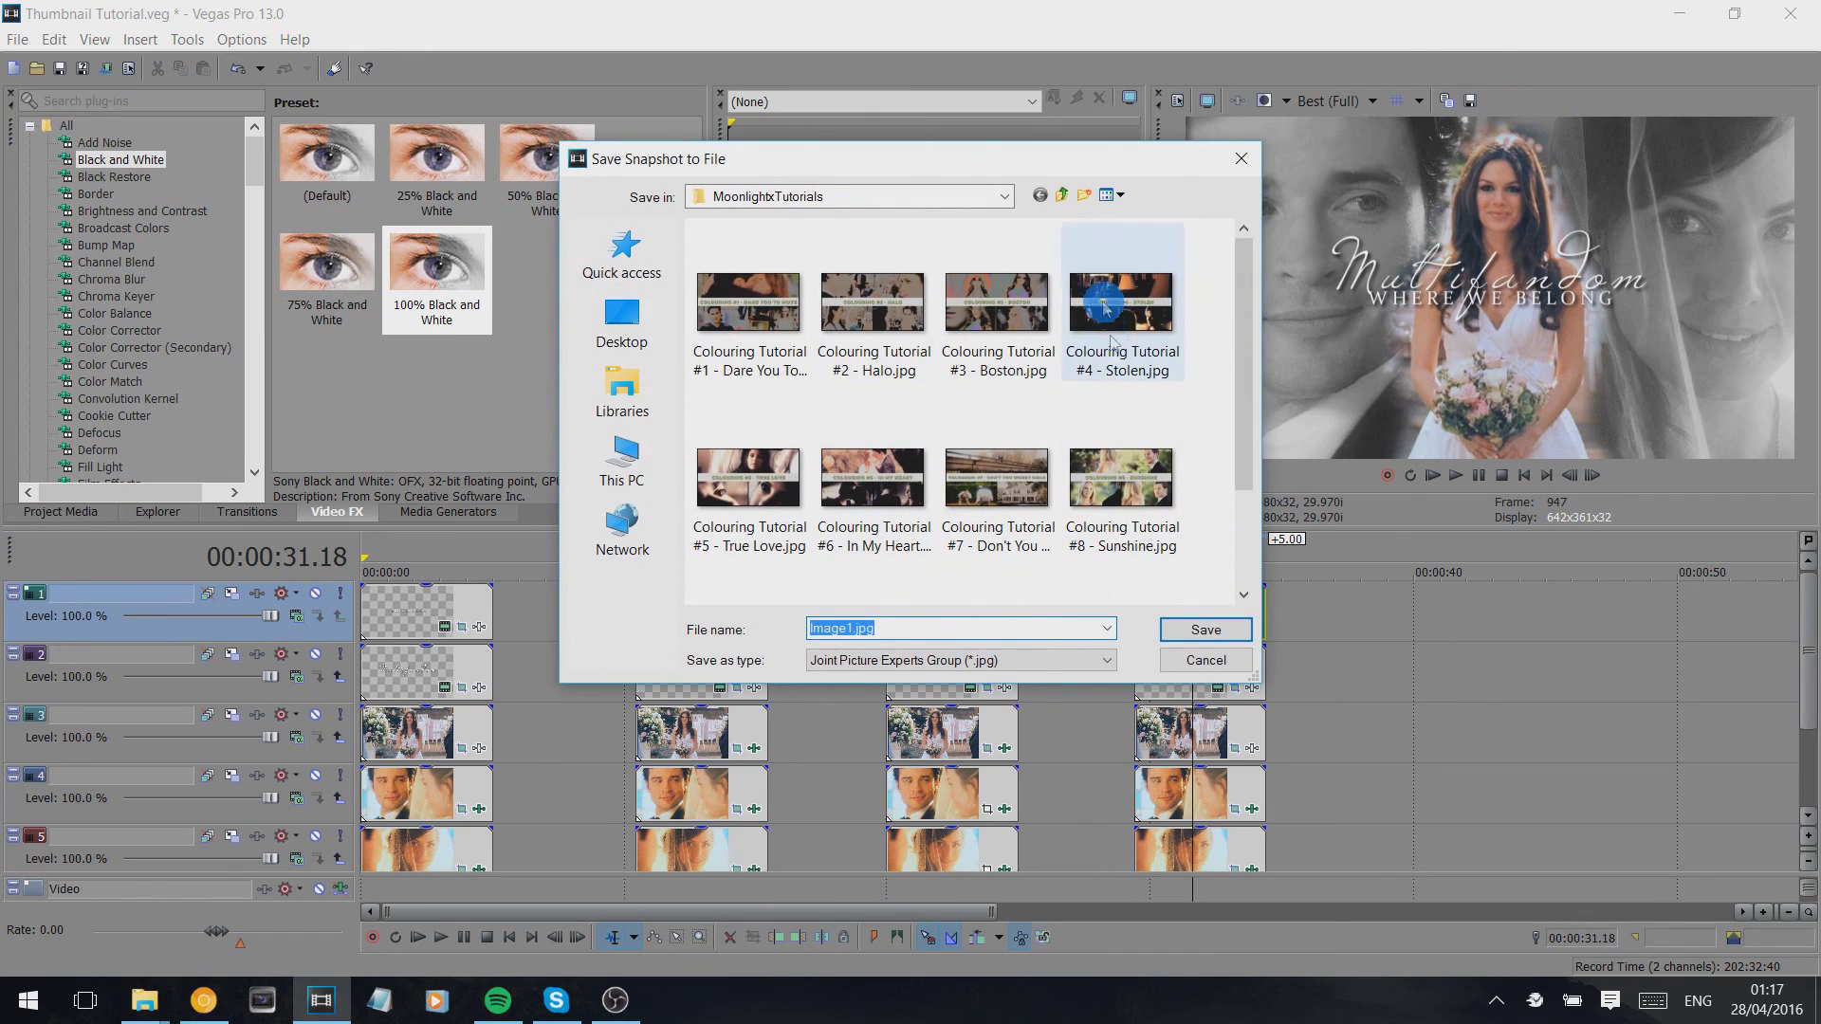
click(1240, 662)
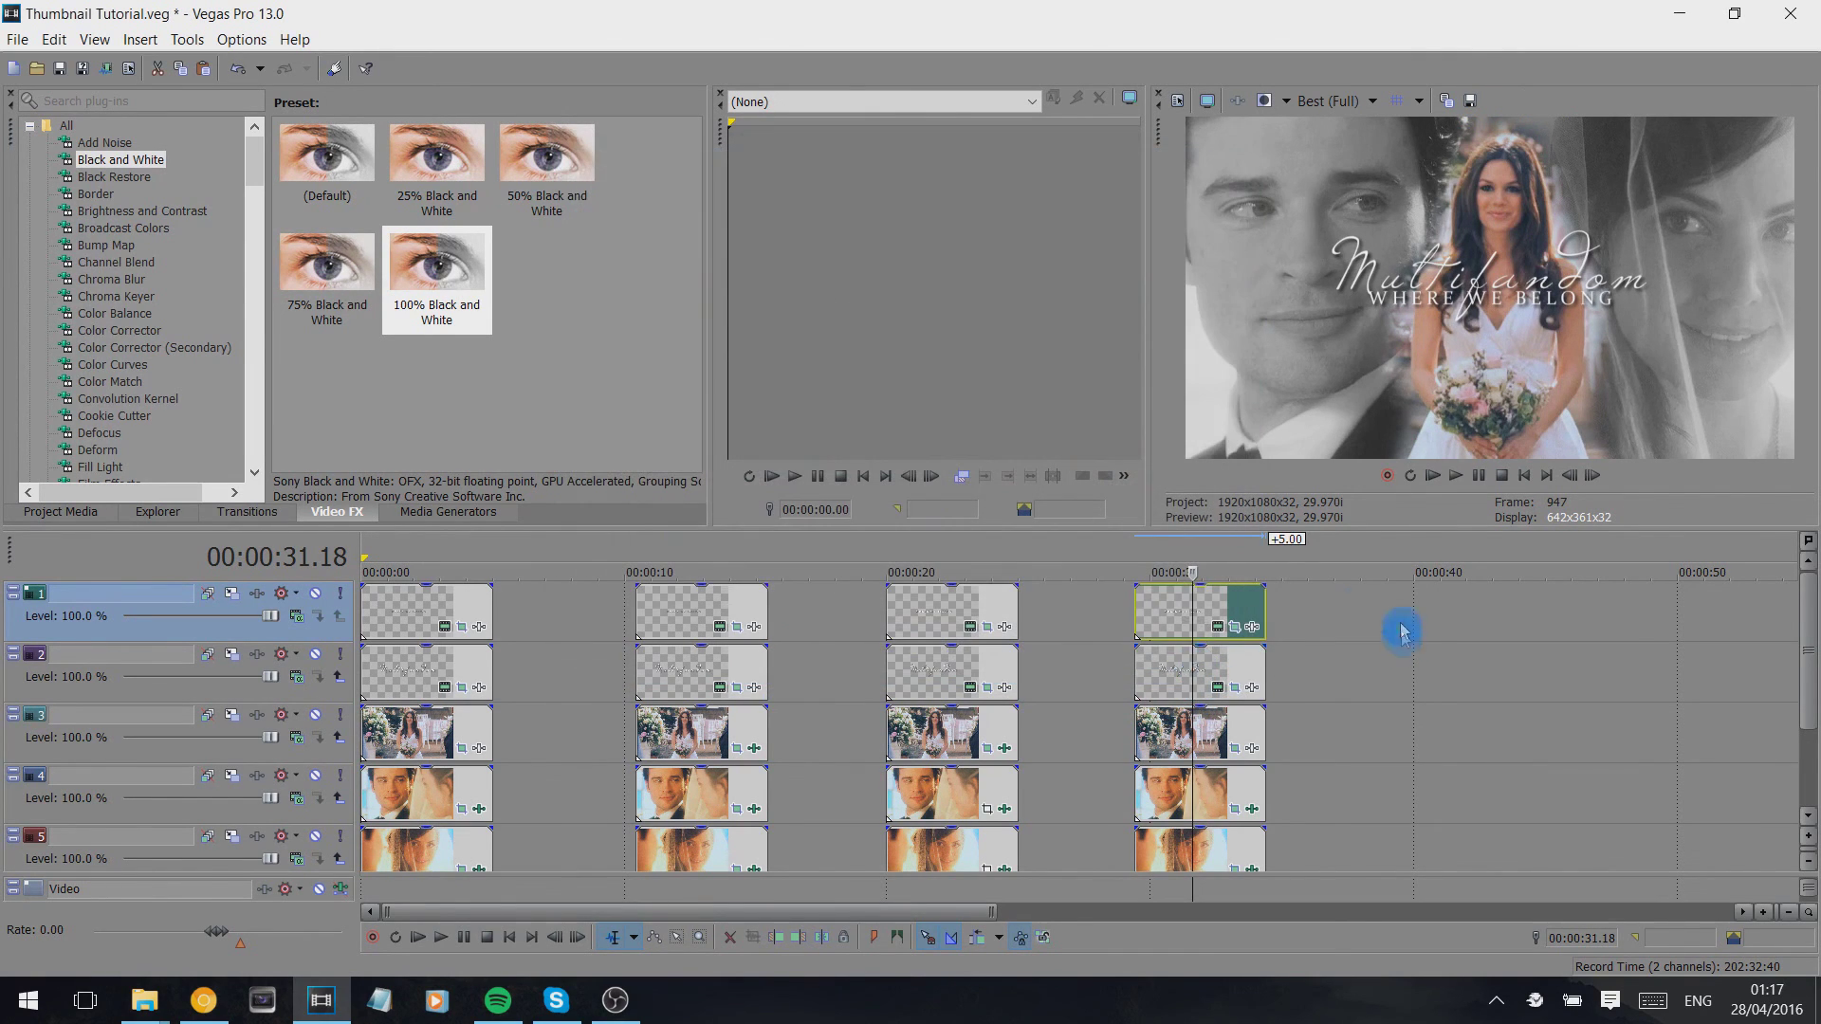